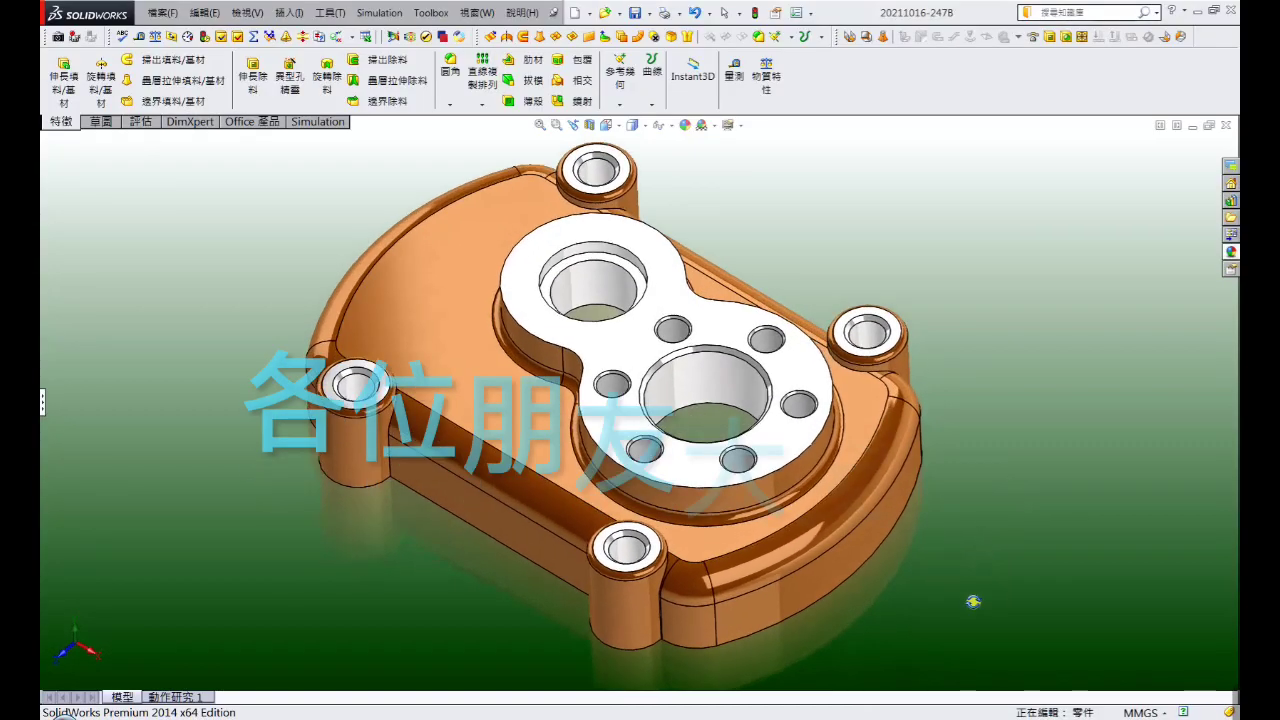
# Orbit the finished tray housing part to view it edge-on from the side
pyautogui.moveTo(973, 601)
pyautogui.mouseDown(button='middle')
pyautogui.moveTo(990, 584)
pyautogui.moveTo(983, 634)
pyautogui.moveTo(980, 477)
pyautogui.moveTo(905, 517)
pyautogui.moveTo(791, 531)
pyautogui.moveTo(917, 577)
pyautogui.moveTo(983, 517)
pyautogui.moveTo(644, 562)
pyautogui.moveTo(870, 388)
pyautogui.moveTo(849, 437)
pyautogui.moveTo(680, 591)
pyautogui.moveTo(666, 634)
pyautogui.mouseUp(button='middle')
pyautogui.scroll(-3, 717, 557)
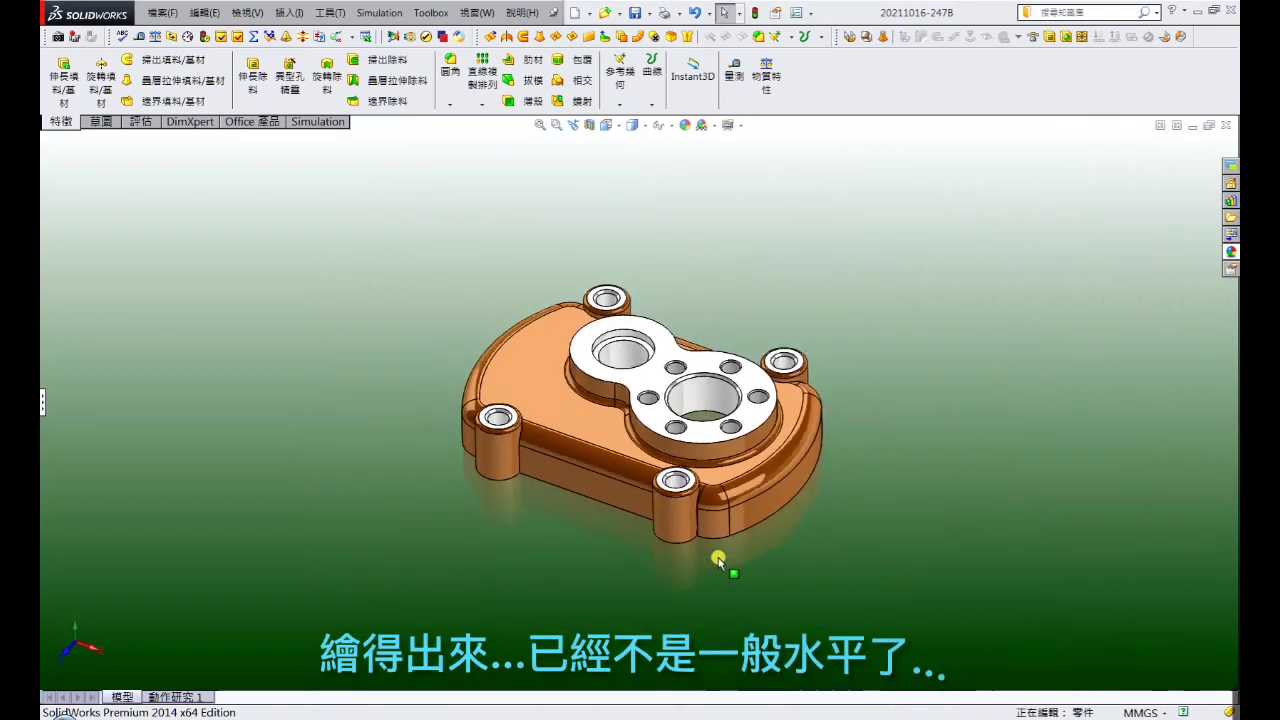
pyautogui.scroll(3, 760, 446)
pyautogui.moveTo(760, 446)
pyautogui.mouseDown(button='middle')
pyautogui.moveTo(749, 420)
pyautogui.moveTo(503, 551)
pyautogui.moveTo(431, 488)
pyautogui.moveTo(443, 509)
pyautogui.moveTo(729, 609)
pyautogui.moveTo(822, 614)
pyautogui.moveTo(629, 406)
pyautogui.moveTo(600, 503)
pyautogui.mouseUp(button='middle')
pyautogui.moveTo(606, 551)
pyautogui.mouseDown(button='middle')
pyautogui.moveTo(557, 480)
pyautogui.moveTo(419, 531)
pyautogui.moveTo(531, 543)
pyautogui.moveTo(580, 582)
pyautogui.moveTo(586, 563)
pyautogui.mouseUp(button='middle')
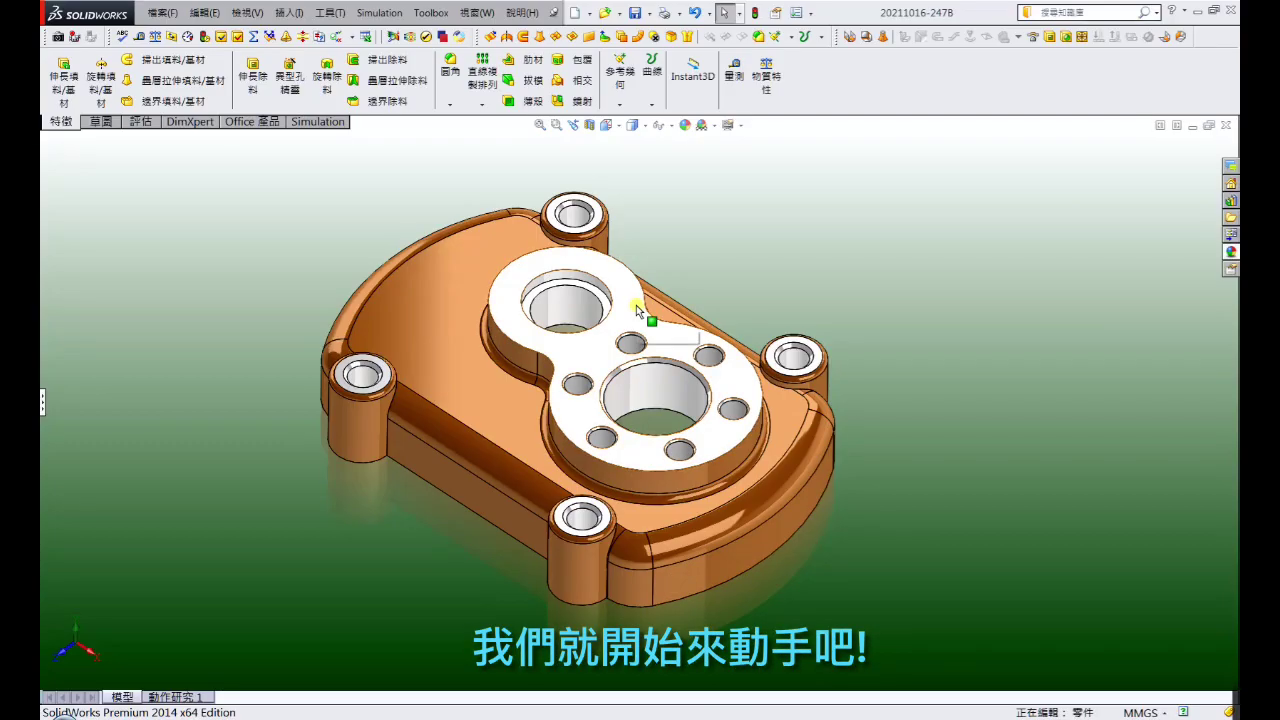
pyautogui.moveTo(789, 286)
pyautogui.mouseDown(button='middle')
pyautogui.moveTo(795, 208)
pyautogui.moveTo(846, 220)
pyautogui.moveTo(800, 243)
pyautogui.moveTo(506, 269)
pyautogui.mouseUp(button='middle')
pyautogui.moveTo(494, 221)
pyautogui.mouseDown(button='middle')
pyautogui.moveTo(736, 378)
pyautogui.moveTo(811, 513)
pyautogui.moveTo(651, 271)
pyautogui.mouseUp(button='middle')
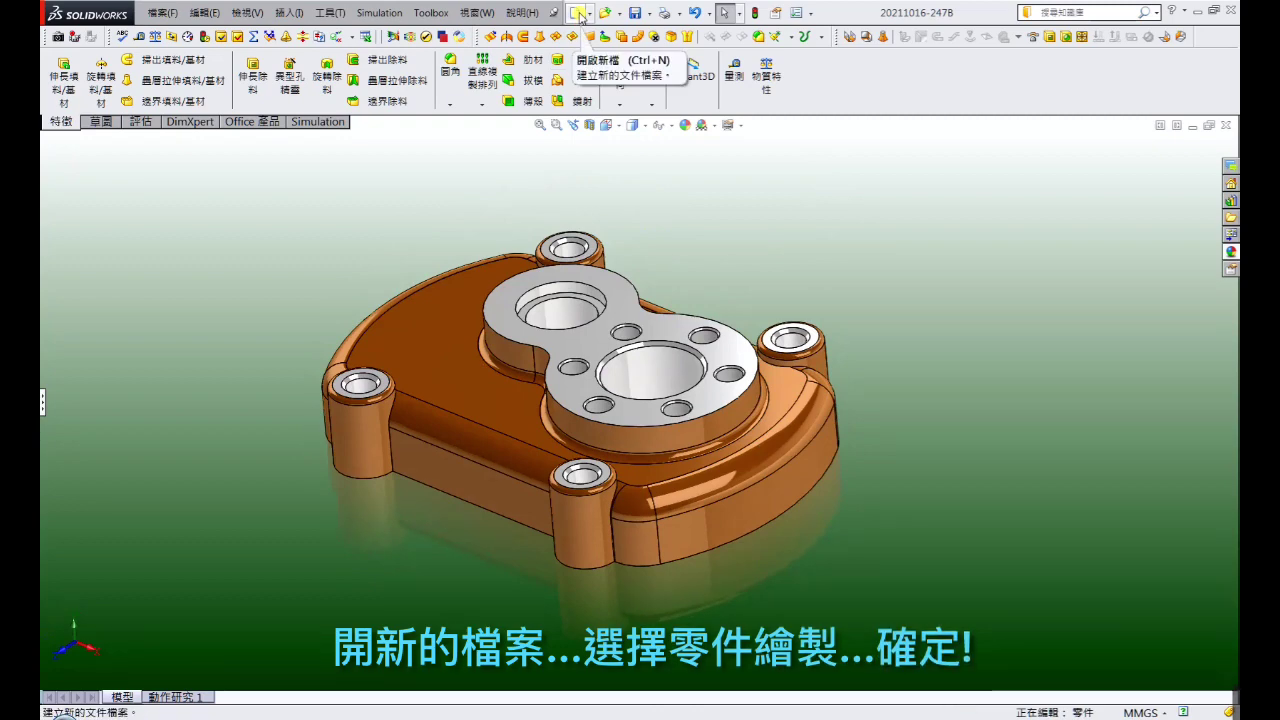
# Create a new part document, 零件2, and start Sketch1 on its Top Plane
pyautogui.click(579, 14)
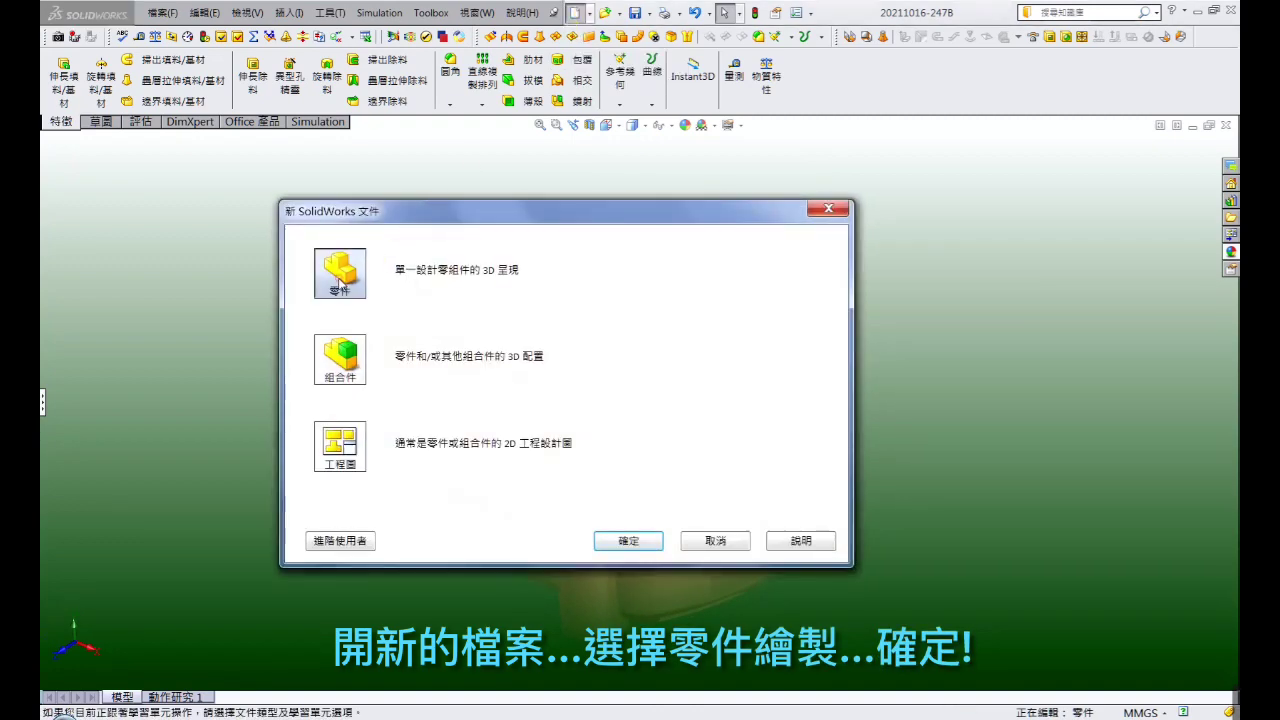
pyautogui.click(639, 548)
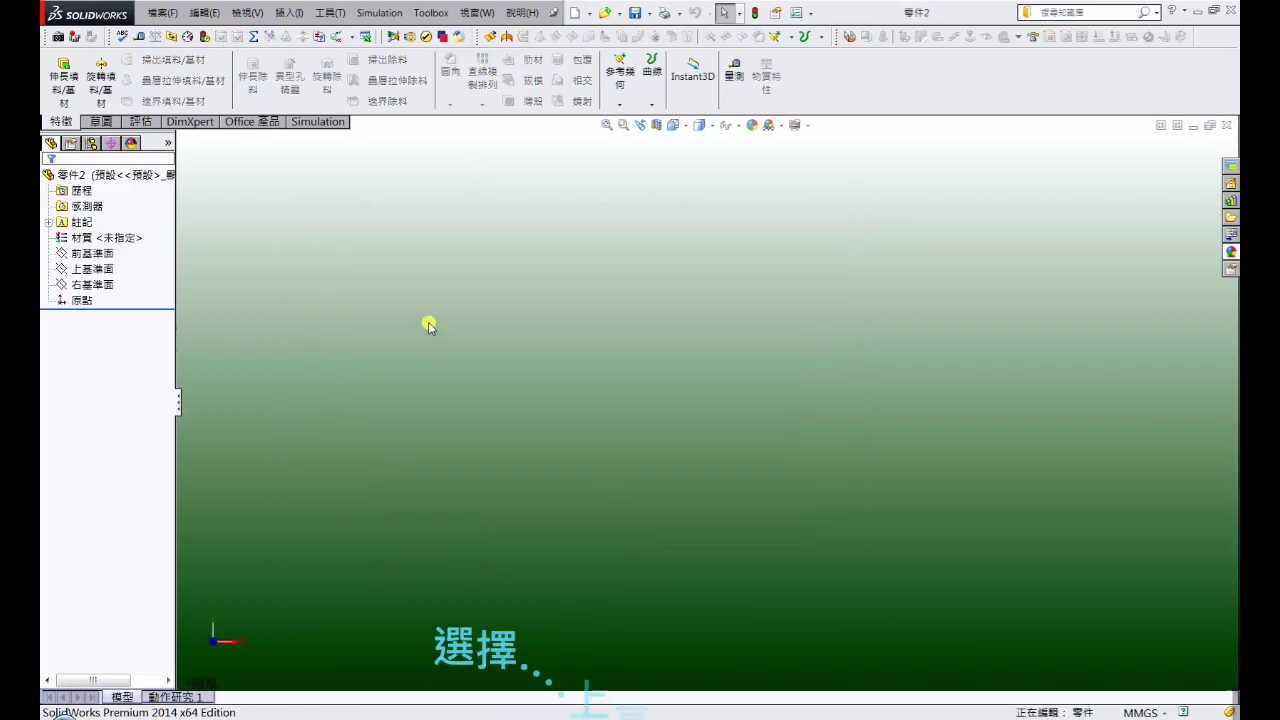
pyautogui.click(100, 271)
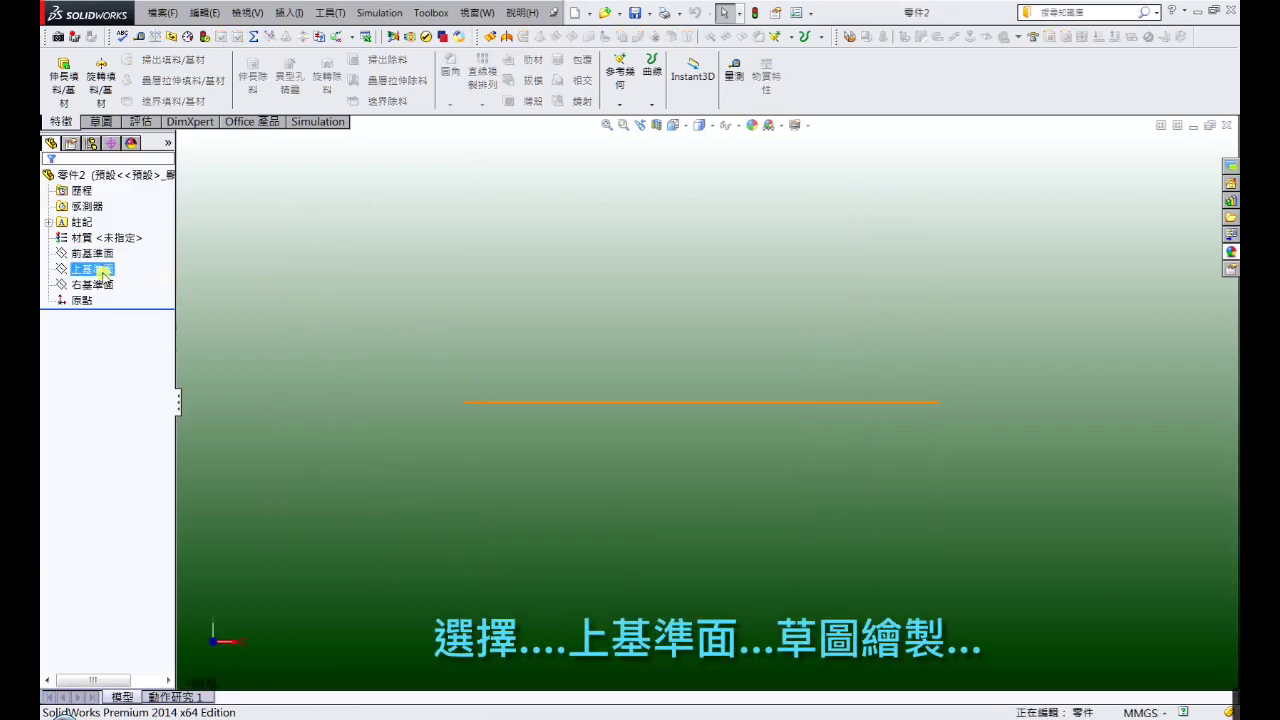
pyautogui.click(163, 250)
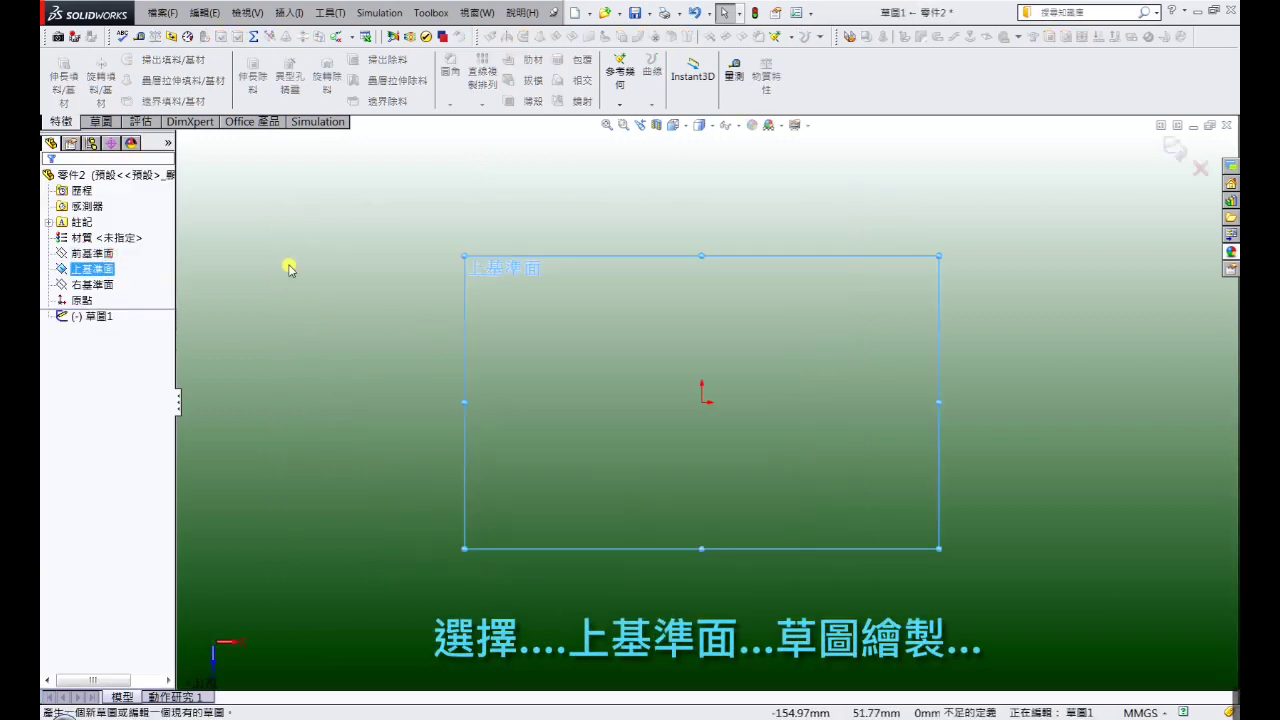
pyautogui.click(303, 220)
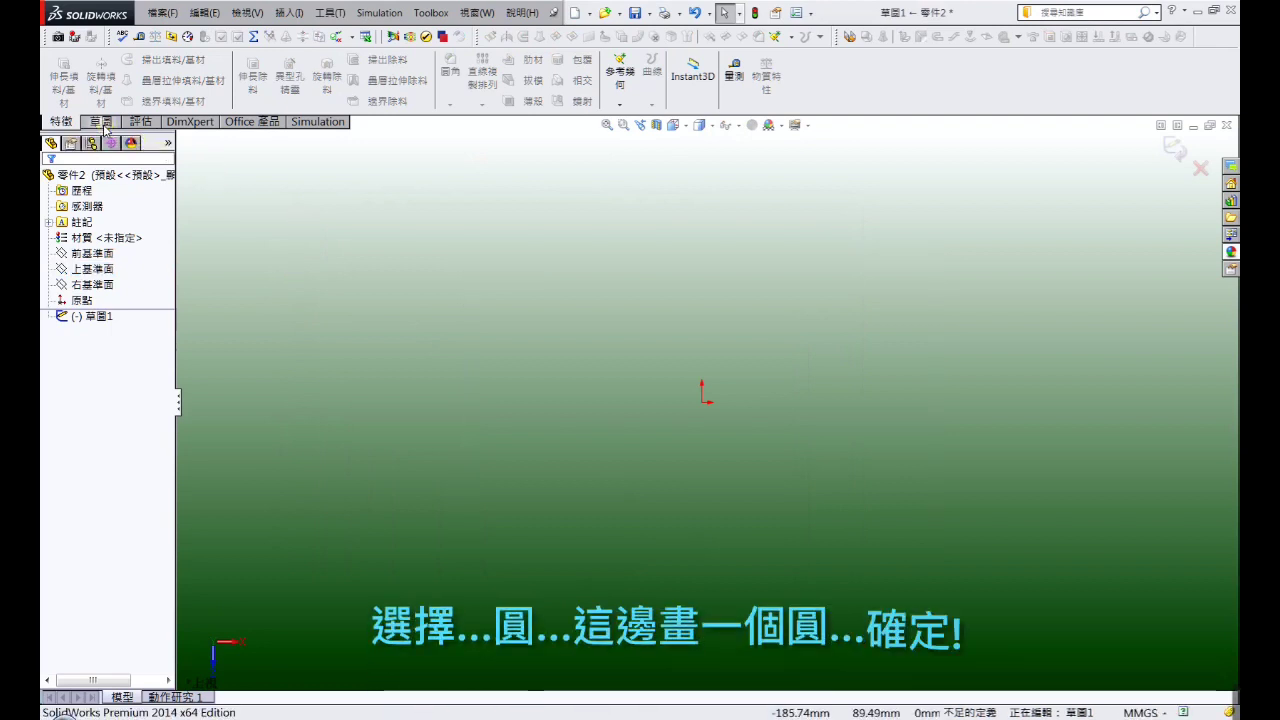
# Sketch a circle centred on the origin with a radius of about 102.76
pyautogui.click(103, 124)
pyautogui.click(153, 60)
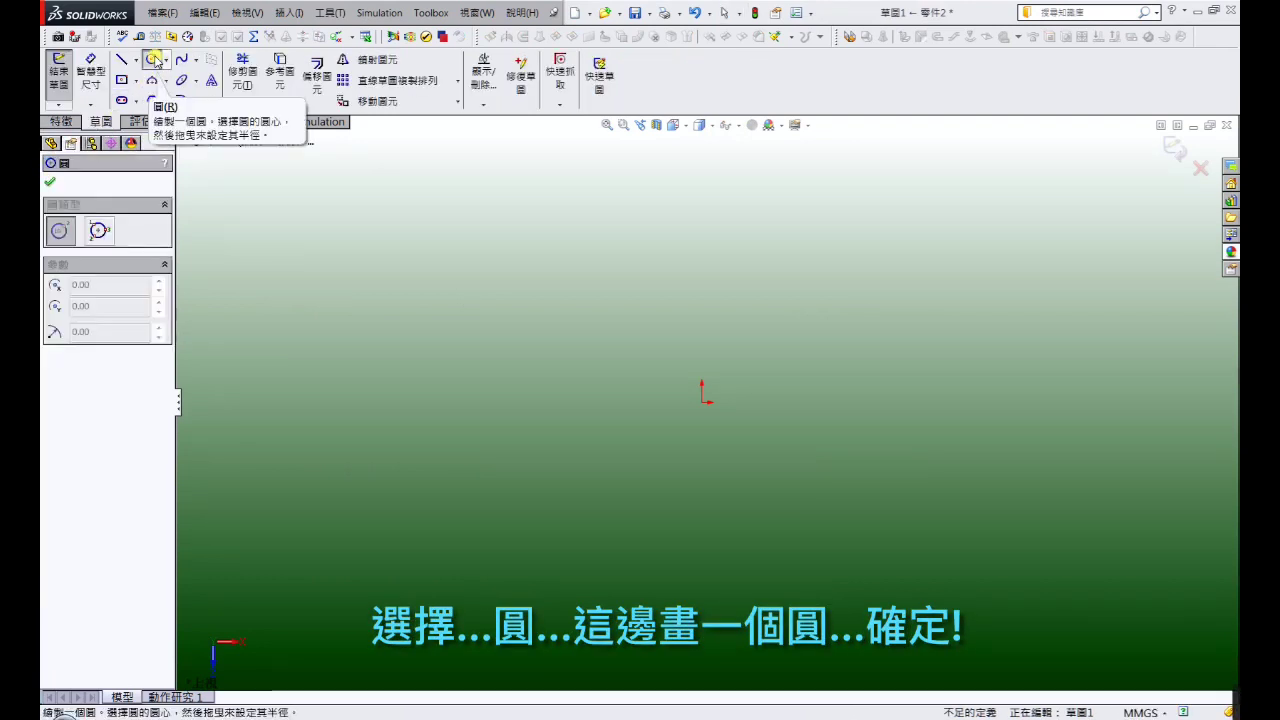
pyautogui.click(703, 401)
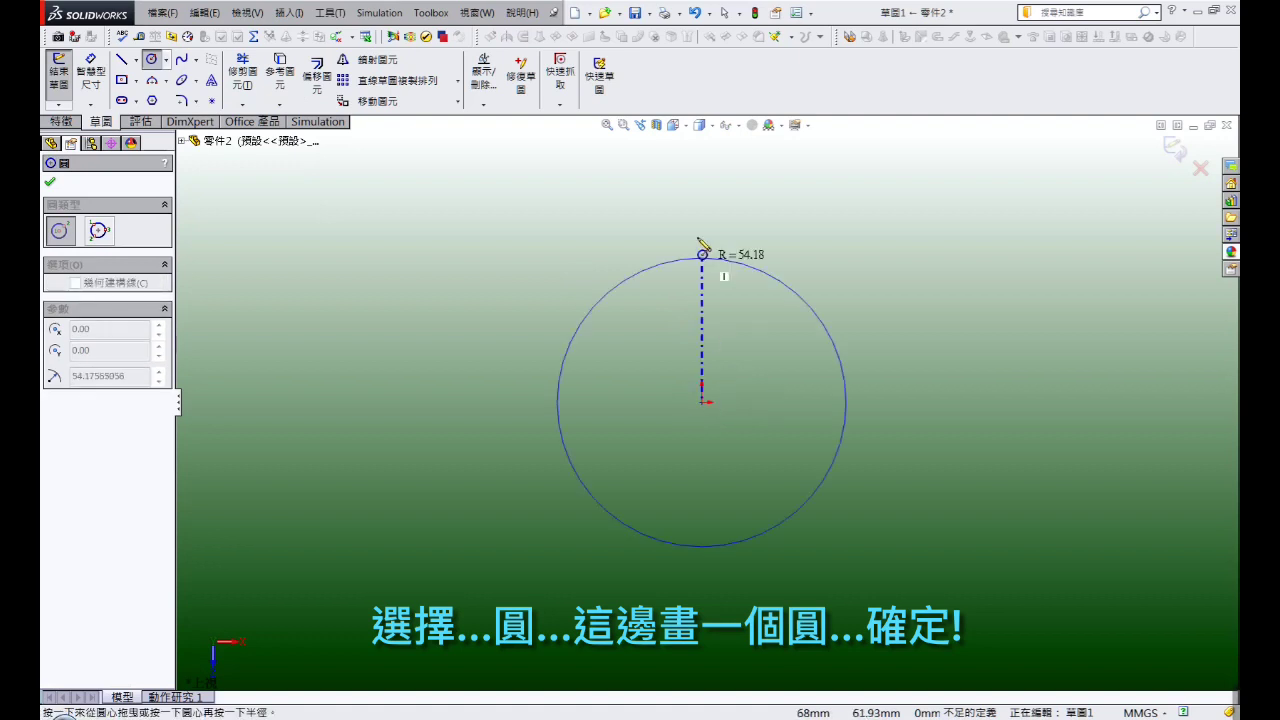
pyautogui.click(446, 314)
pyautogui.rightClick(449, 320)
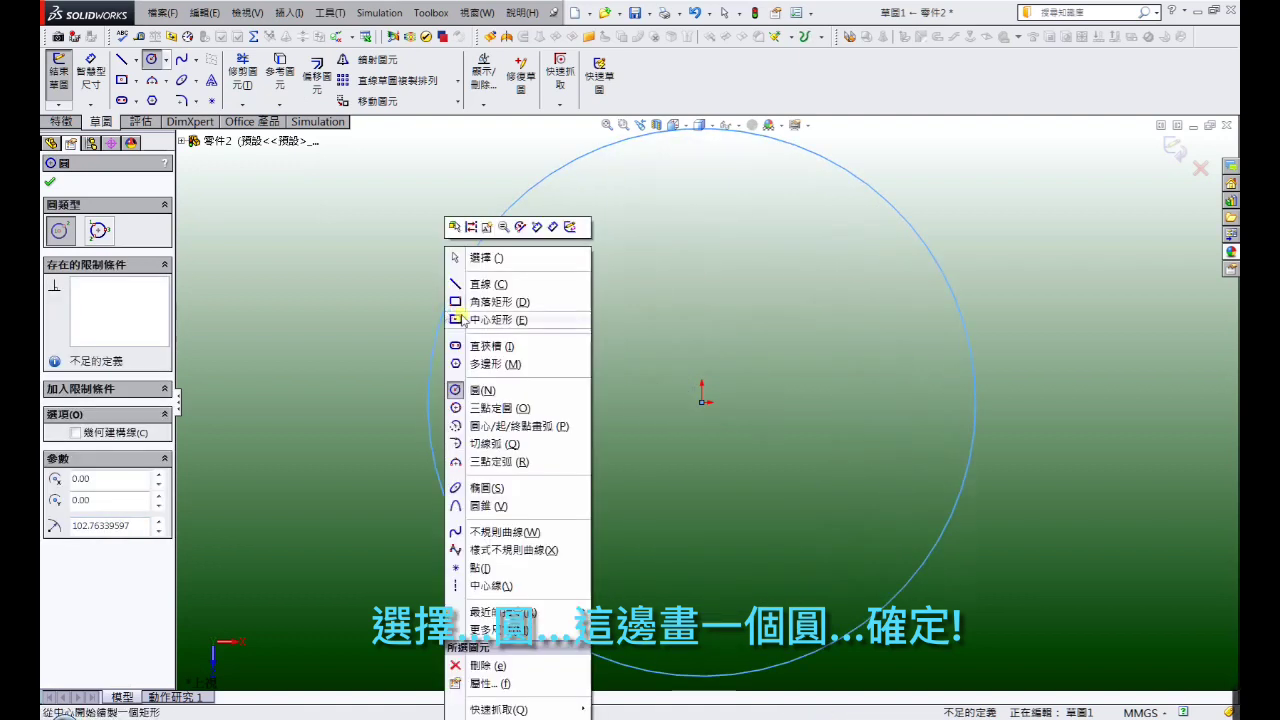
pyautogui.click(466, 262)
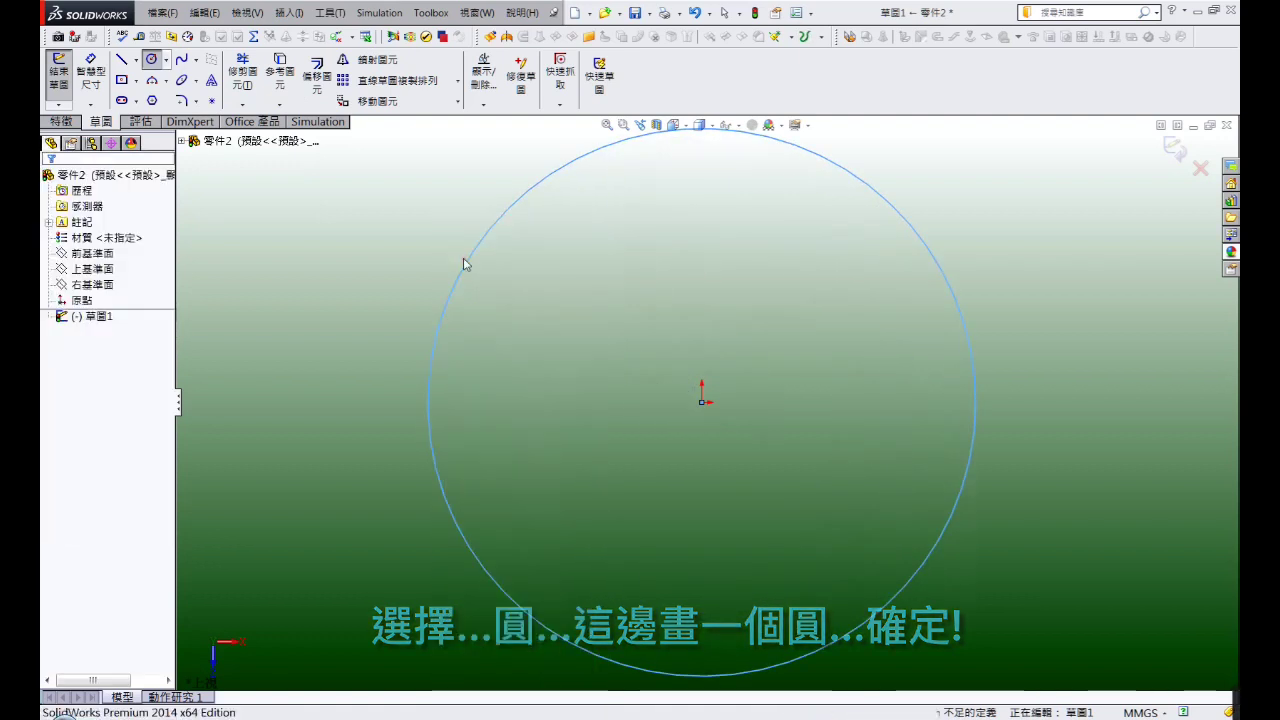
pyautogui.click(121, 59)
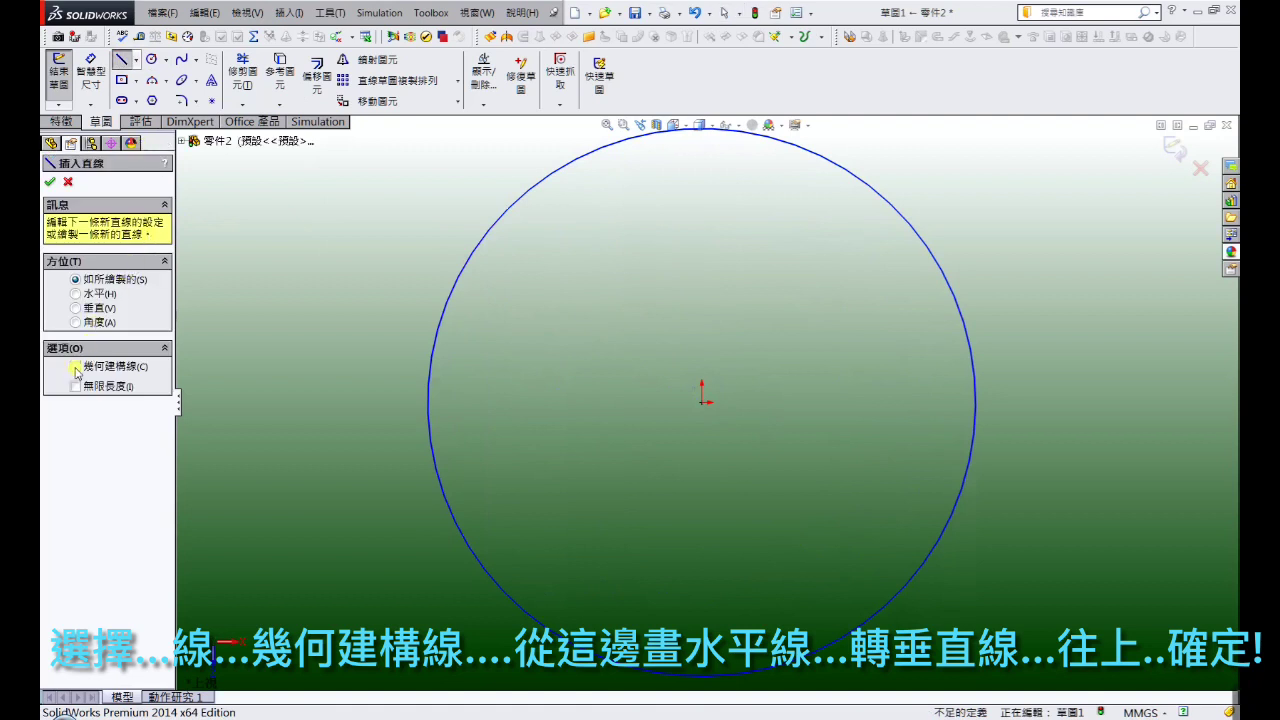
# Draw construction lines from the circle's left quadrant to the centre, then up to the top
pyautogui.click(428, 403)
pyautogui.click(703, 403)
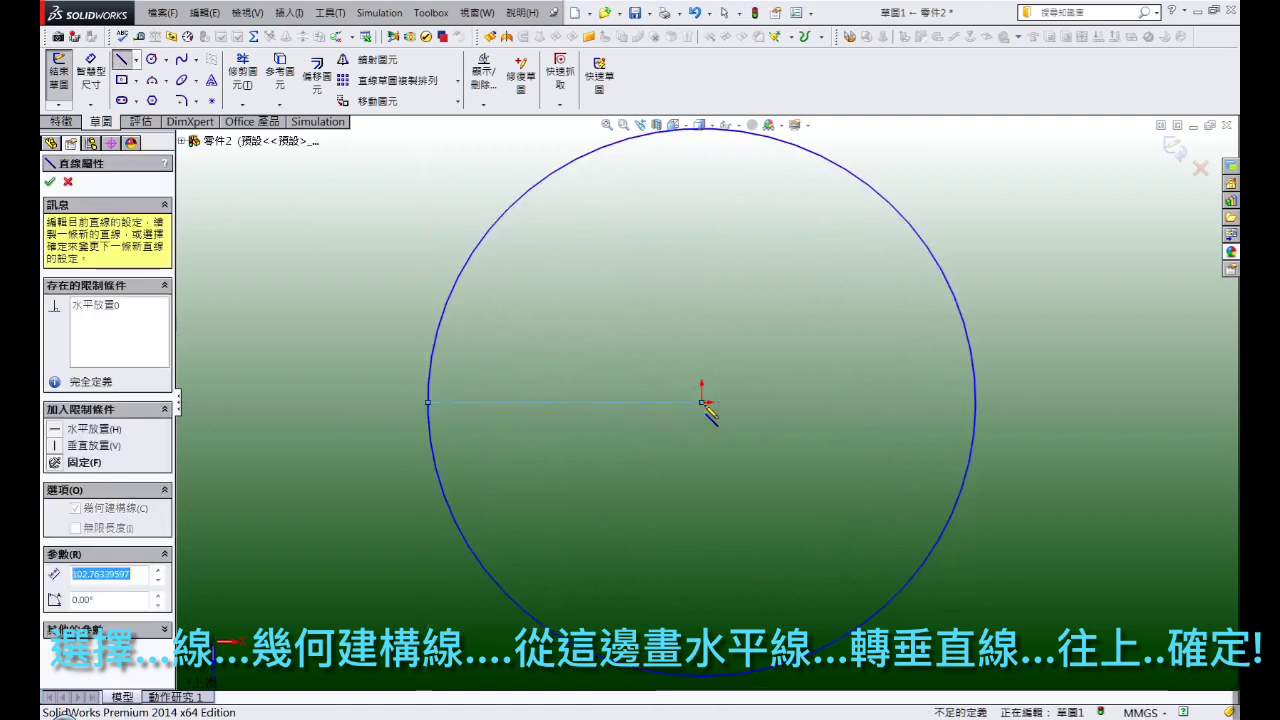
pyautogui.scroll(1, 700, 200)
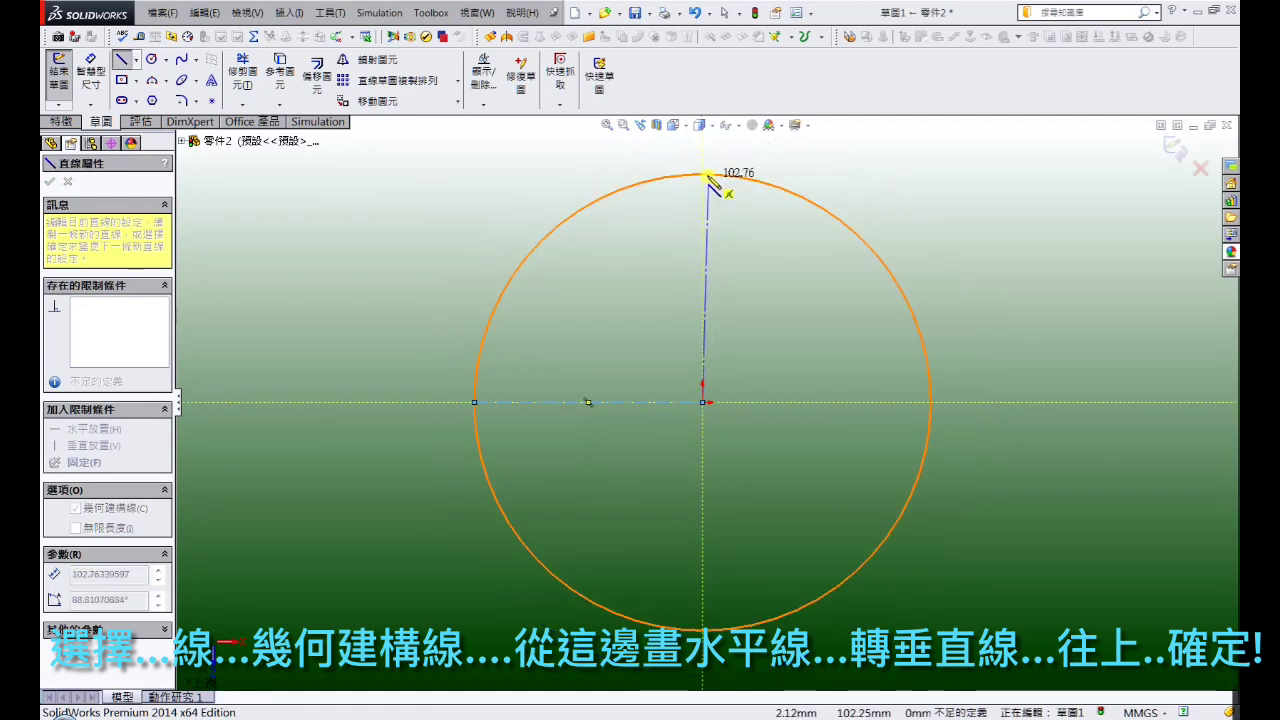
pyautogui.click(707, 174)
pyautogui.rightClick(707, 176)
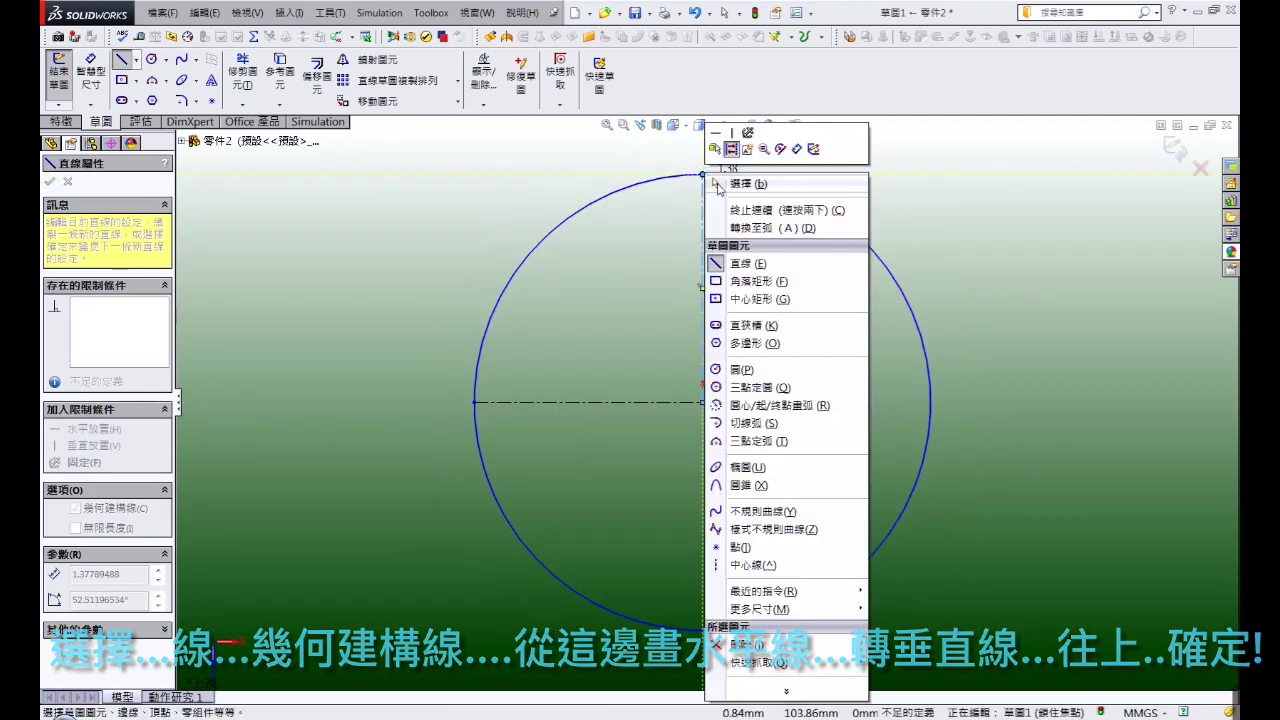
pyautogui.click(740, 184)
# Draw a horizontal chord across the upper part of the circle
pyautogui.click(121, 59)
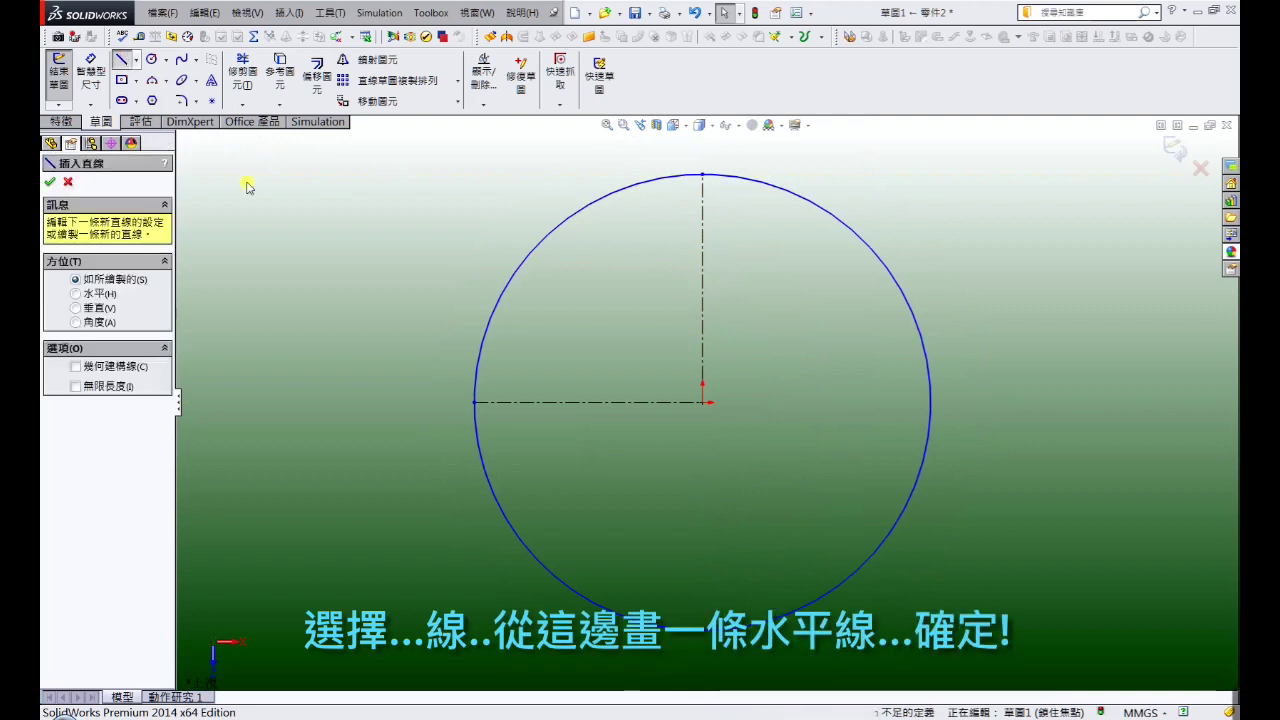
pyautogui.click(526, 261)
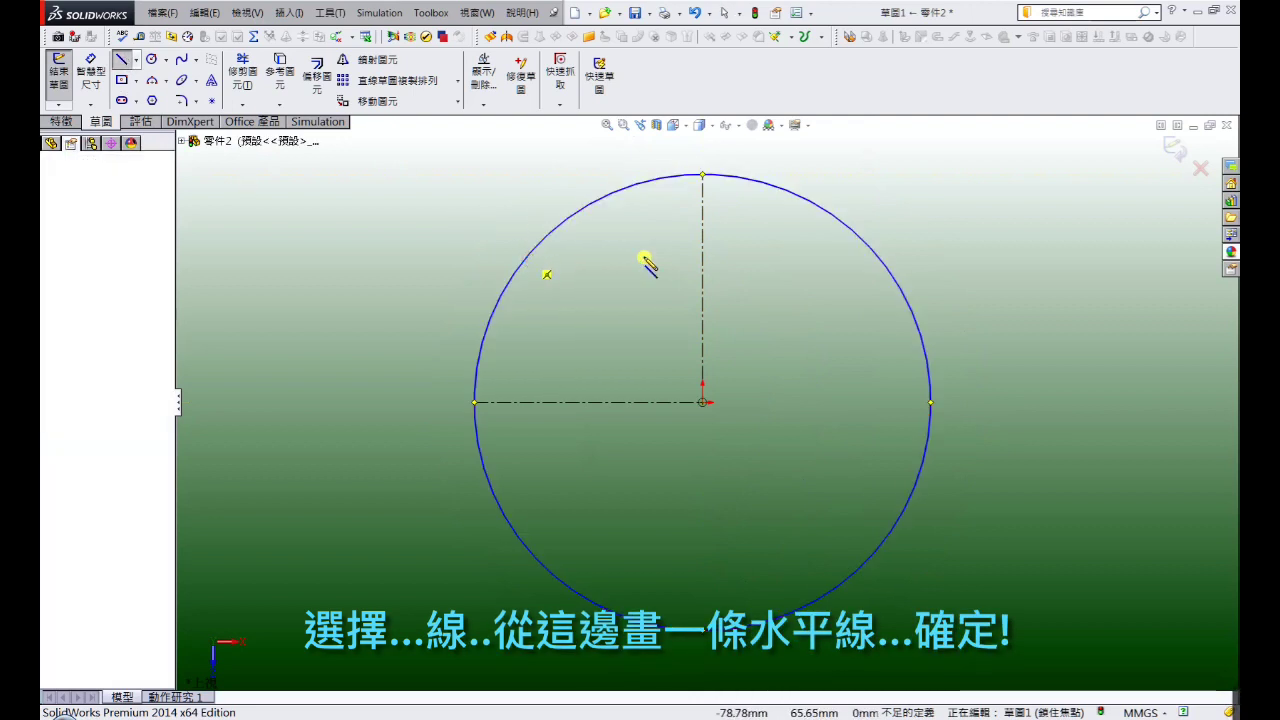
pyautogui.click(881, 262)
pyautogui.rightClick(886, 271)
pyautogui.click(906, 242)
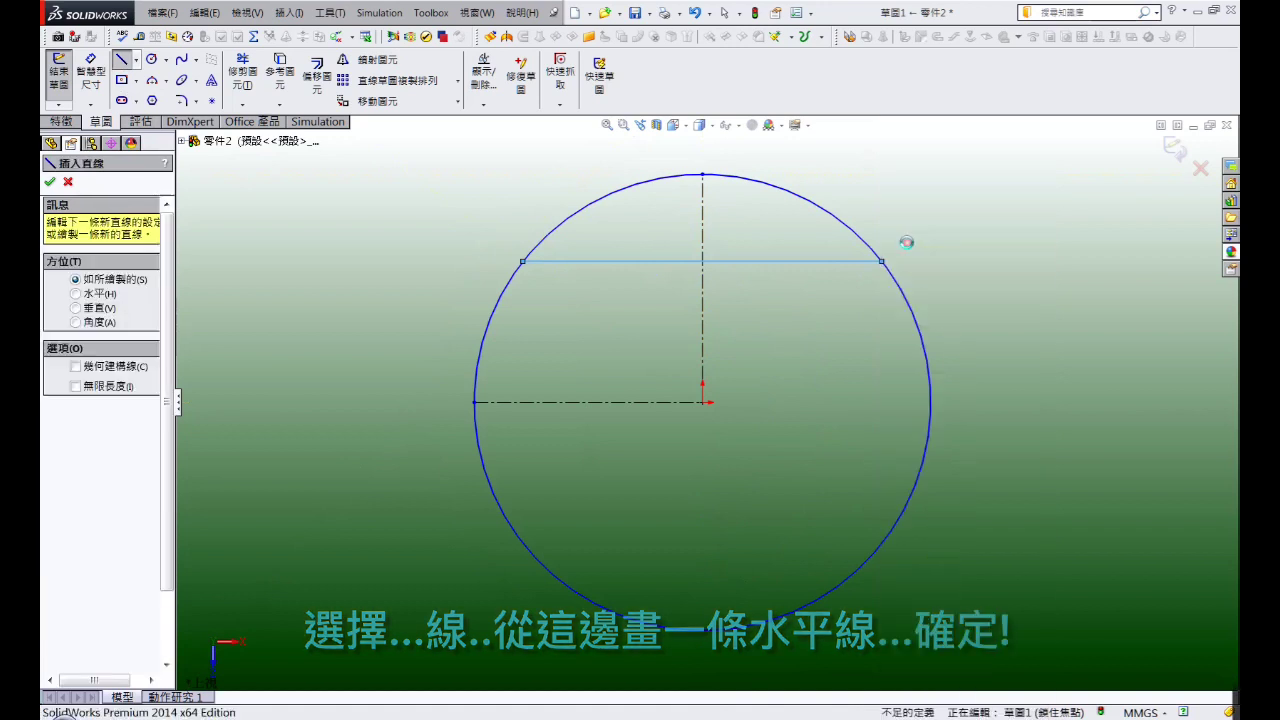
# Mirror the upper chord about the horizontal centreline to create a matching lower chord
pyautogui.click(377, 60)
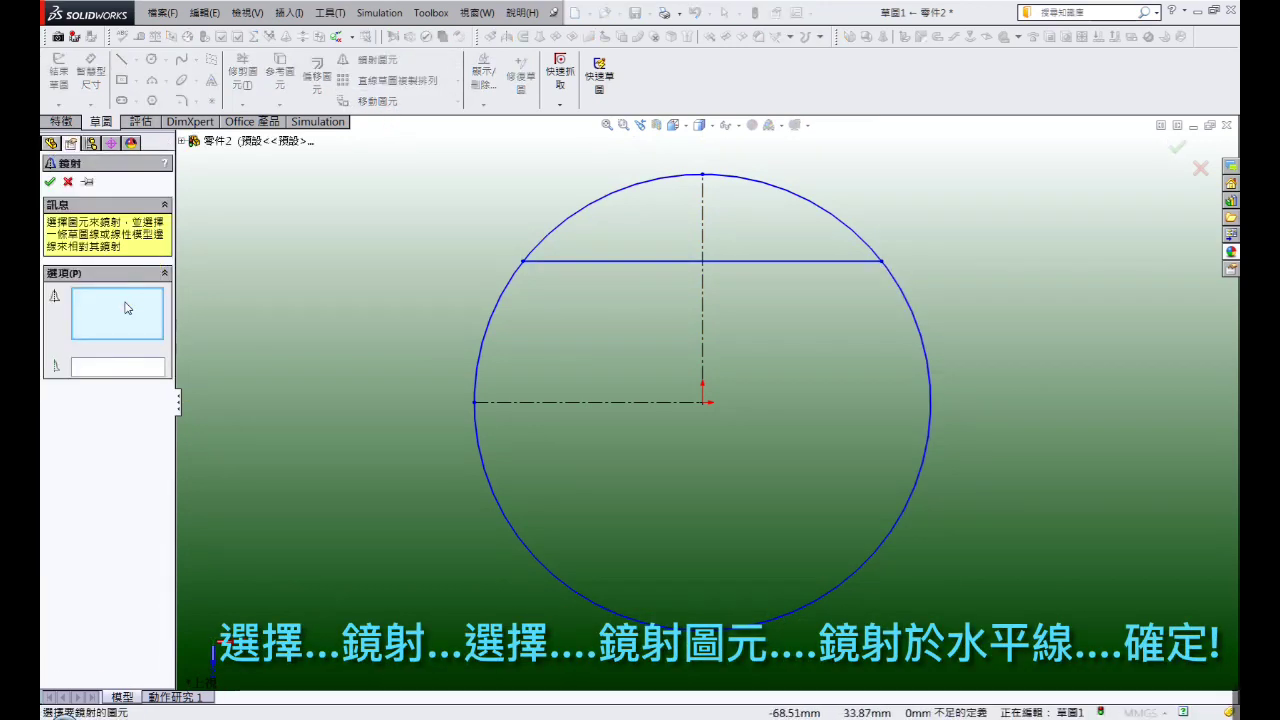
pyautogui.click(605, 263)
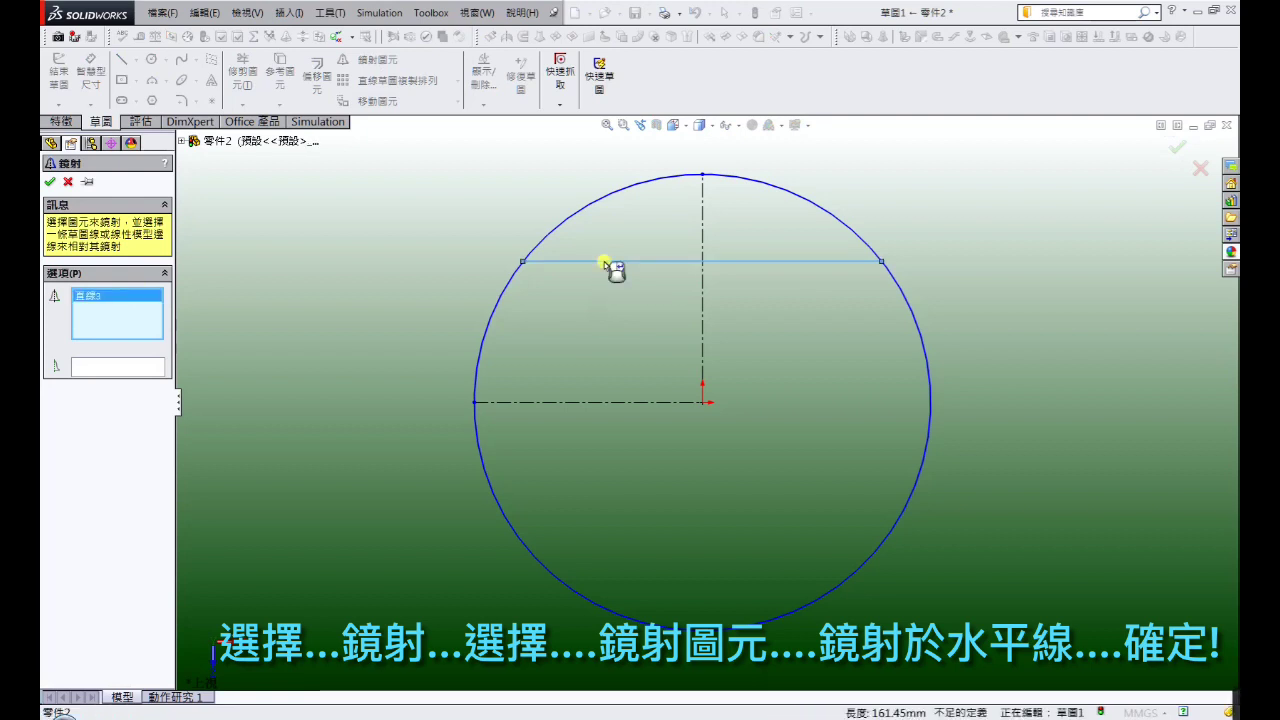
pyautogui.click(158, 367)
pyautogui.click(535, 404)
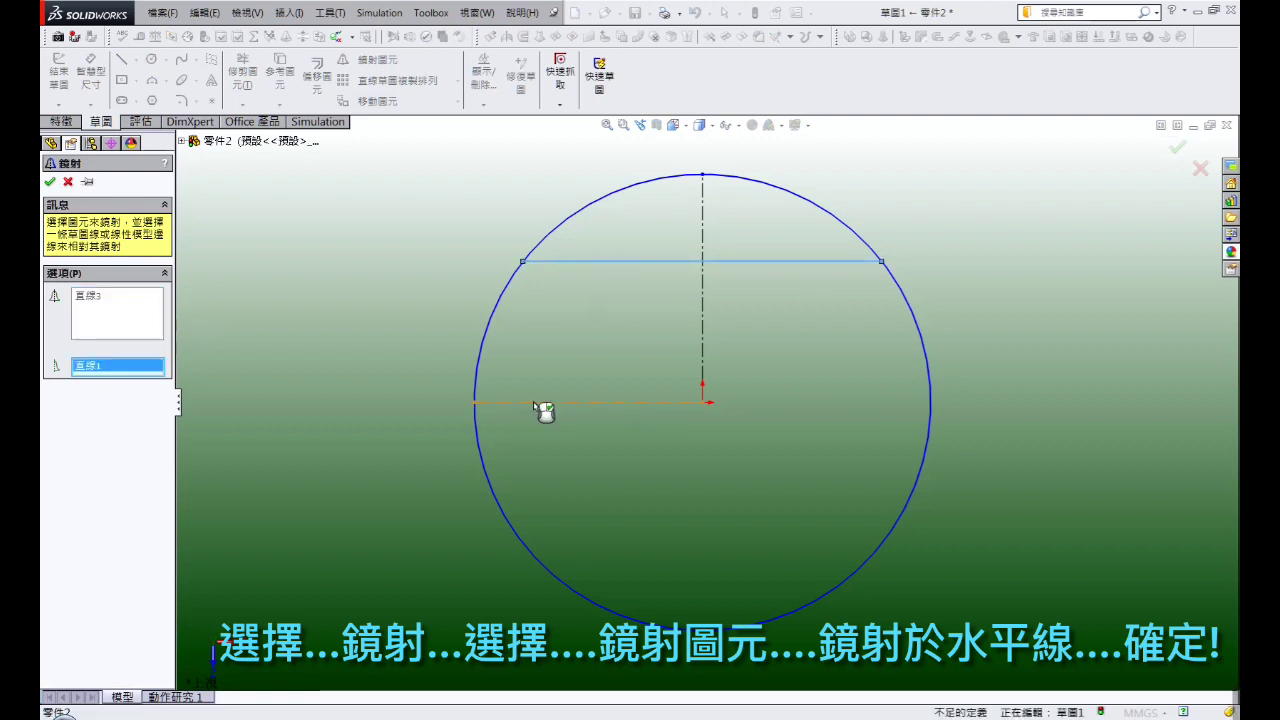
pyautogui.click(50, 183)
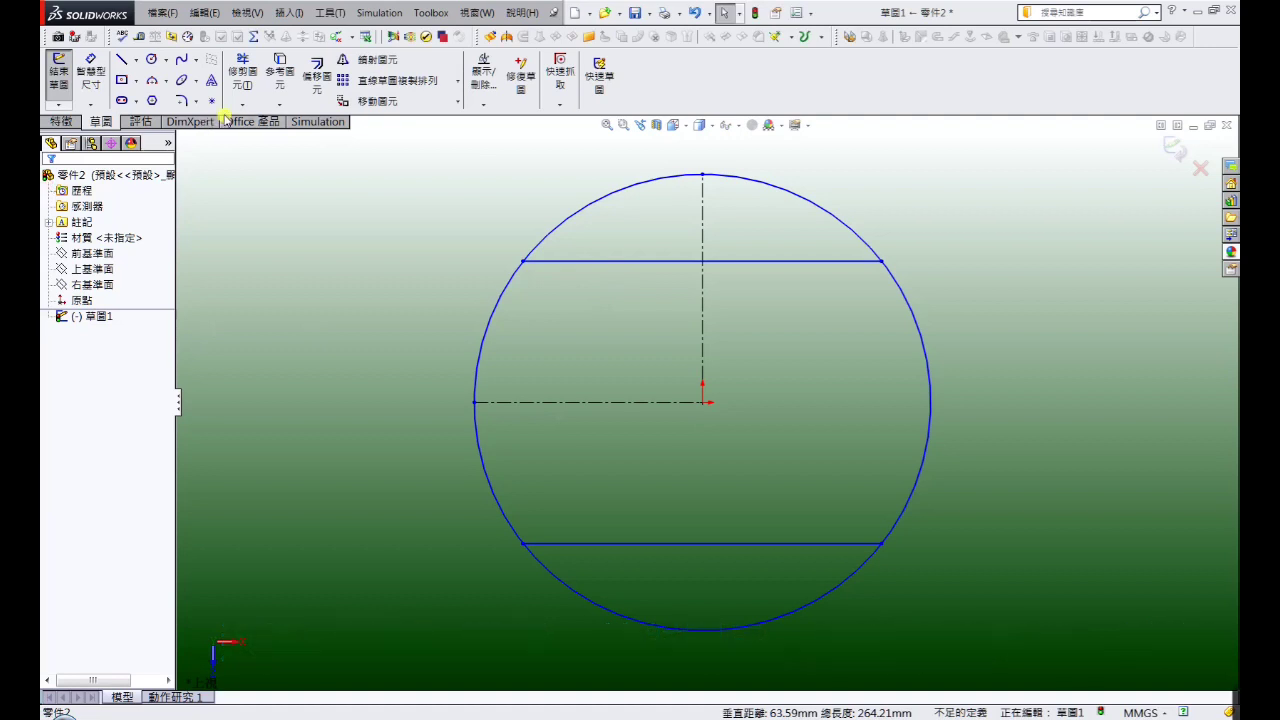
# Trim away the circle's arcs above the upper chord and below the lower chord
pyautogui.click(242, 75)
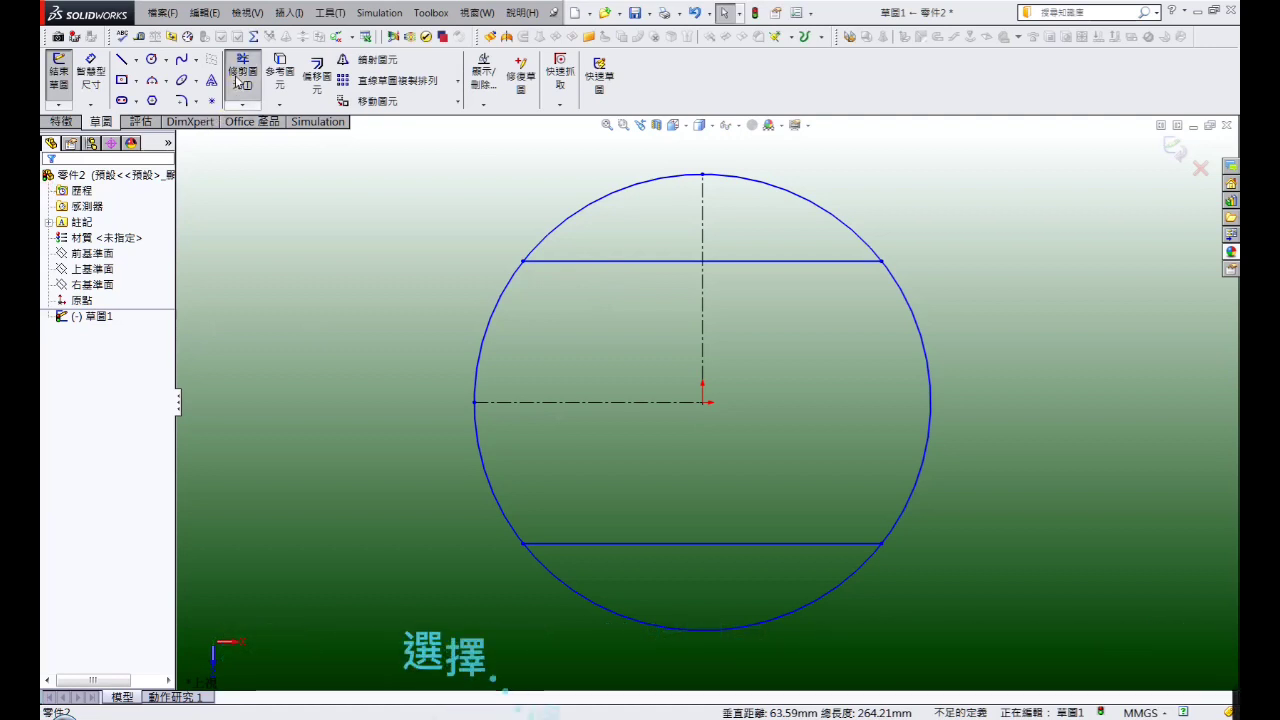
pyautogui.click(598, 203)
pyautogui.click(739, 185)
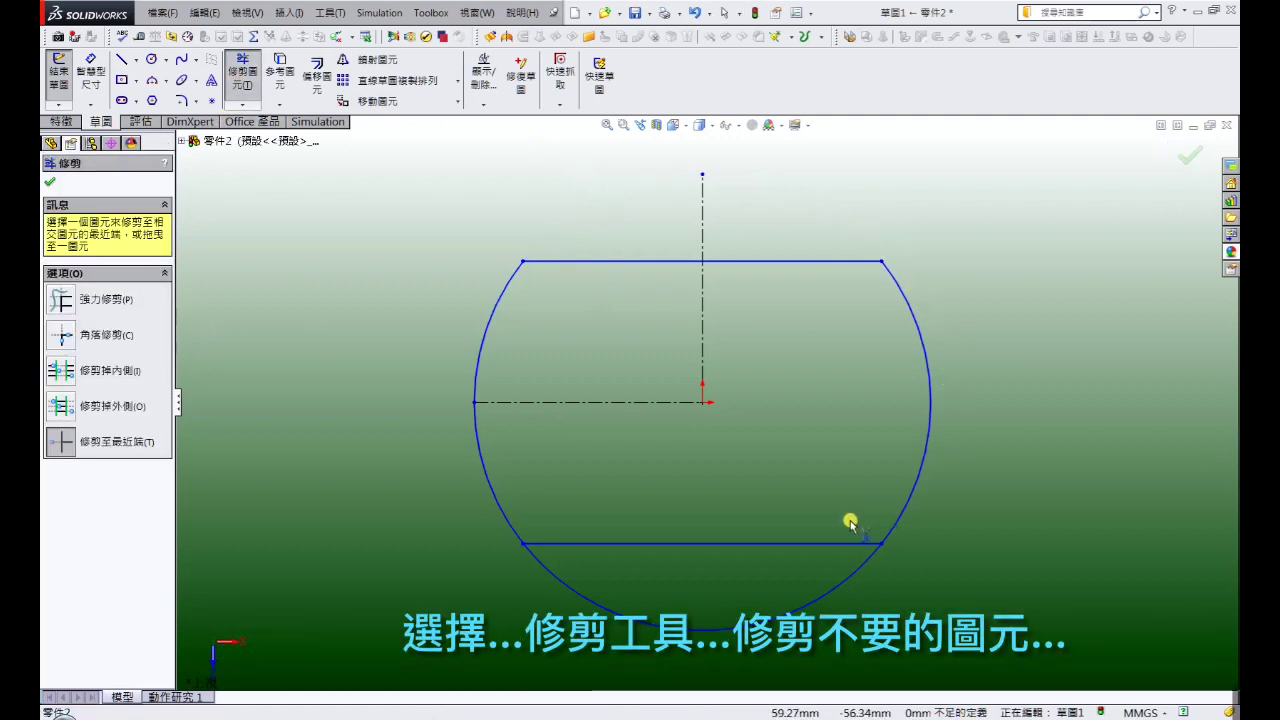
pyautogui.click(795, 612)
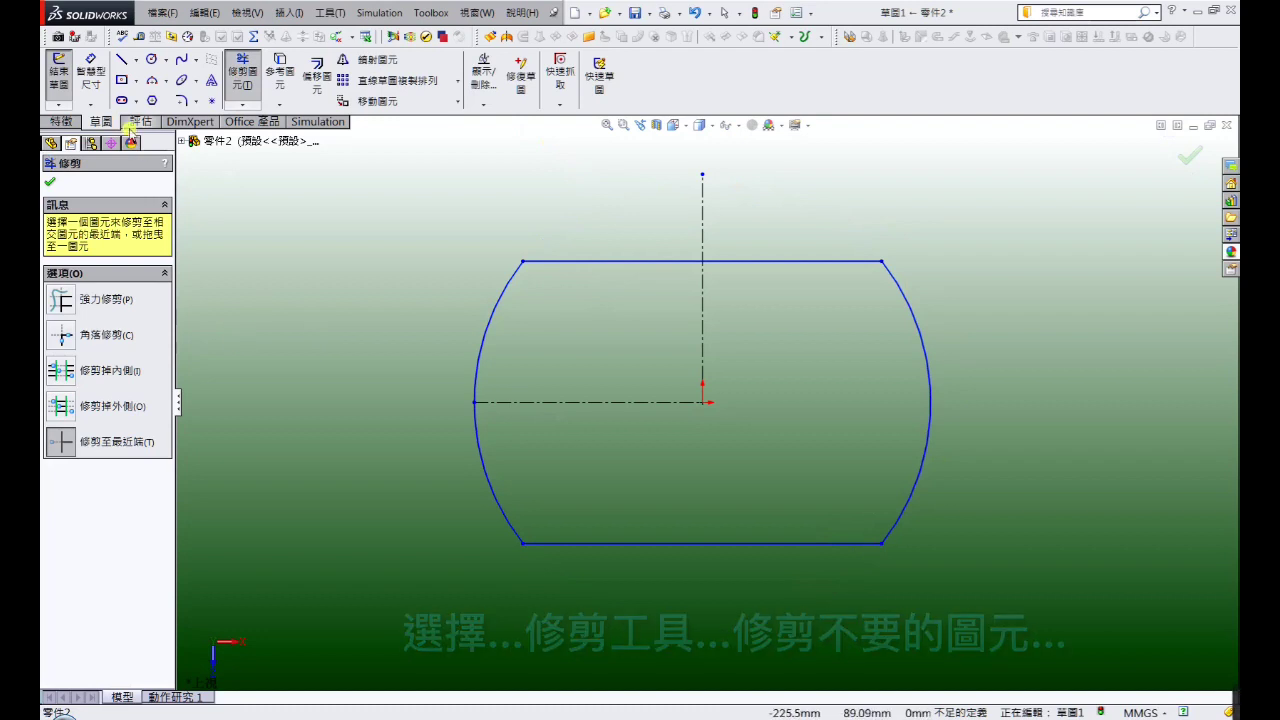
pyautogui.click(178, 101)
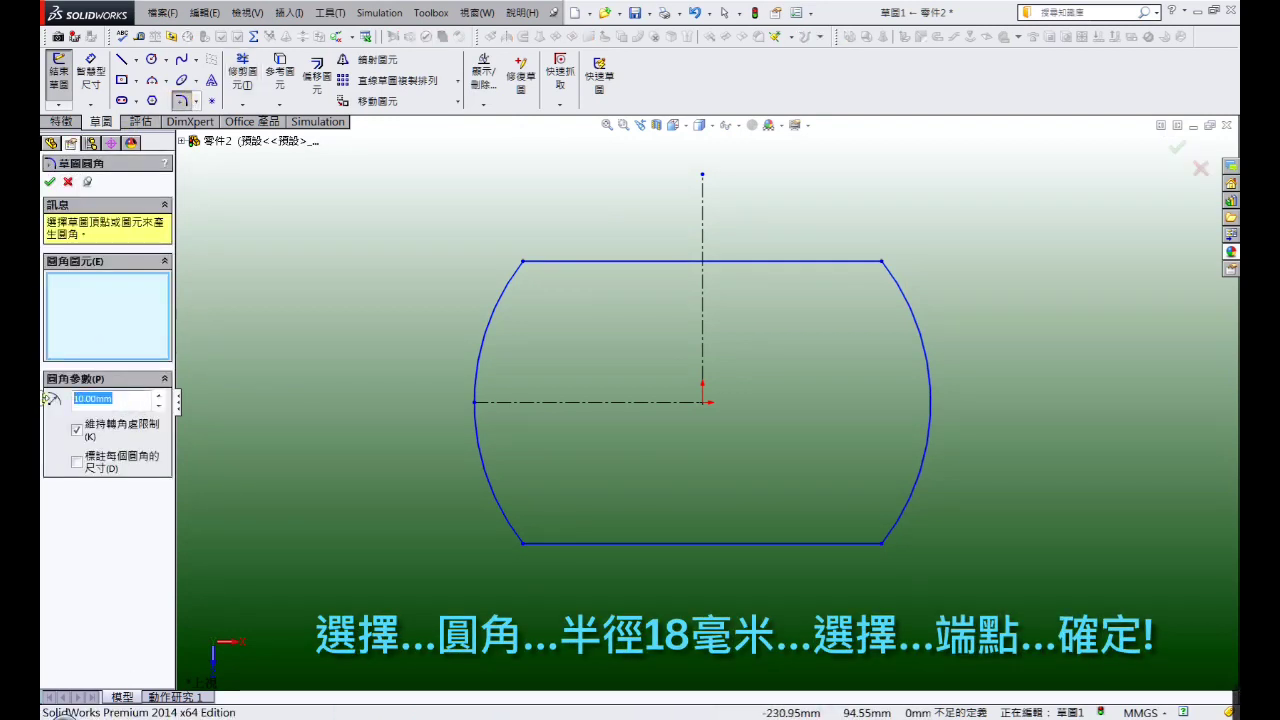
# Round all four corners of the barrel outline with 18 mm sketch fillets
pyautogui.write('18')
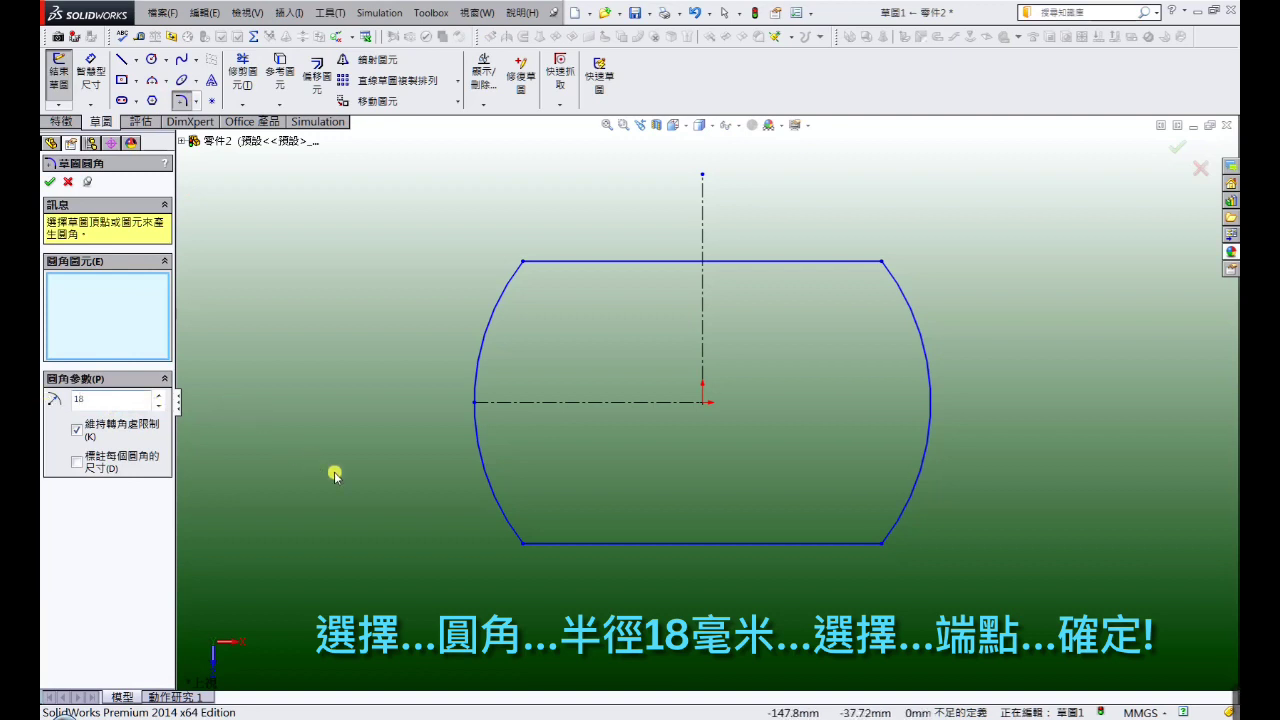
pyautogui.click(523, 546)
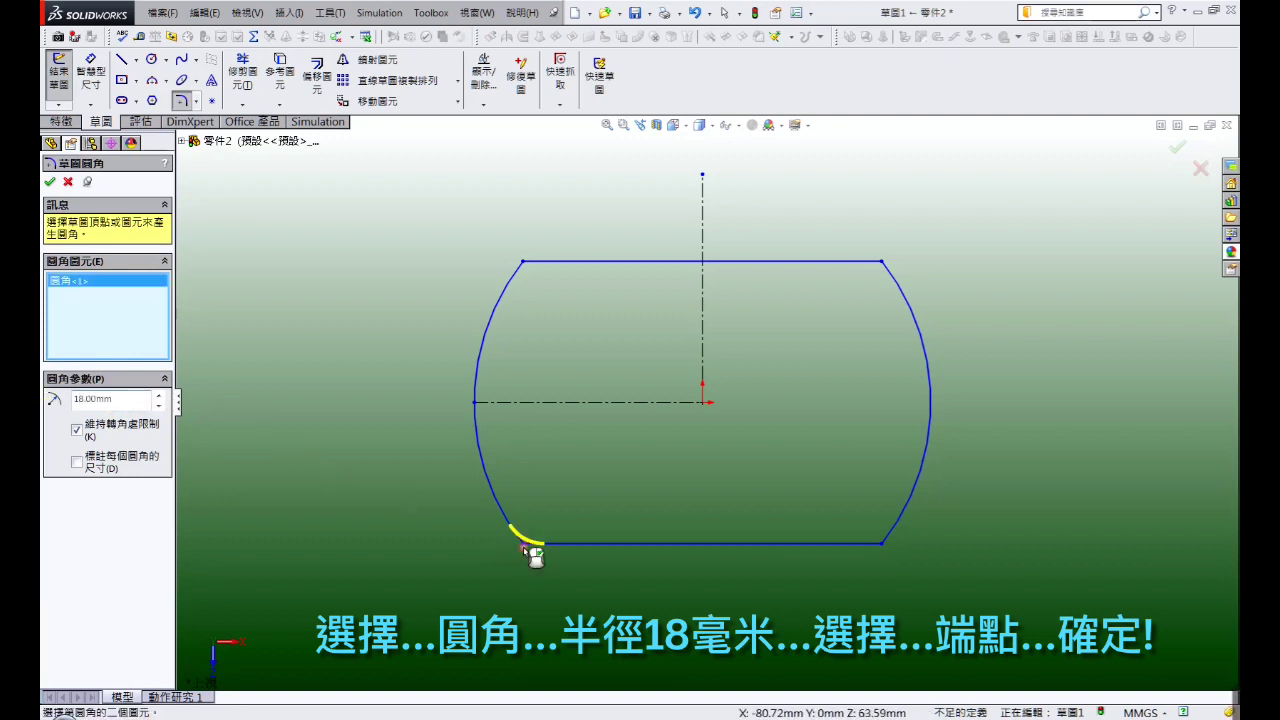
pyautogui.click(883, 546)
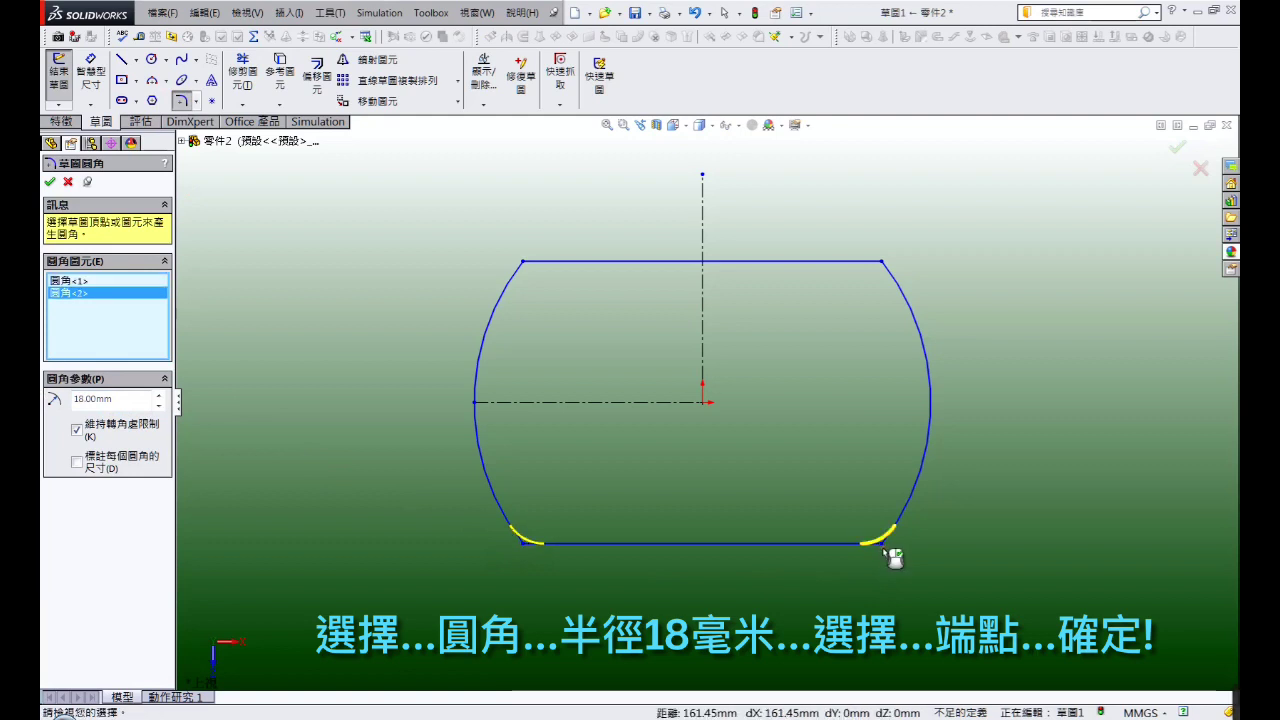
pyautogui.click(880, 263)
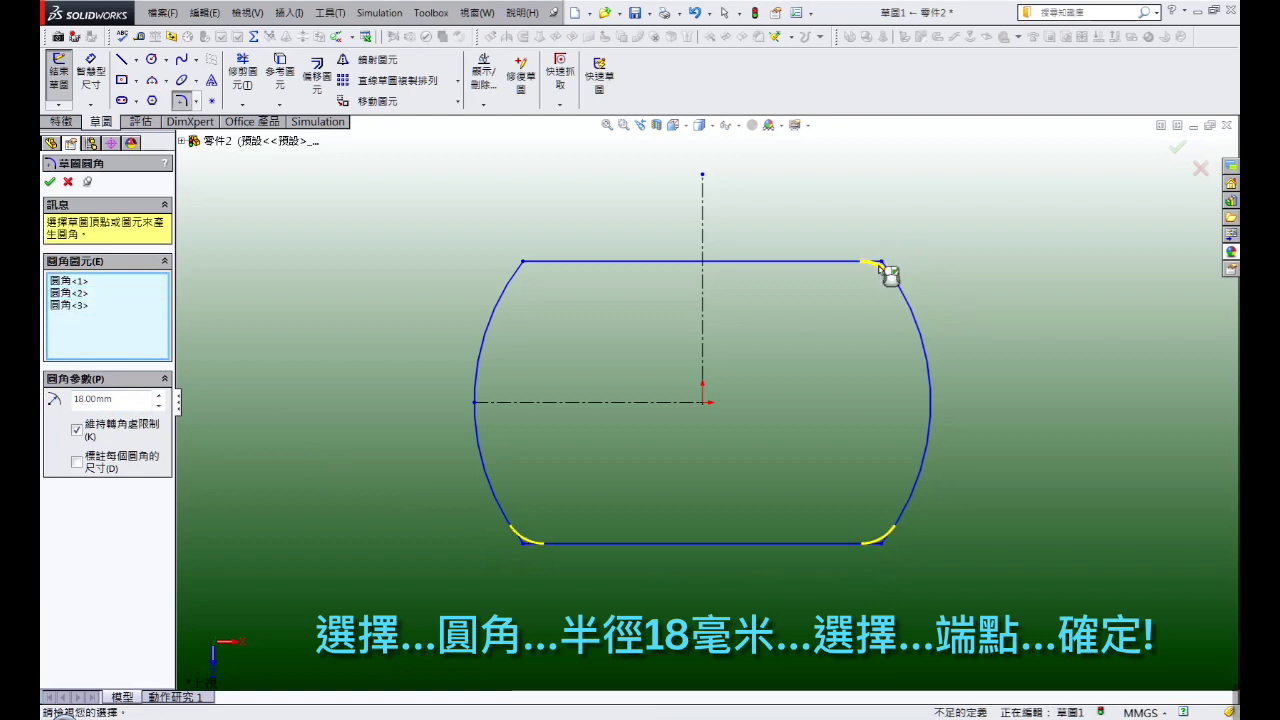
pyautogui.click(523, 262)
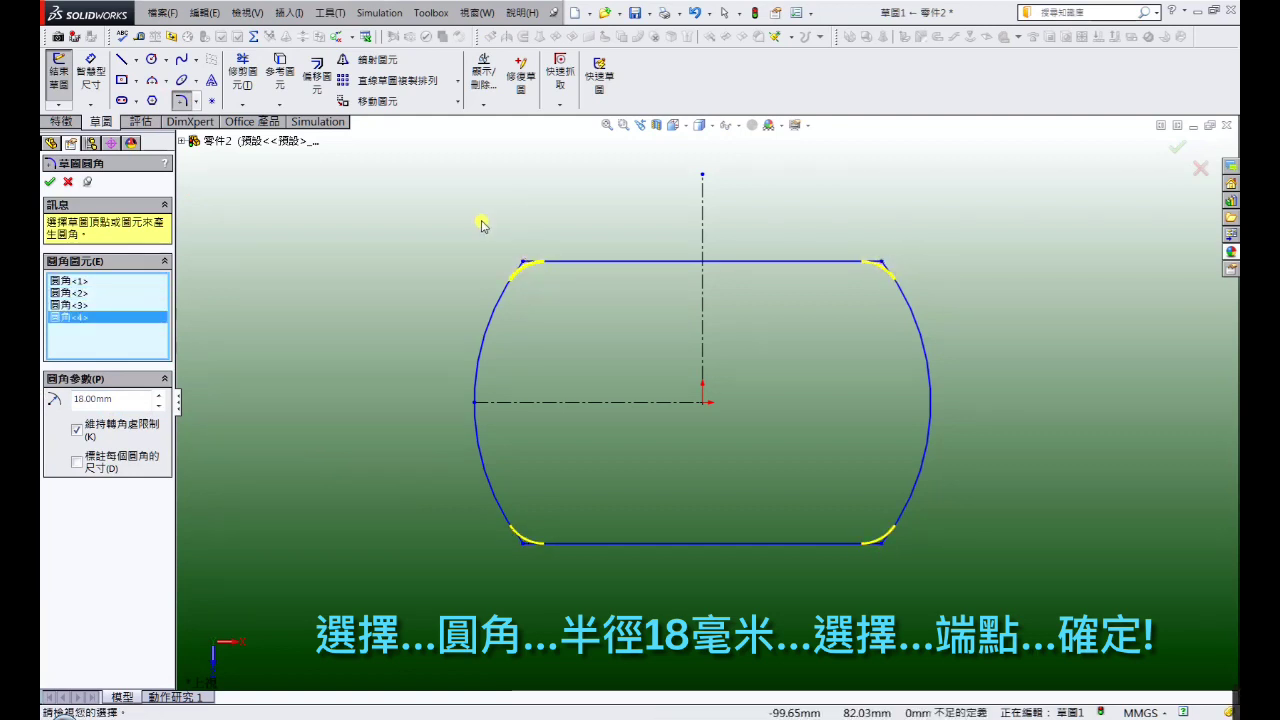
pyautogui.click(50, 181)
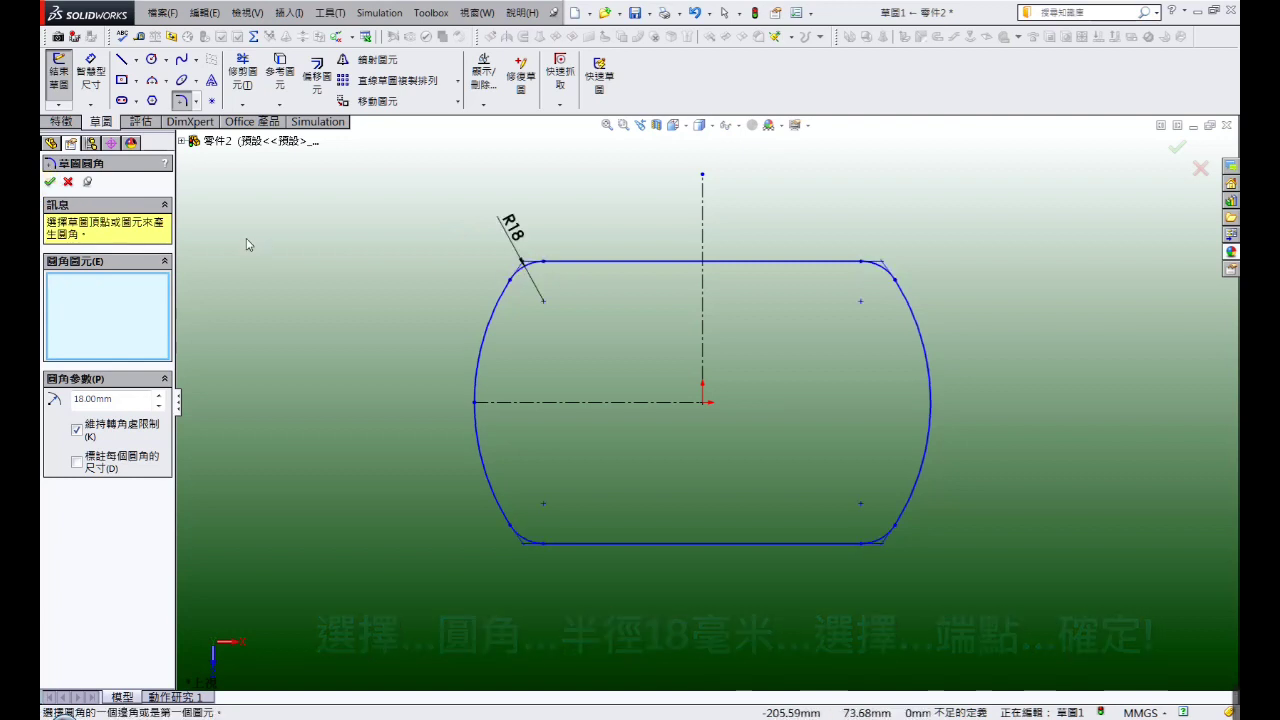
pyautogui.click(90, 72)
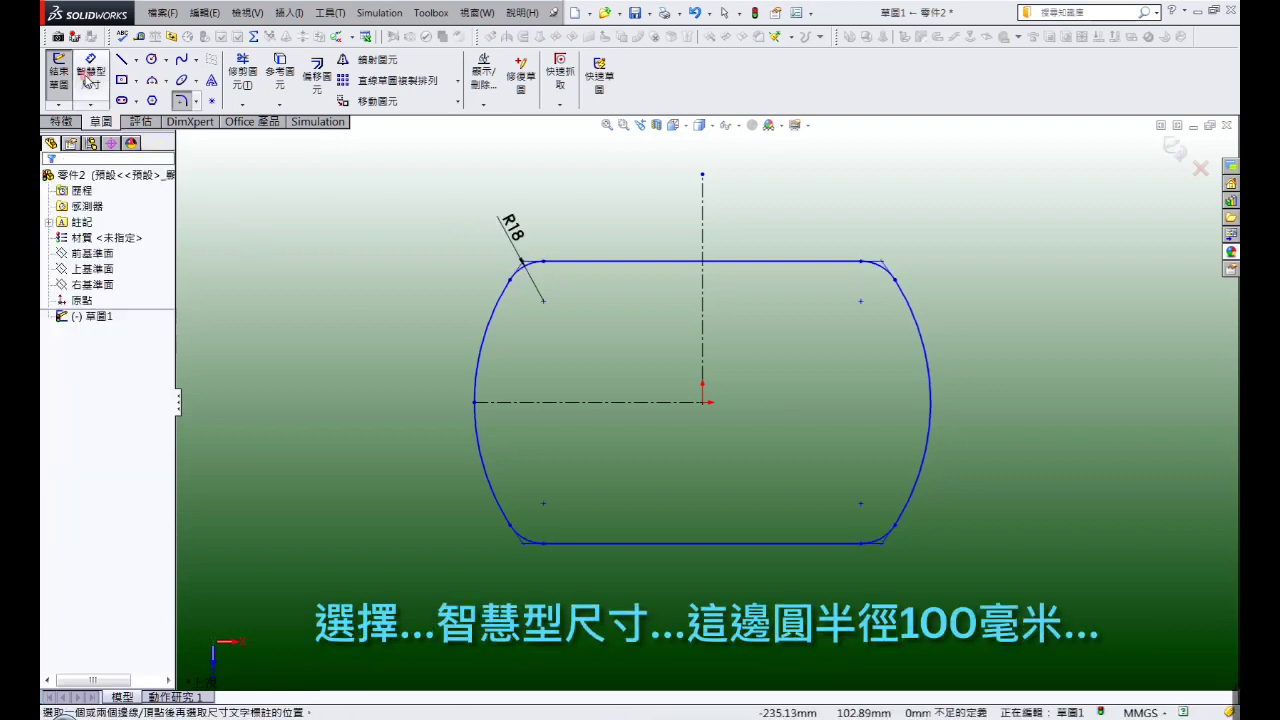
# Dimension the left side arc to a radius of 100
pyautogui.click(478, 372)
pyautogui.click(443, 362)
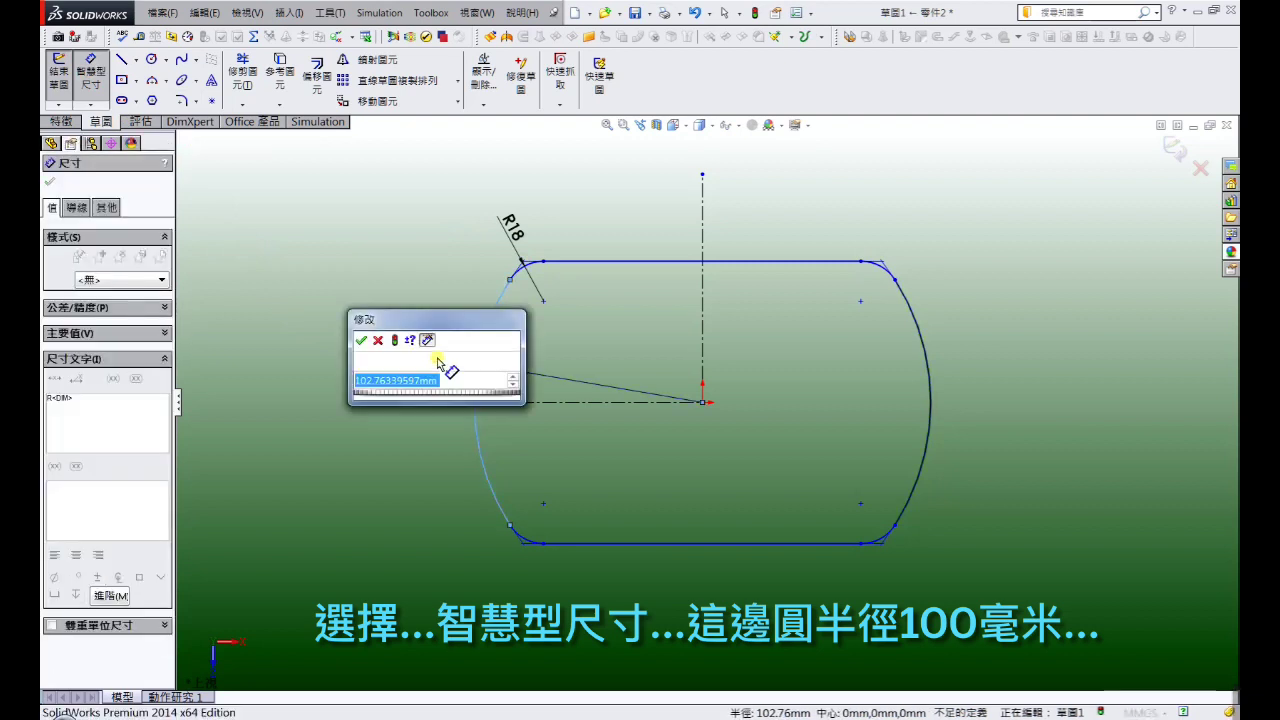
pyautogui.write('100')
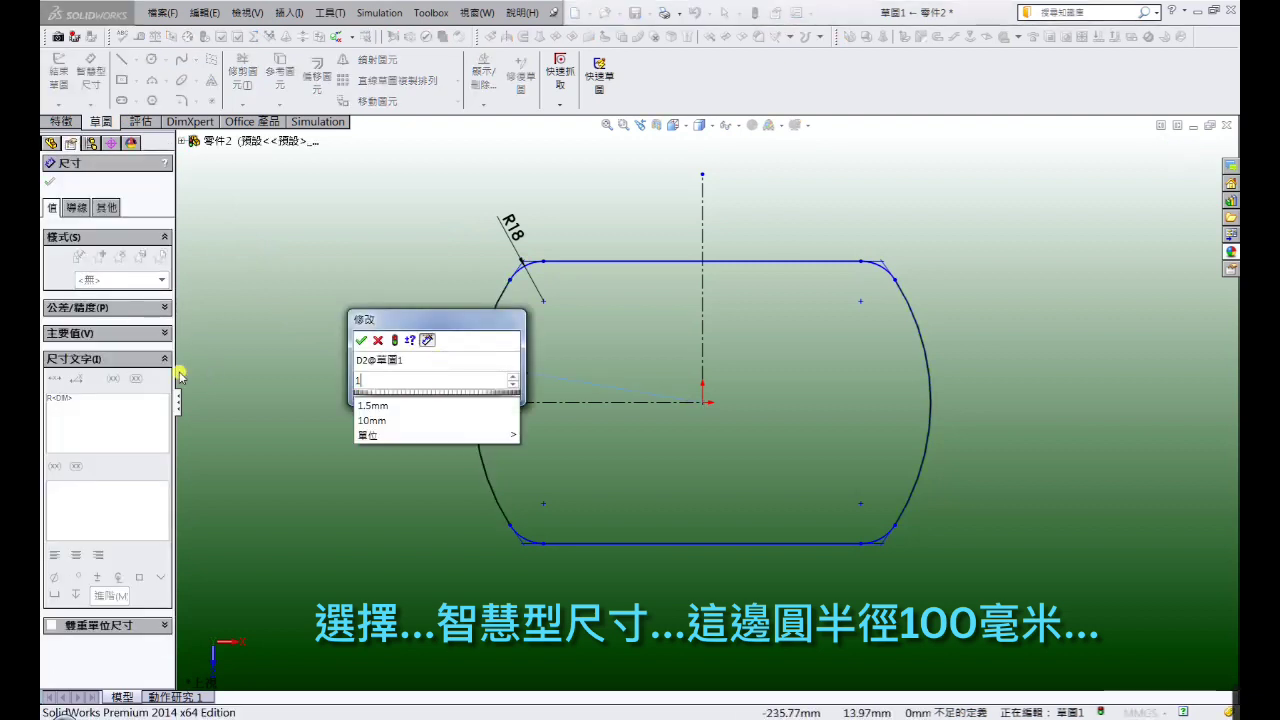
pyautogui.press('Return')
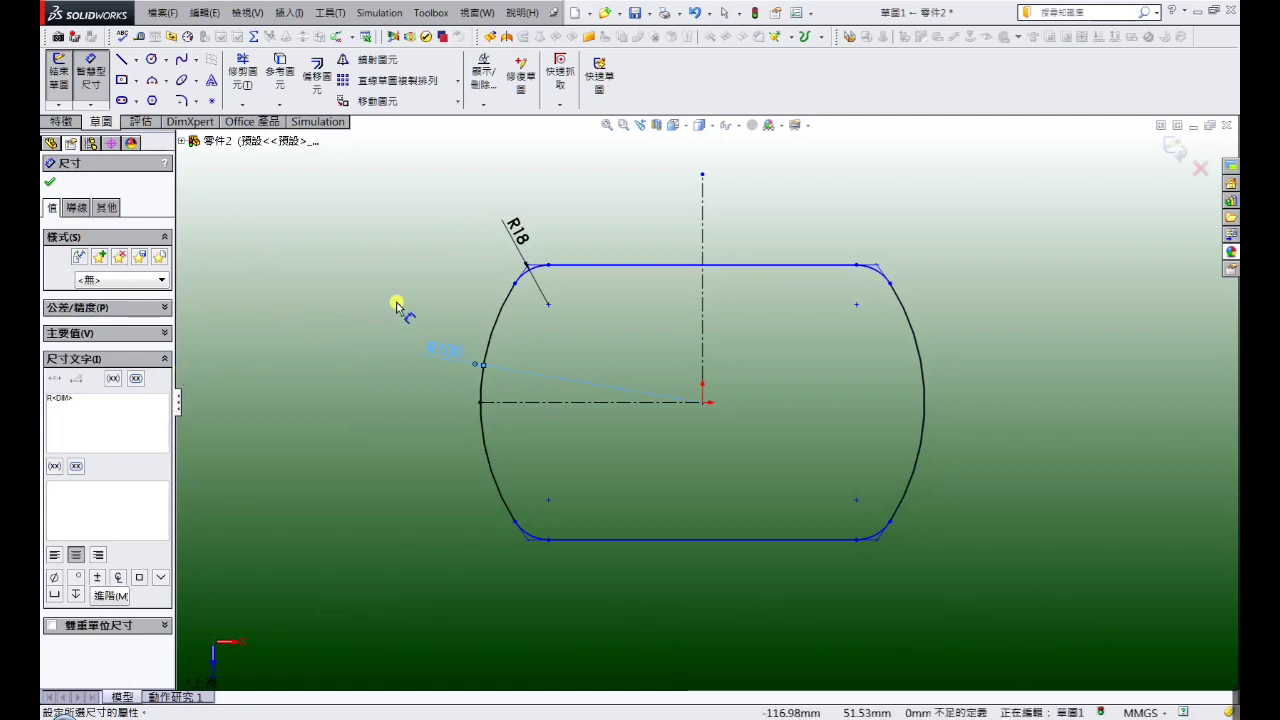
# Set the vertical distance between the top and bottom chords to 120 mm
pyautogui.click(634, 268)
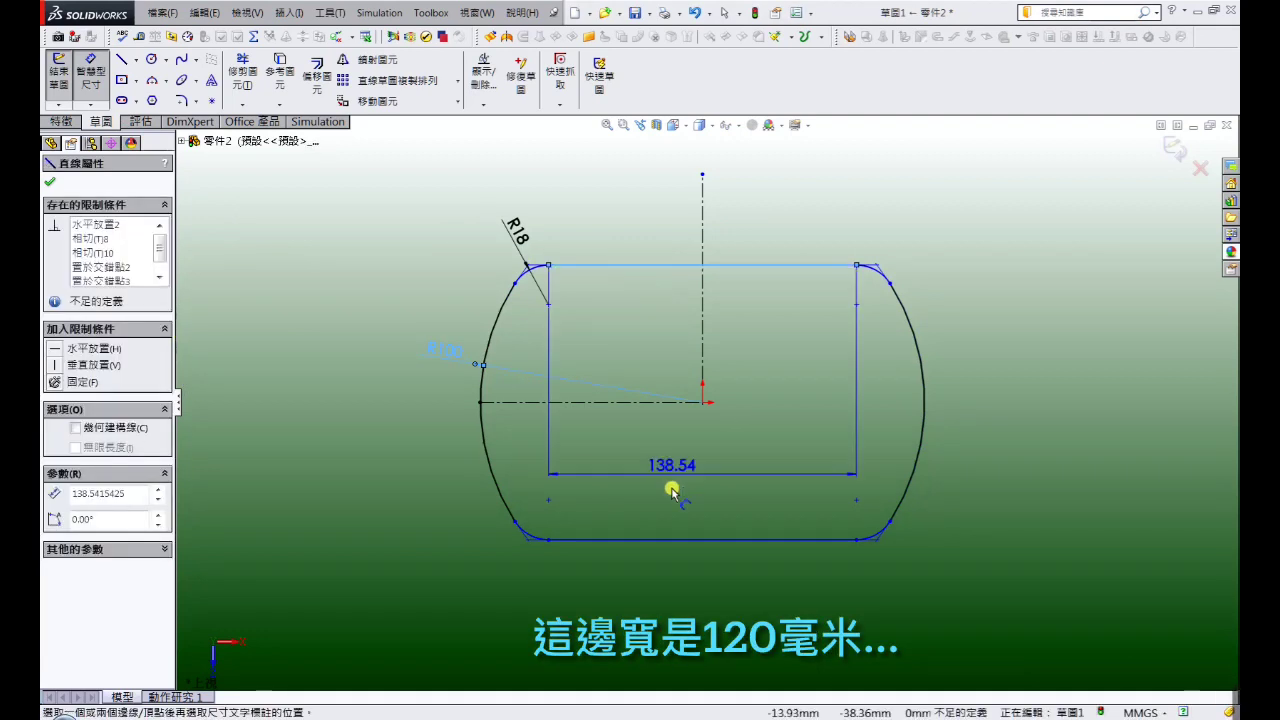
pyautogui.click(667, 540)
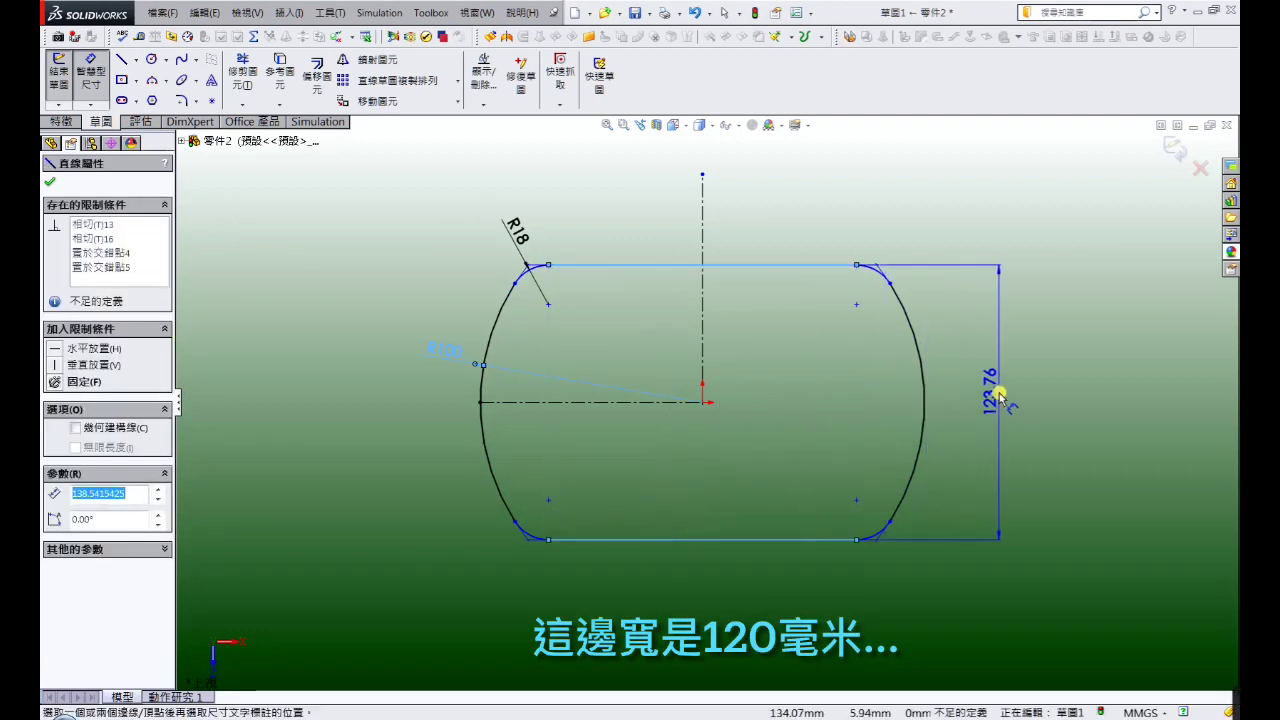
pyautogui.click(1003, 393)
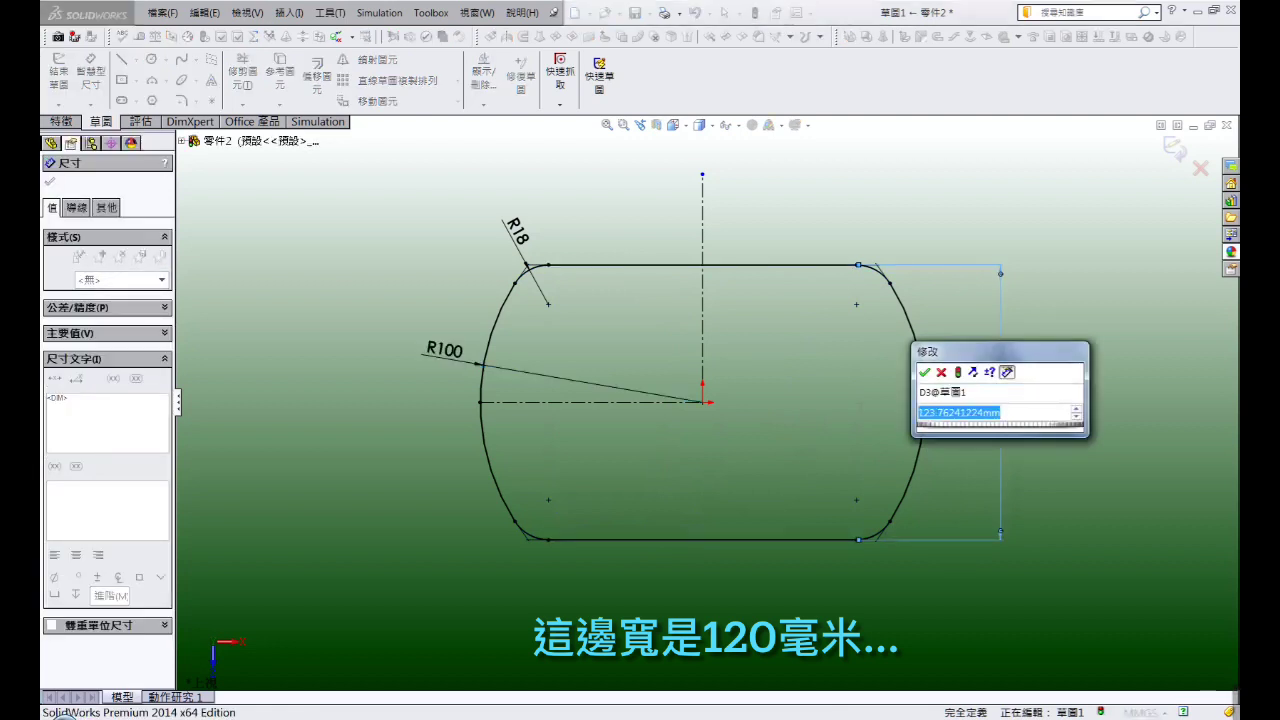
pyautogui.write('120')
pyautogui.press('Return')
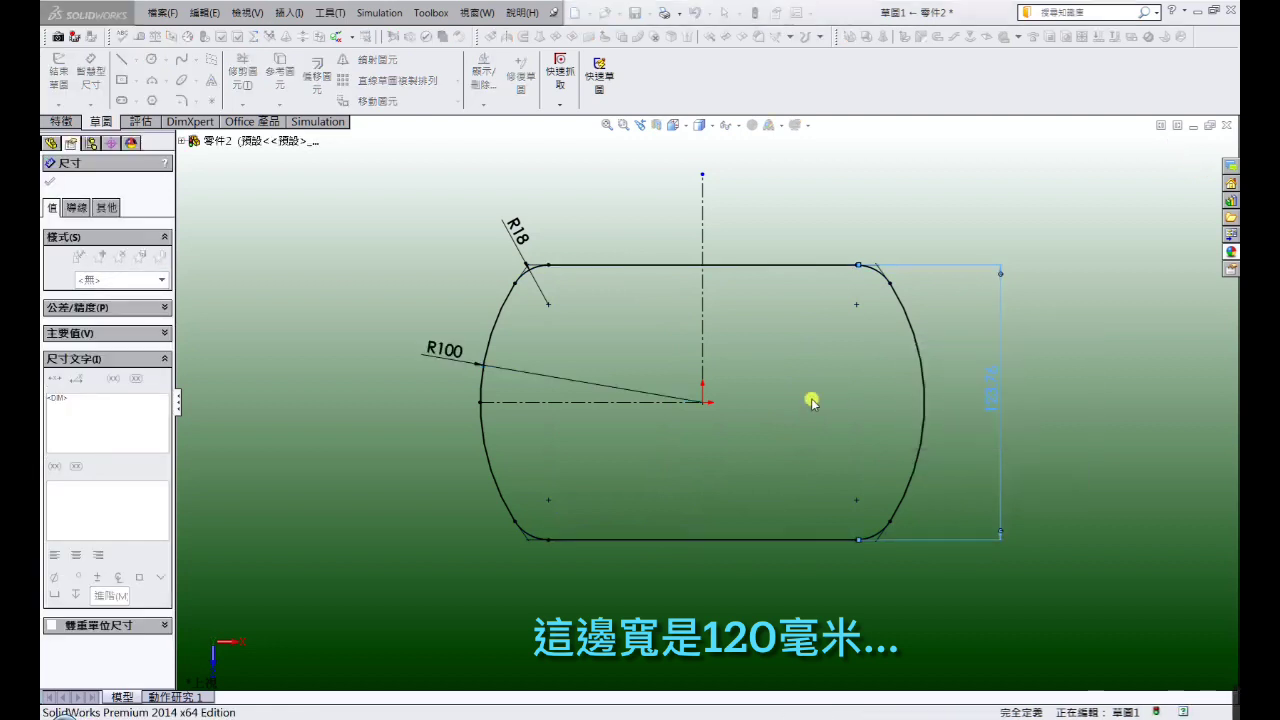
# Extrude the sketch 30 mm blind into a solid plate, Extrude1
pyautogui.click(210, 190)
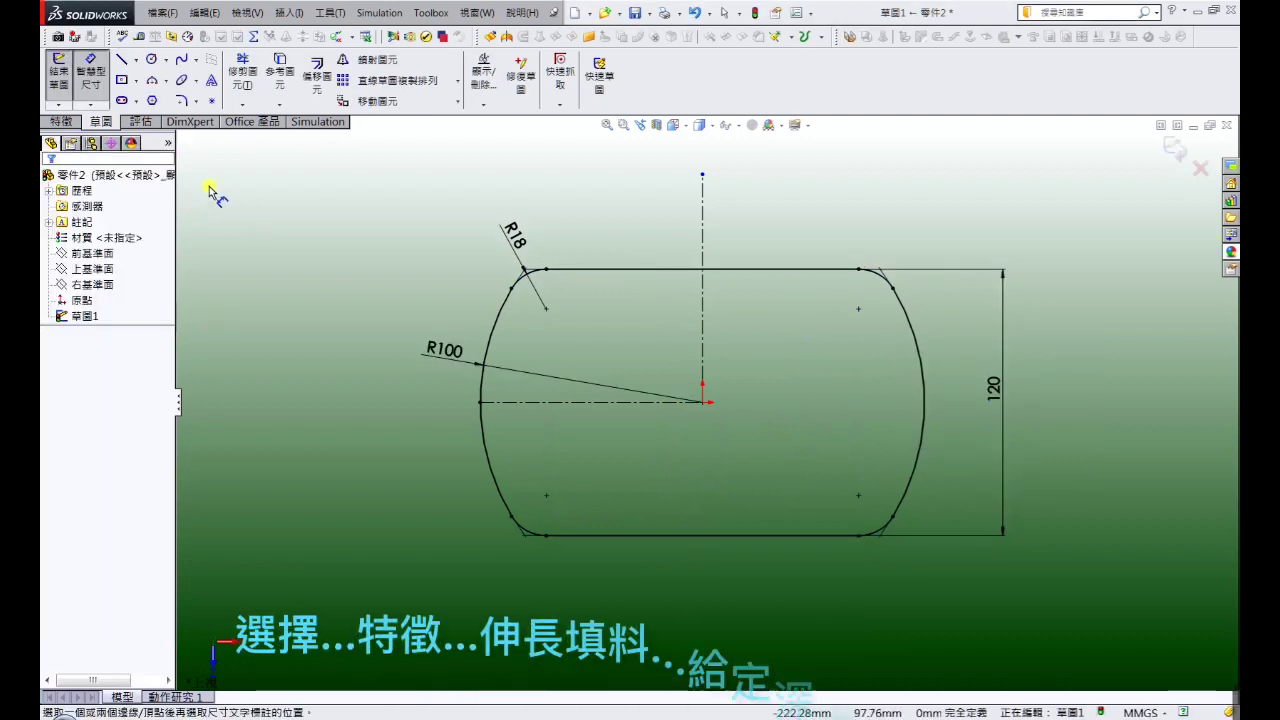
pyautogui.click(62, 121)
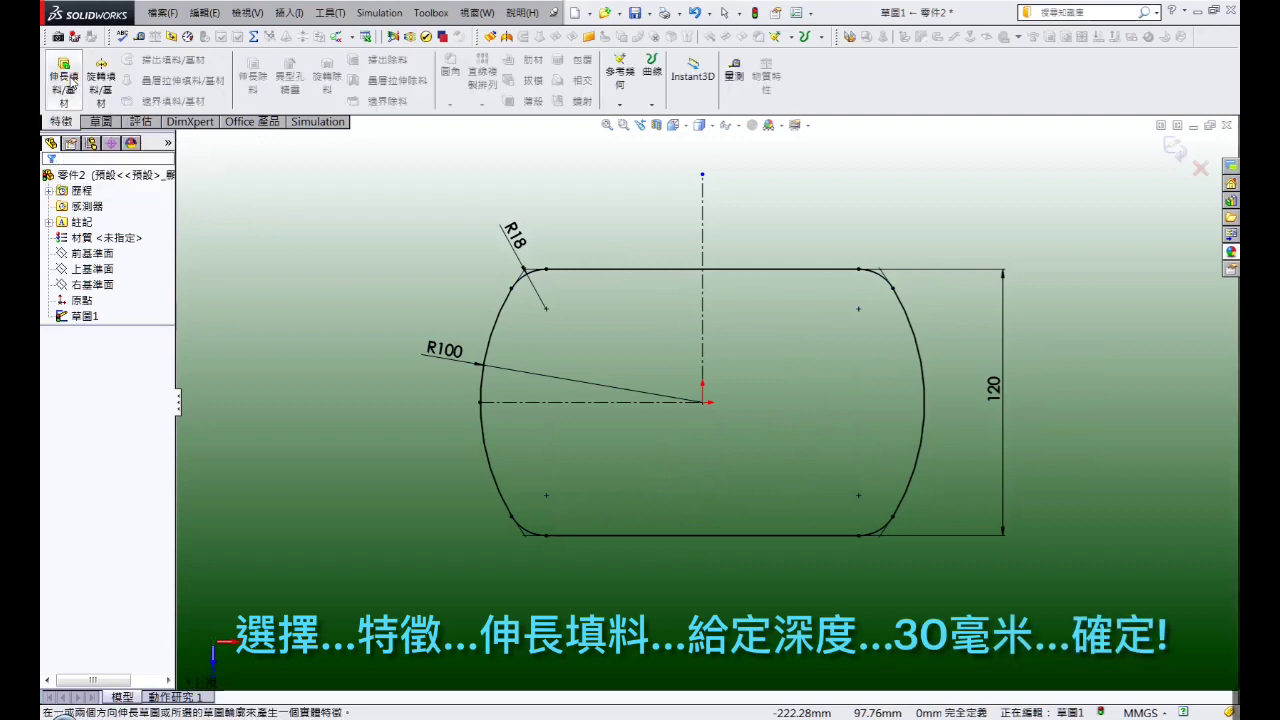
pyautogui.click(68, 82)
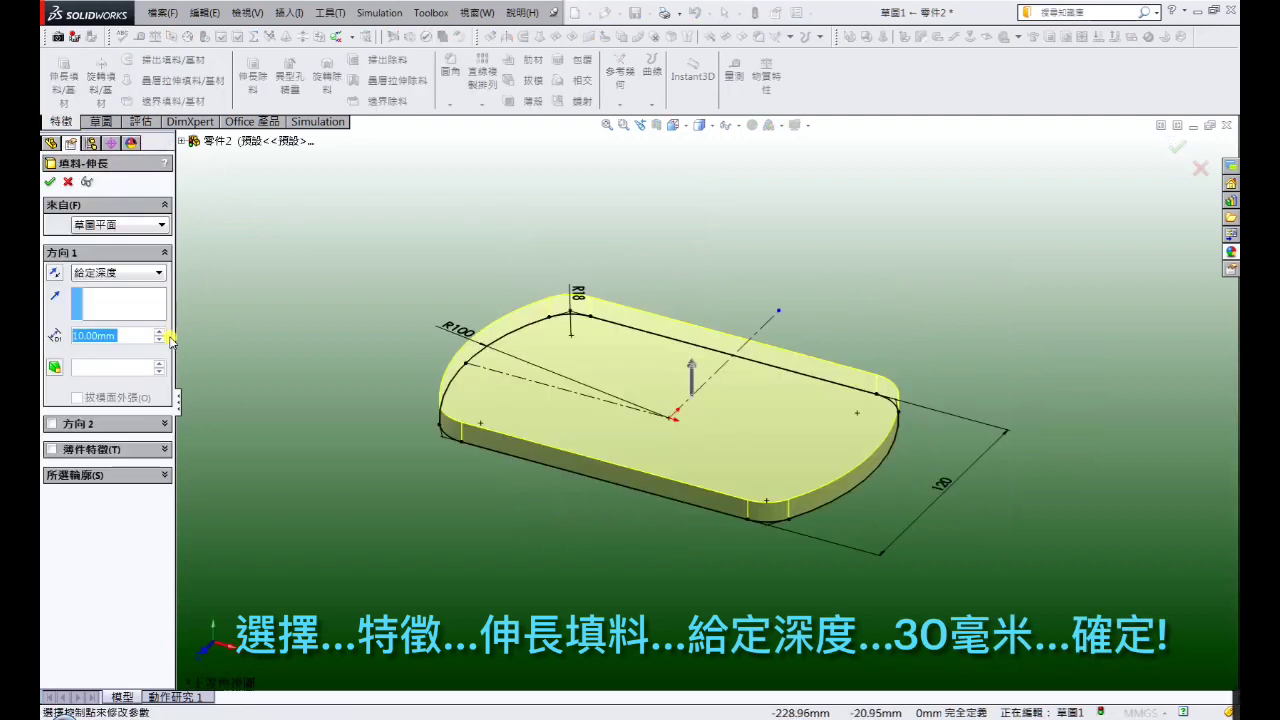
pyautogui.click(159, 332)
pyautogui.click(159, 332)
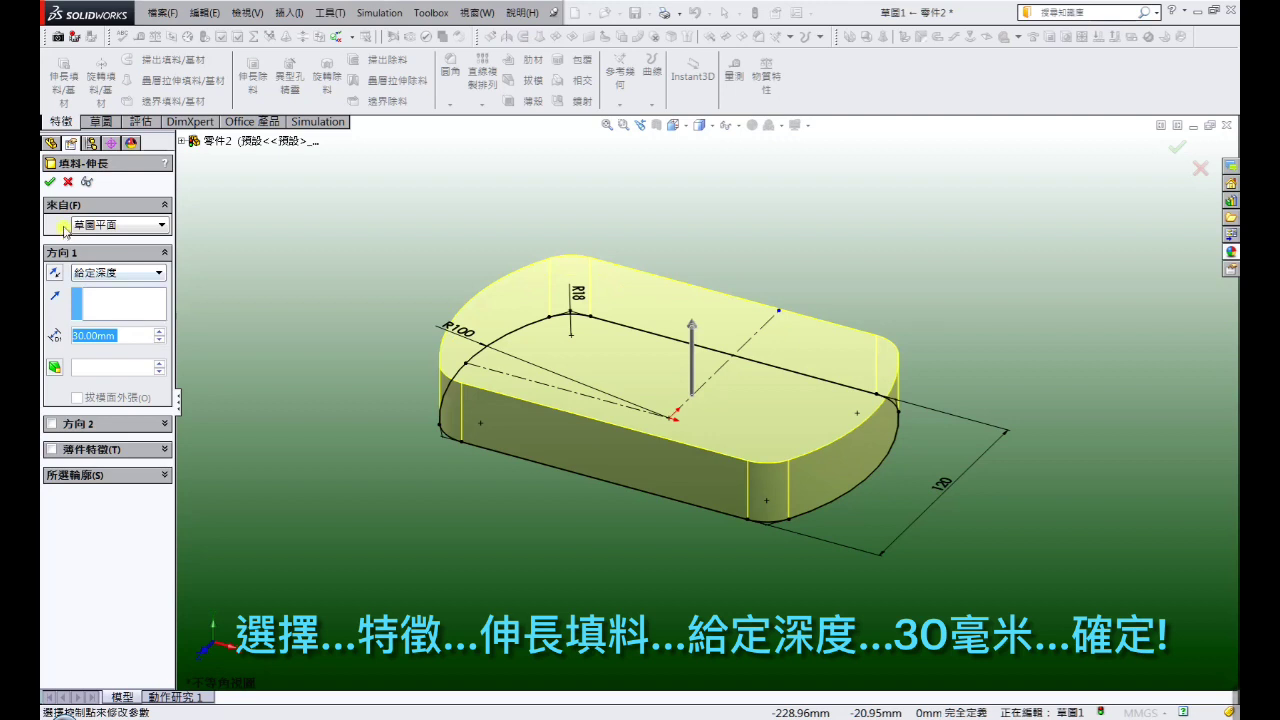
pyautogui.click(51, 183)
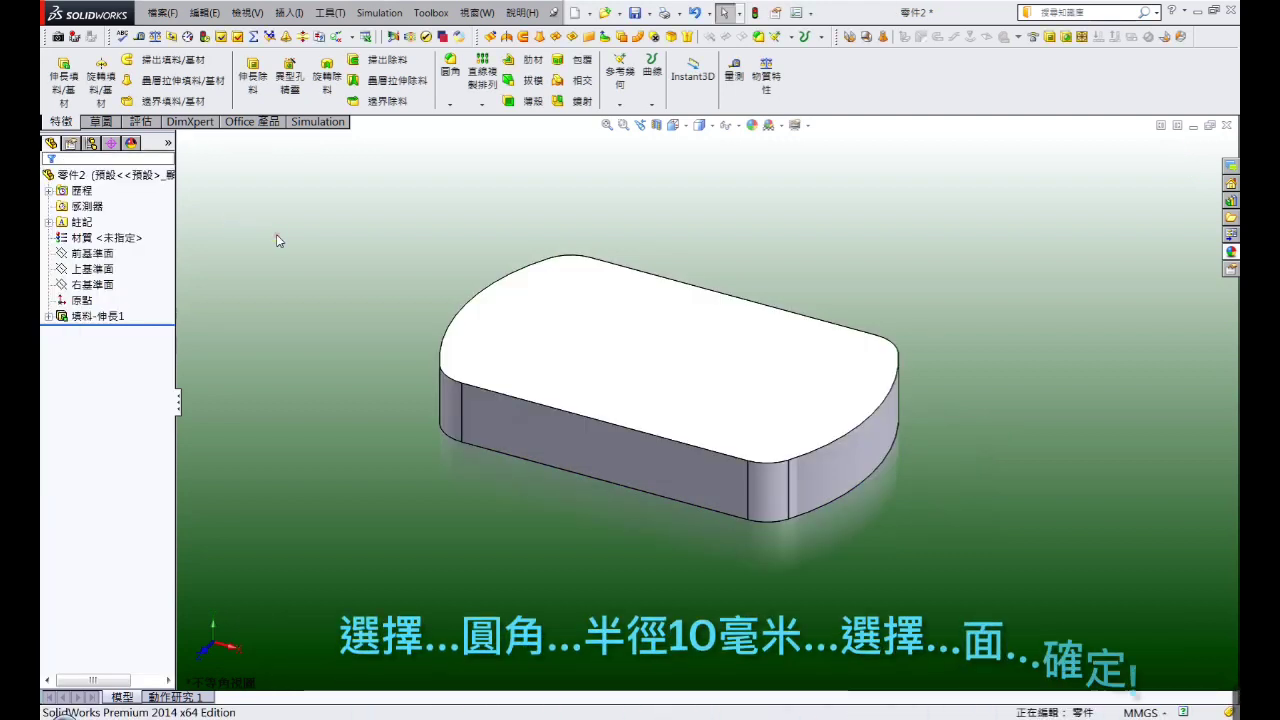
# Fillet the top face edges with a 10 mm radius, creating Fillet1
pyautogui.click(451, 76)
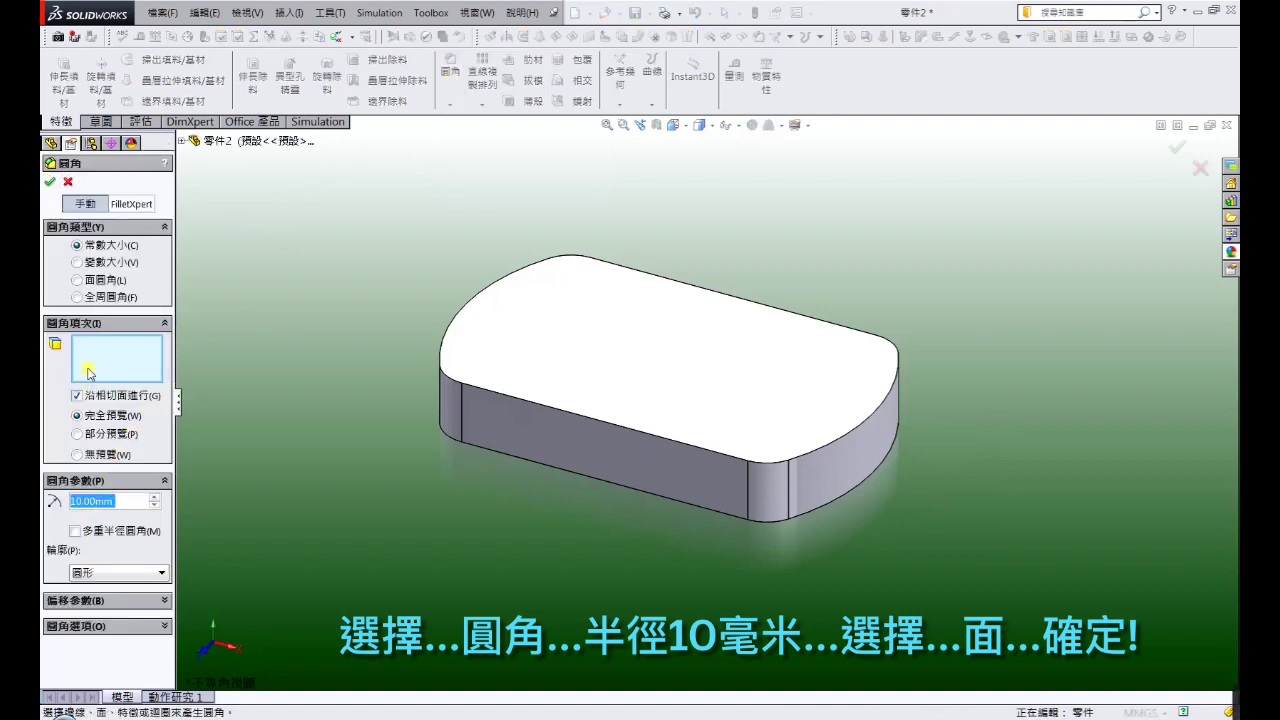
pyautogui.click(604, 329)
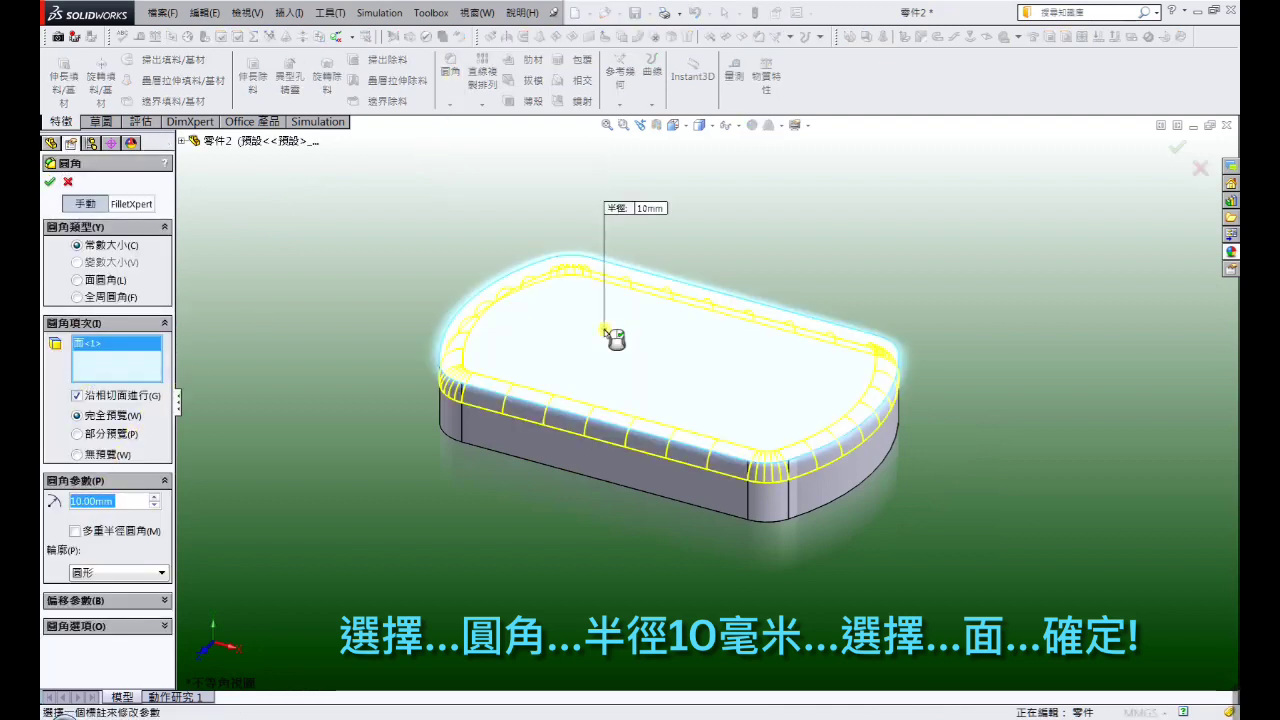
pyautogui.click(51, 183)
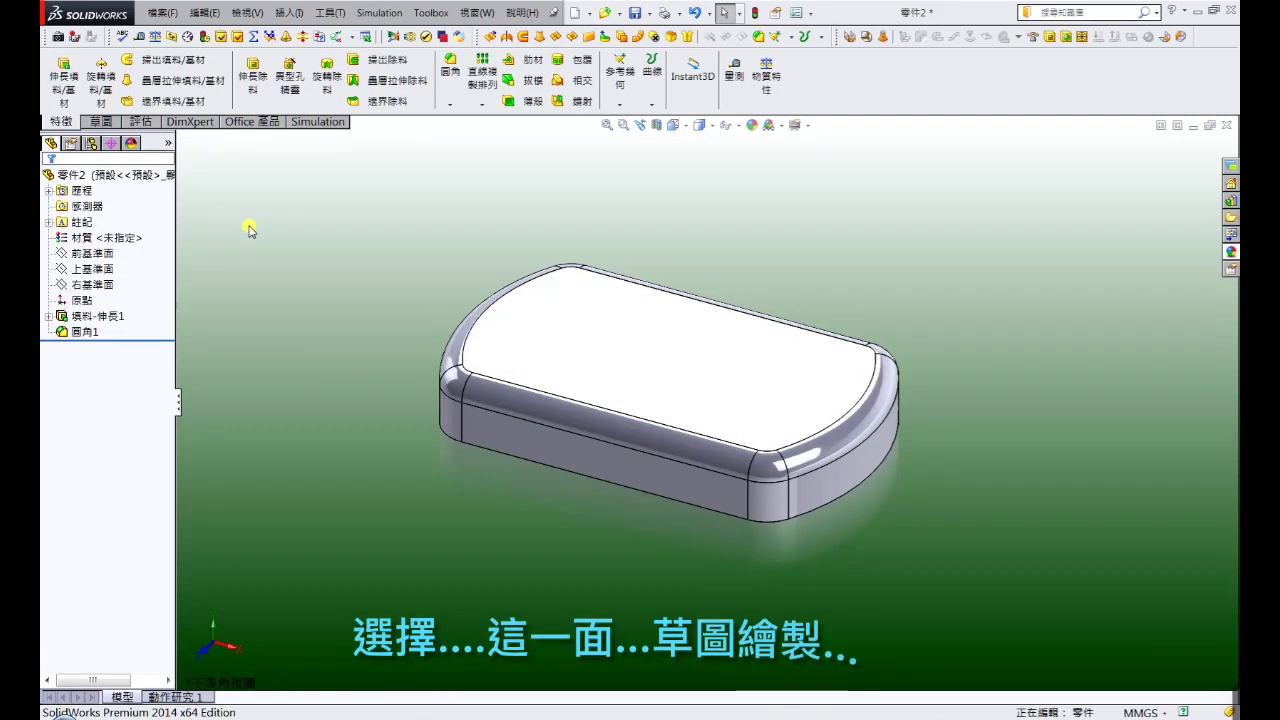
# Start a new sketch on the body's bottom face
pyautogui.moveTo(293, 380); pyautogui.dragTo(286, 251, button='middle')
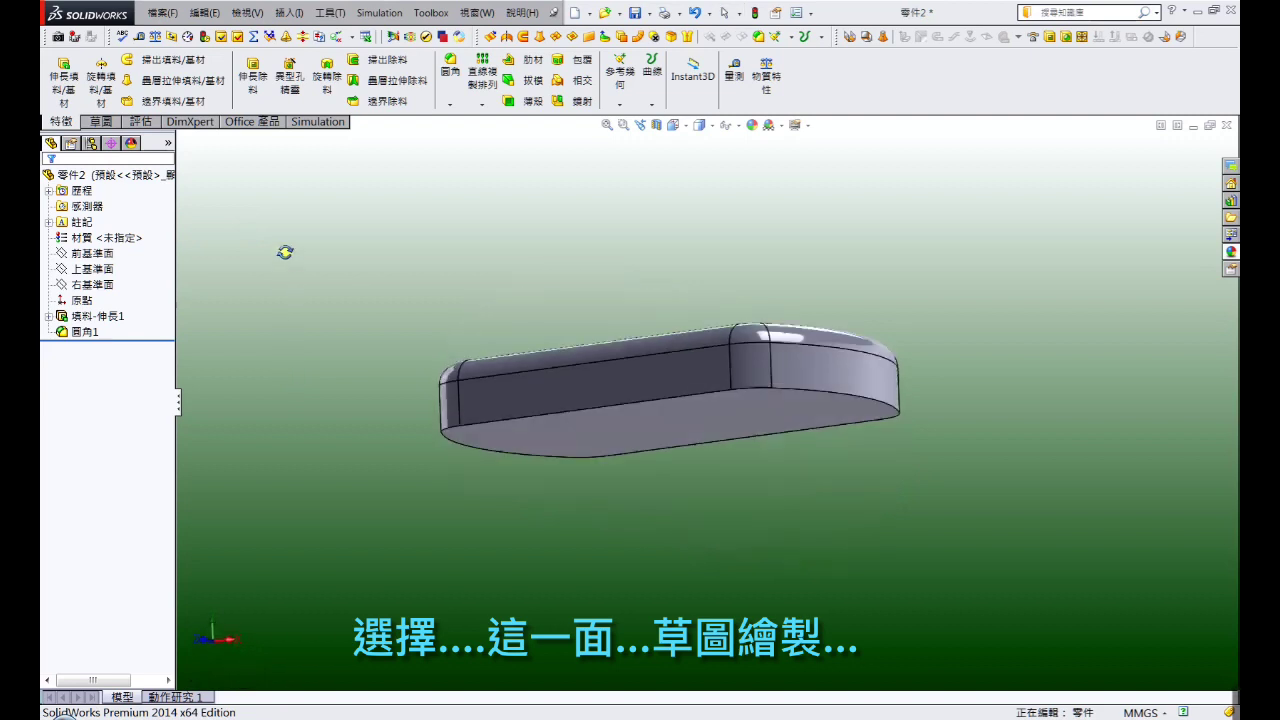
pyautogui.click(570, 435)
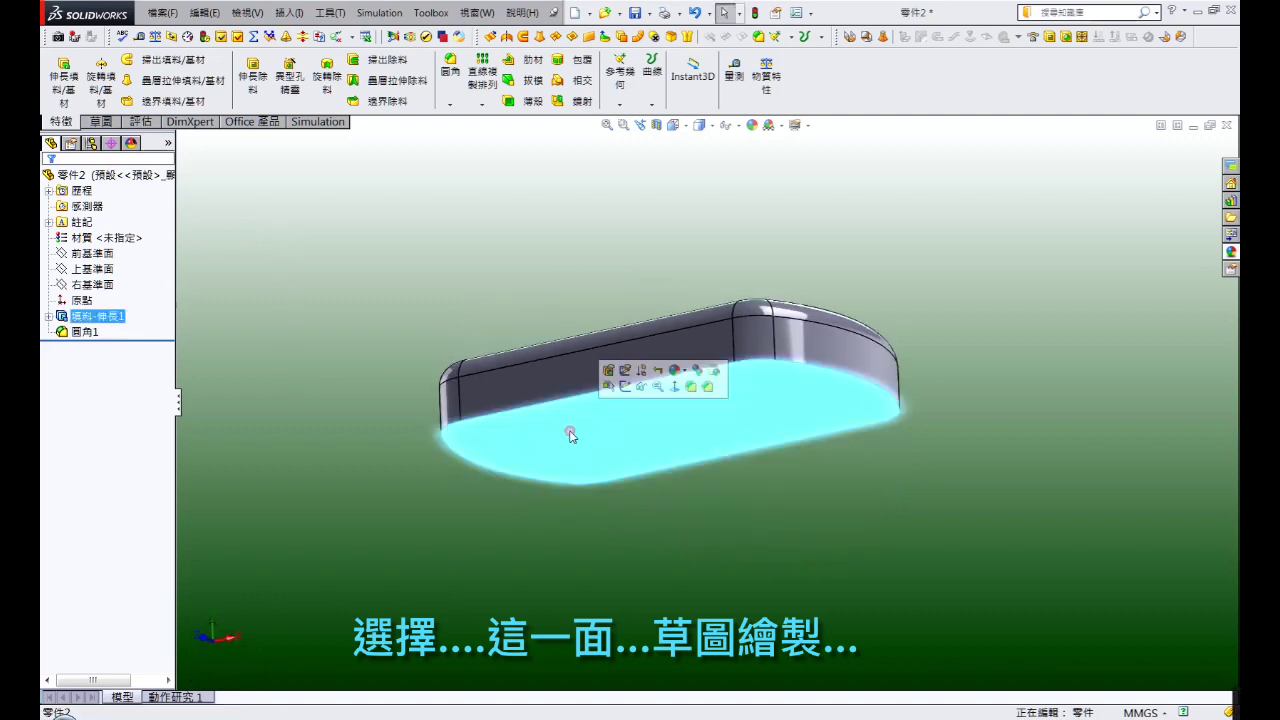
pyautogui.click(626, 387)
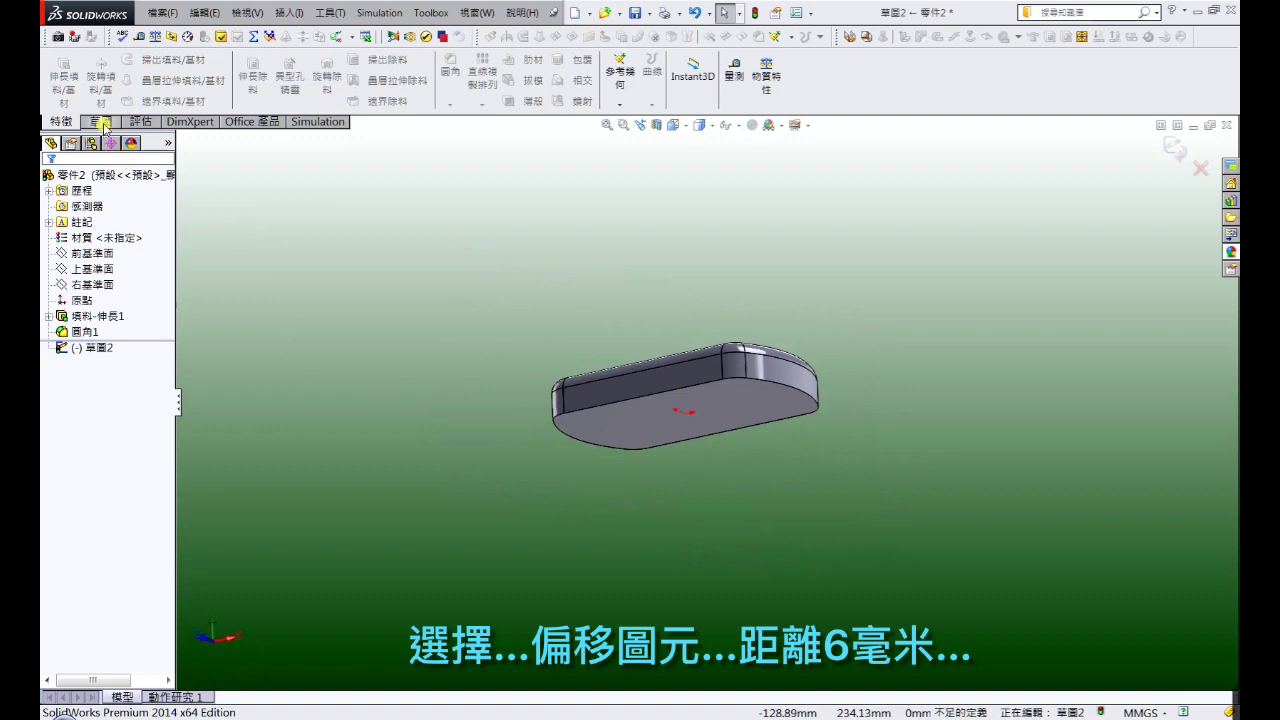
# Offset the bottom face outline 6 mm inward with the direction reversed
pyautogui.click(104, 122)
pyautogui.click(317, 72)
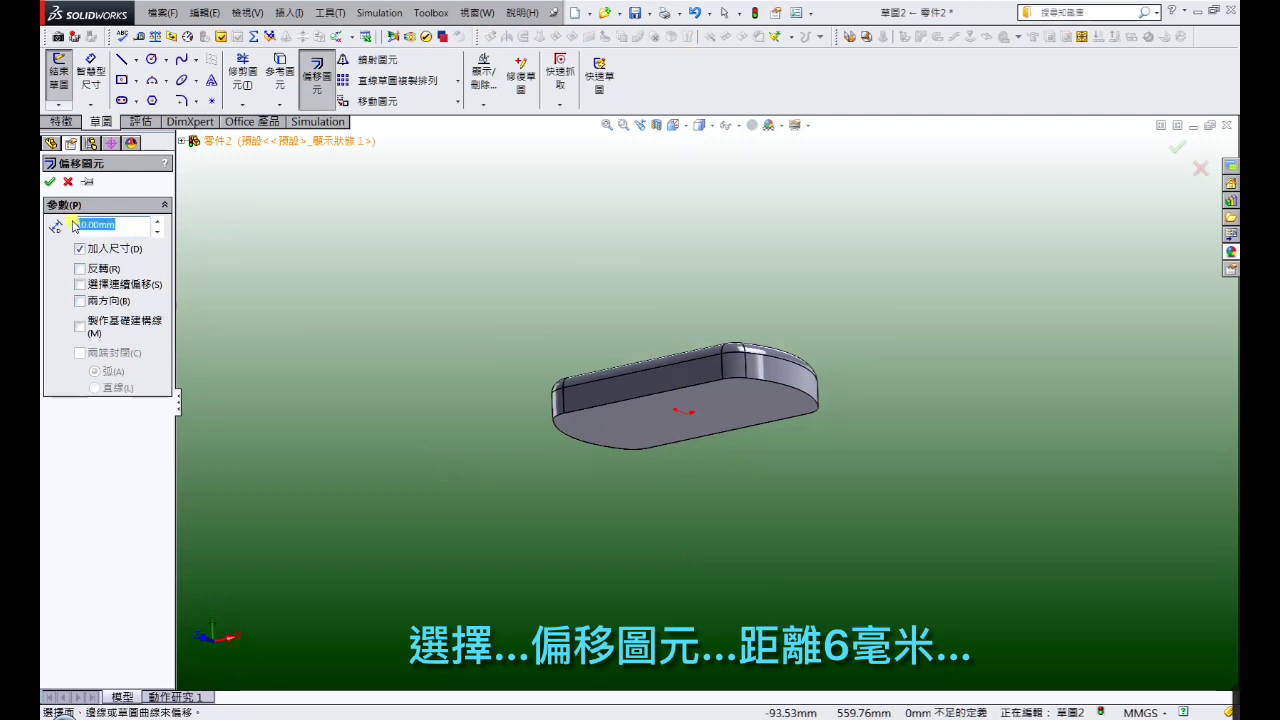
pyautogui.write('6')
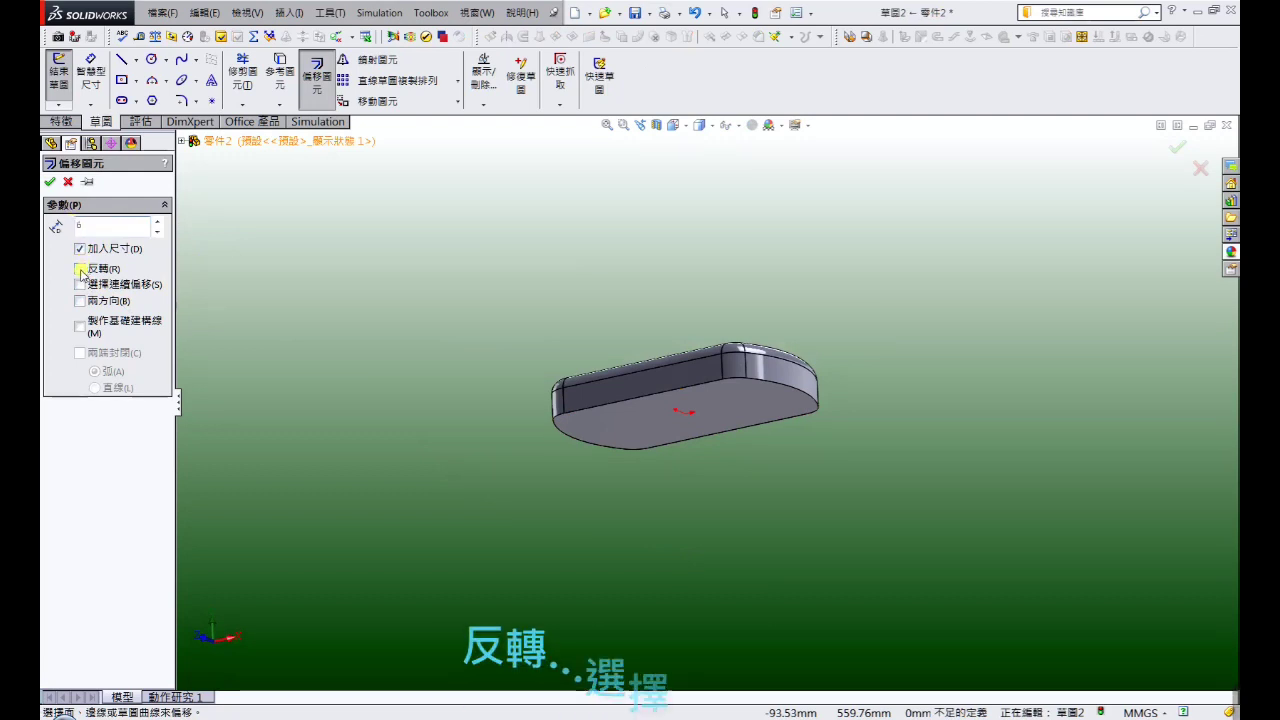
pyautogui.click(81, 270)
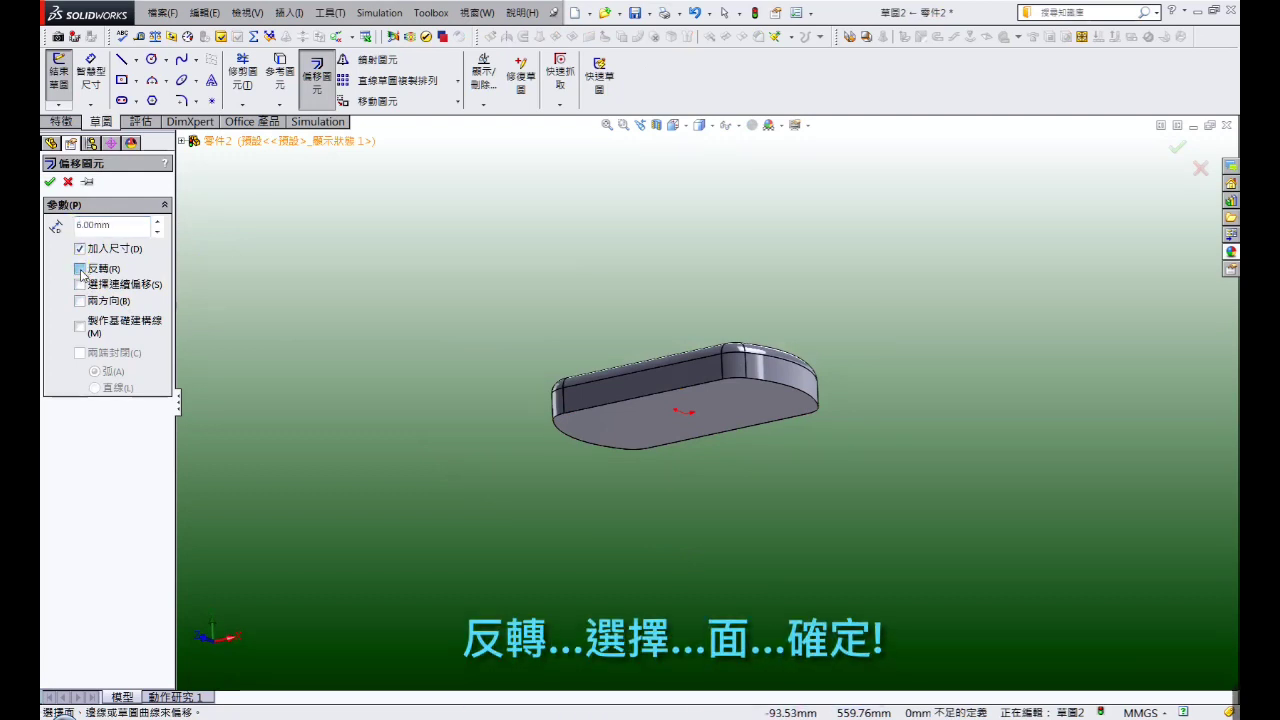
pyautogui.click(613, 433)
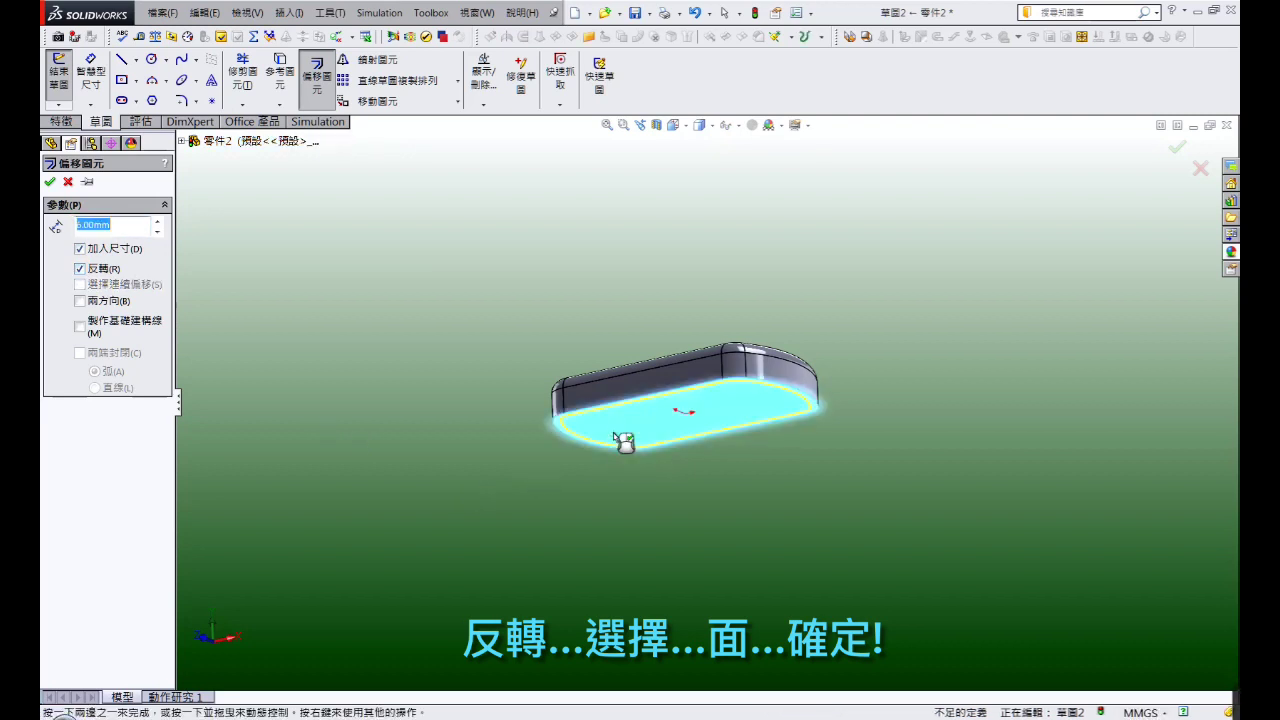
pyautogui.click(51, 182)
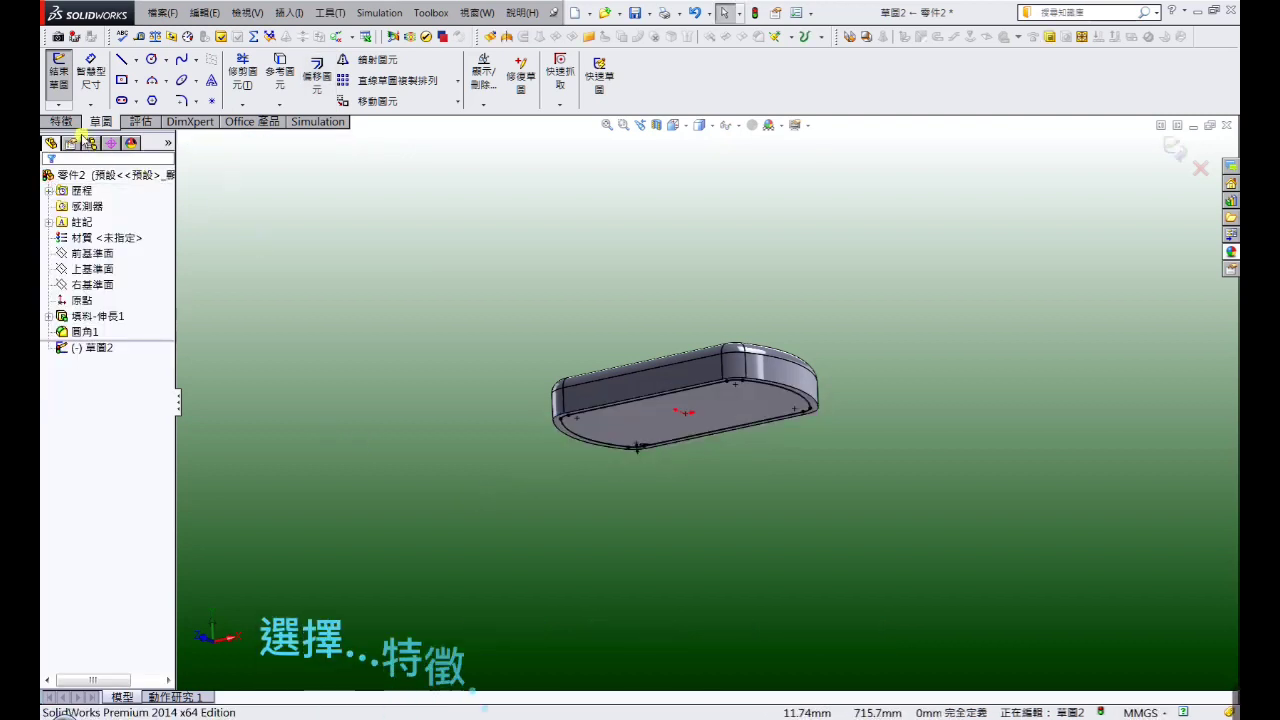
pyautogui.click(72, 122)
# Cut a 24 mm blind pocket into the plate's bottom face, then orbit to inspect the tray
pyautogui.click(254, 72)
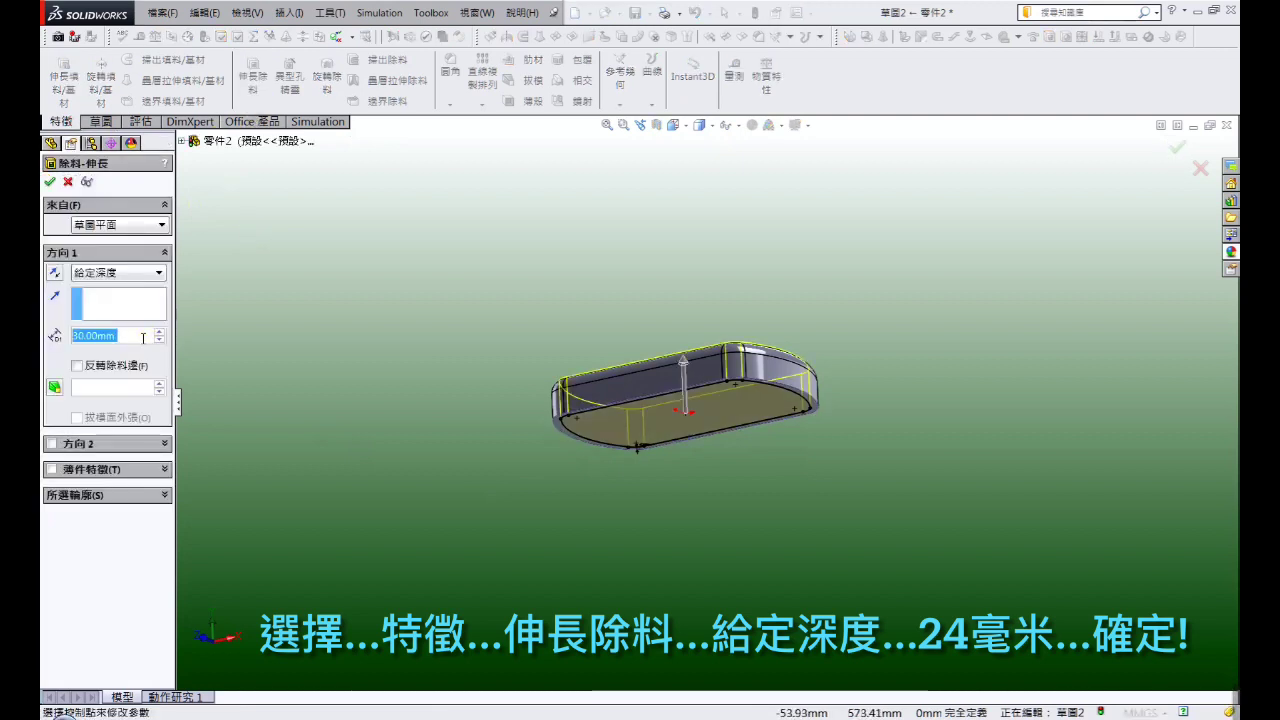
pyautogui.write('24')
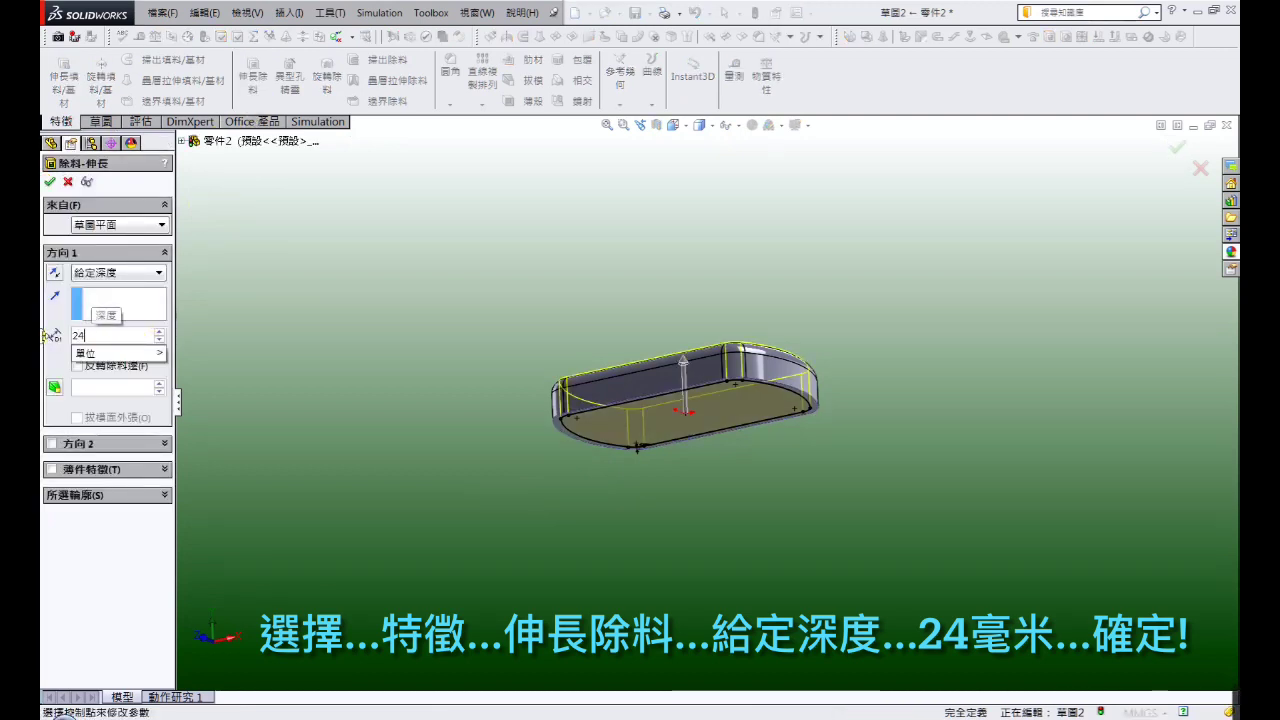
pyautogui.press('Return')
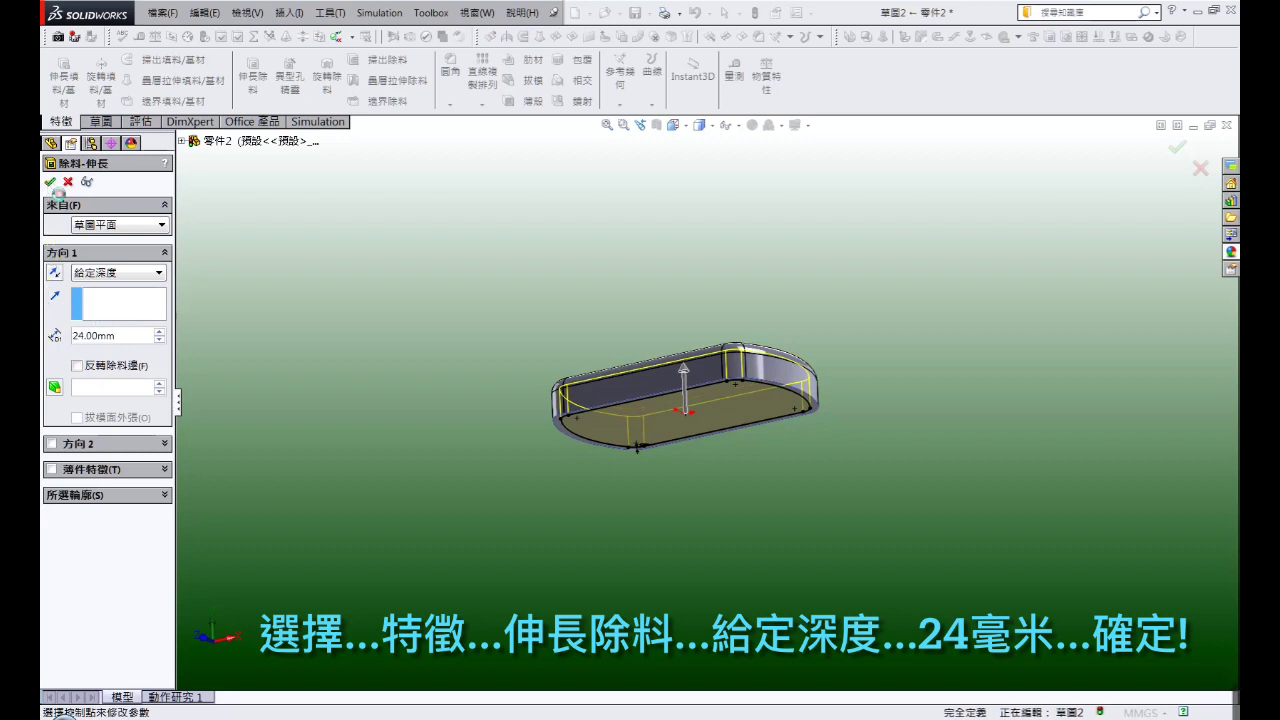
pyautogui.click(50, 182)
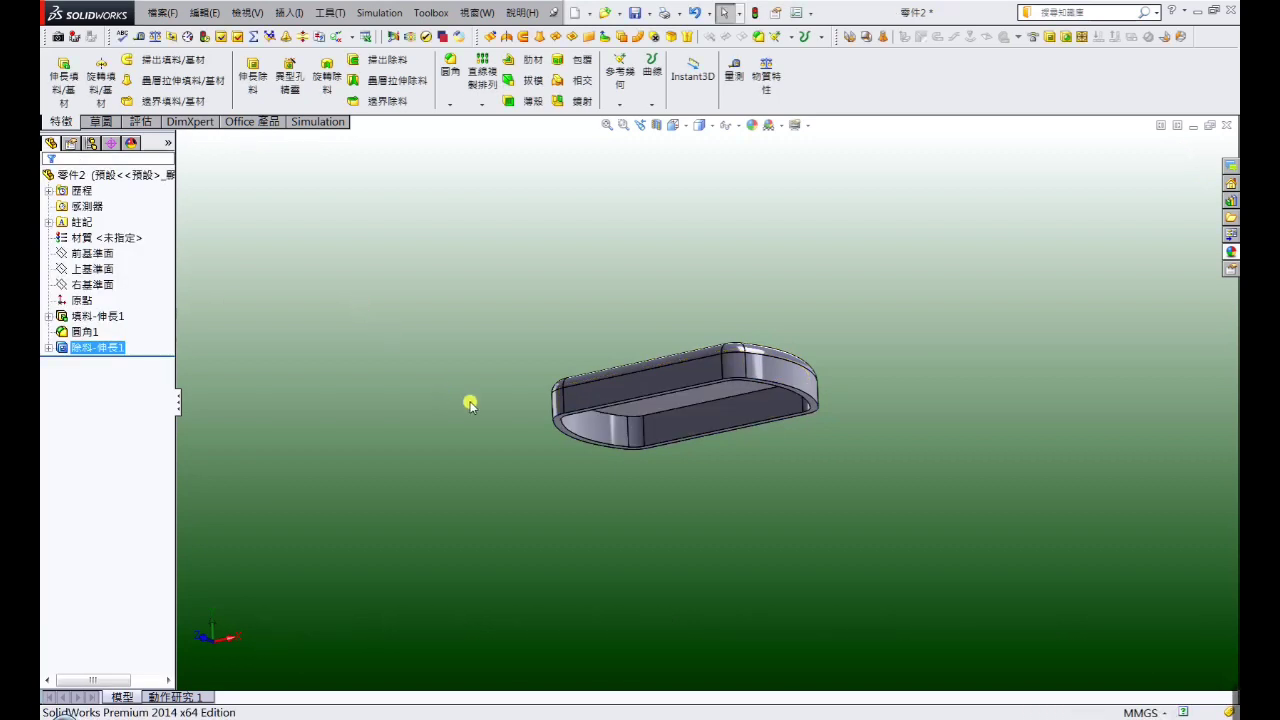
pyautogui.moveTo(470, 403)
pyautogui.mouseDown(button='middle')
pyautogui.moveTo(460, 271)
pyautogui.moveTo(476, 386)
pyautogui.mouseUp(button='middle')
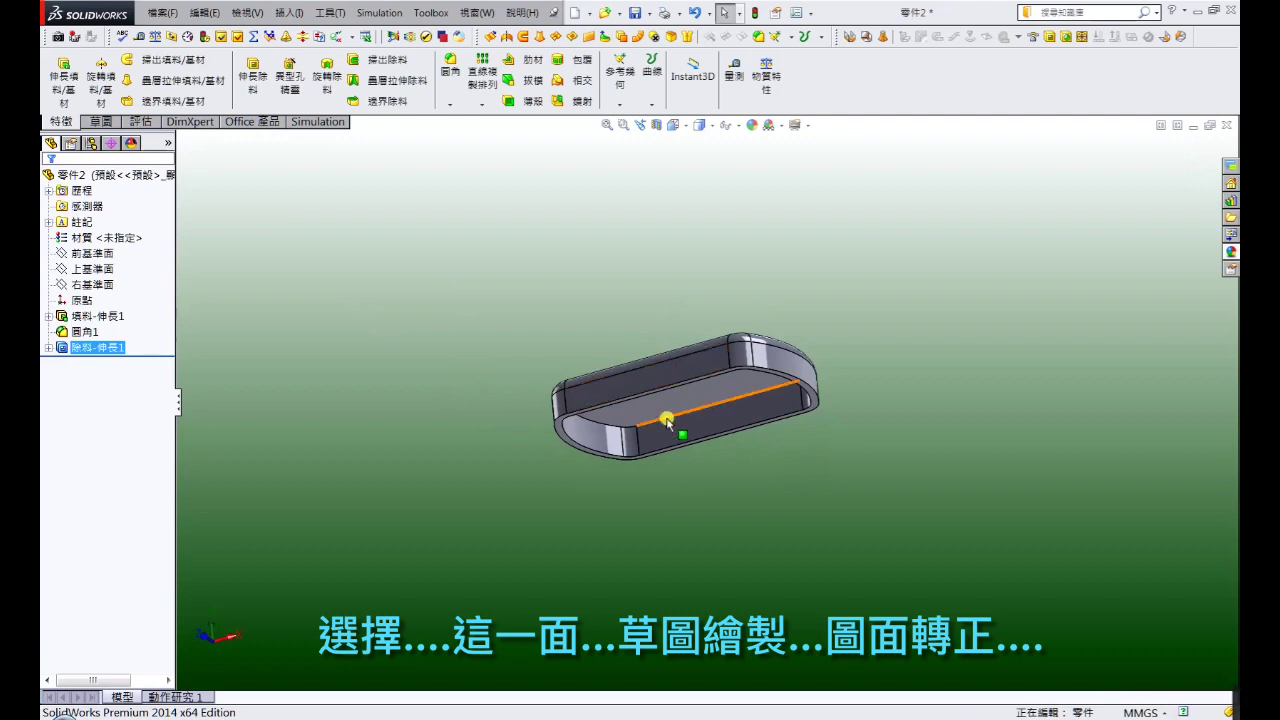
# Start a new sketch on the tray's top rim face, viewed Normal To
pyautogui.scroll(-3, 667, 420)
pyautogui.click(376, 351)
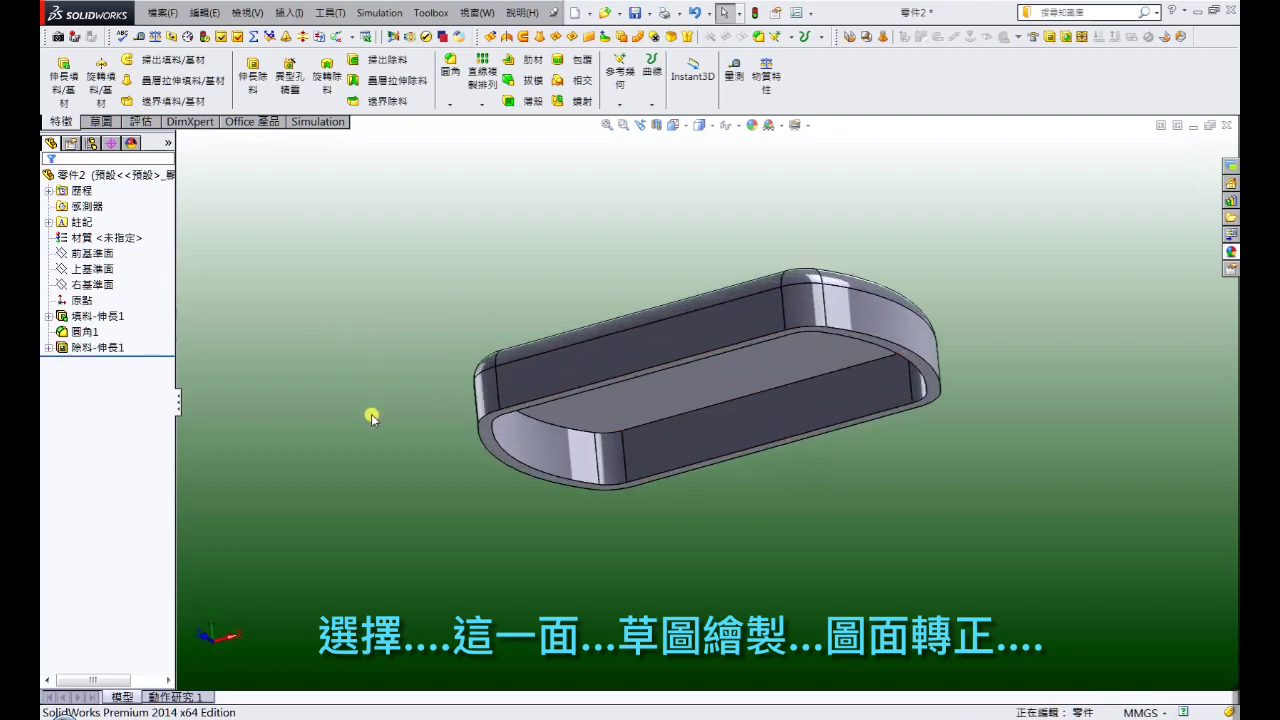
pyautogui.click(498, 438)
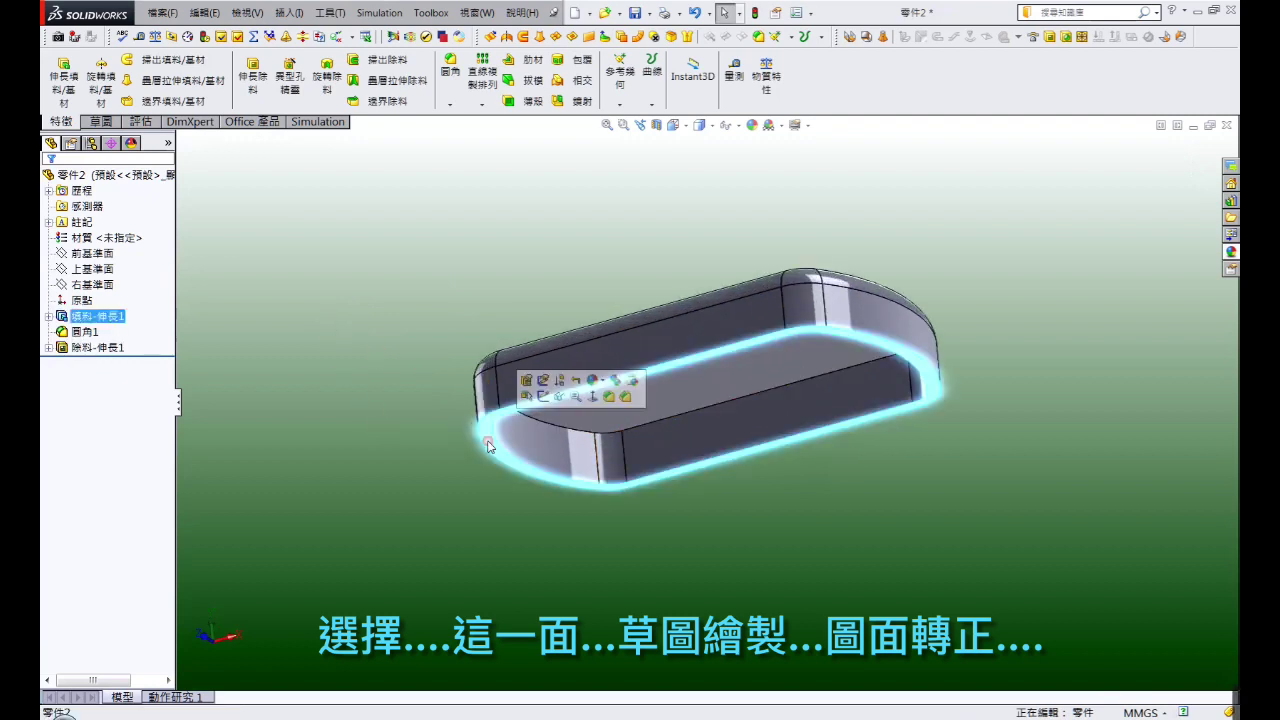
pyautogui.click(542, 399)
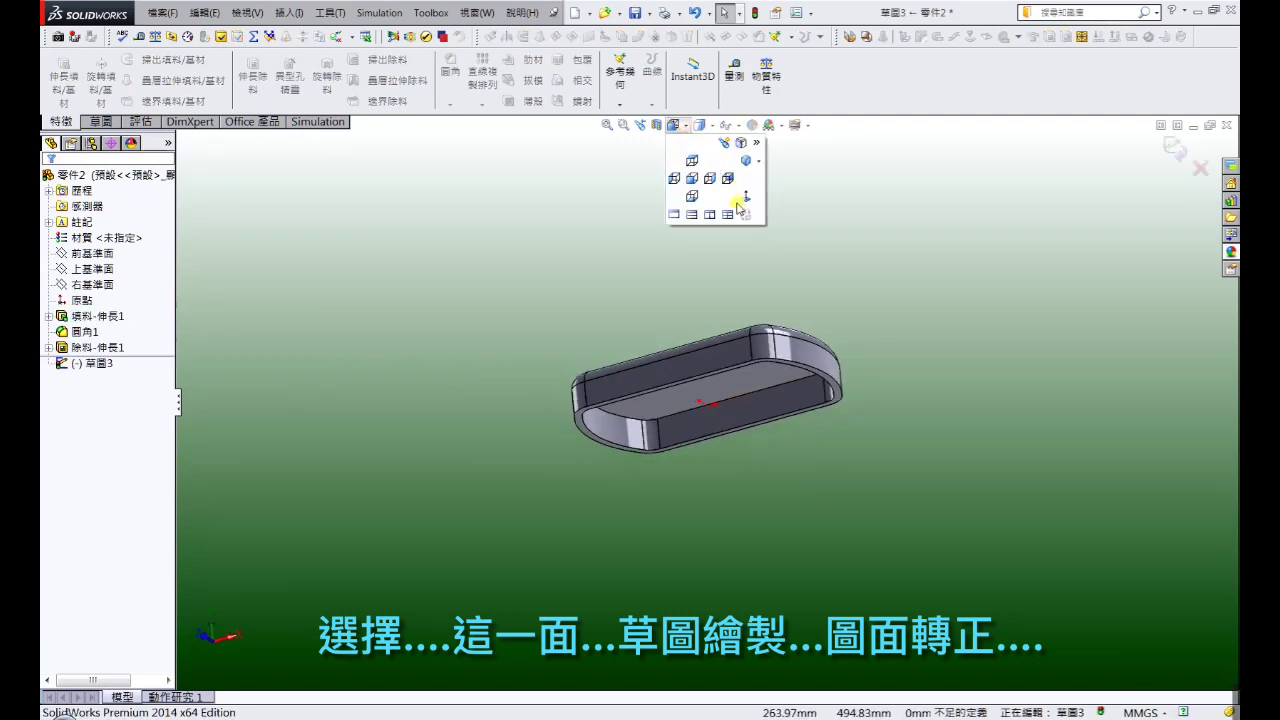
pyautogui.click(746, 203)
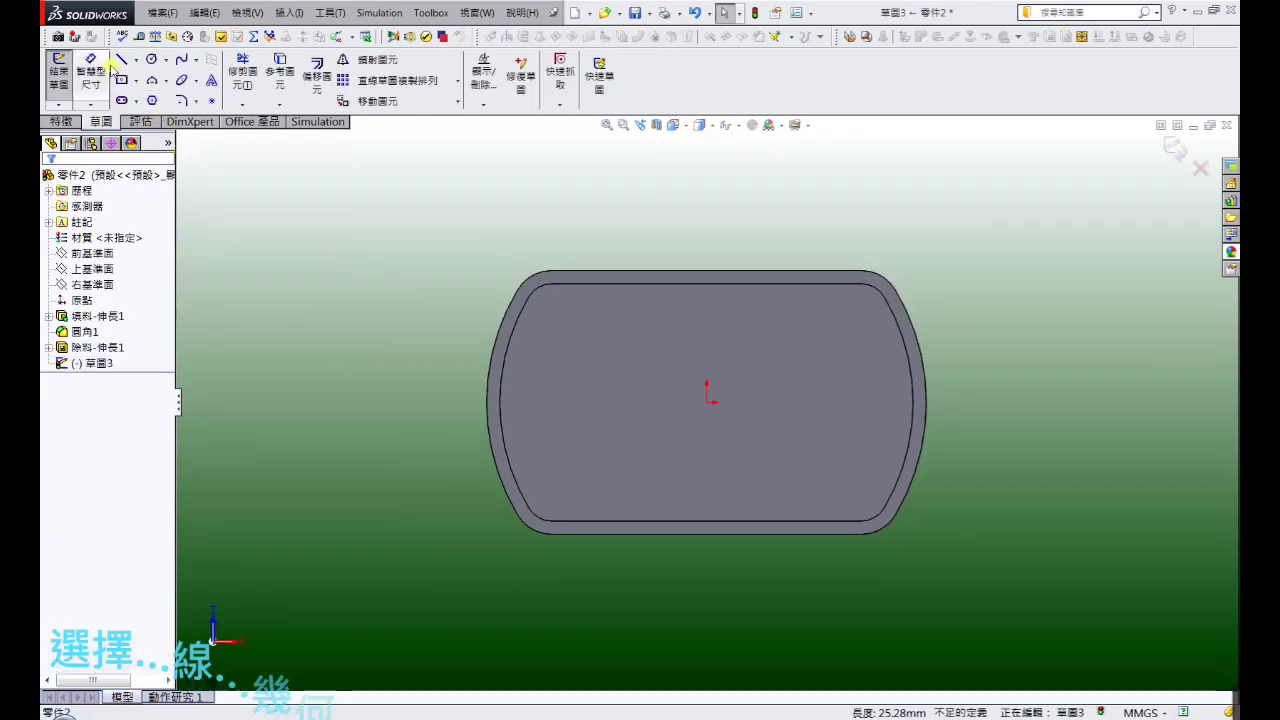
# Draw horizontal and vertical construction lines meeting at the origin
pyautogui.click(122, 59)
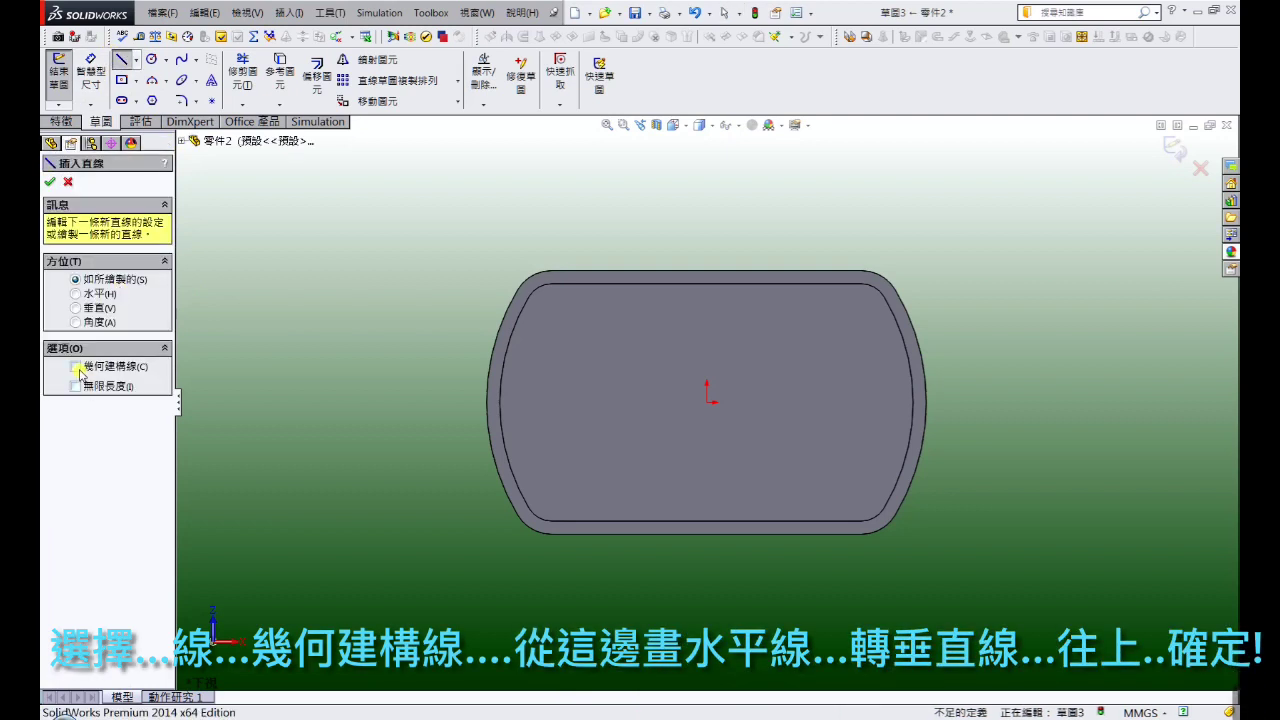
pyautogui.click(485, 404)
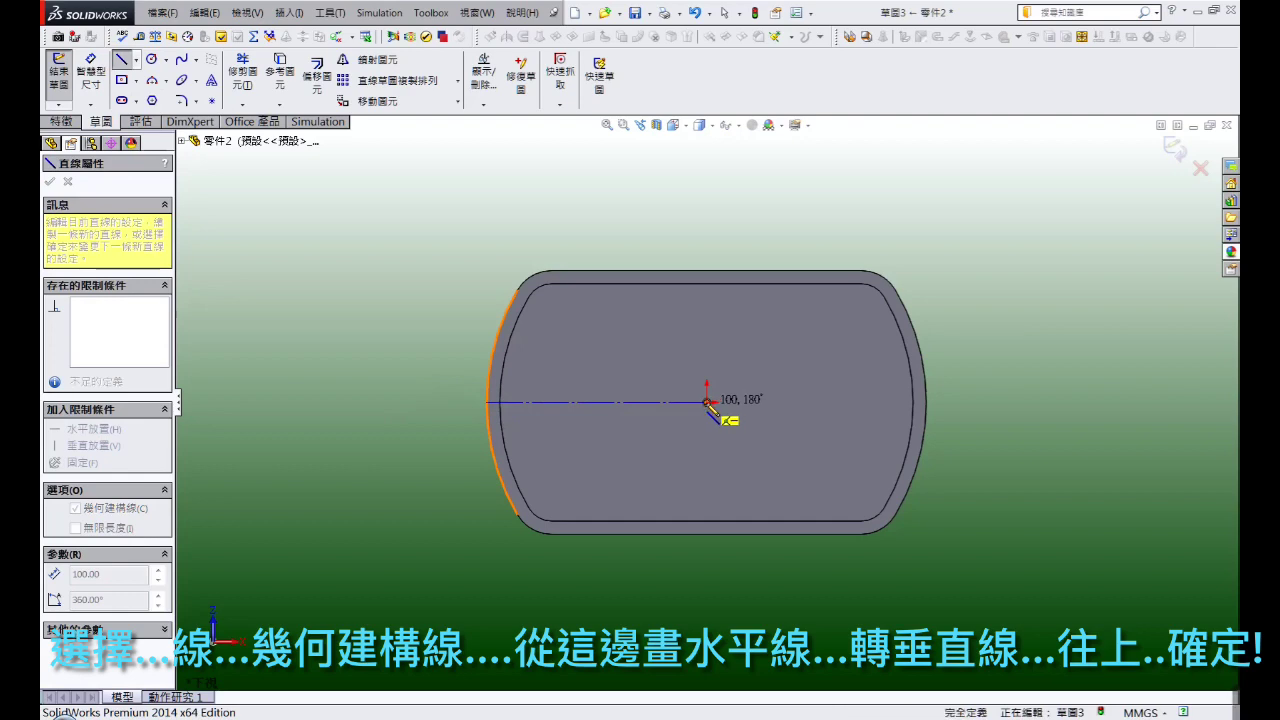
pyautogui.click(707, 402)
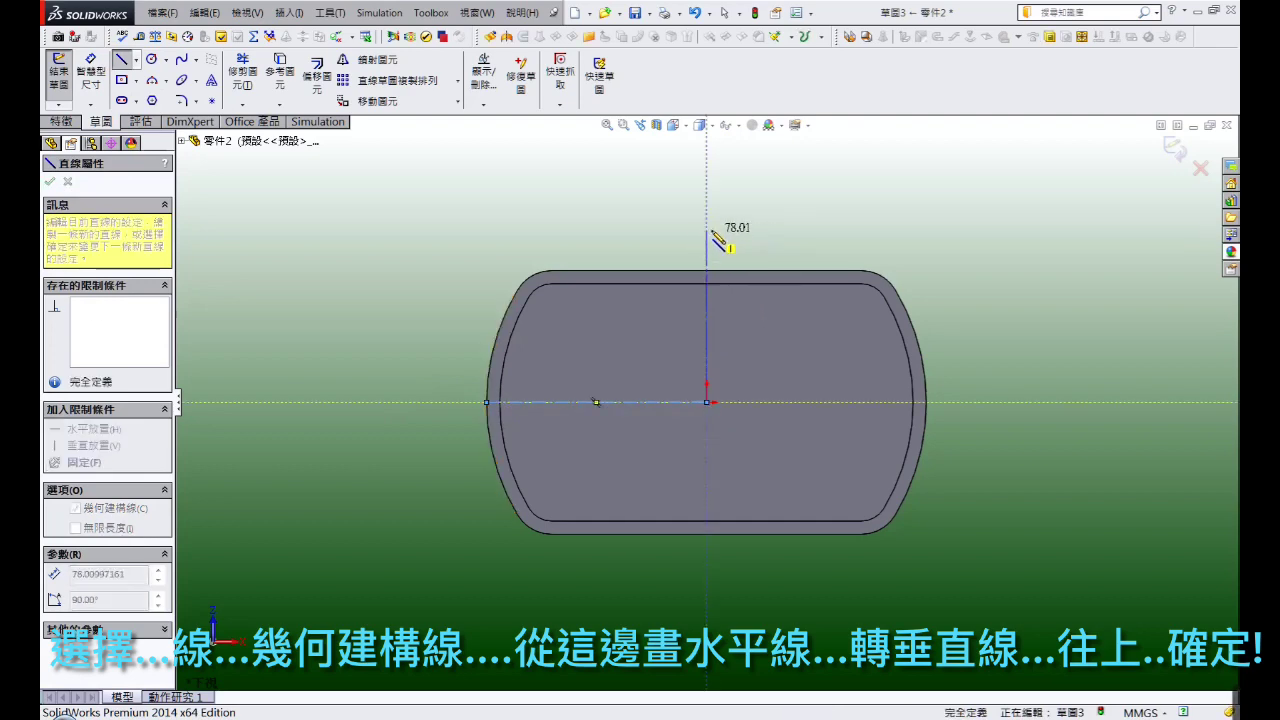
pyautogui.click(708, 232)
pyautogui.rightClick(709, 229)
pyautogui.click(745, 226)
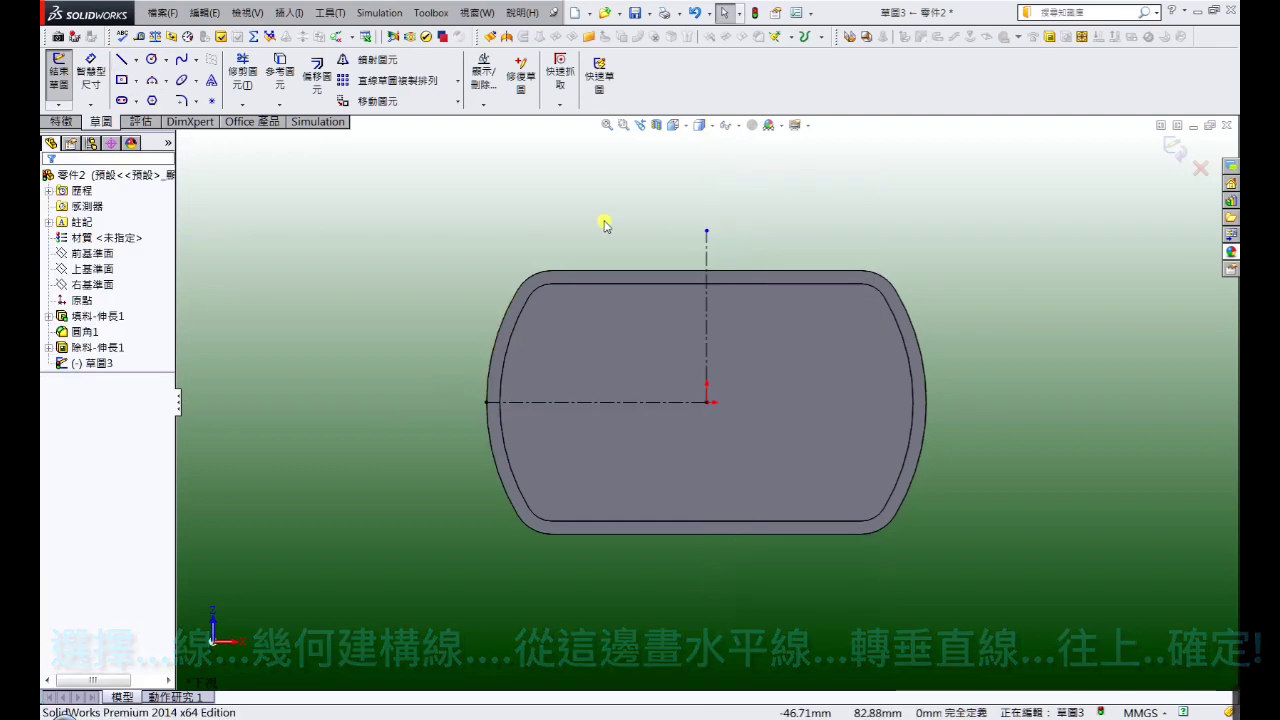
# Draw two concentric circles at the top-left corner of the tray
pyautogui.click(151, 59)
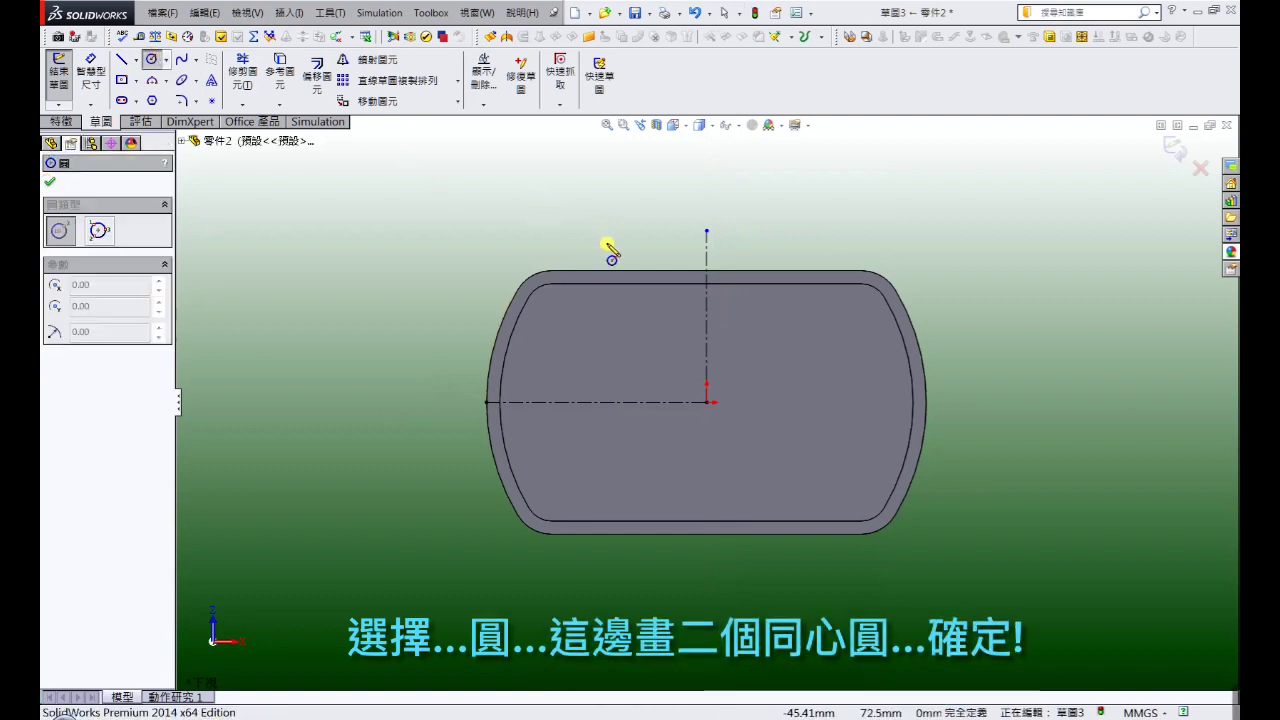
pyautogui.moveTo(597, 271); pyautogui.dragTo(619, 247)
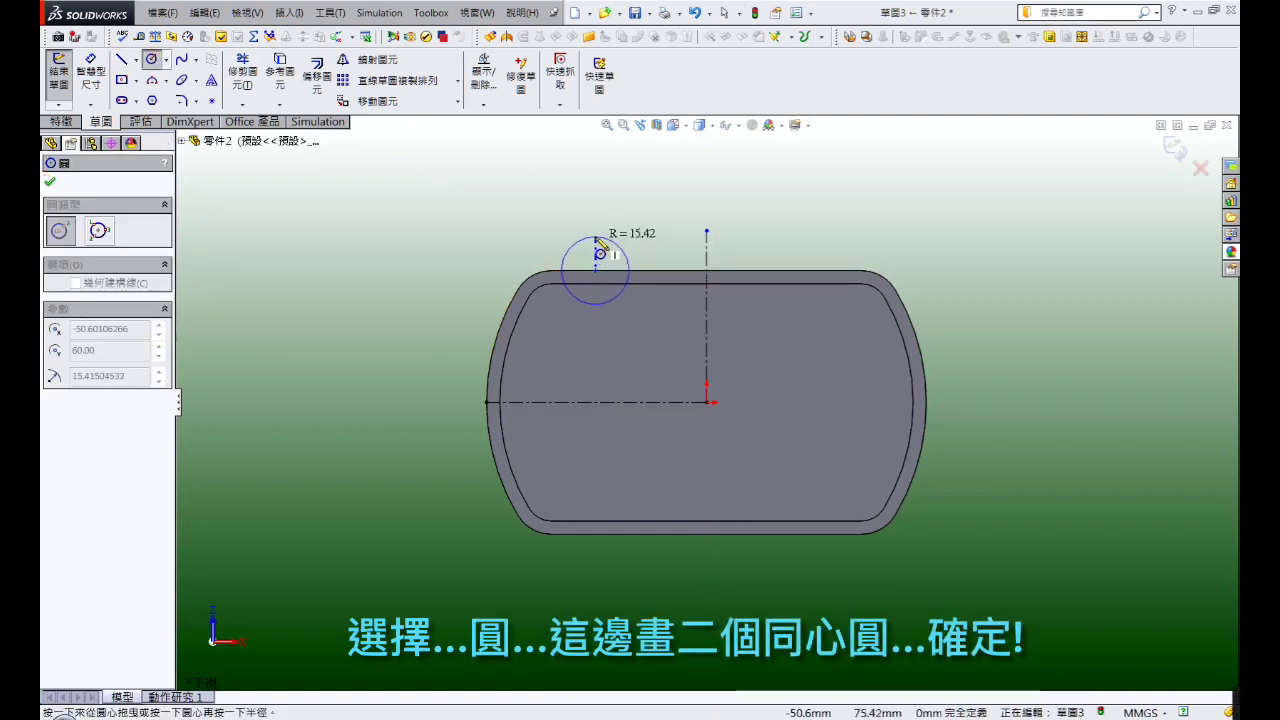
pyautogui.click(596, 271)
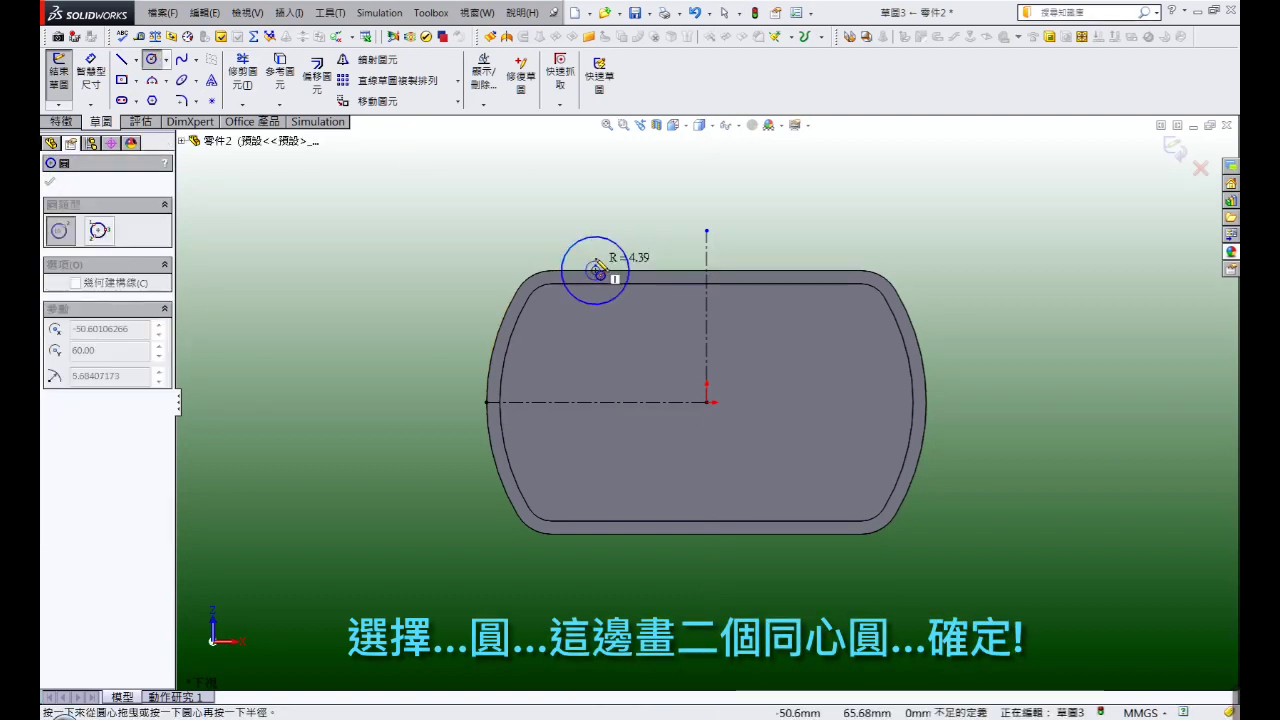
pyautogui.click(608, 255)
pyautogui.rightClick(608, 255)
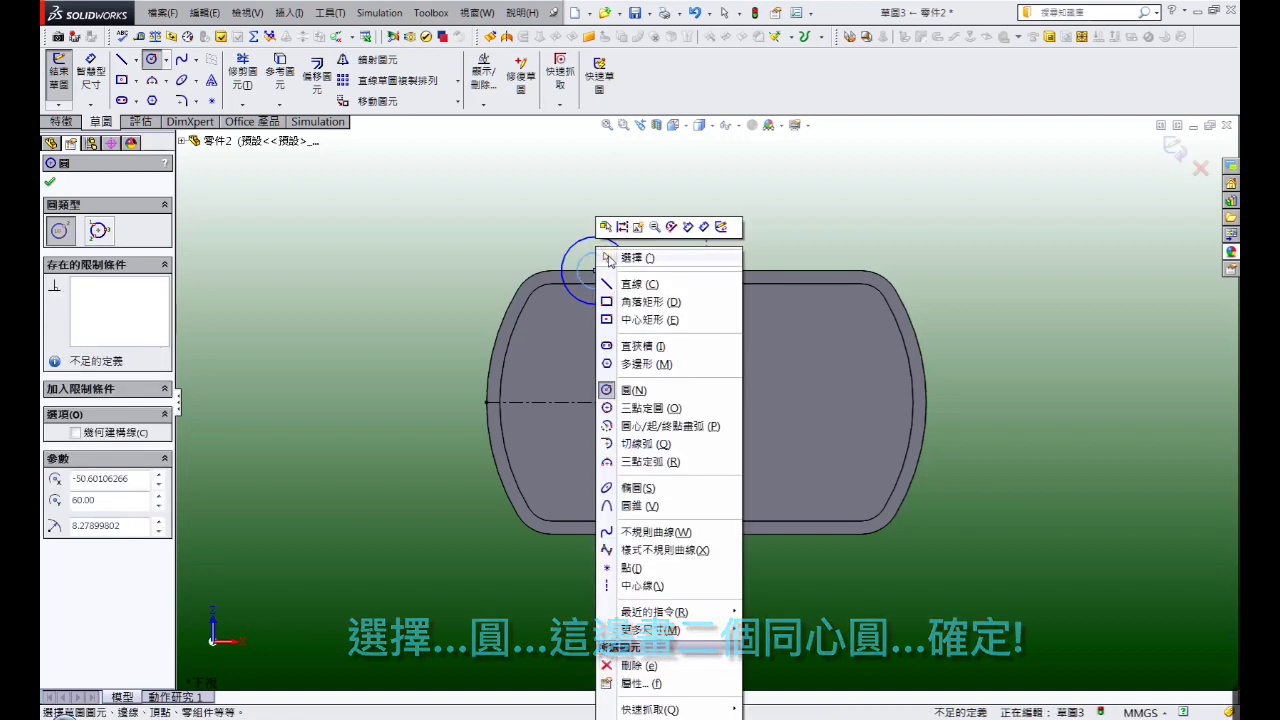
pyautogui.click(615, 257)
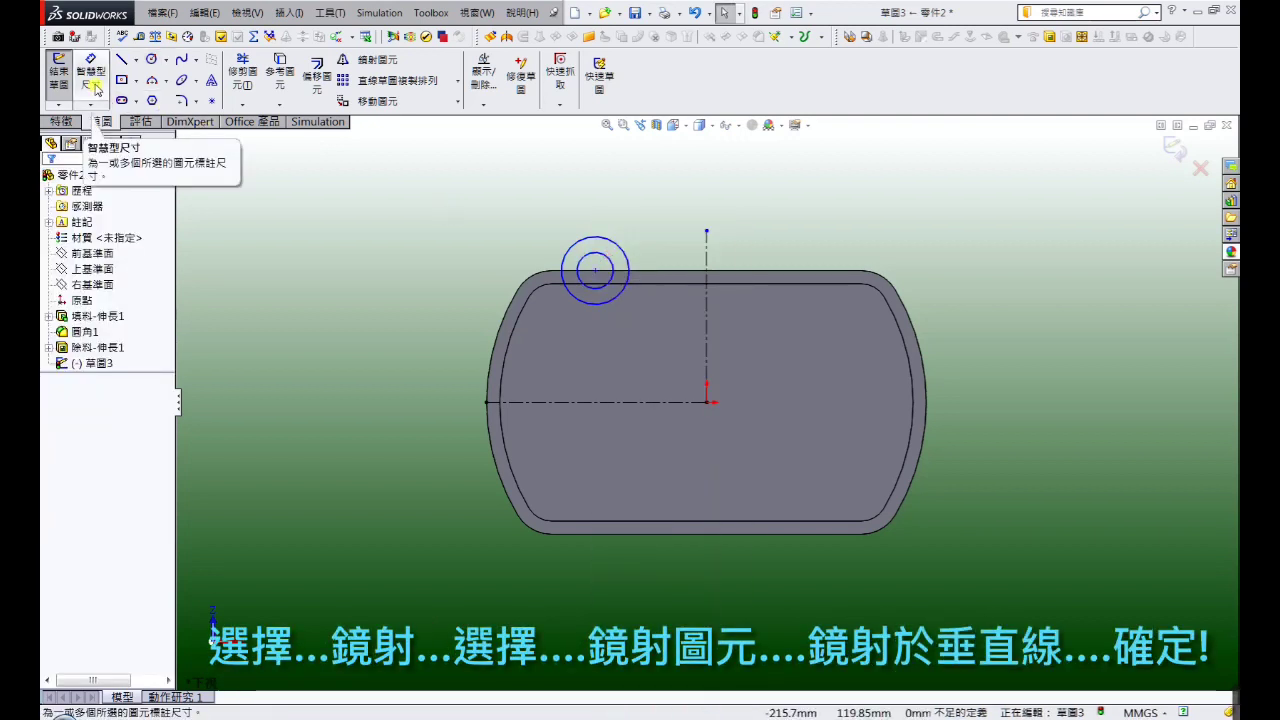
# Mirror the top-left circle pair about the vertical centreline to the right
pyautogui.click(372, 63)
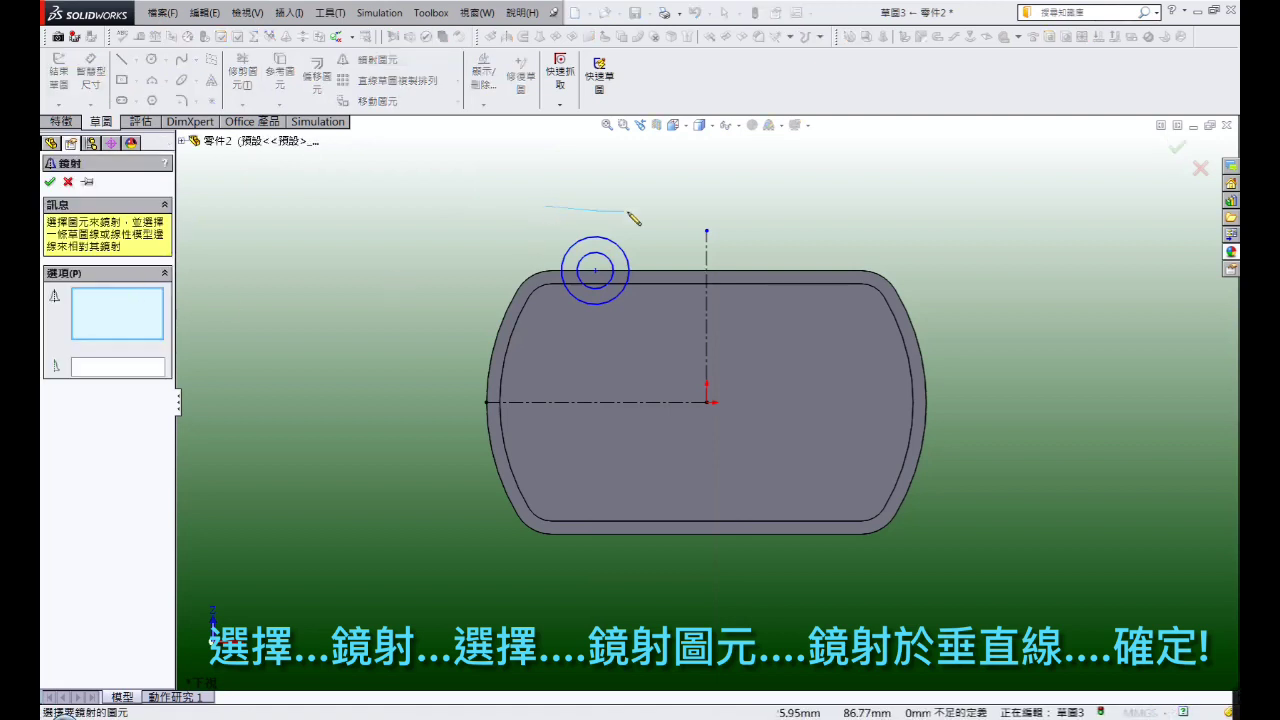
pyautogui.moveTo(629, 213)
pyautogui.mouseDown()
pyautogui.moveTo(586, 336)
pyautogui.moveTo(547, 324)
pyautogui.mouseUp()
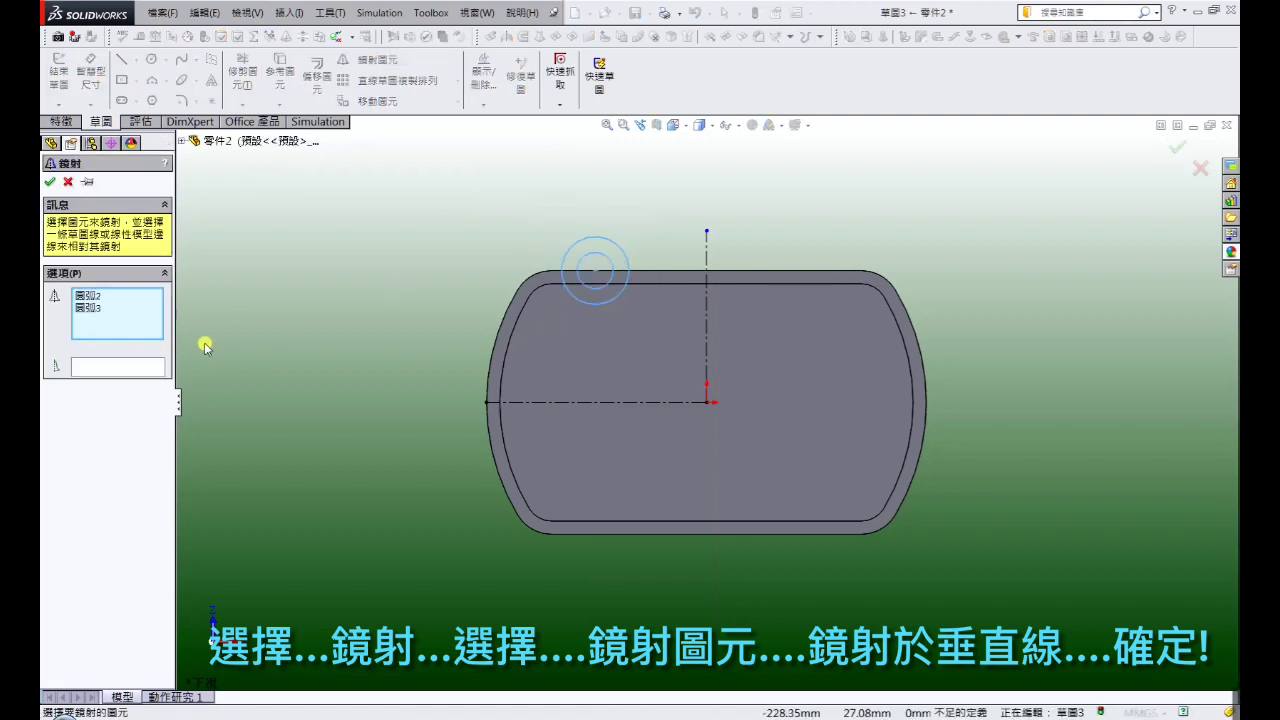
pyautogui.click(141, 368)
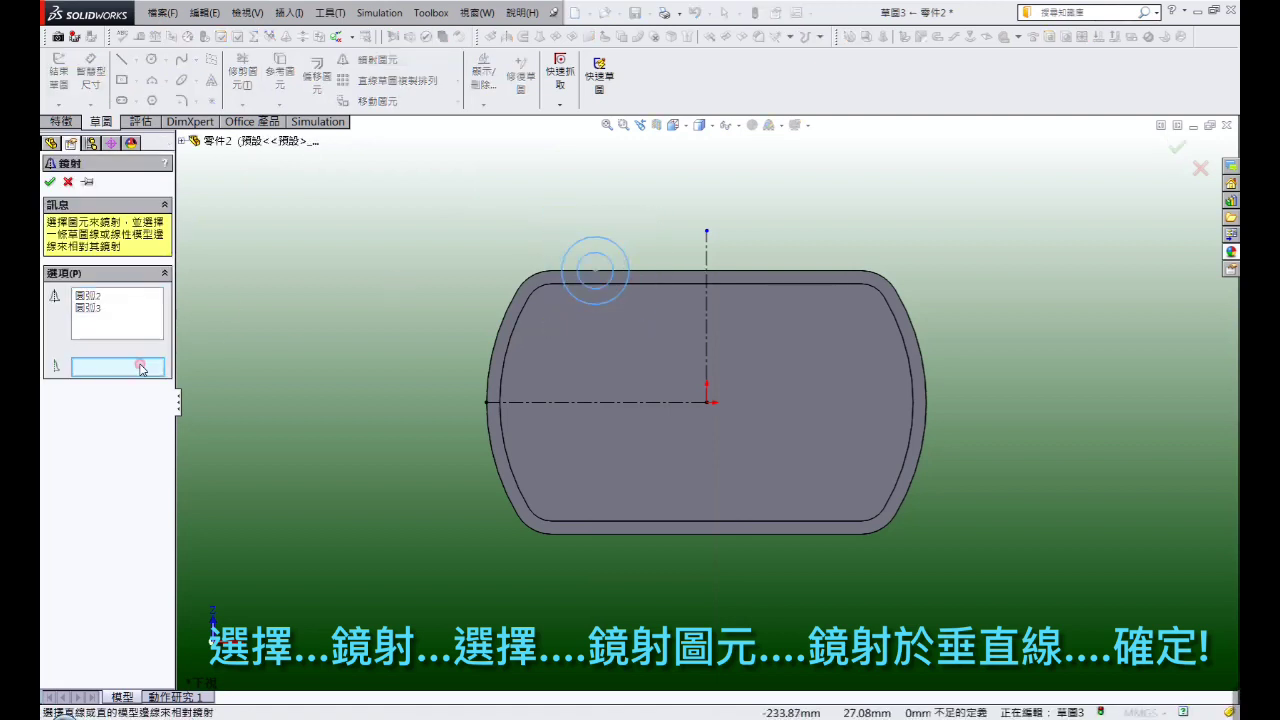
pyautogui.click(708, 337)
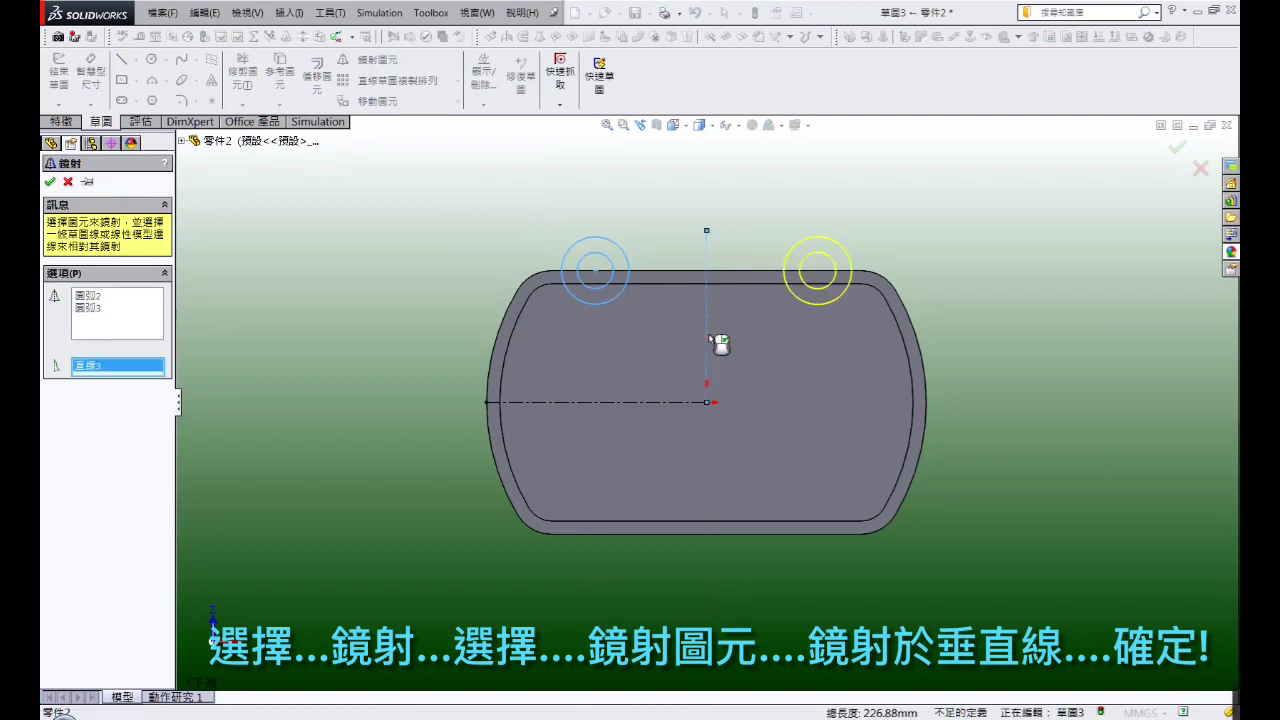
pyautogui.click(49, 182)
# Mirror all four top circles about the horizontal centreline to the bottom
pyautogui.click(375, 61)
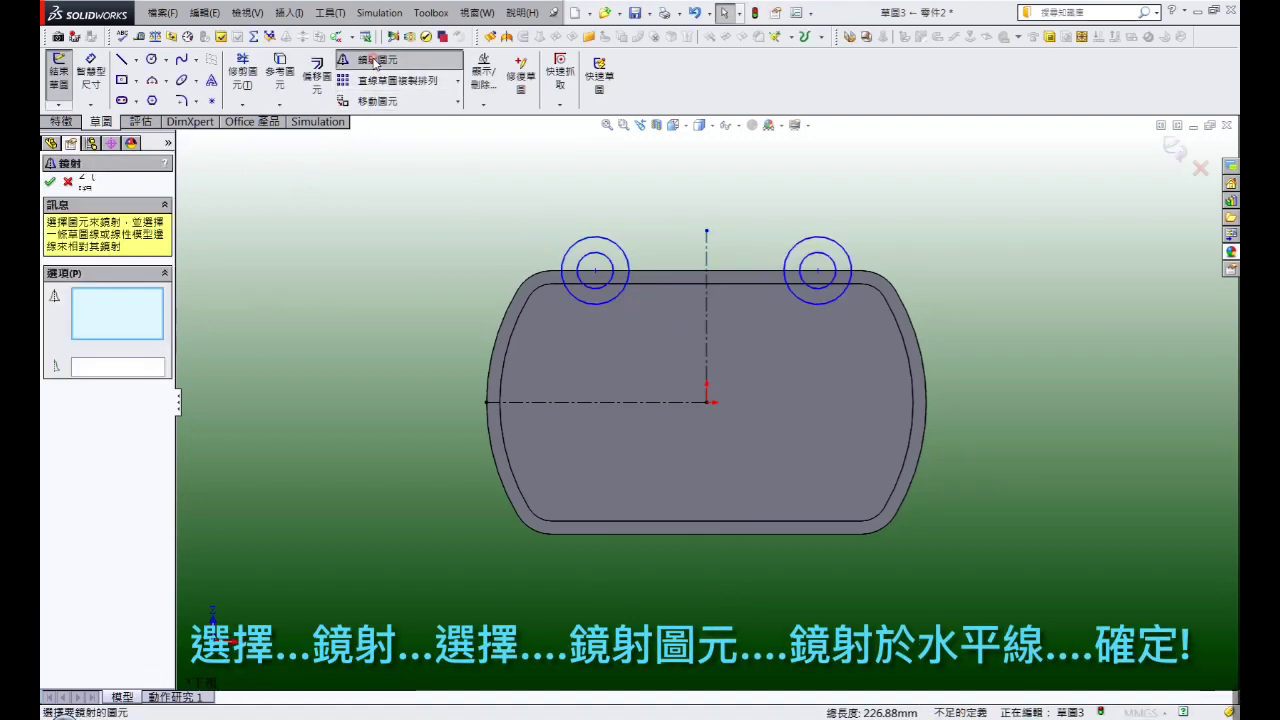
pyautogui.moveTo(784, 226); pyautogui.dragTo(491, 375)
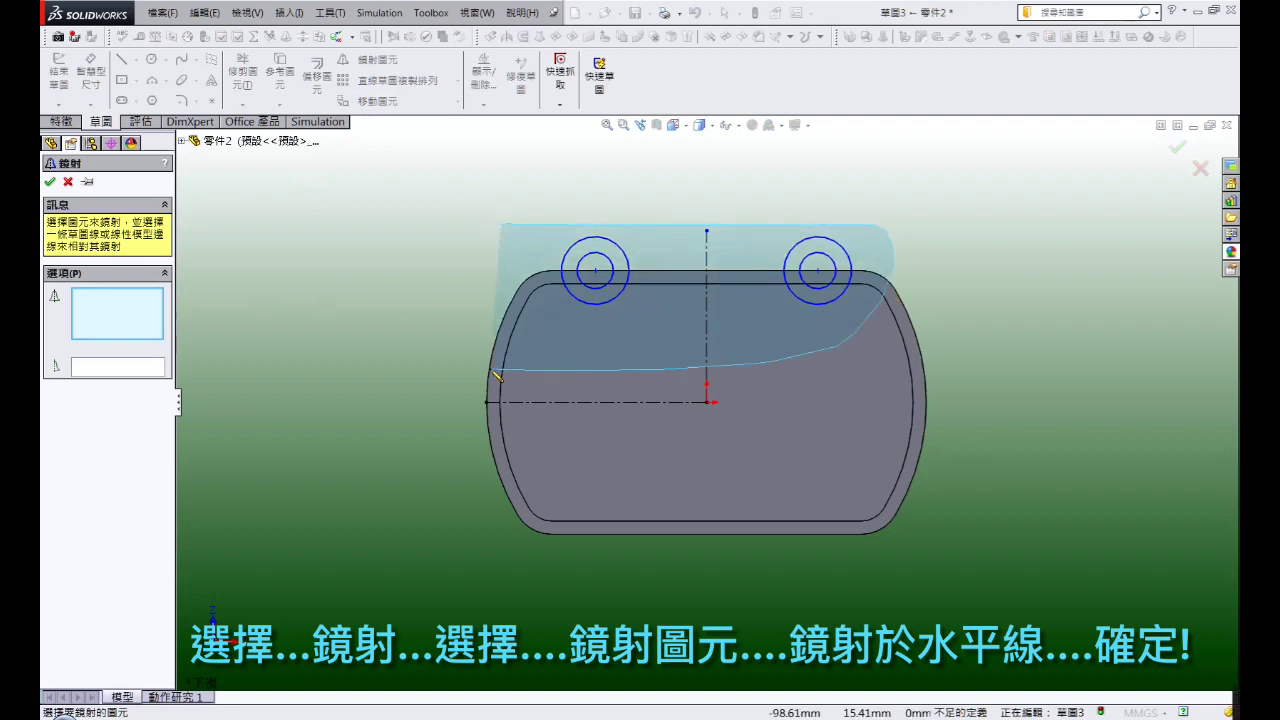
pyautogui.click(146, 367)
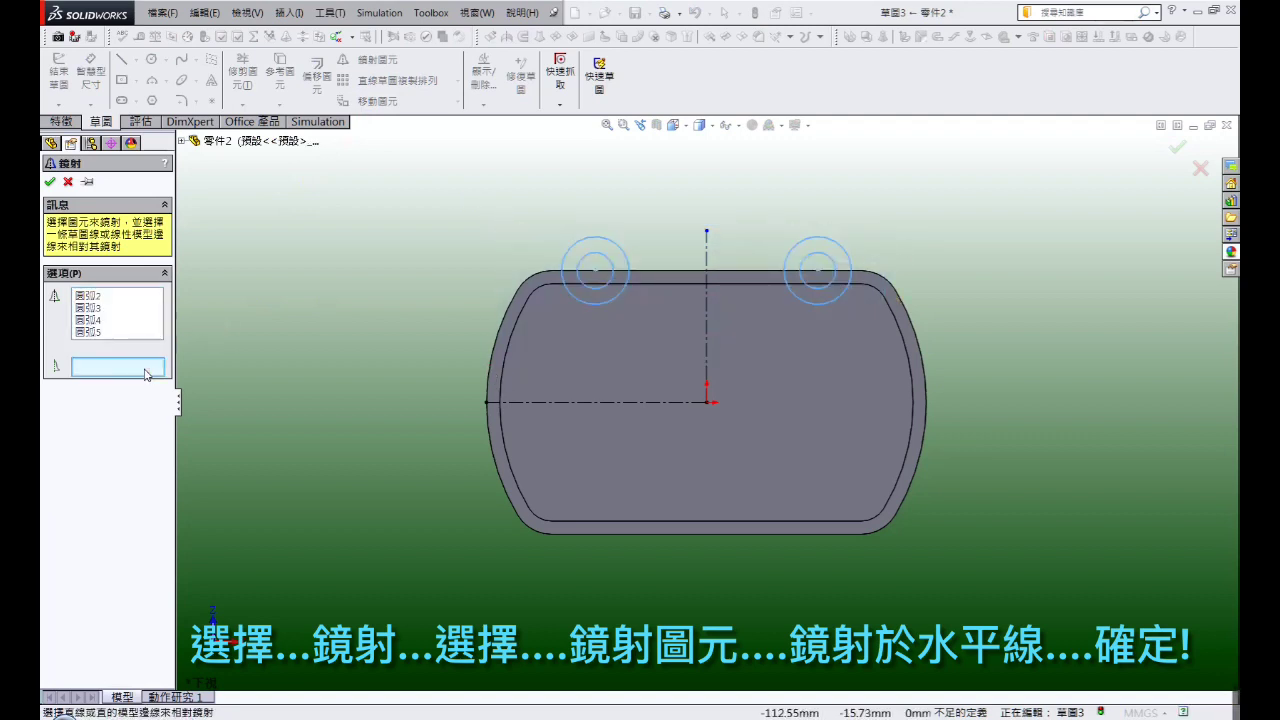
pyautogui.click(545, 406)
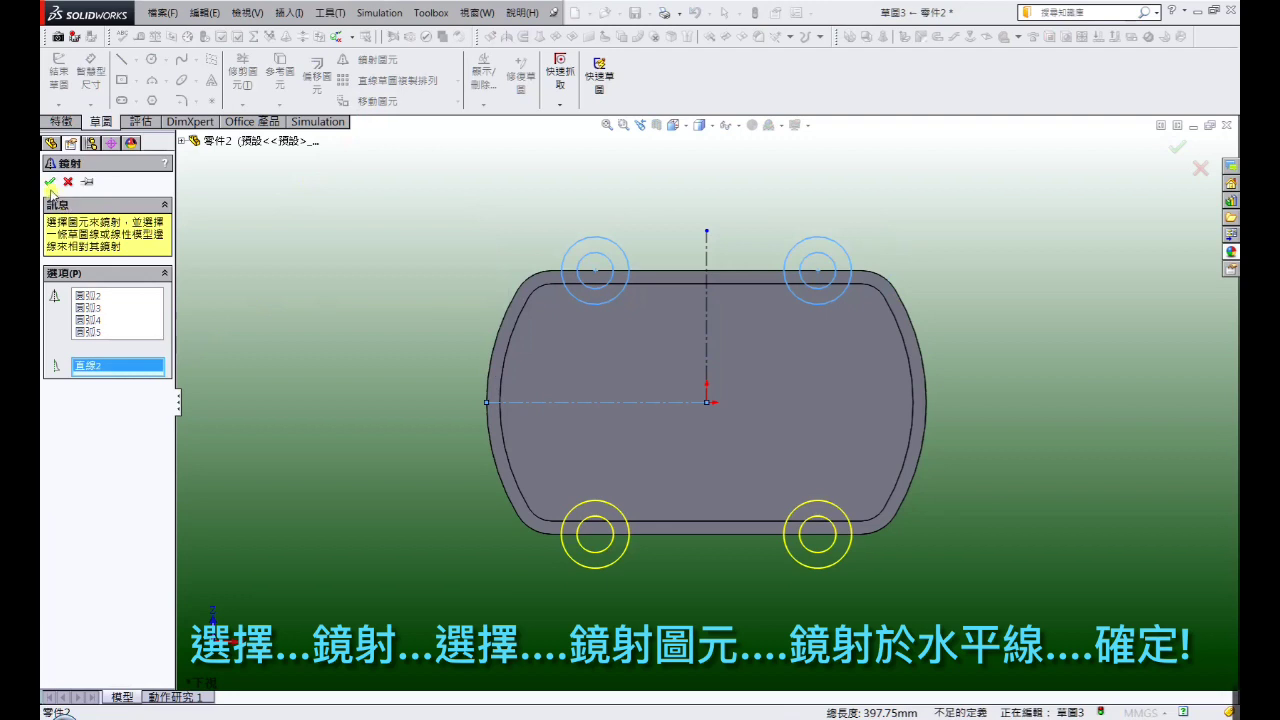
pyautogui.click(49, 181)
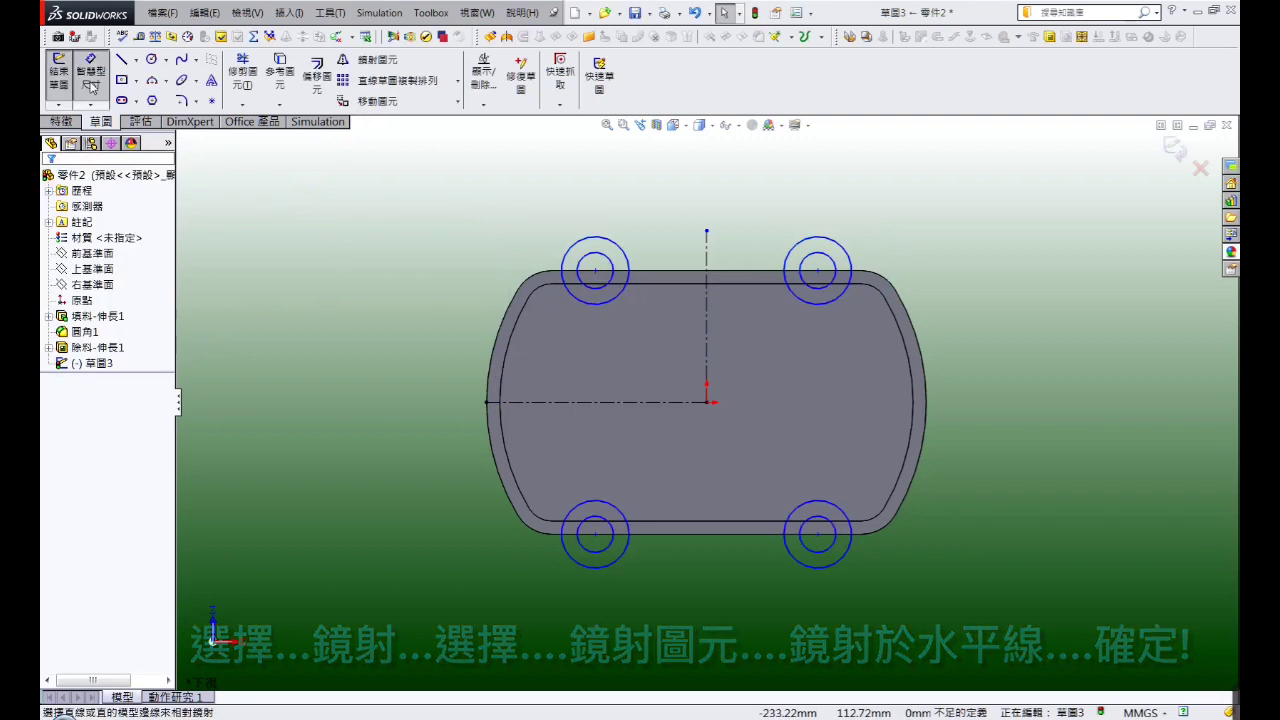
# Dimension the top-left corner circles at Ø12 inner and Ø26 outer
pyautogui.click(90, 80)
pyautogui.click(594, 288)
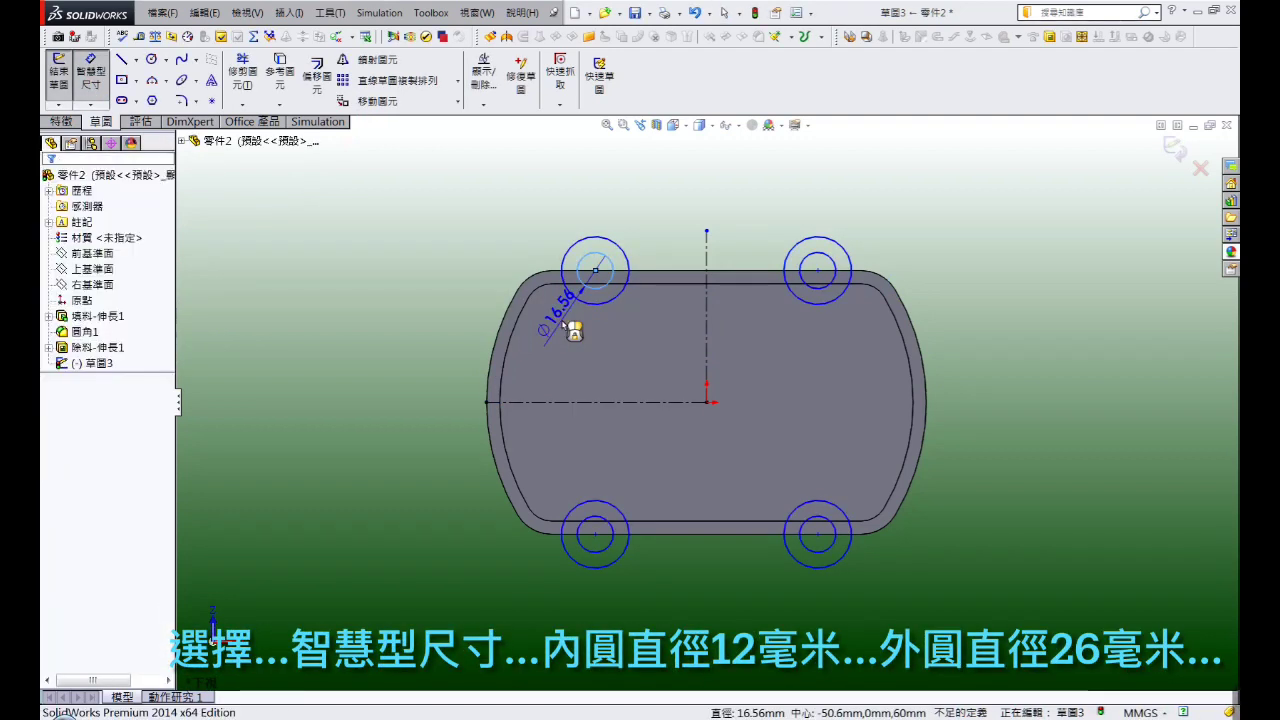
pyautogui.click(563, 323)
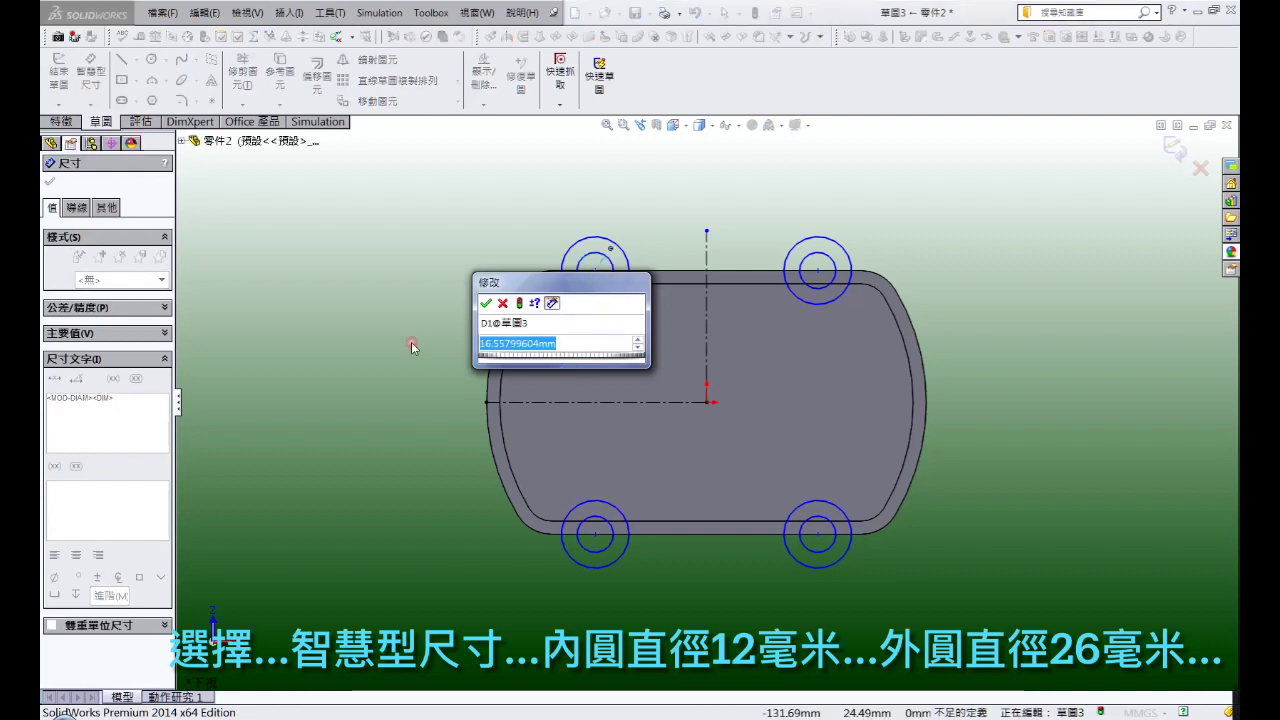
pyautogui.write('12')
pyautogui.press('Return')
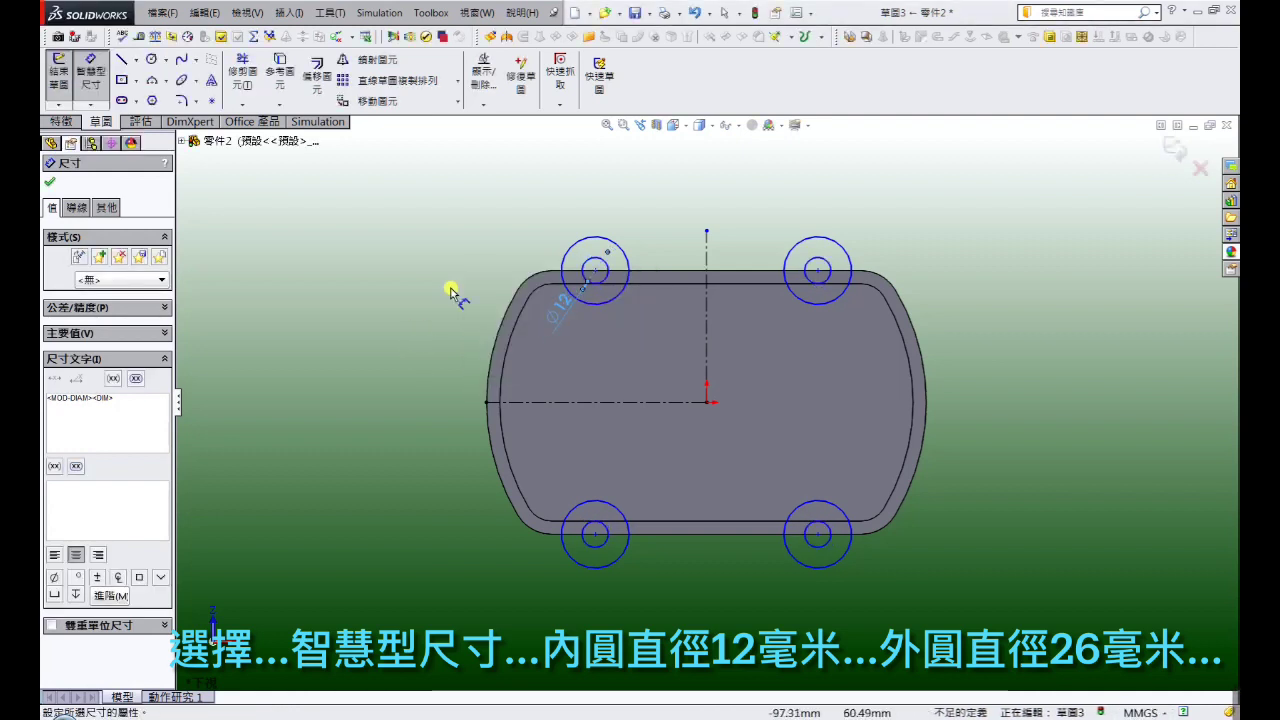
pyautogui.click(589, 244)
pyautogui.click(540, 251)
pyautogui.write('2')
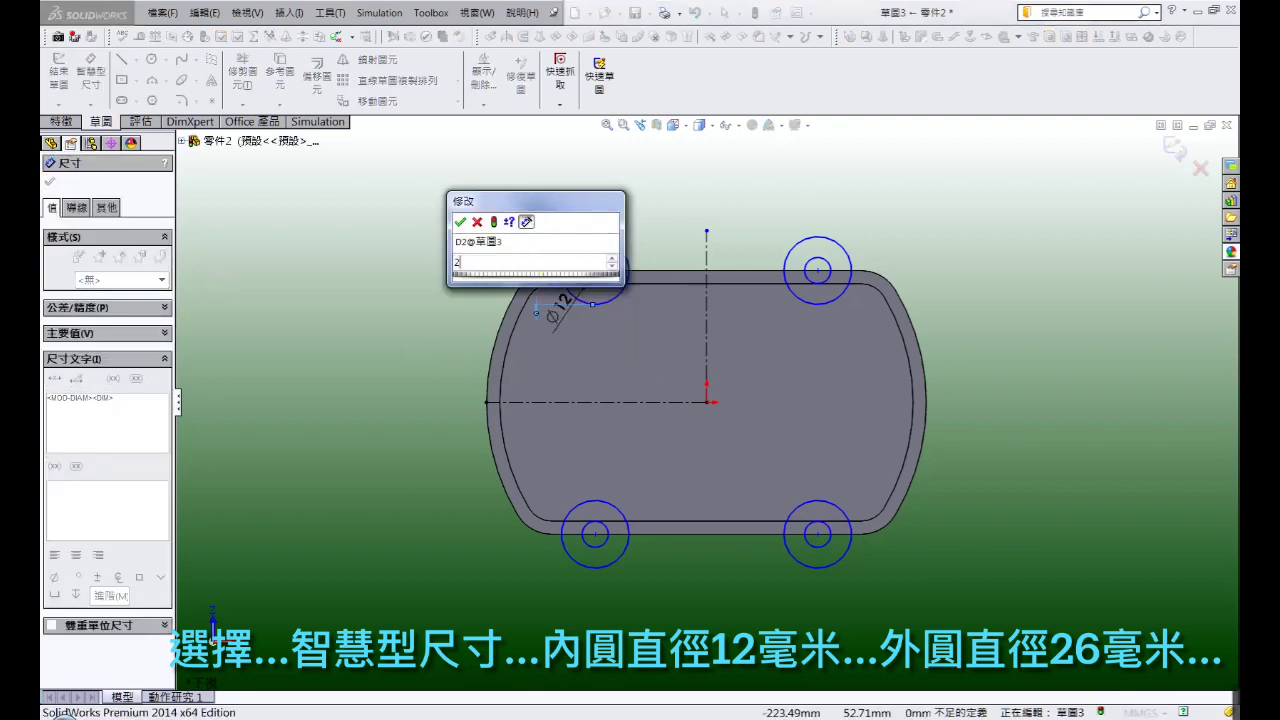
pyautogui.write('6')
pyautogui.press('Return')
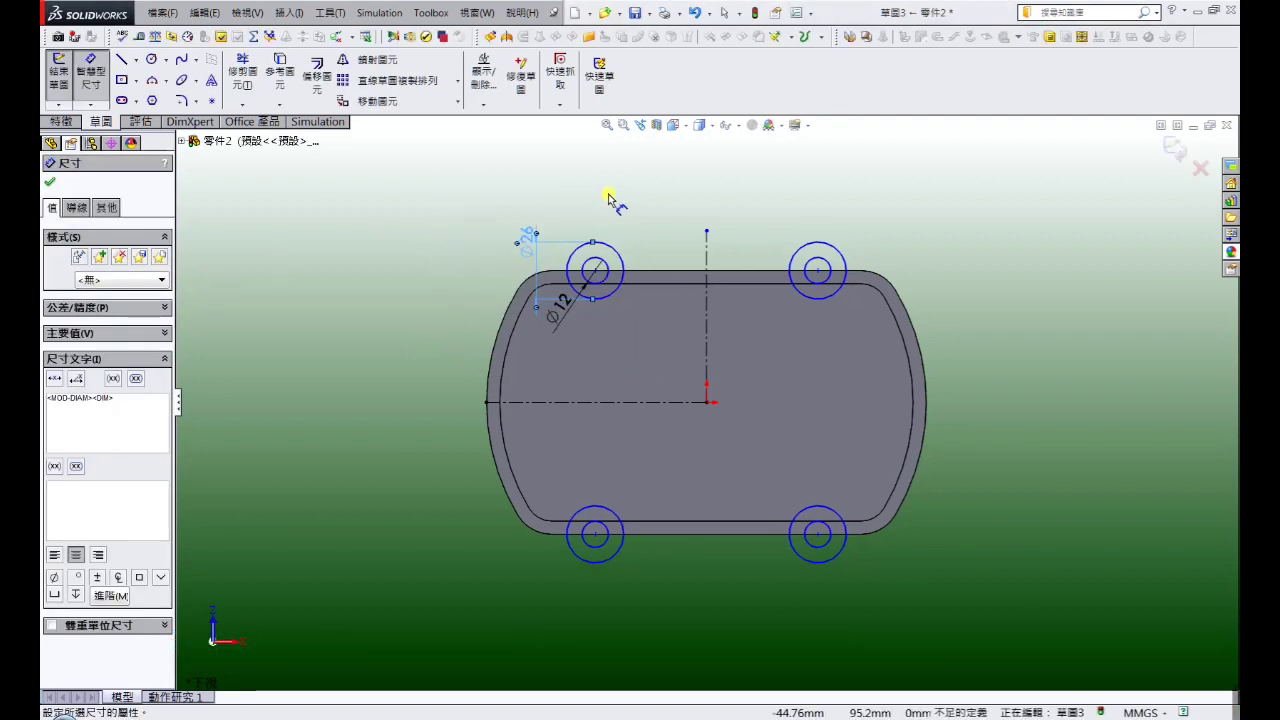
# Set the centre distance between the top-left and top-right holes to 114 mm
pyautogui.click(602, 243)
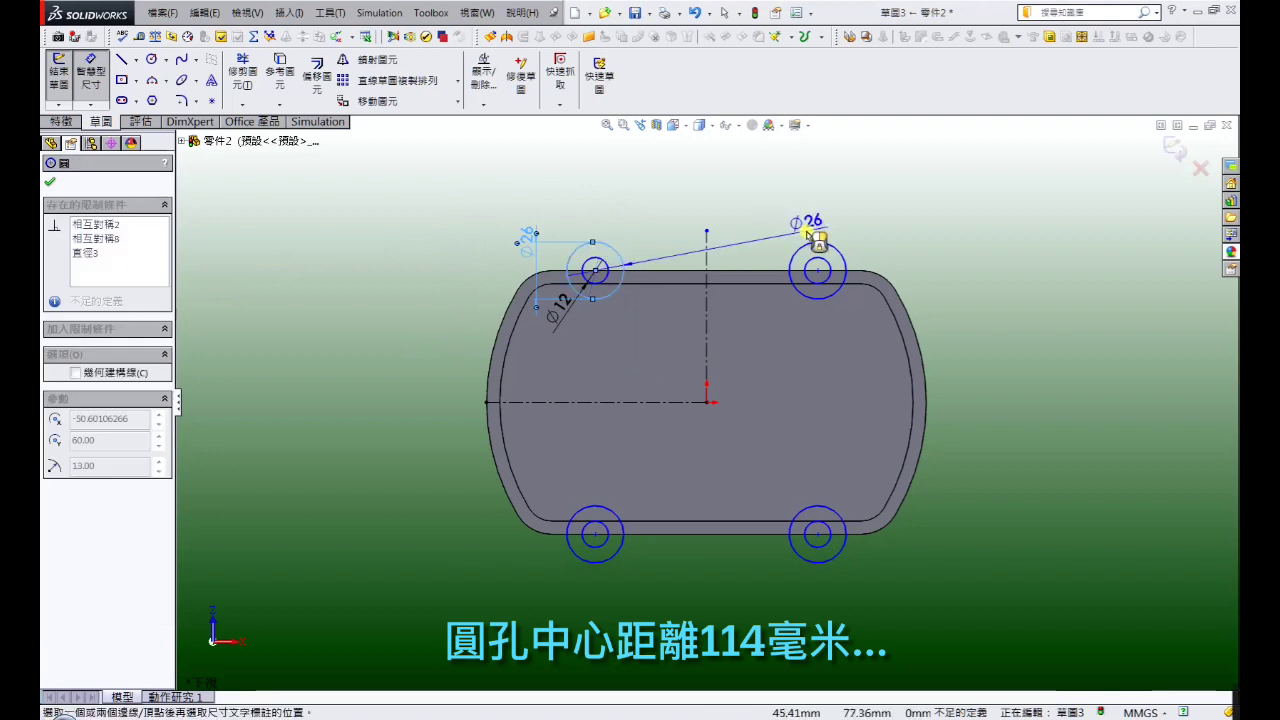
pyautogui.click(815, 245)
pyautogui.click(750, 190)
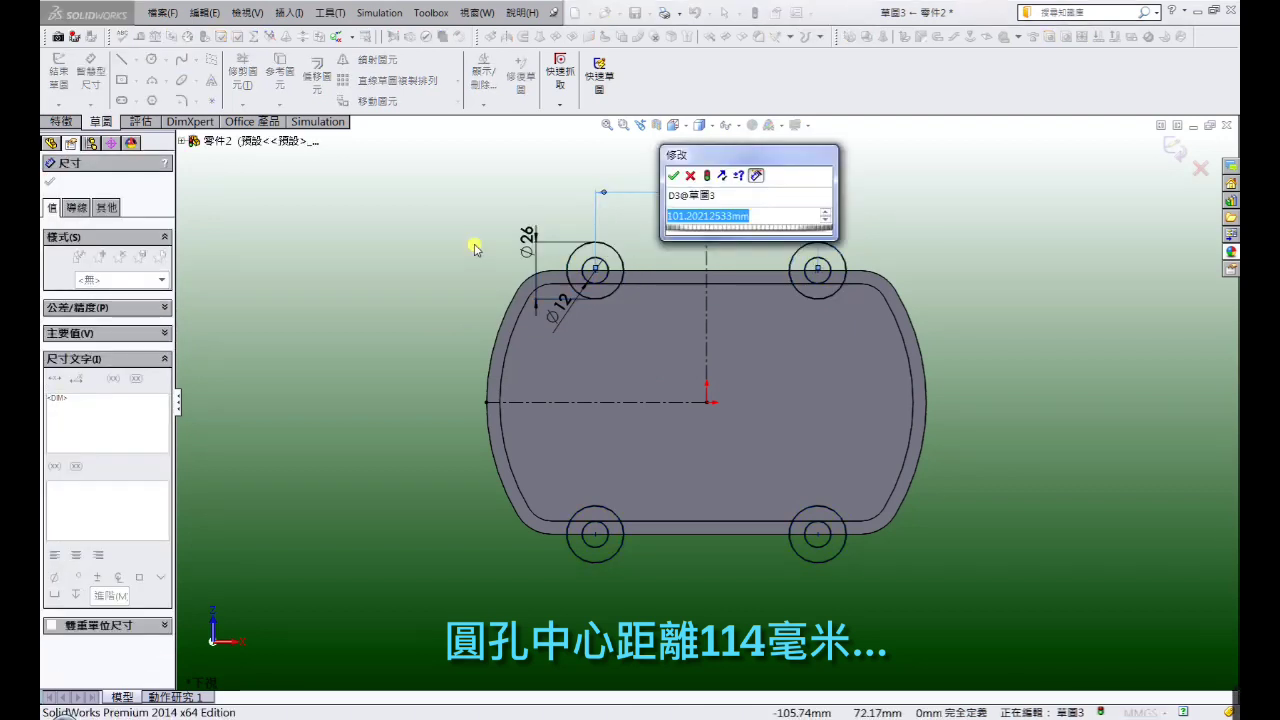
pyautogui.write('114')
pyautogui.press('Return')
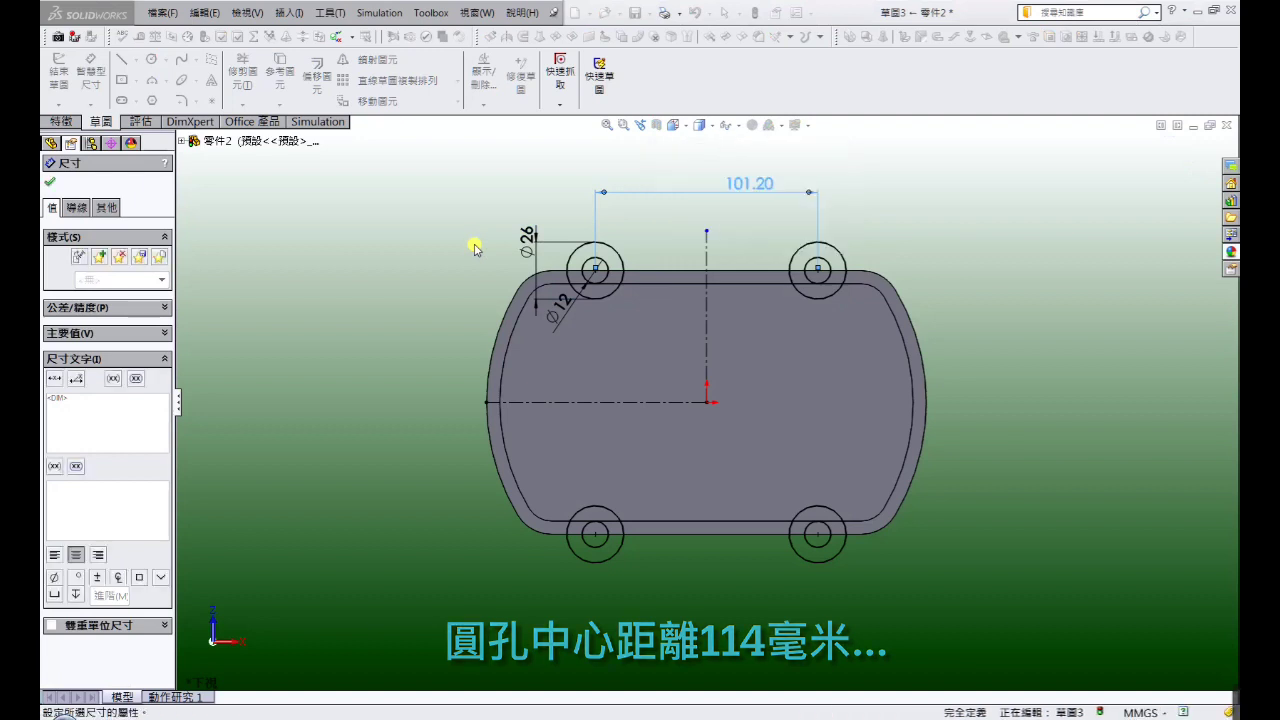
pyautogui.click(405, 268)
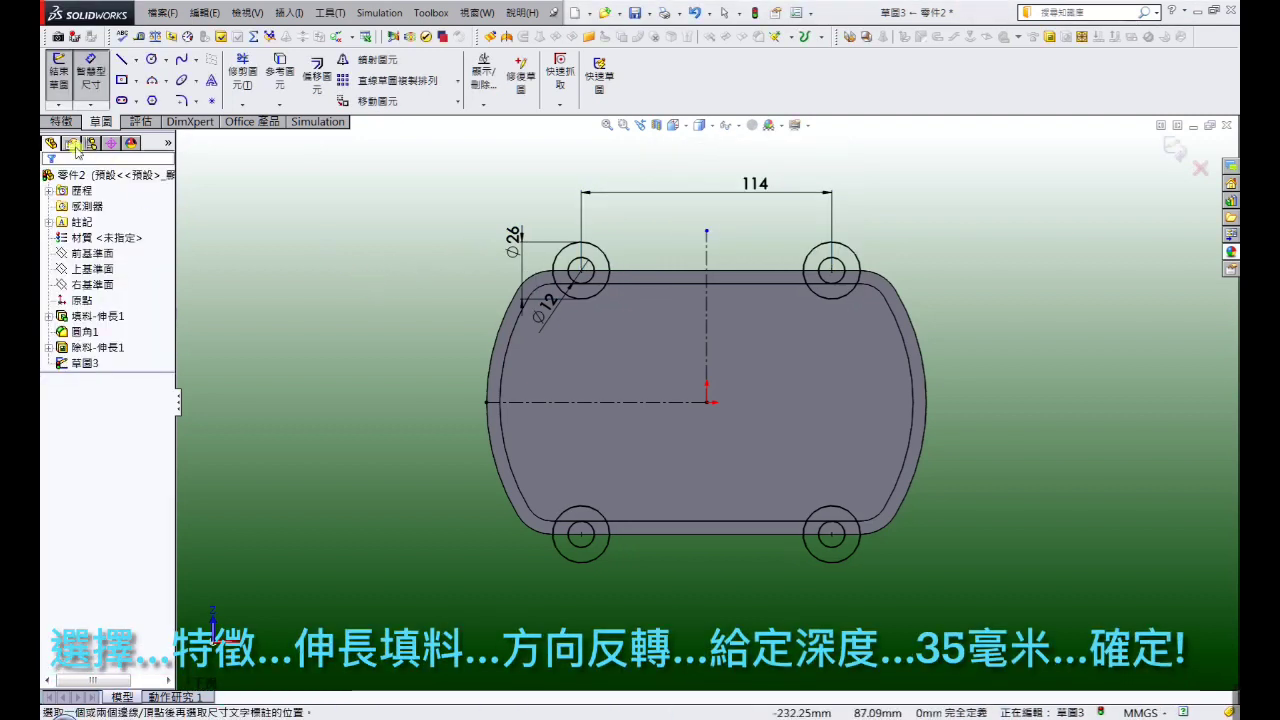
# Extrude Sketch3 as a reversed 35 mm blind boss into four corner bosses
pyautogui.click(62, 122)
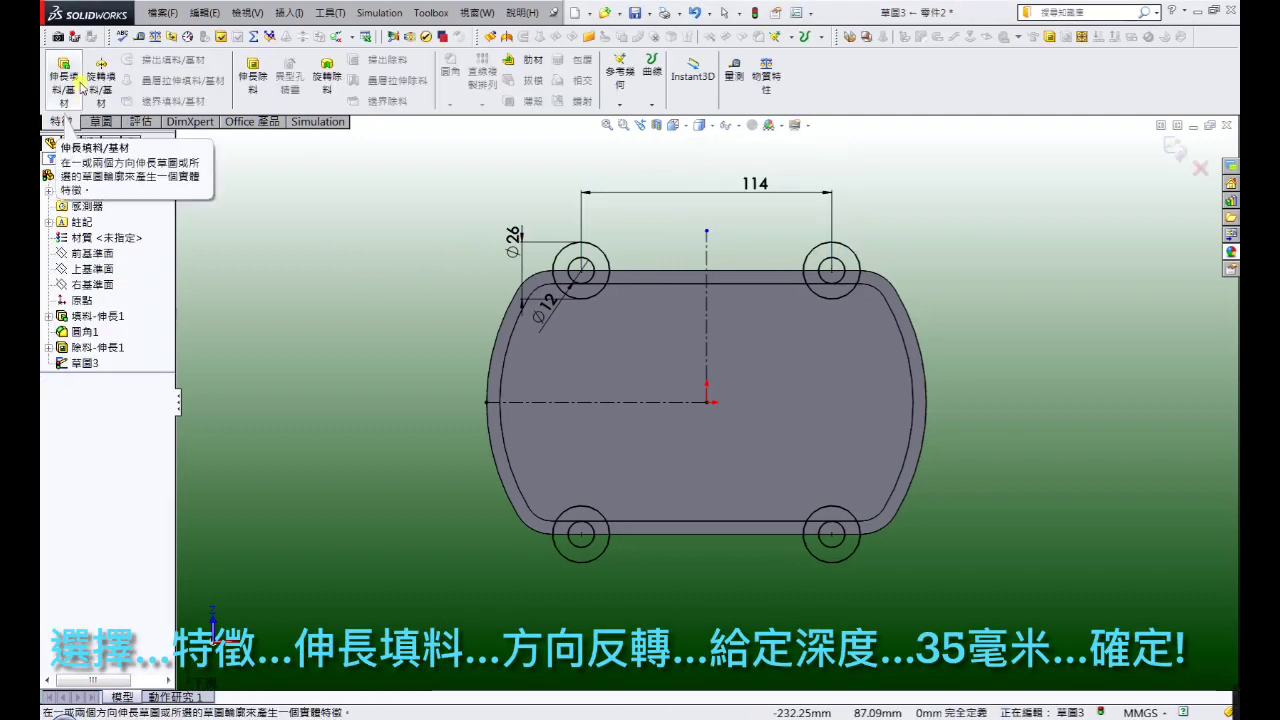
pyautogui.click(63, 80)
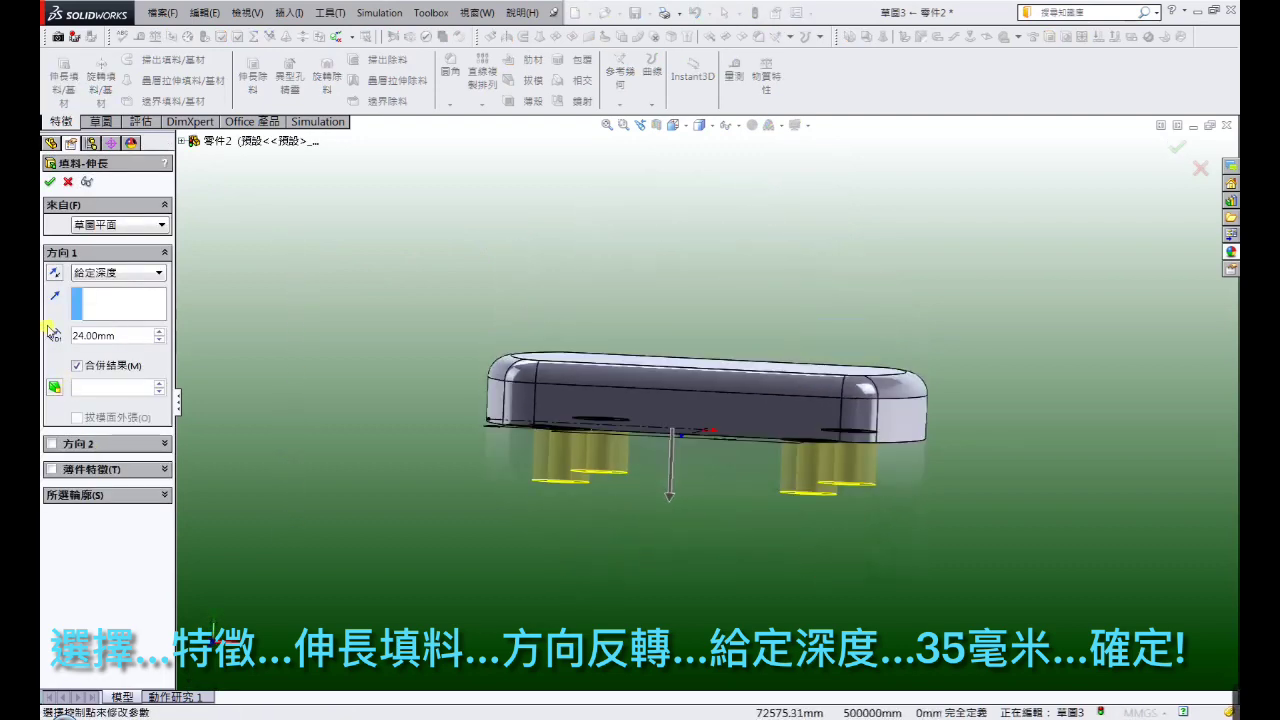
pyautogui.click(54, 273)
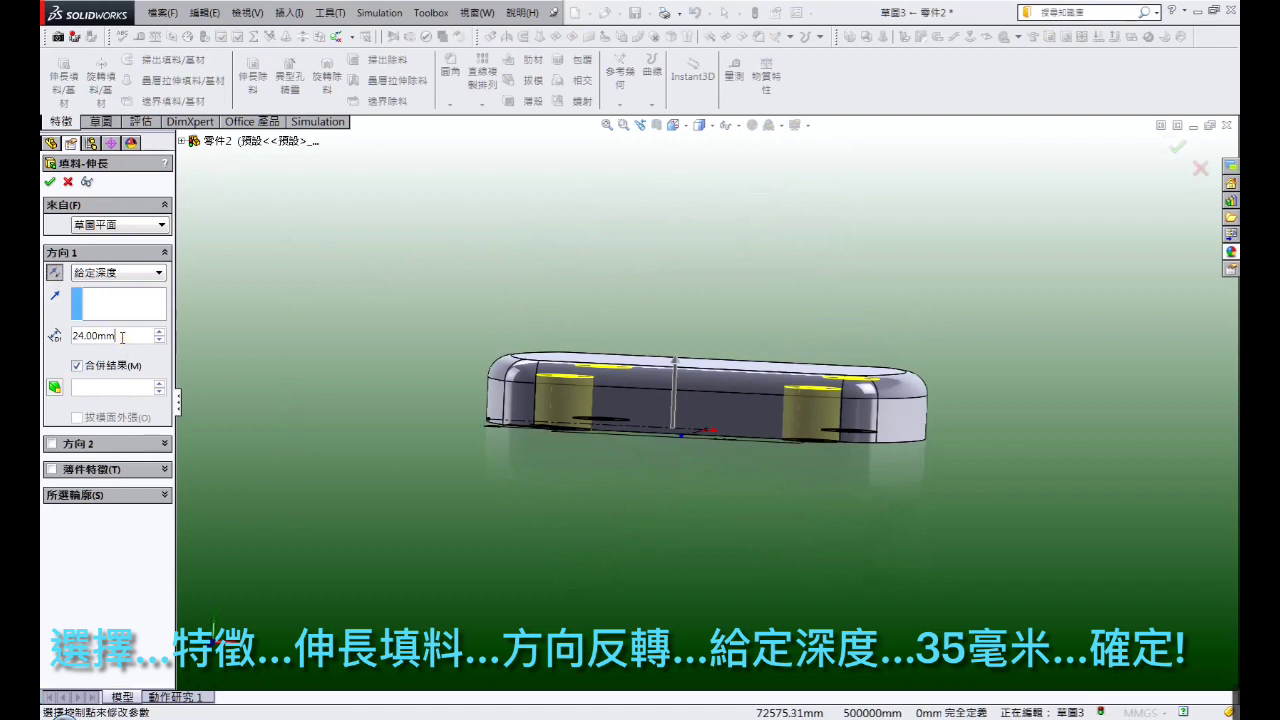
pyautogui.write('35')
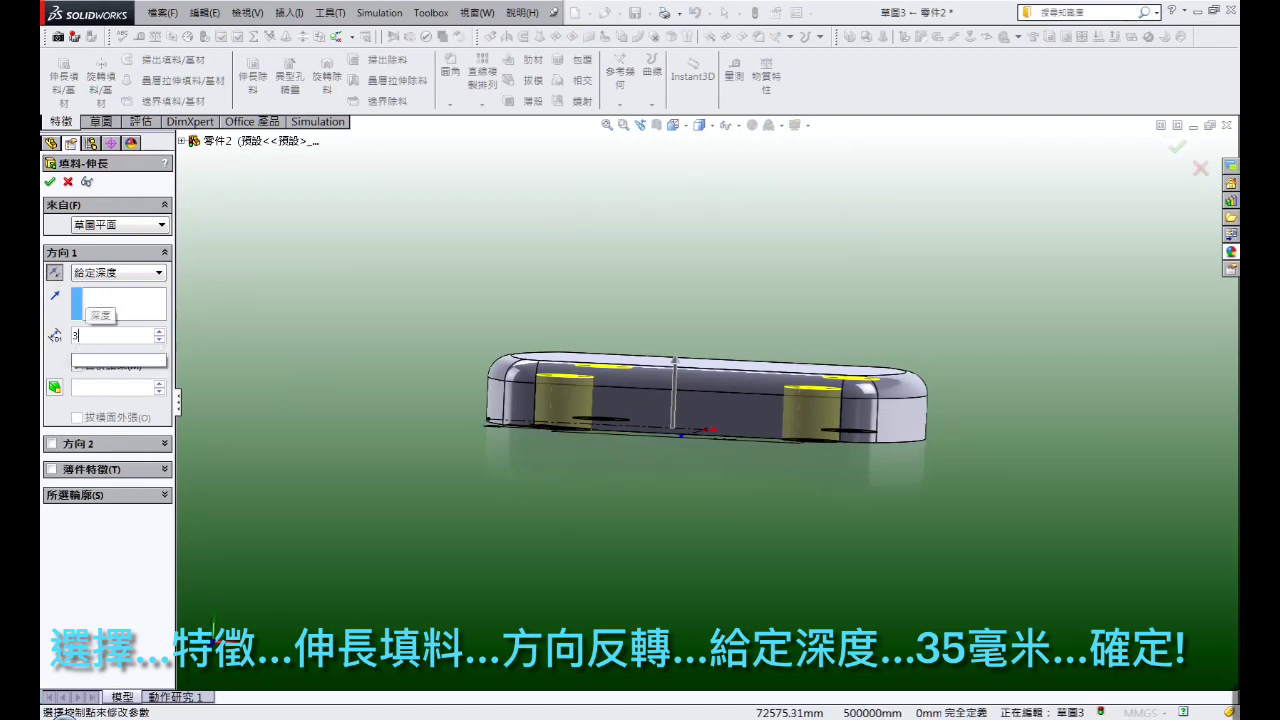
pyautogui.press('Return')
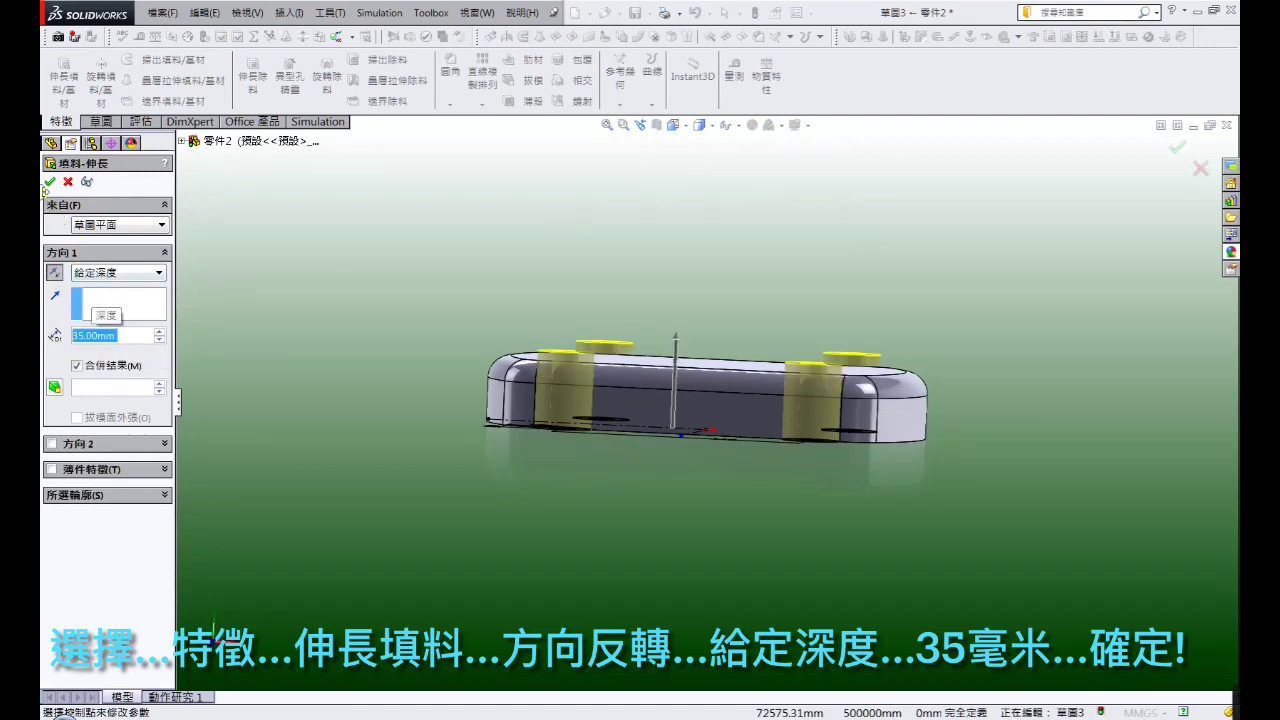
pyautogui.click(49, 183)
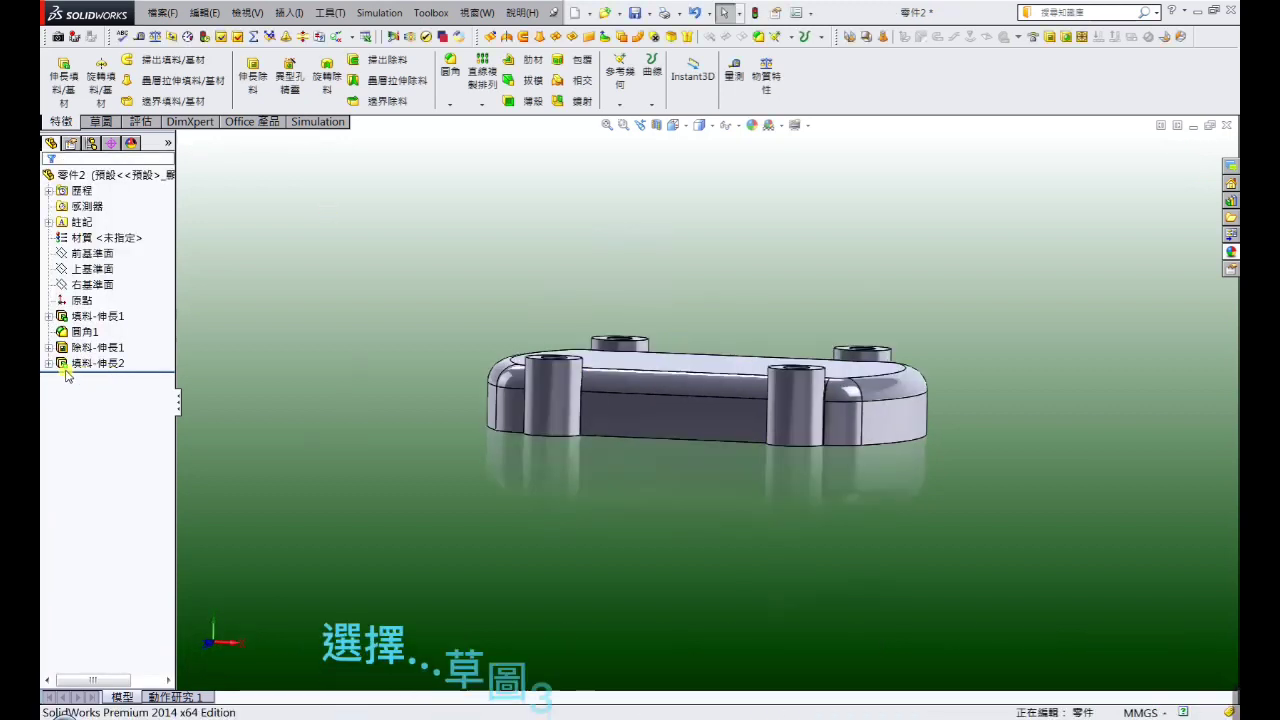
# Reuse Sketch3 under Boss-Extrude2 for a new Extruded Cut, viewing the bosses from above
pyautogui.click(47, 364)
pyautogui.click(100, 380)
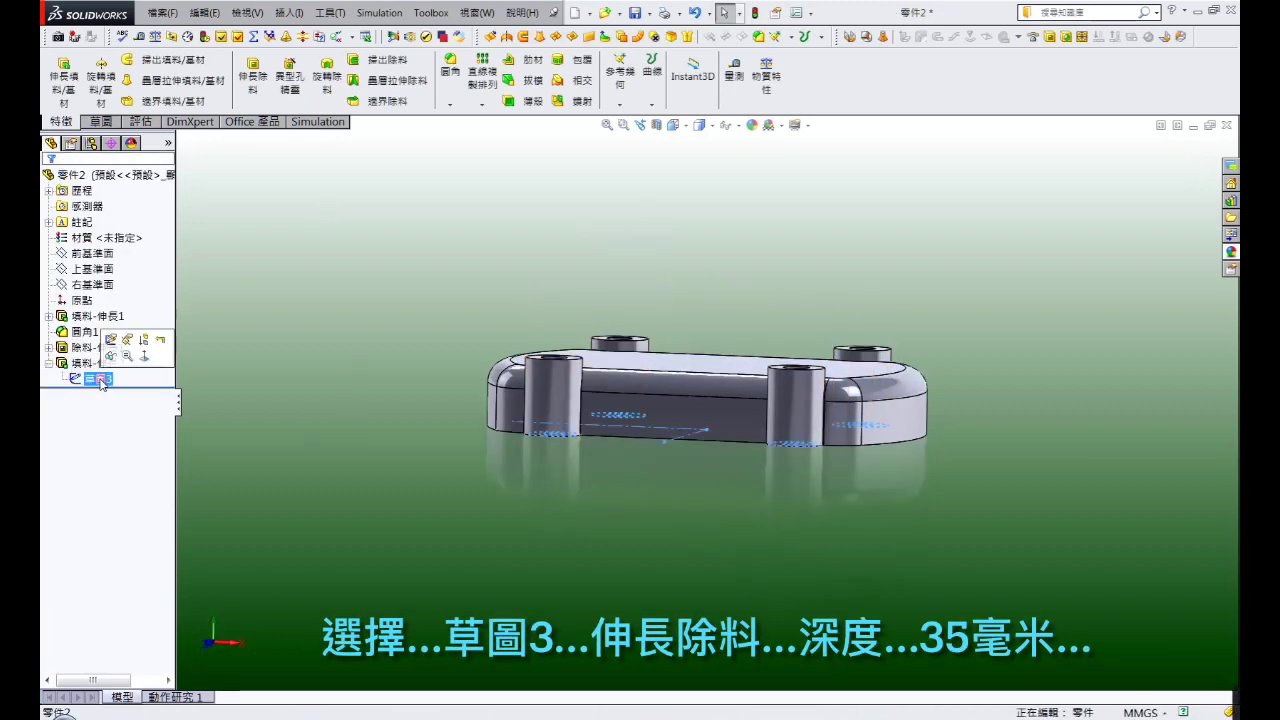
pyautogui.click(255, 97)
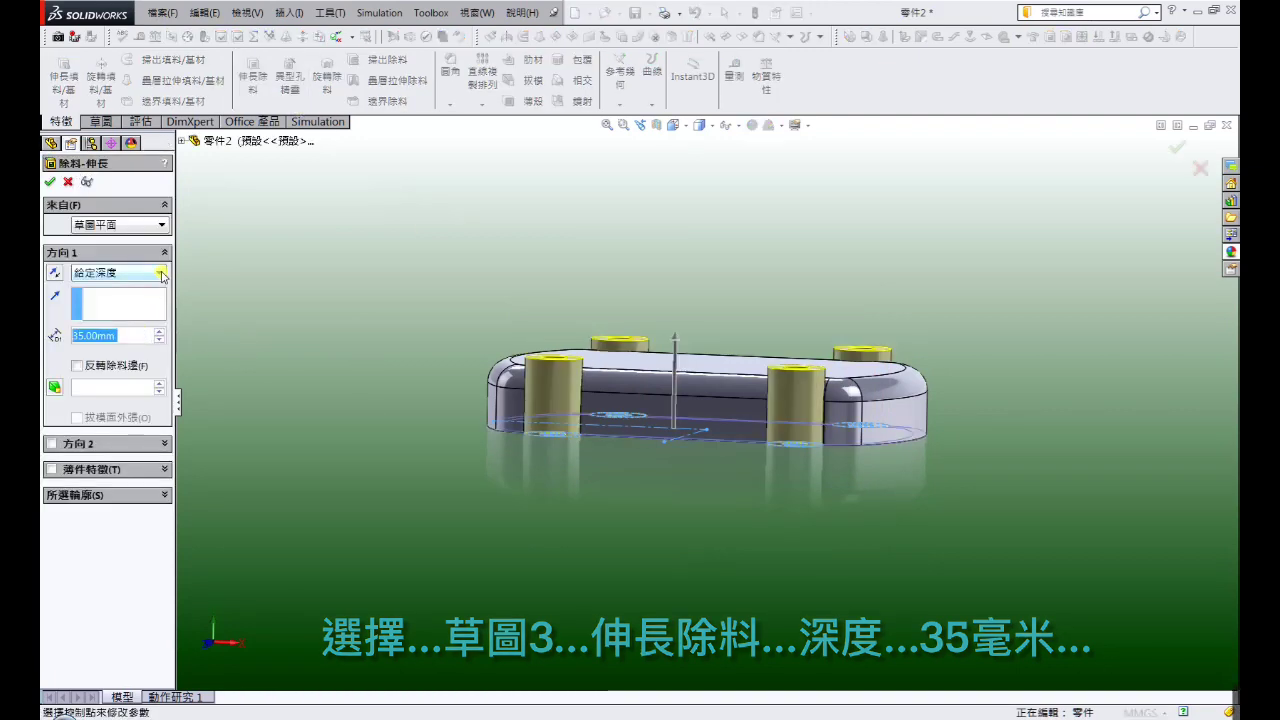
pyautogui.moveTo(300, 400); pyautogui.dragTo(466, 383, button='middle')
pyautogui.scroll(-3, 530, 350)
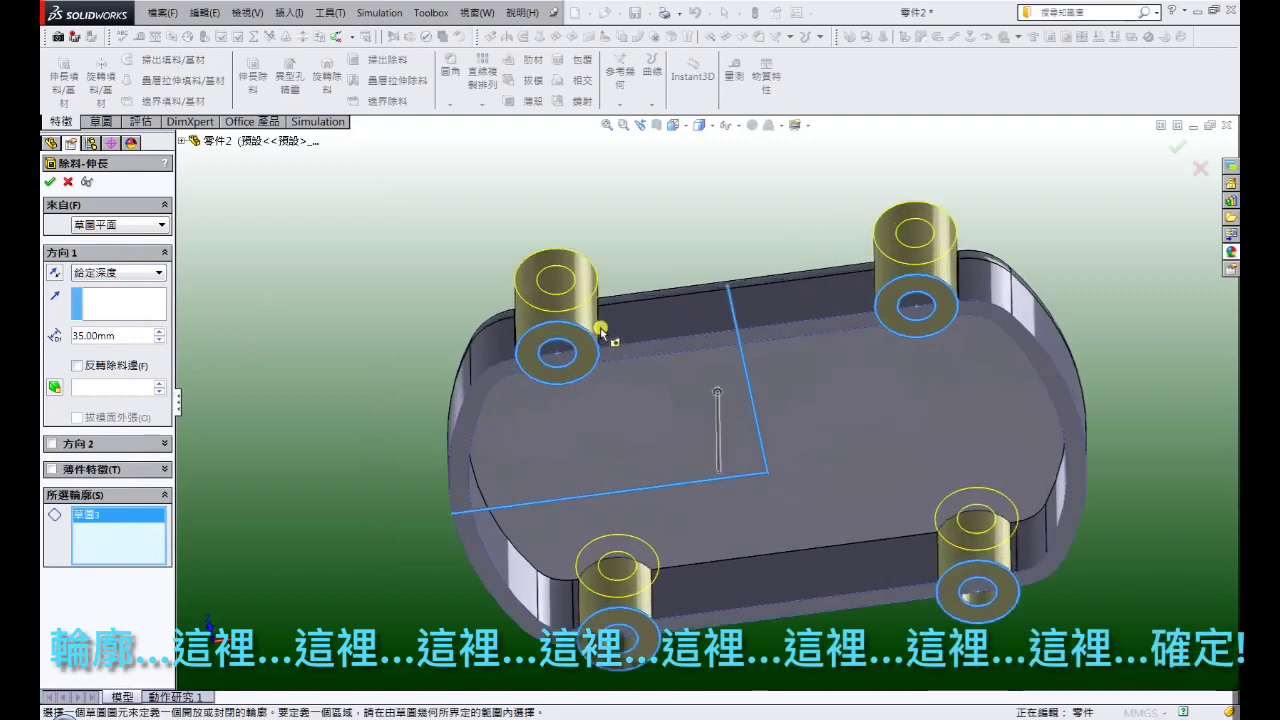
pyautogui.scroll(-3, 580, 340)
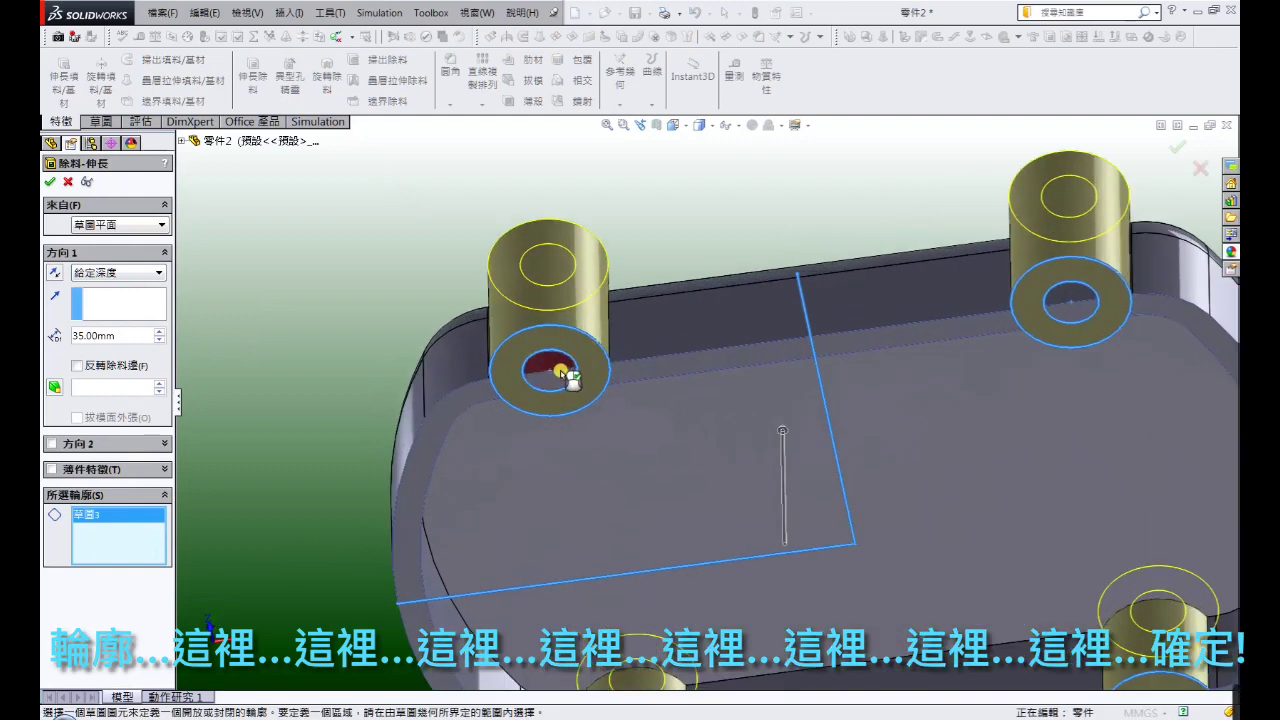
# Select the four inner boss circles as cut contours for the 35 mm holes
pyautogui.click(561, 373)
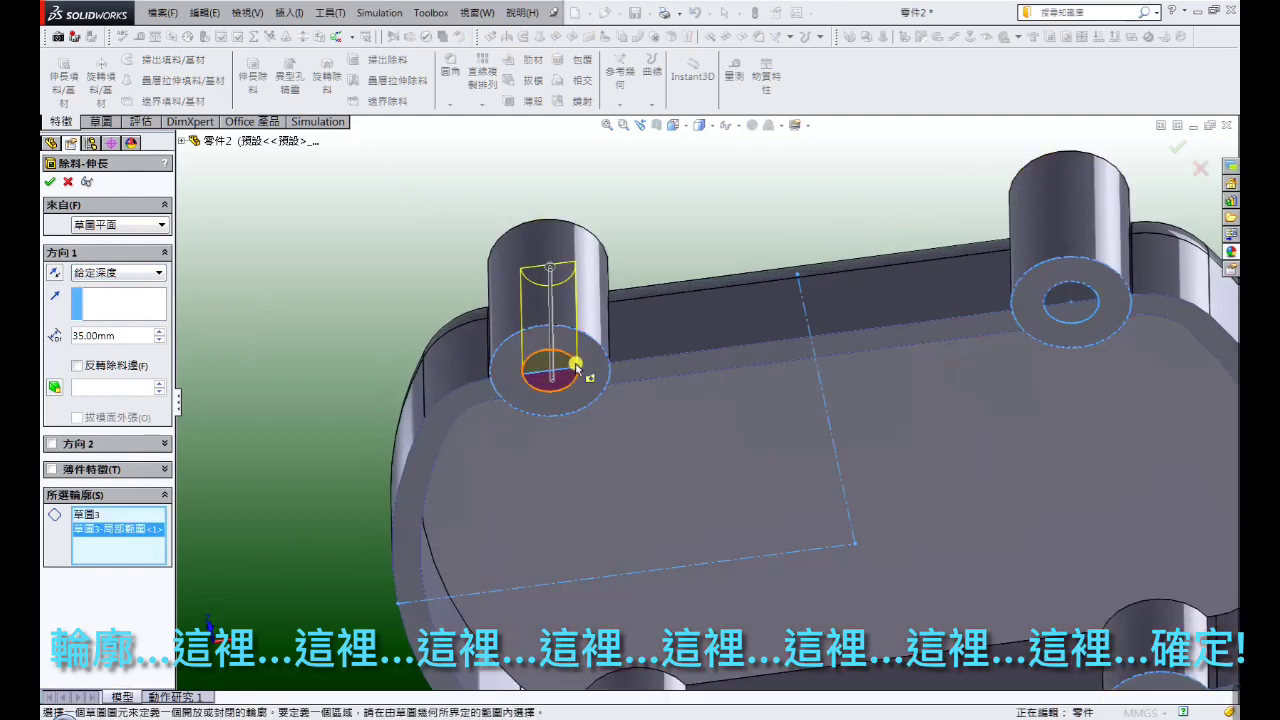
pyautogui.click(565, 370)
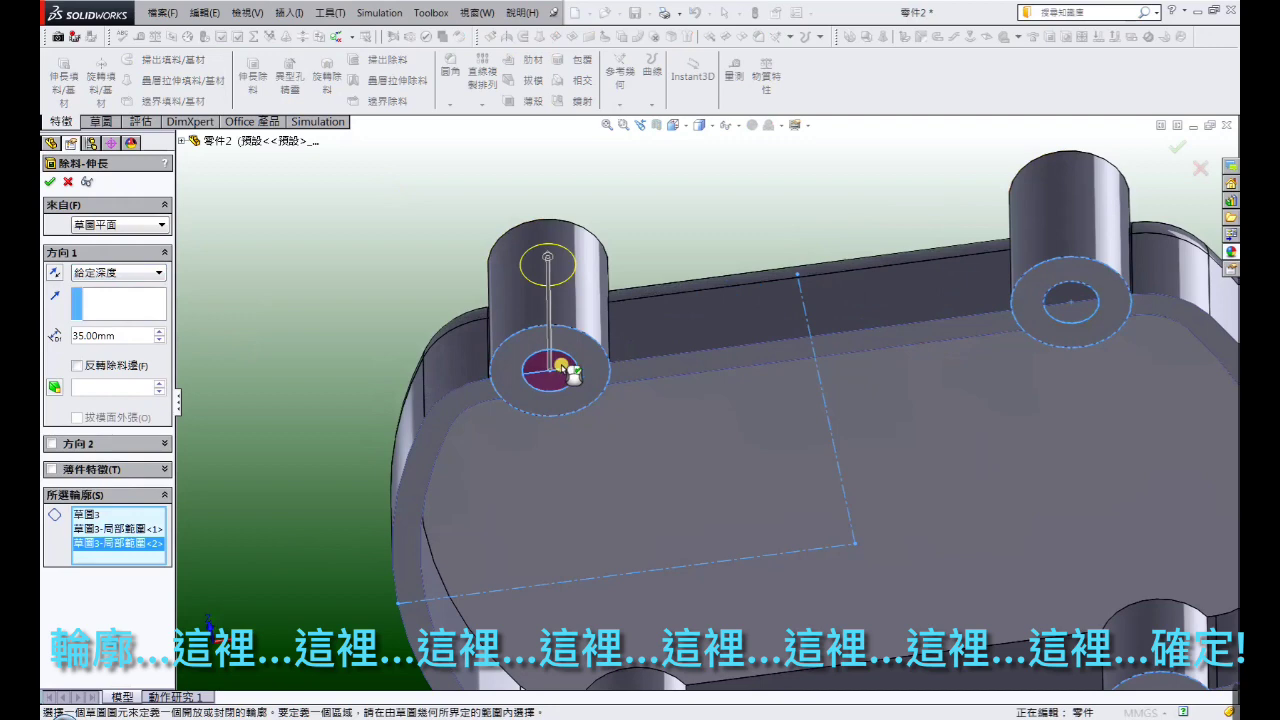
pyautogui.click(1063, 303)
pyautogui.click(1070, 315)
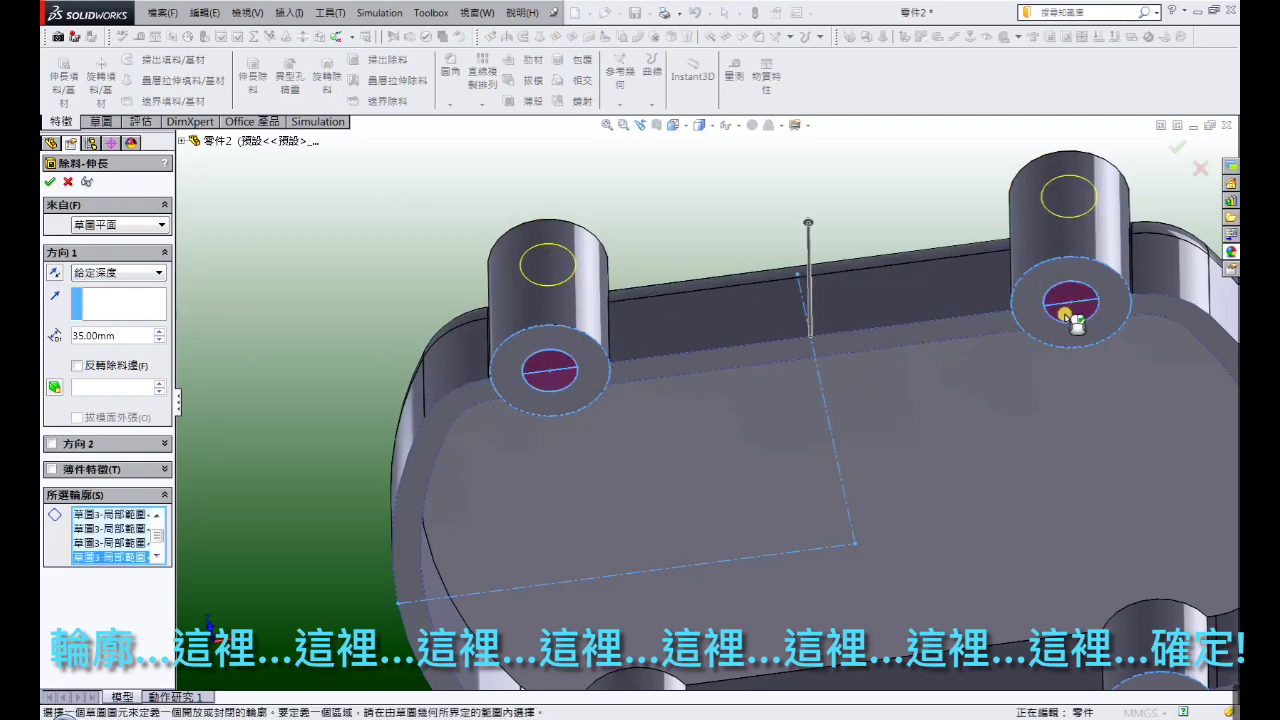
pyautogui.press('f')
pyautogui.scroll(-4, 761, 577)
pyautogui.click(647, 598)
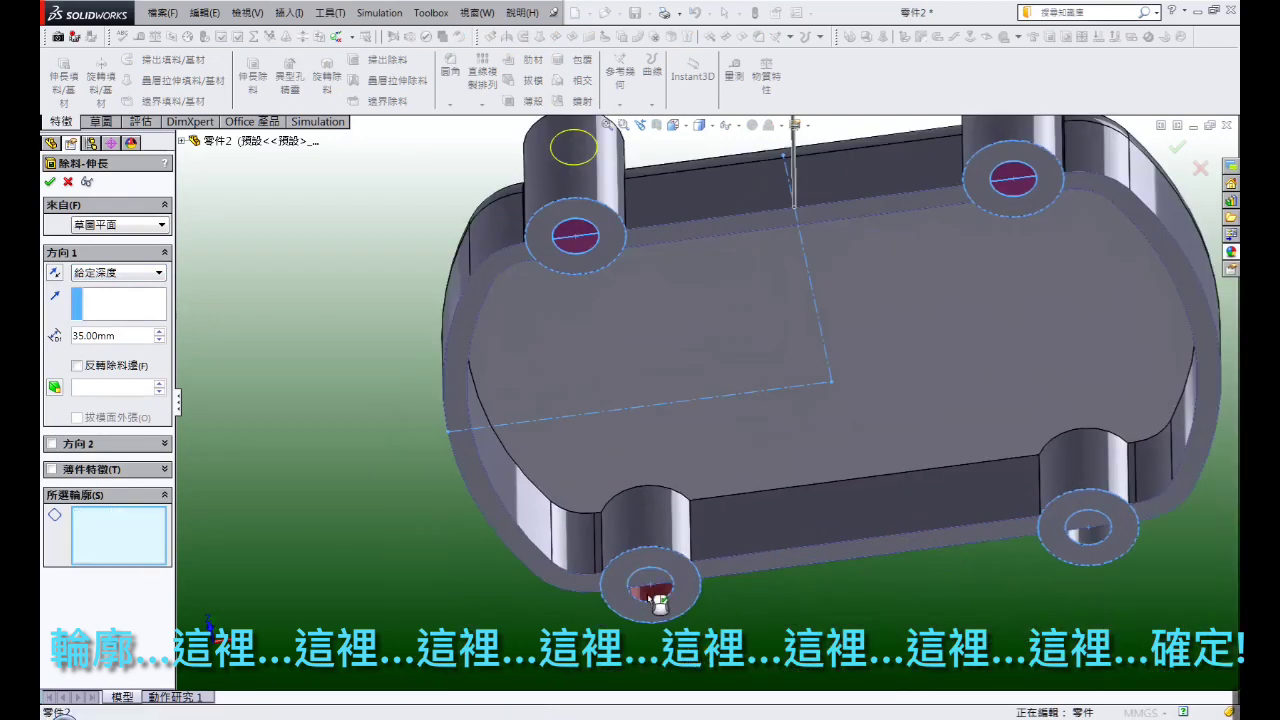
pyautogui.click(1102, 528)
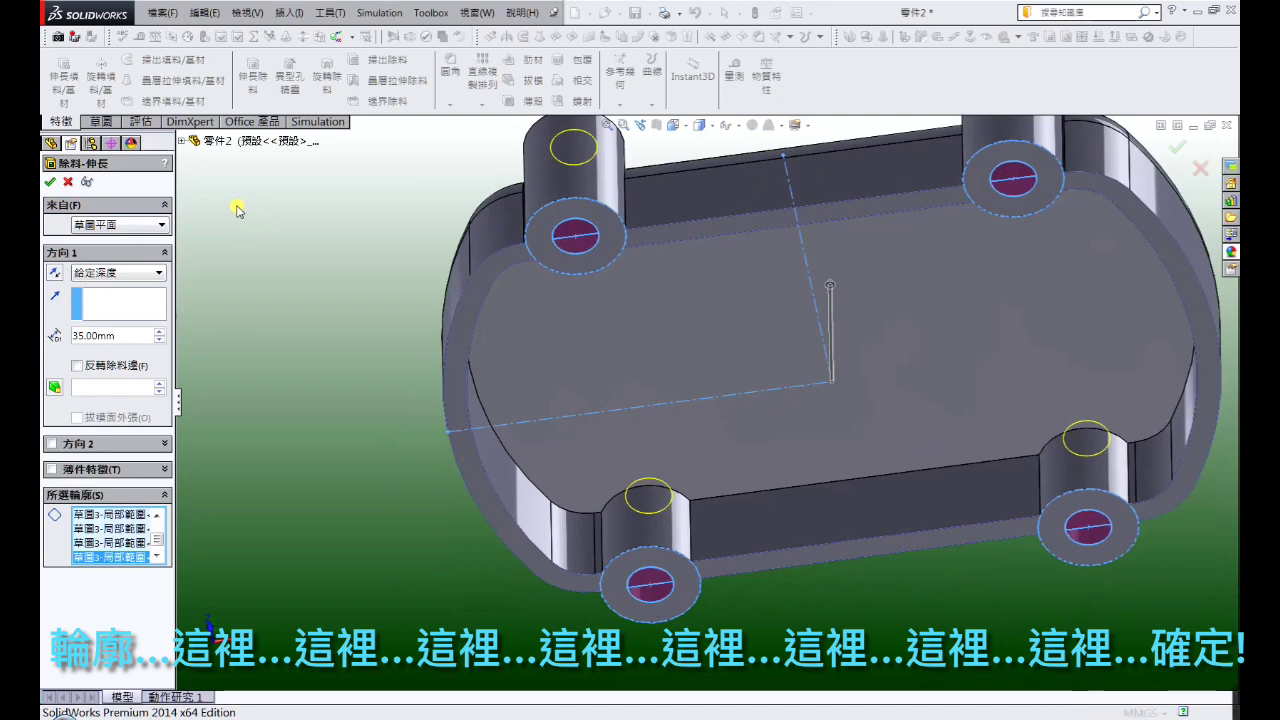
pyautogui.moveTo(237, 209)
pyautogui.mouseDown(button='middle')
pyautogui.moveTo(257, 463)
pyautogui.moveTo(849, 266)
pyautogui.mouseUp(button='middle')
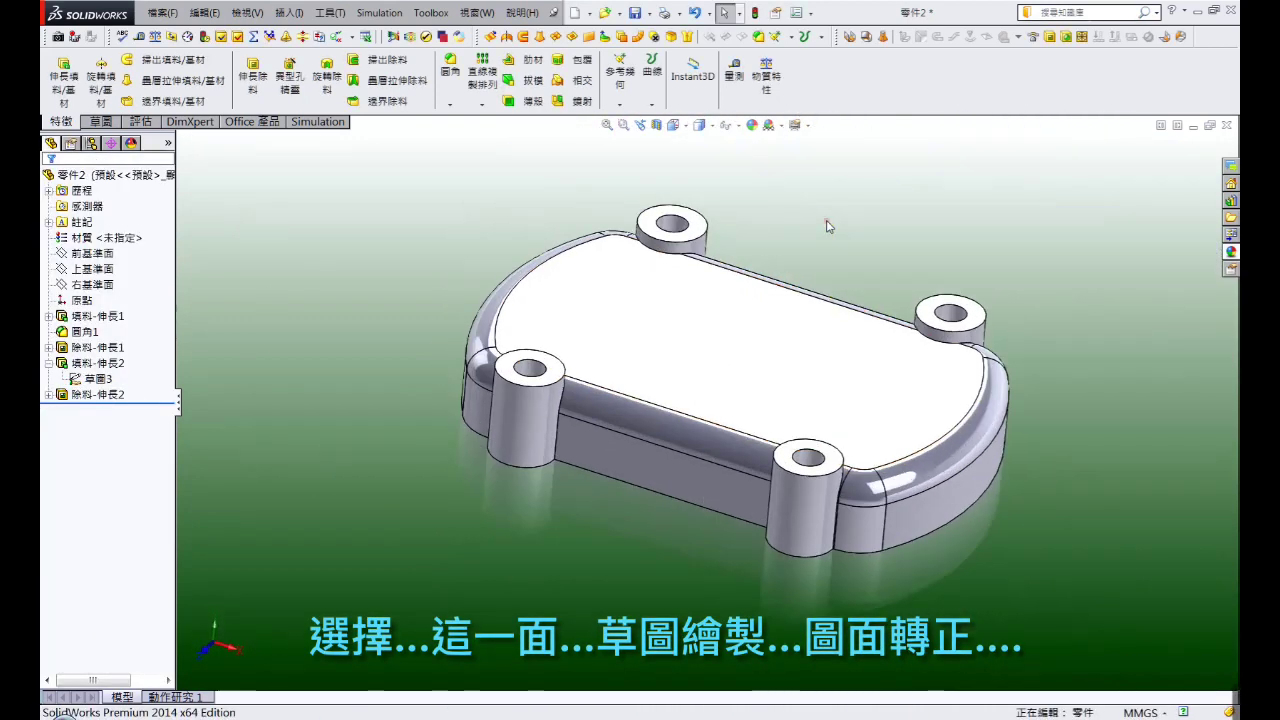
# Start a new sketch on the tray's top face, viewed Normal To
pyautogui.click(772, 339)
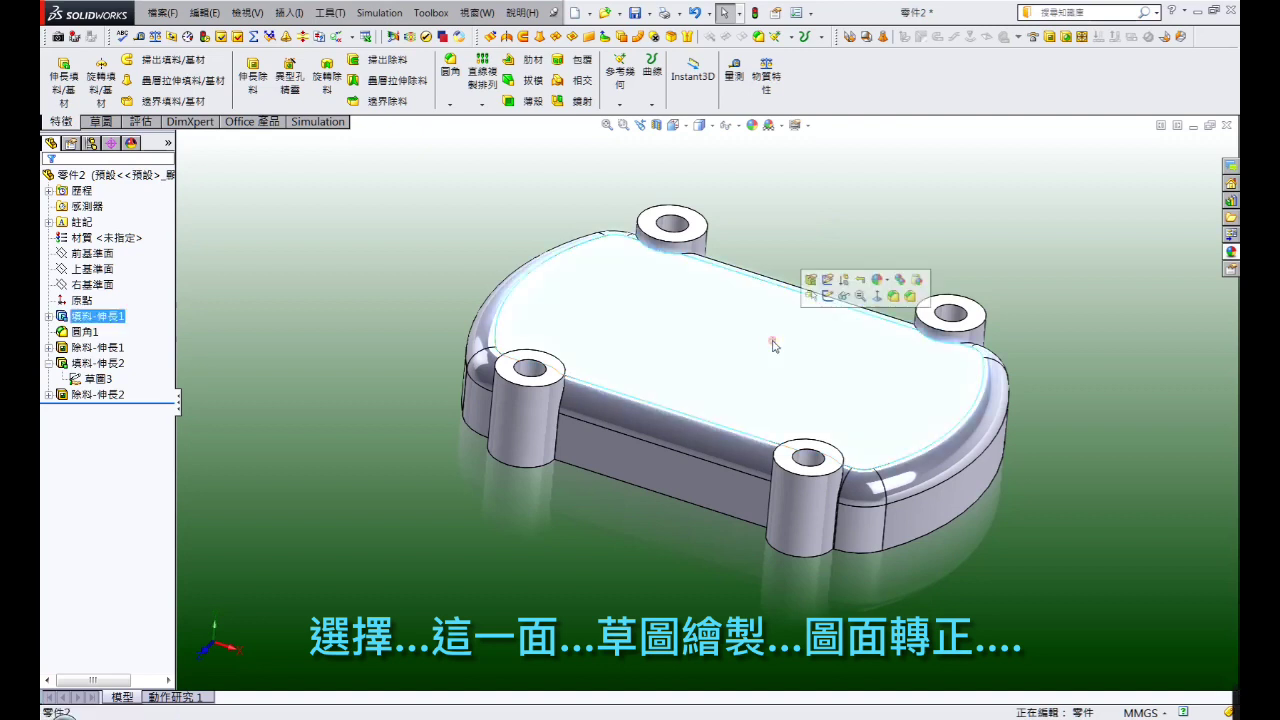
pyautogui.click(828, 297)
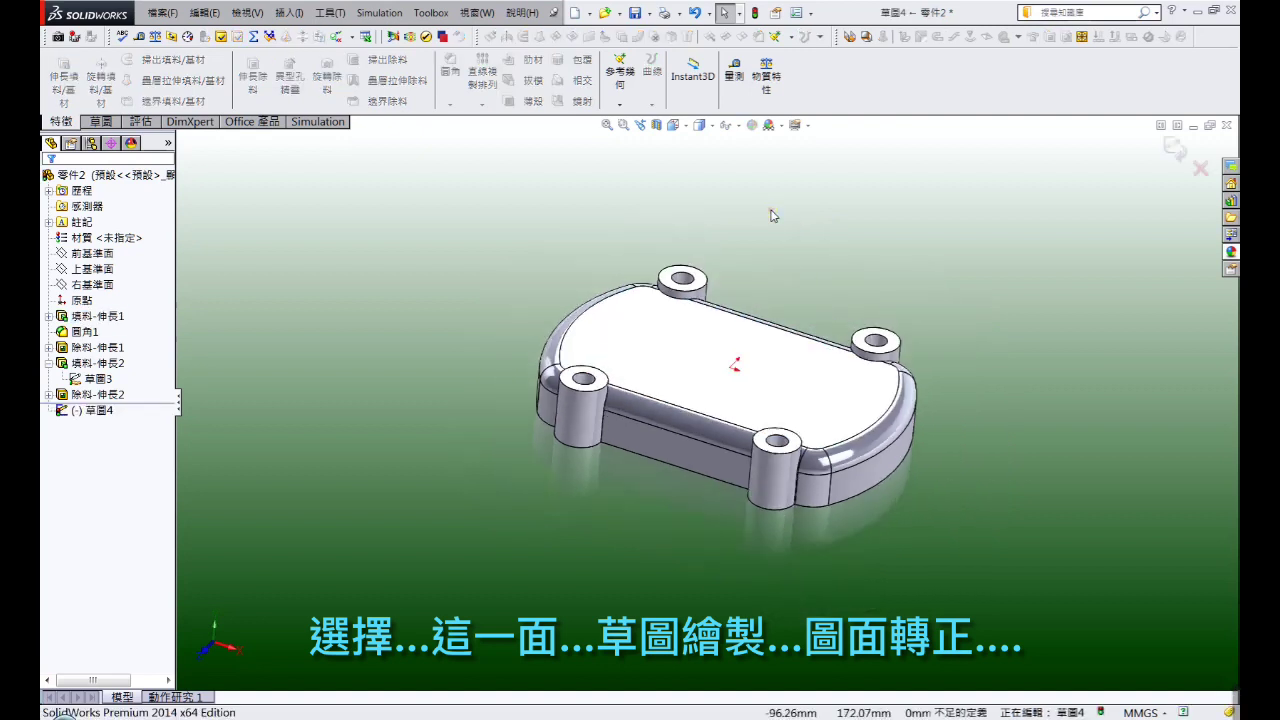
pyautogui.click(674, 126)
pyautogui.click(753, 201)
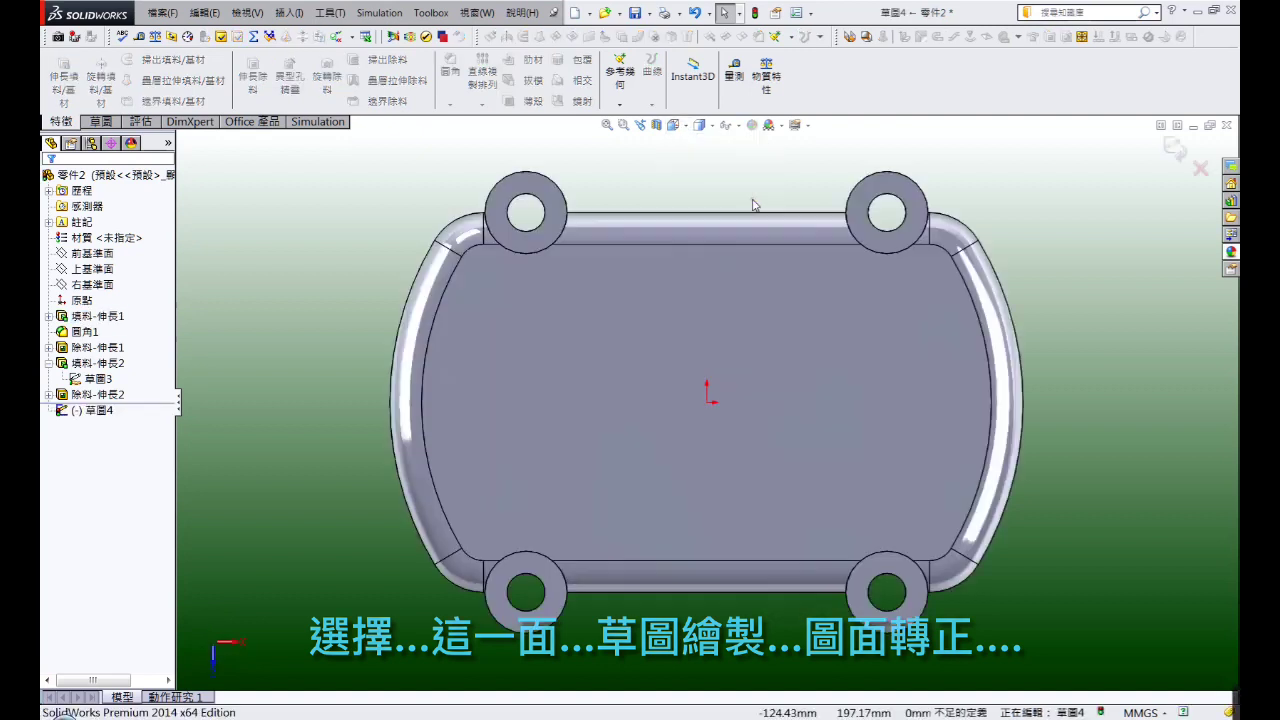
# Draw a construction line from the top edge down to the origin, then right
pyautogui.click(103, 121)
pyautogui.click(124, 62)
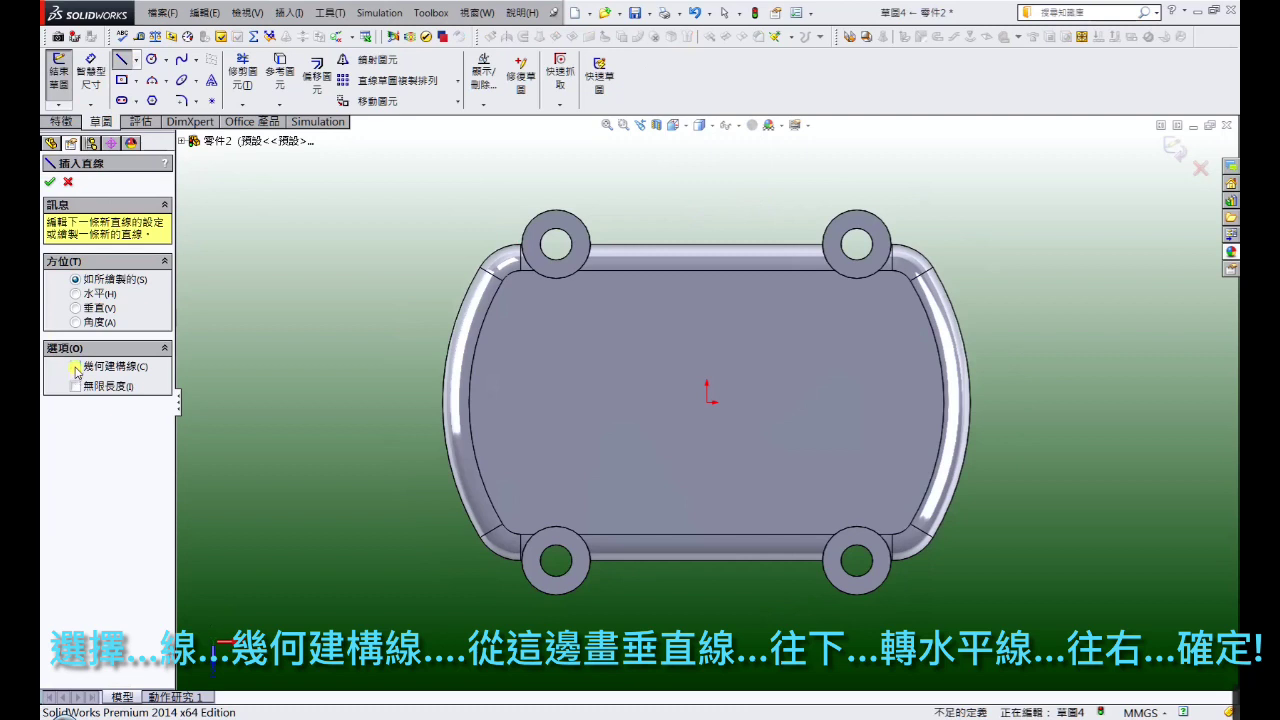
pyautogui.click(707, 271)
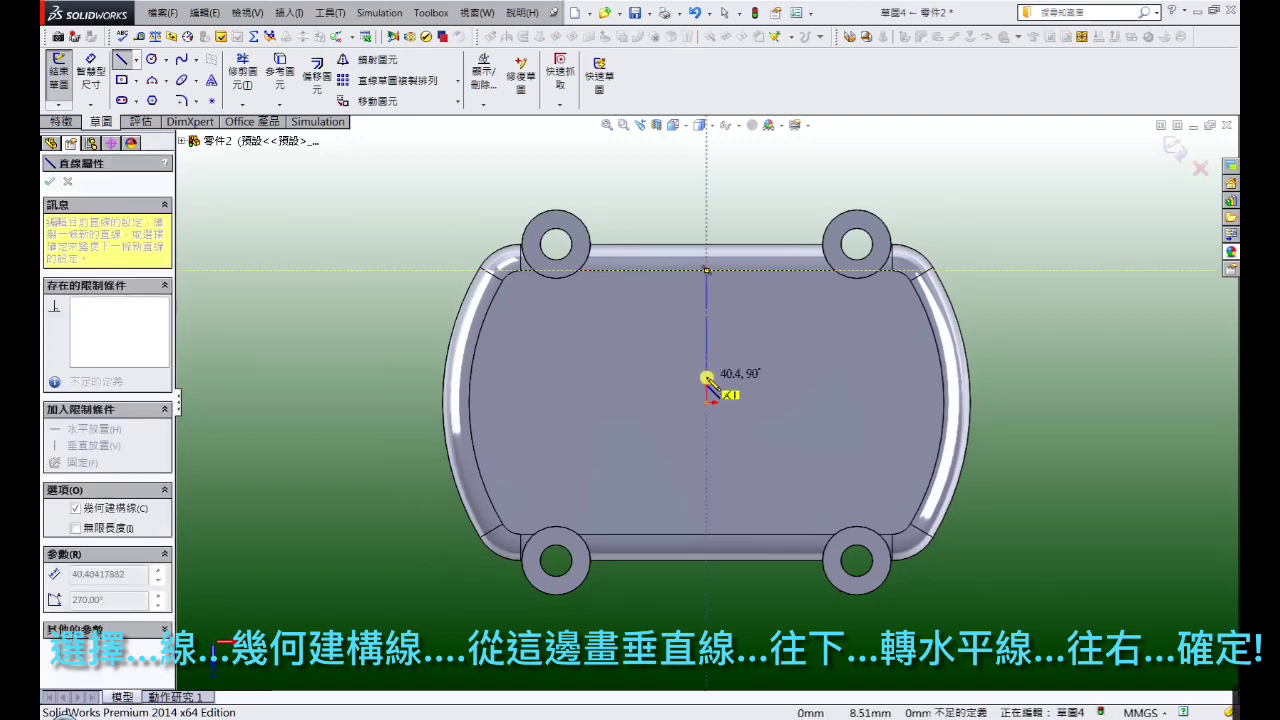
pyautogui.click(707, 402)
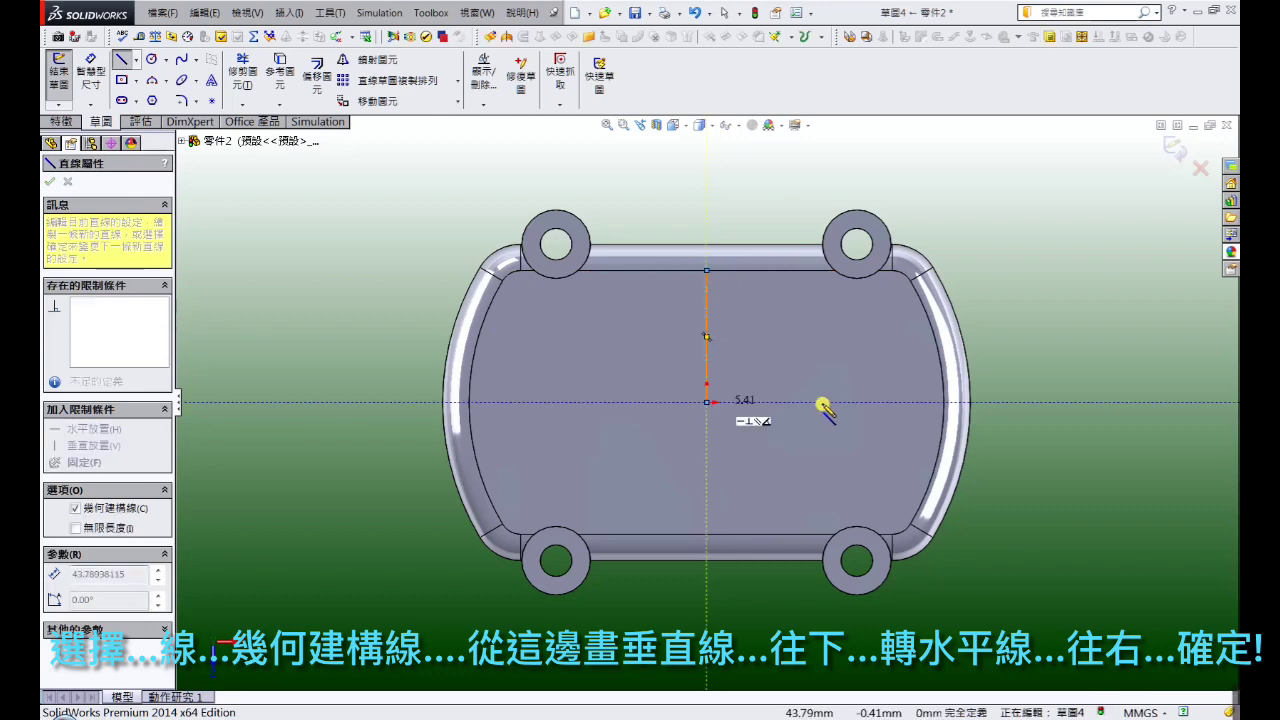
pyautogui.click(905, 403)
pyautogui.rightClick(905, 403)
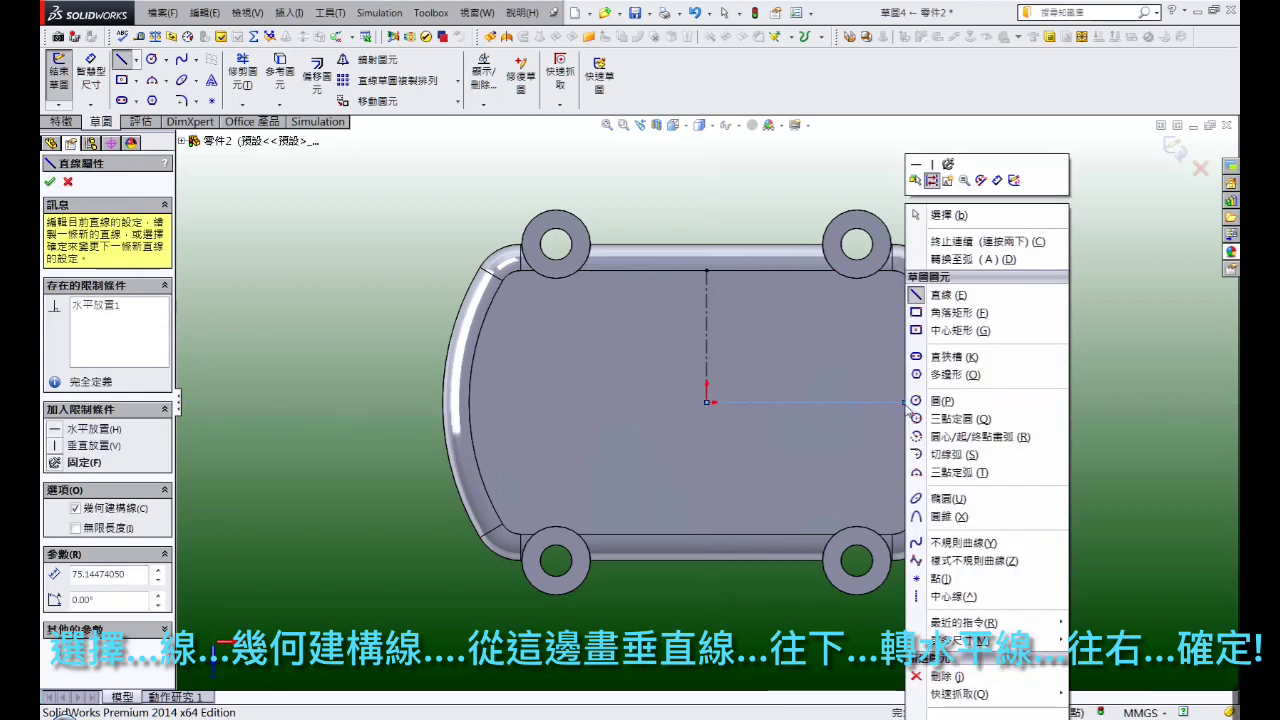
pyautogui.click(963, 214)
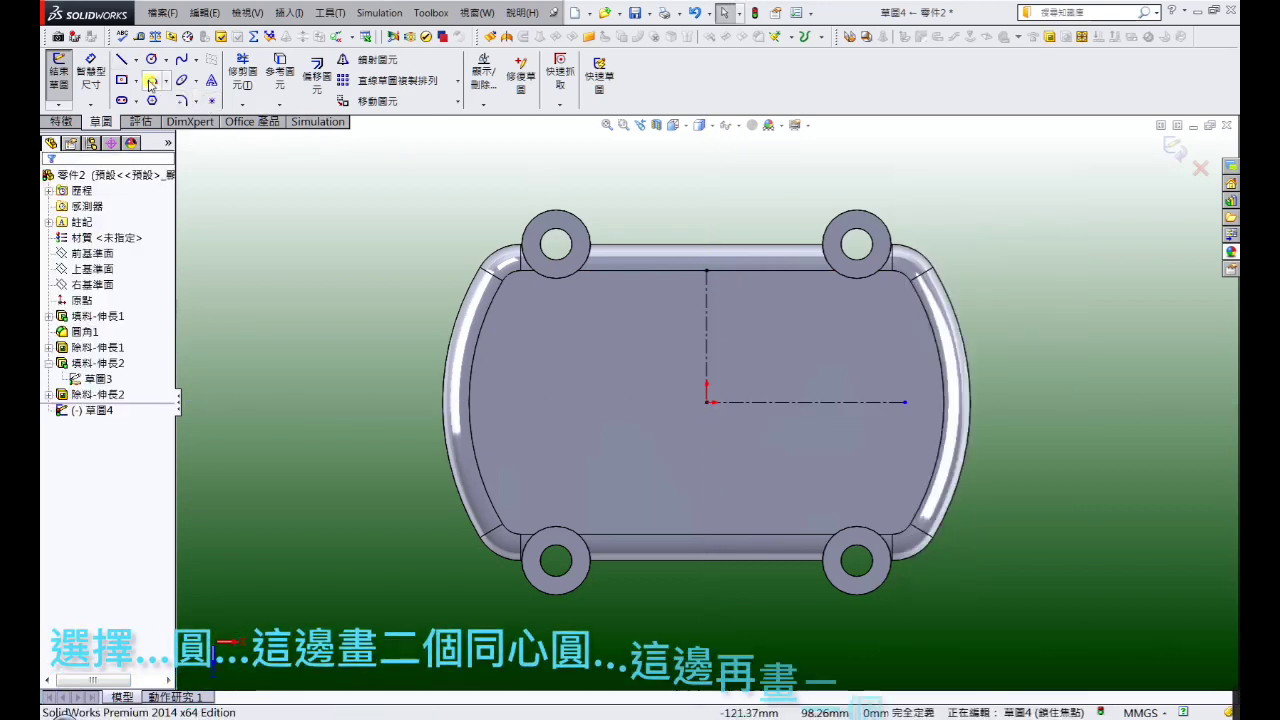
# Draw a circle centred on the horizontal construction line for the right pair
pyautogui.click(153, 60)
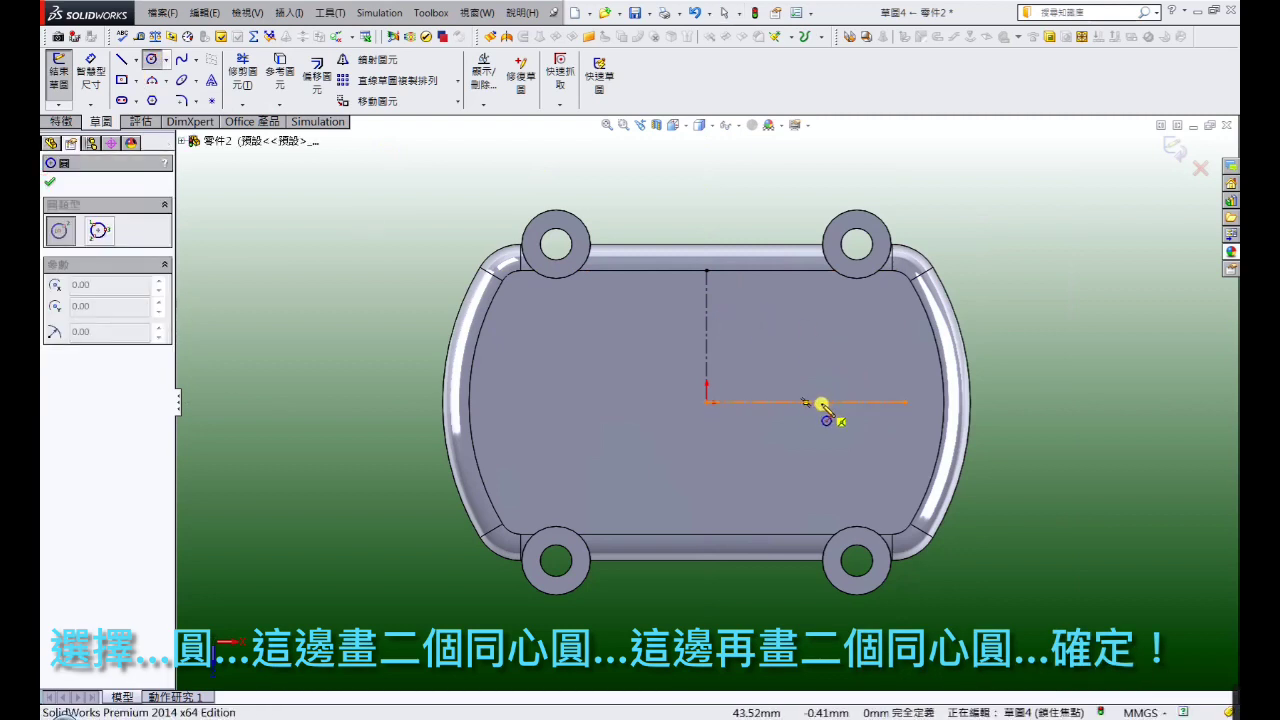
pyautogui.click(816, 402)
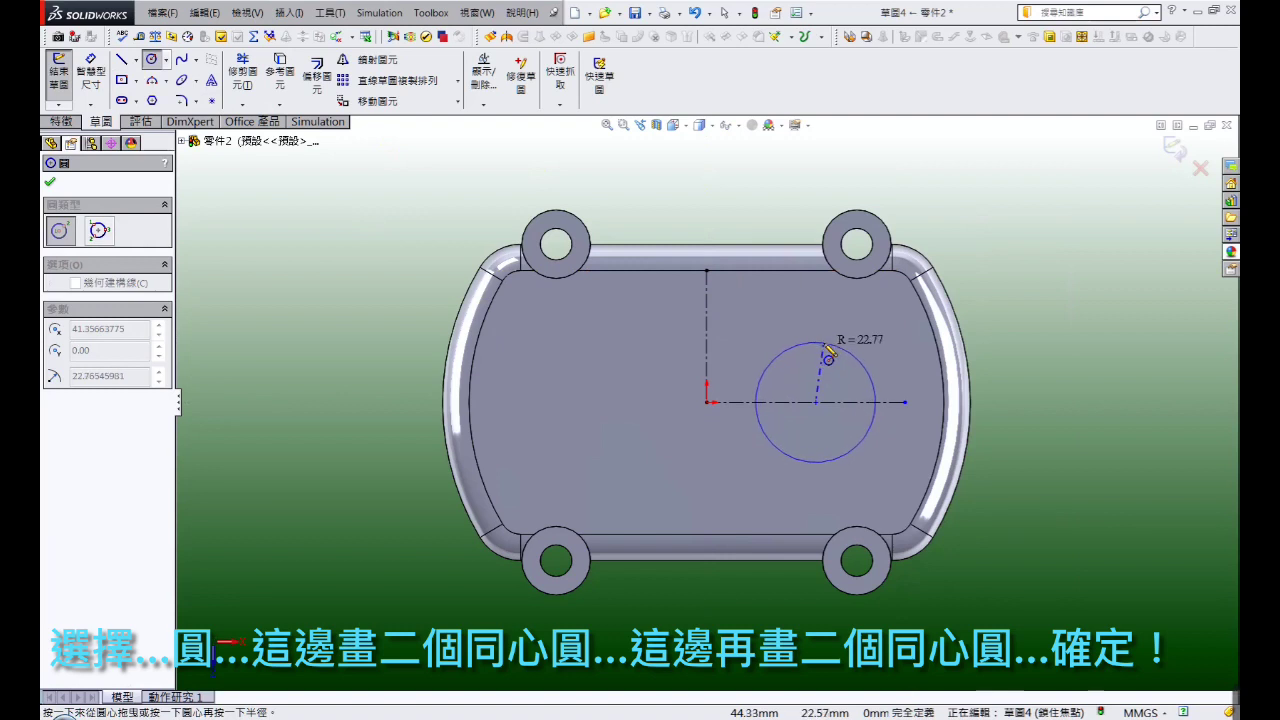
pyautogui.click(820, 343)
pyautogui.click(817, 403)
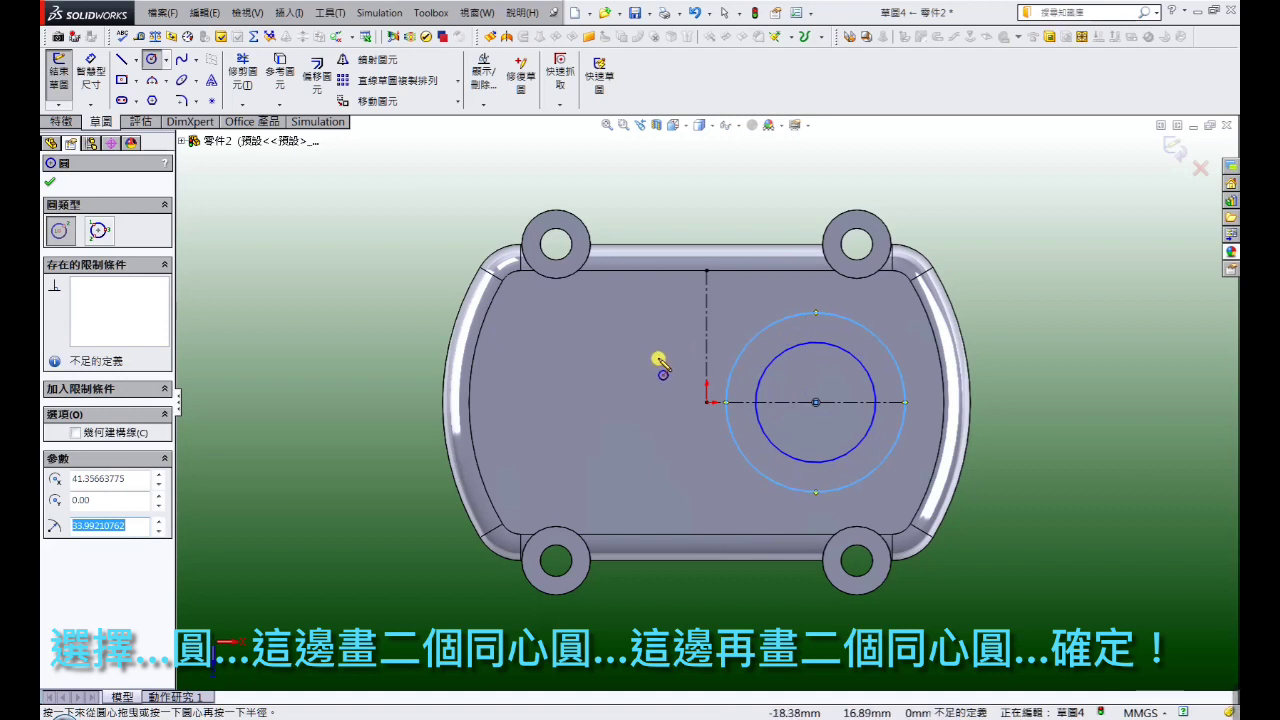
# Draw a small and a larger concentric circle for the left pair
pyautogui.click(658, 357)
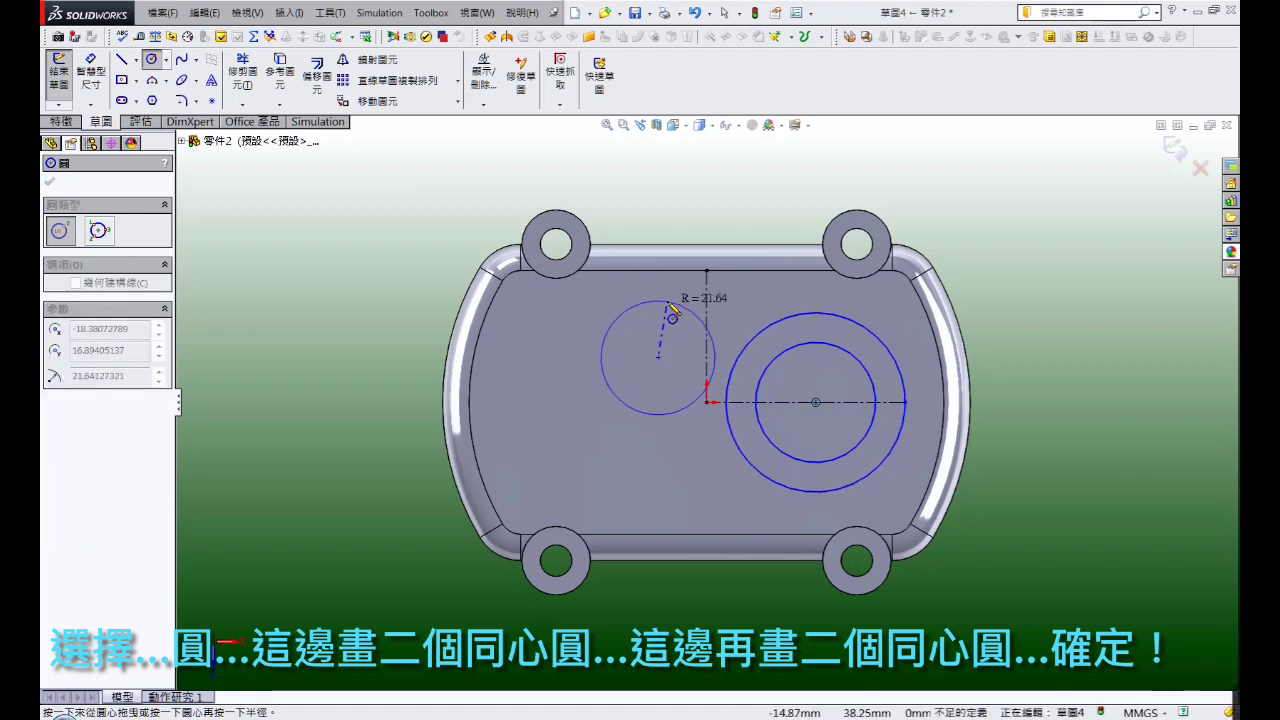
pyautogui.click(671, 314)
pyautogui.click(658, 357)
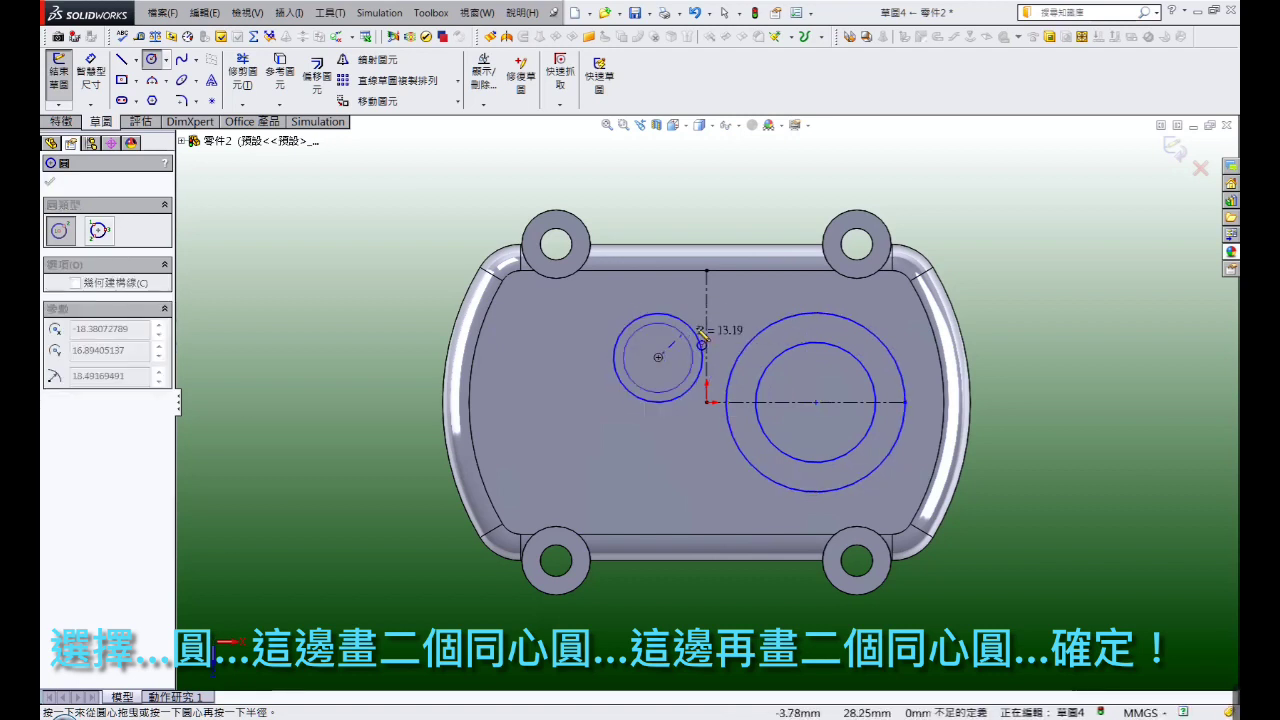
pyautogui.click(734, 338)
pyautogui.rightClick(734, 336)
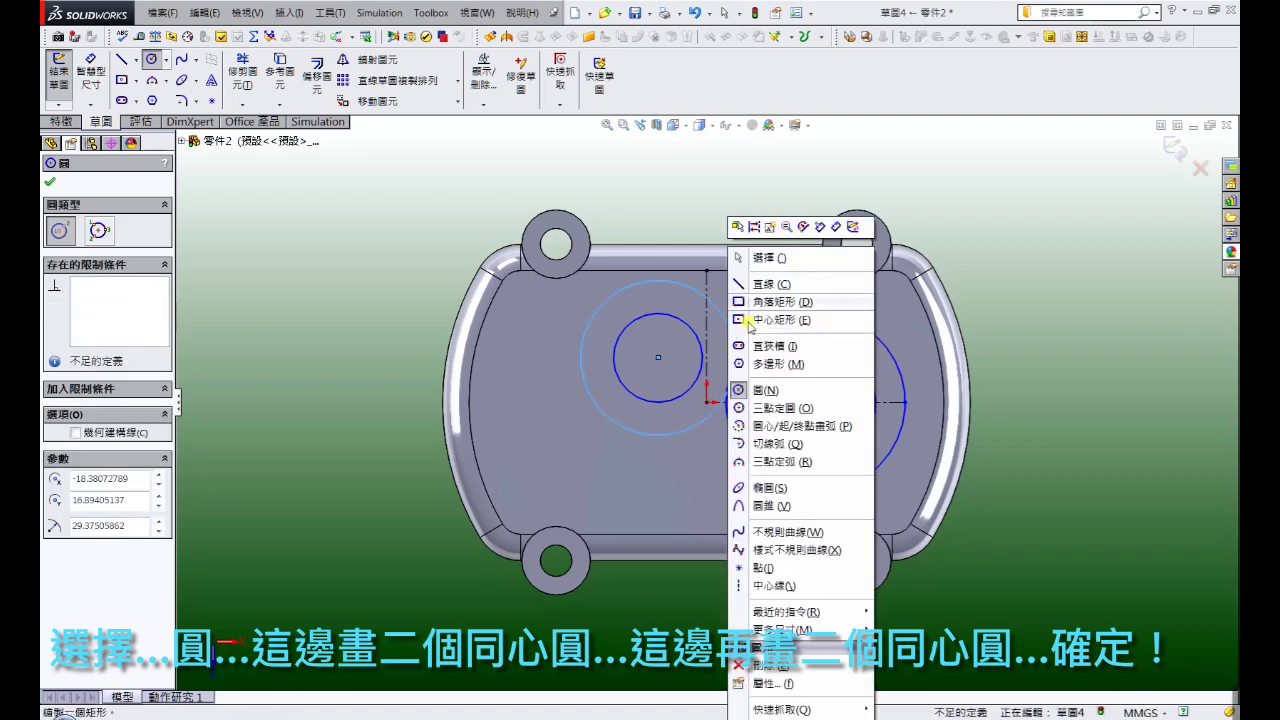
pyautogui.click(756, 258)
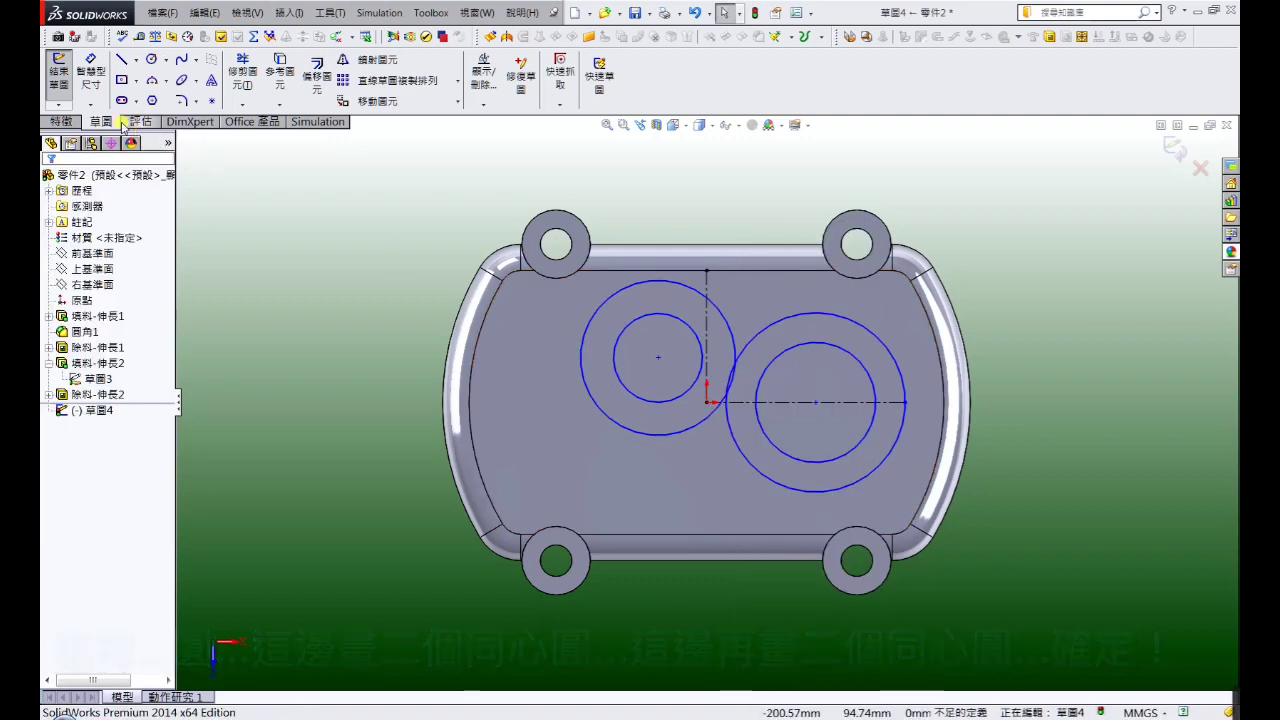
pyautogui.click(90, 72)
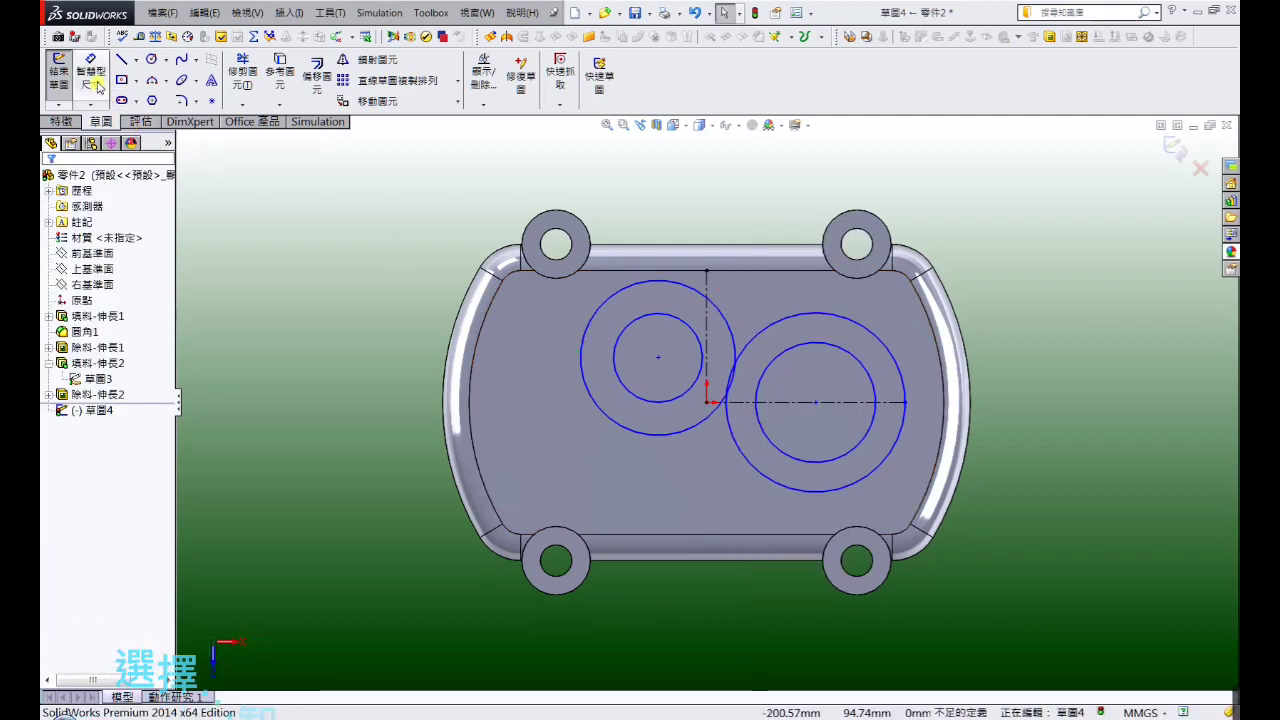
# Dimension the left circle pair at Ø28 inner and Ø60 outer
pyautogui.click(634, 401)
pyautogui.click(608, 452)
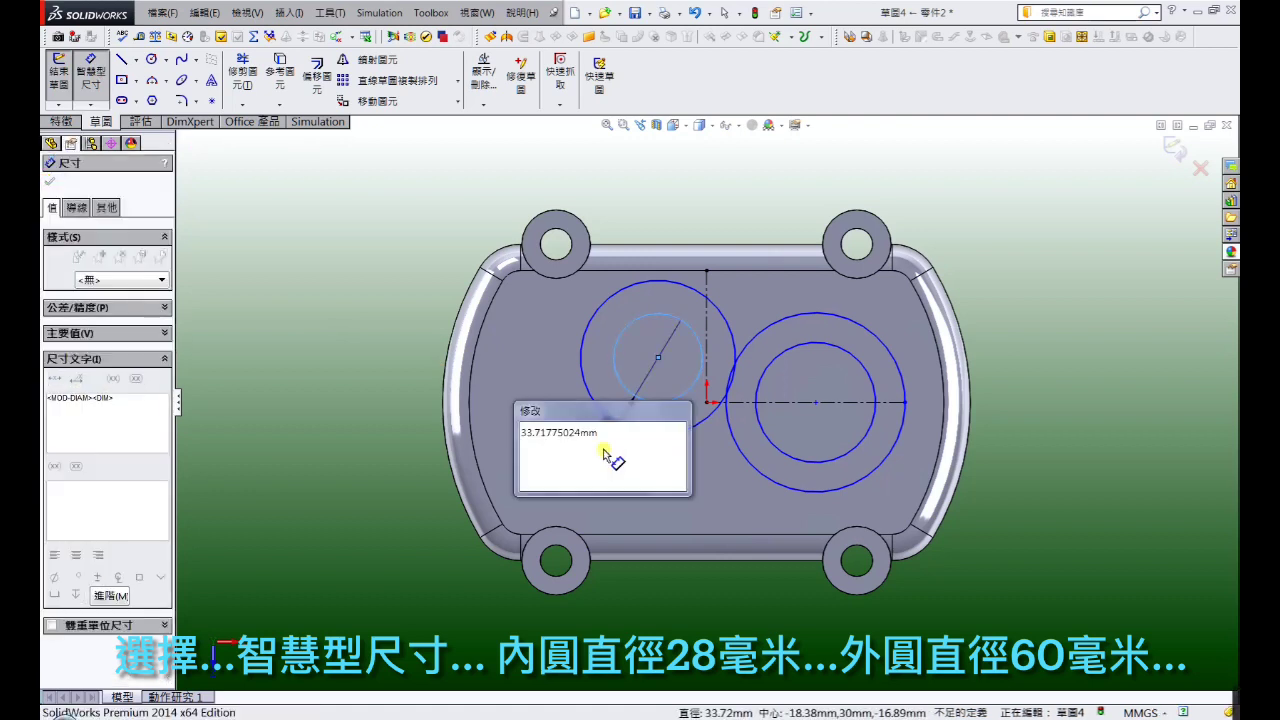
pyautogui.rightClick(517, 472)
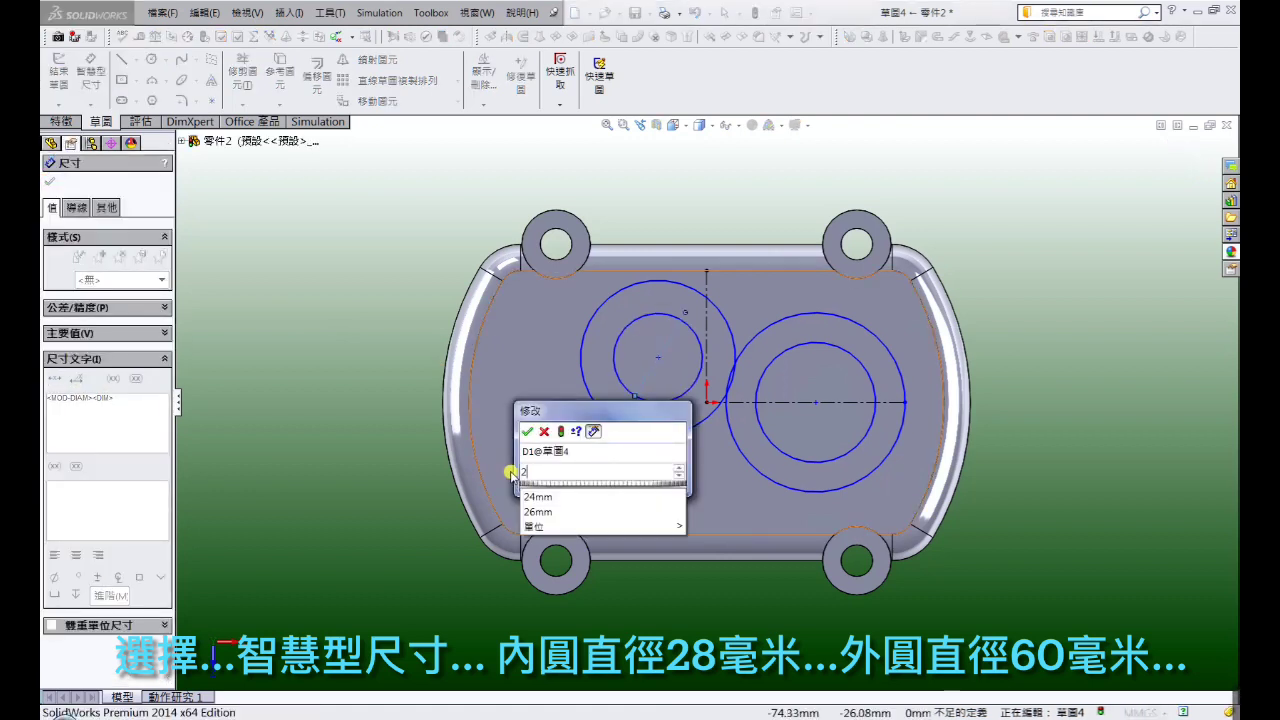
pyautogui.write('8')
pyautogui.click(511, 475)
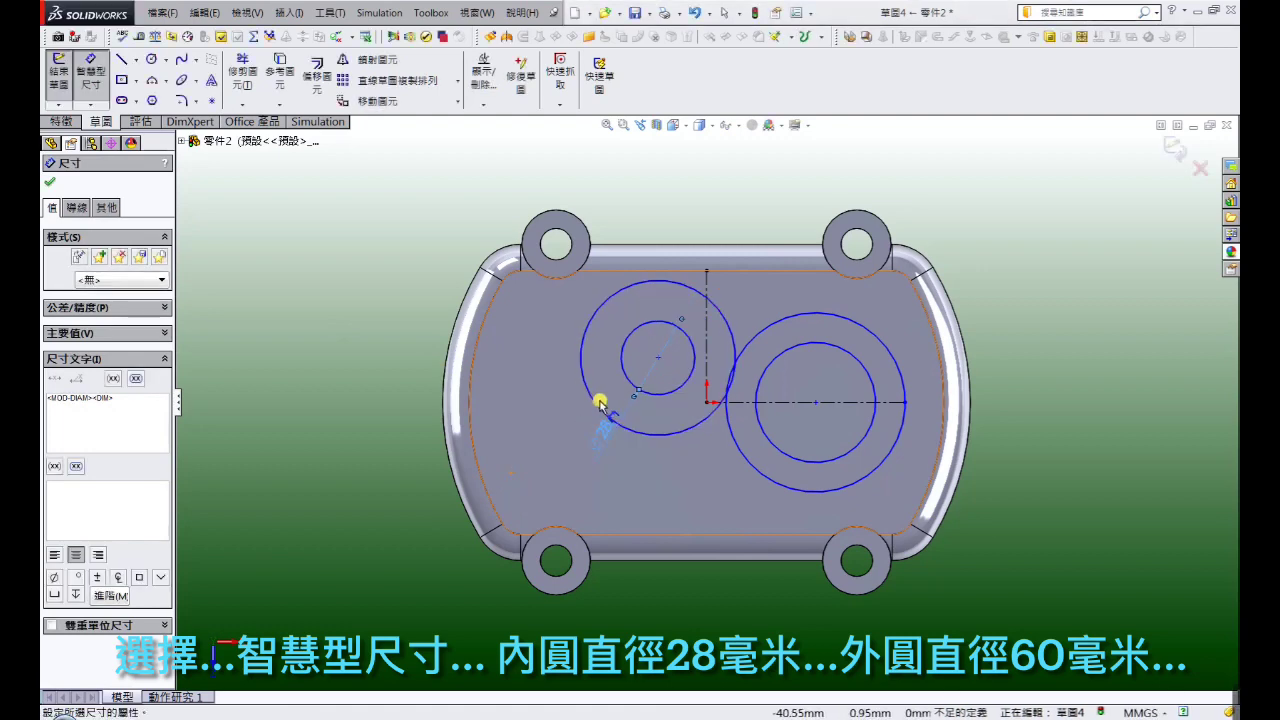
pyautogui.click(591, 403)
pyautogui.click(576, 416)
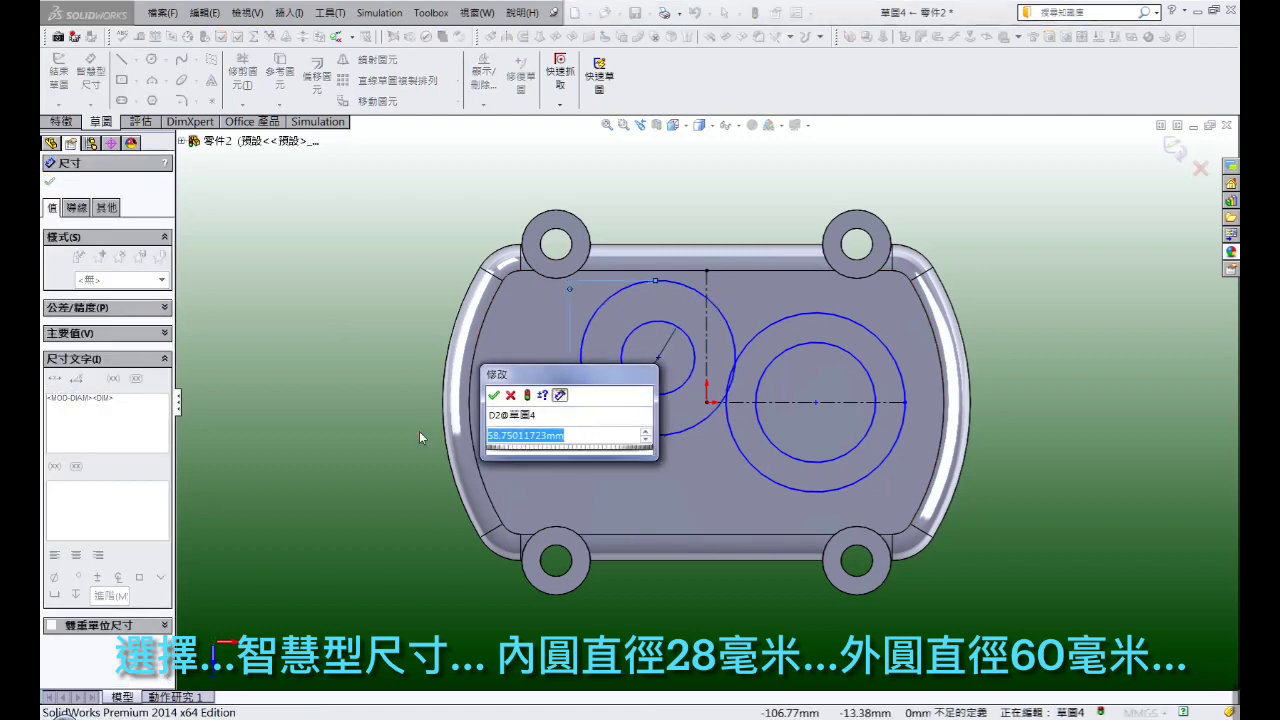
pyautogui.write('60')
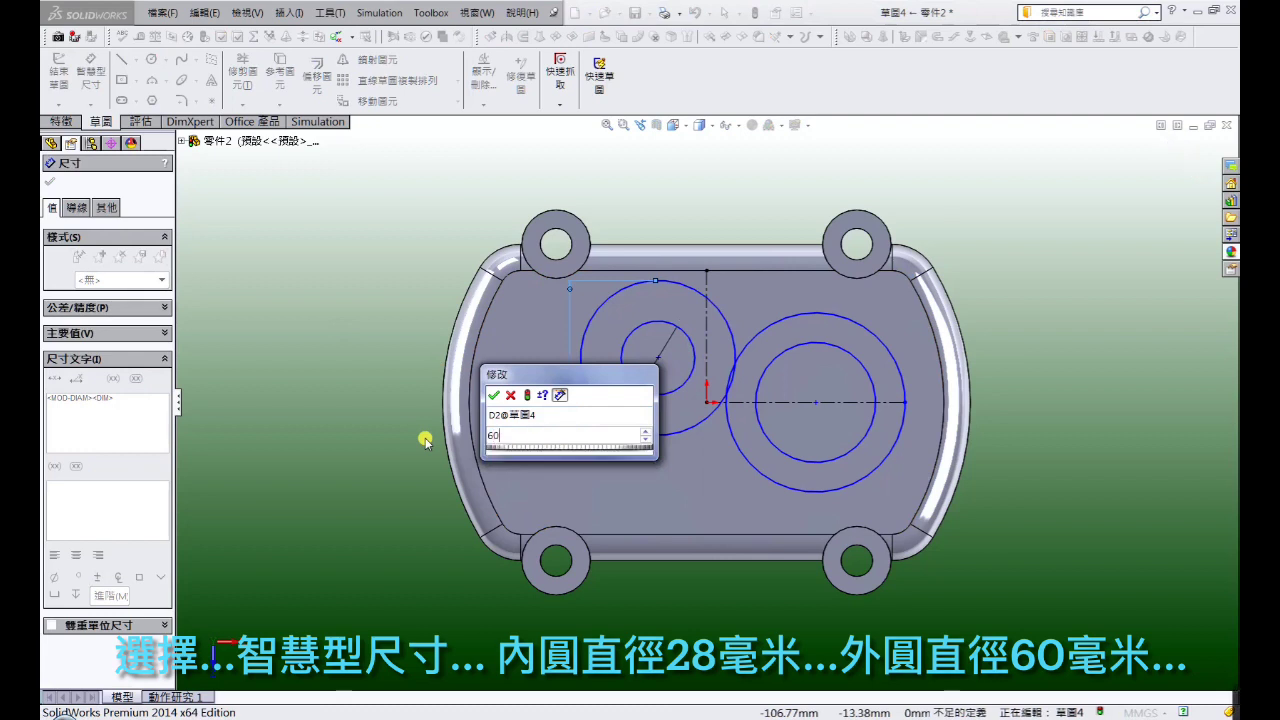
pyautogui.press('Return')
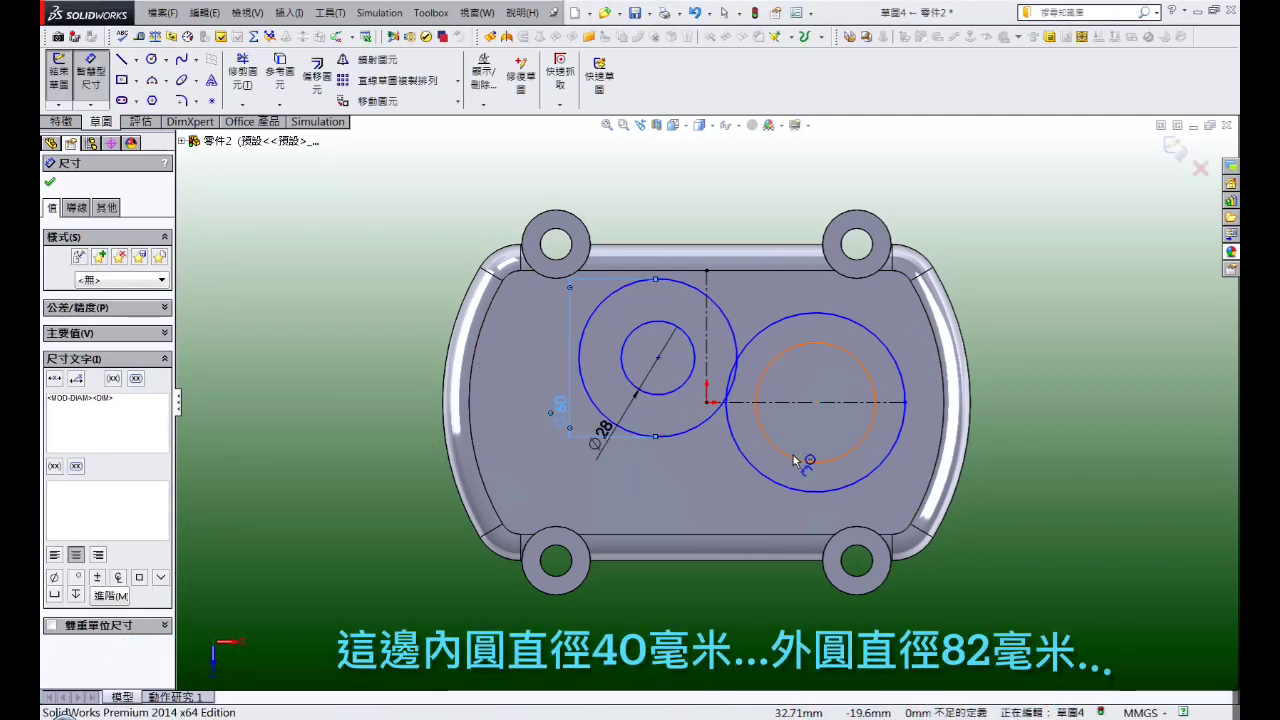
# Dimension the right circle pair at Ø40 inner and Ø82 outer
pyautogui.click(806, 458)
pyautogui.click(752, 484)
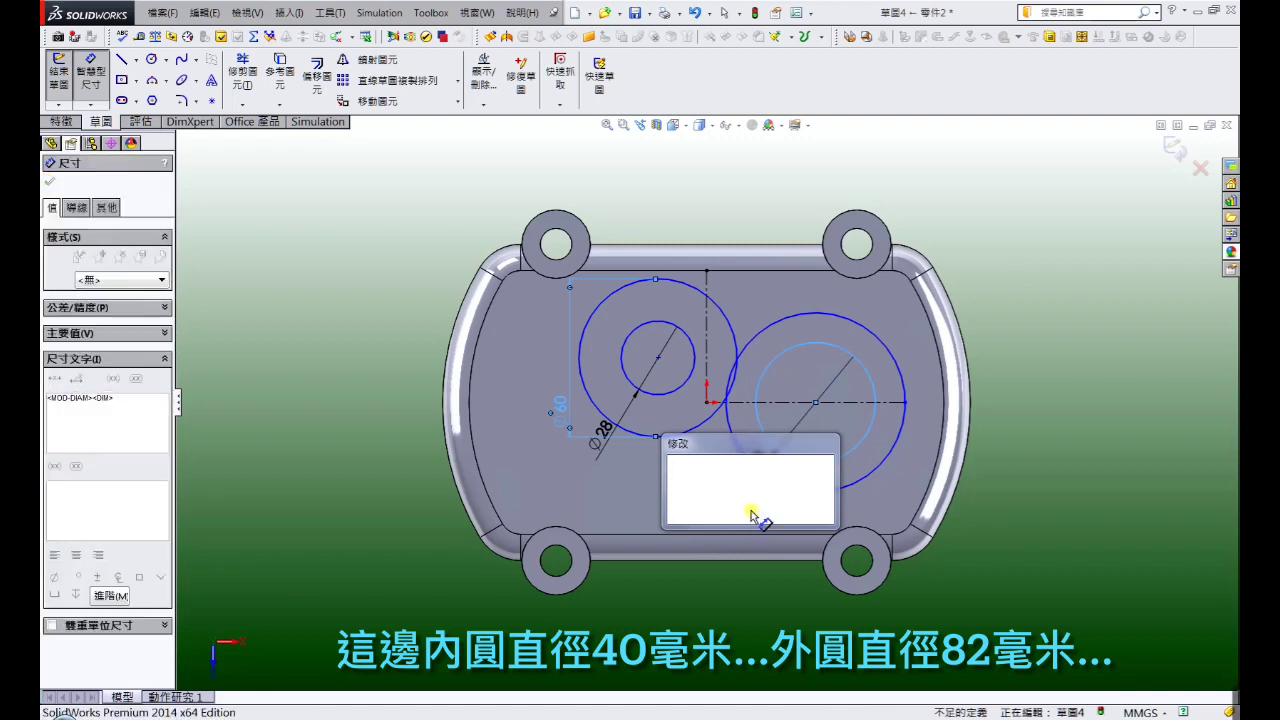
pyautogui.write('40')
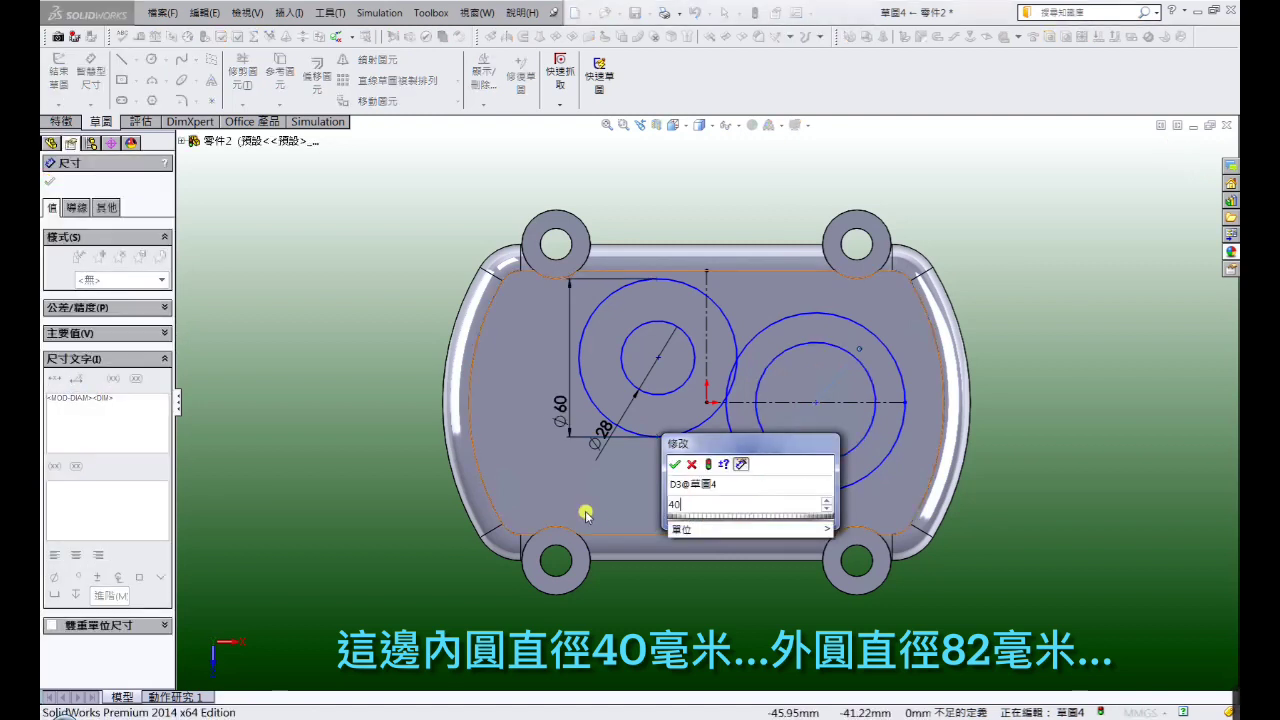
pyautogui.press('Return')
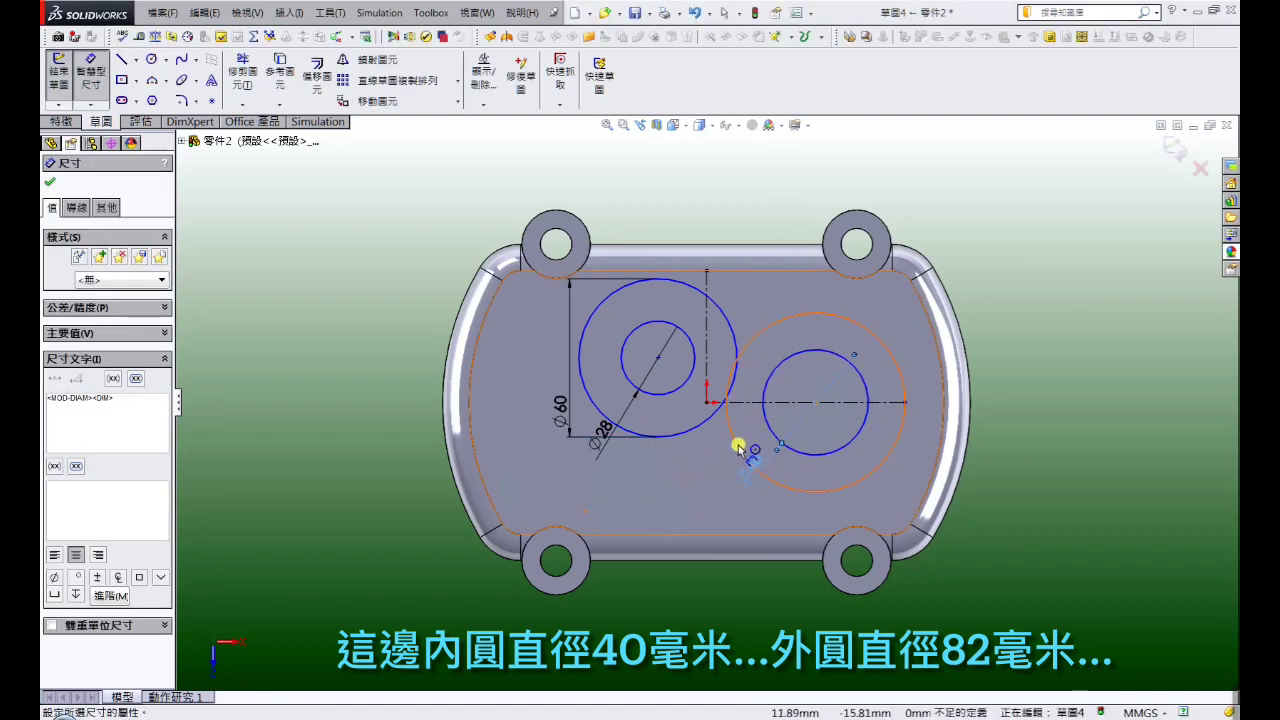
pyautogui.click(740, 450)
pyautogui.click(726, 466)
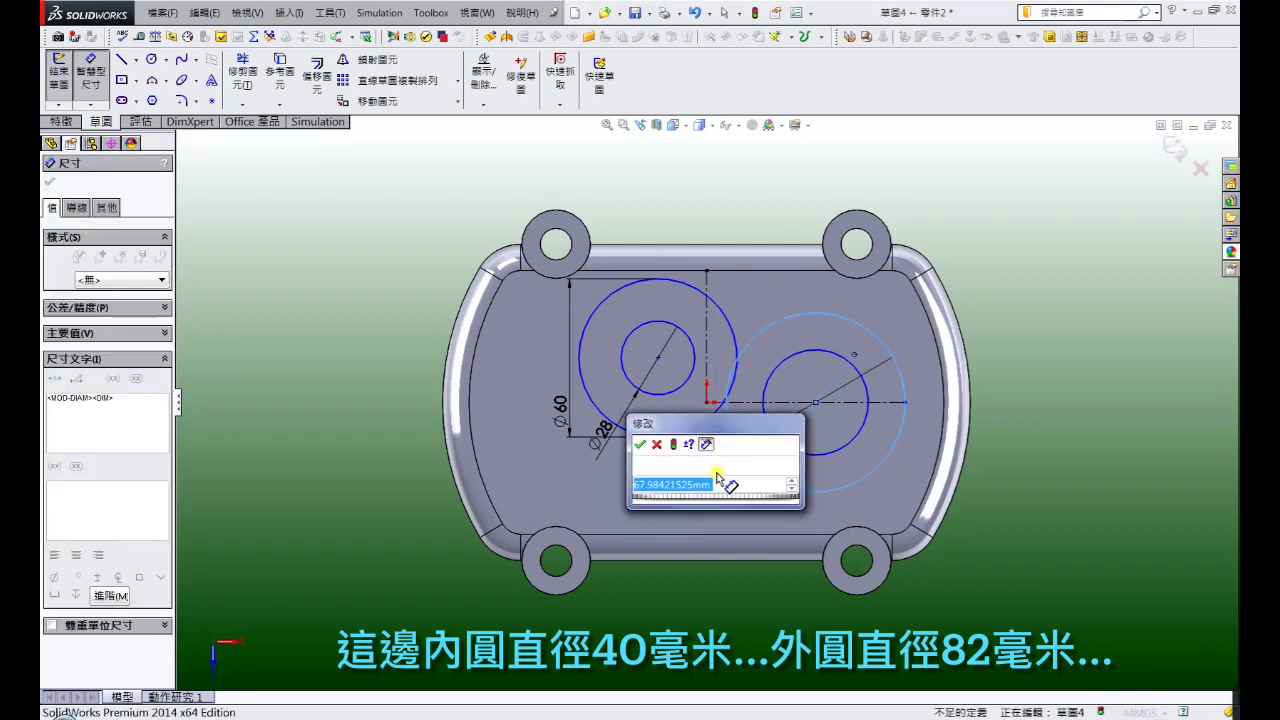
pyautogui.write('8')
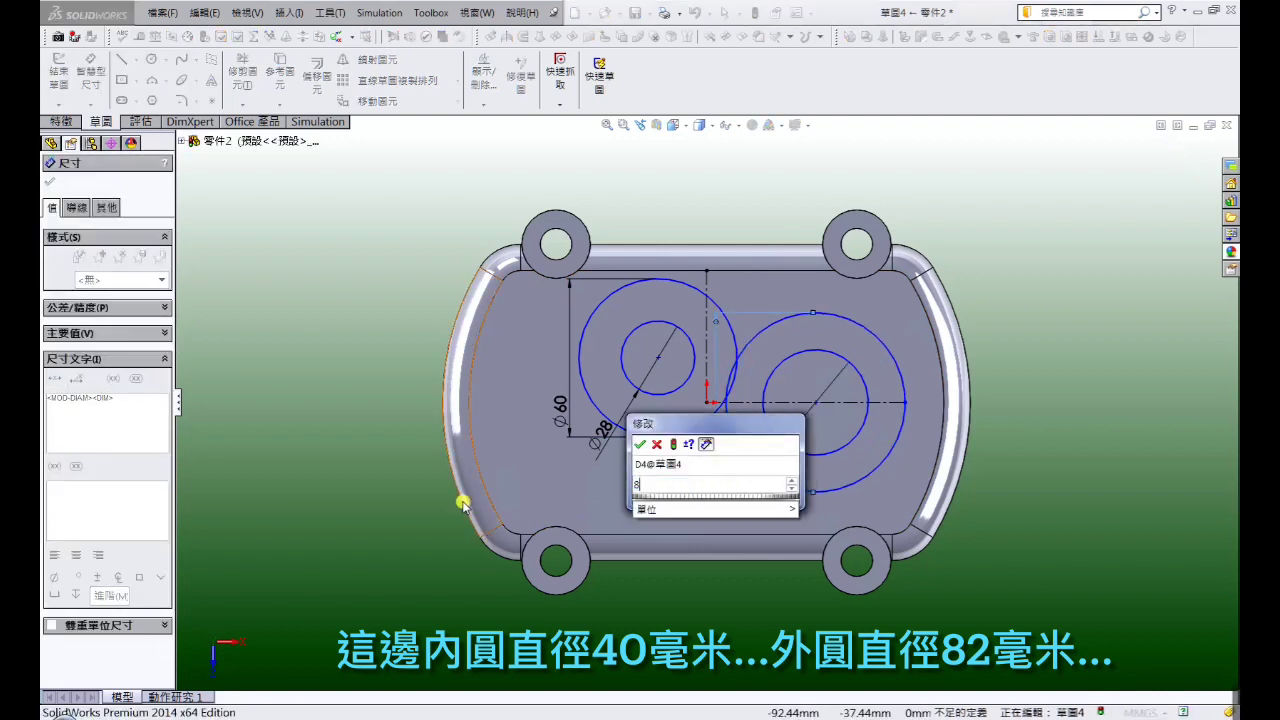
pyautogui.write('2')
pyautogui.press('Return')
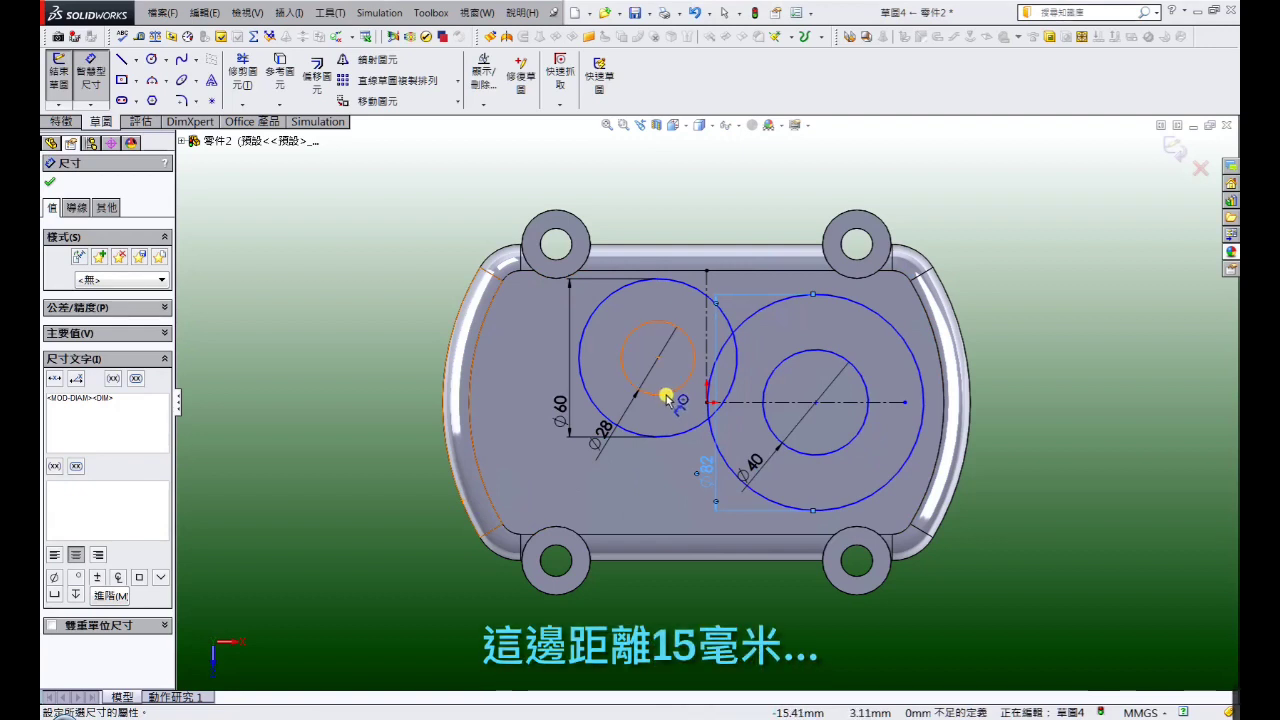
# Place the left circle centre 15 mm above the horizontal centreline
pyautogui.click(668, 400)
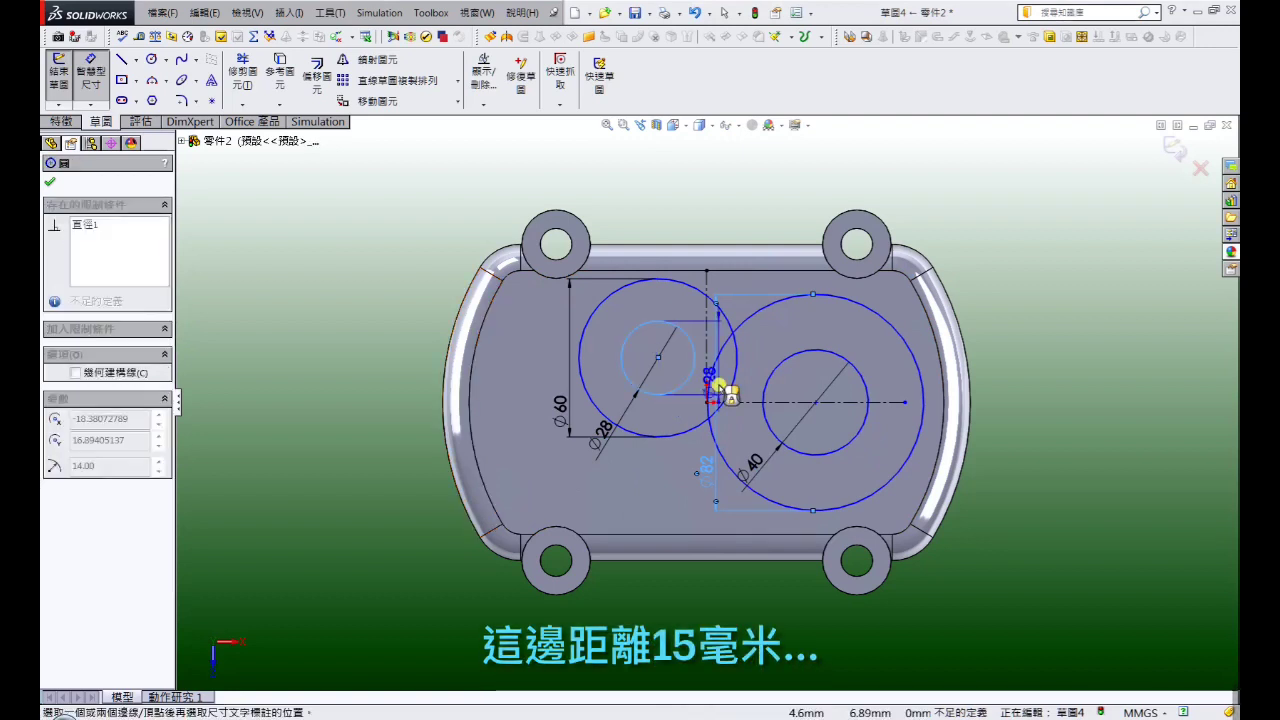
pyautogui.click(735, 403)
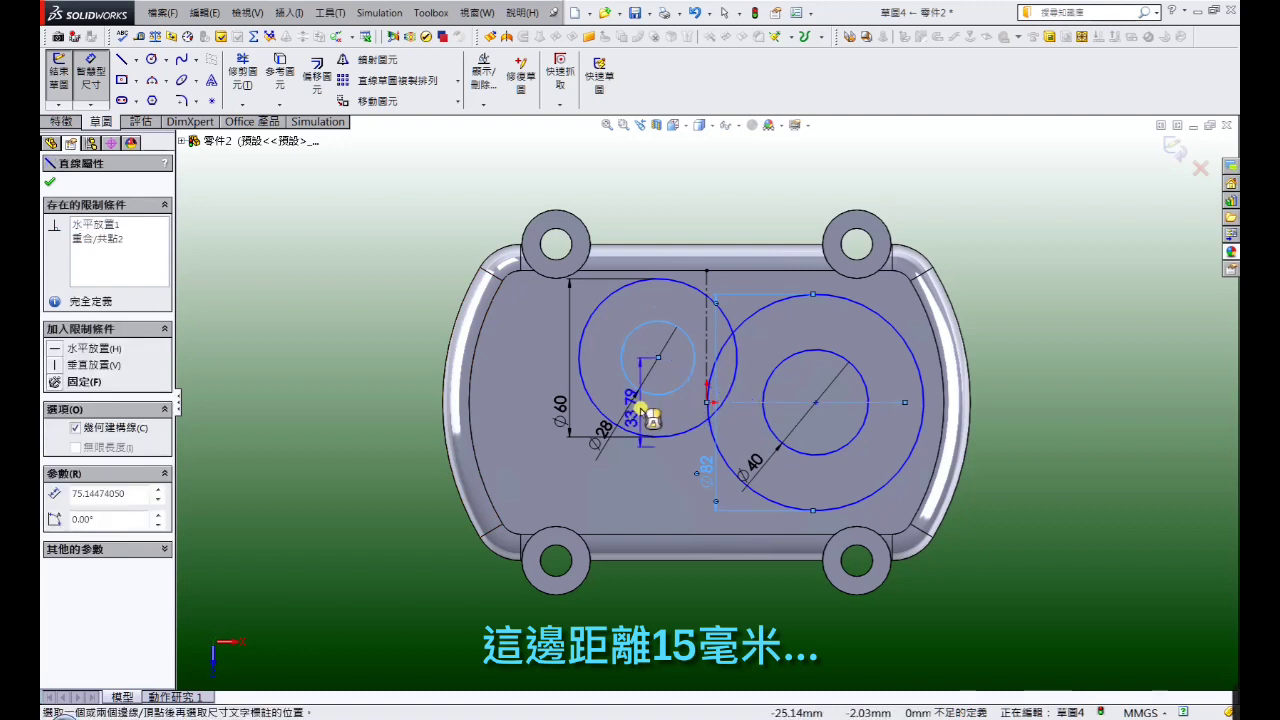
pyautogui.click(552, 398)
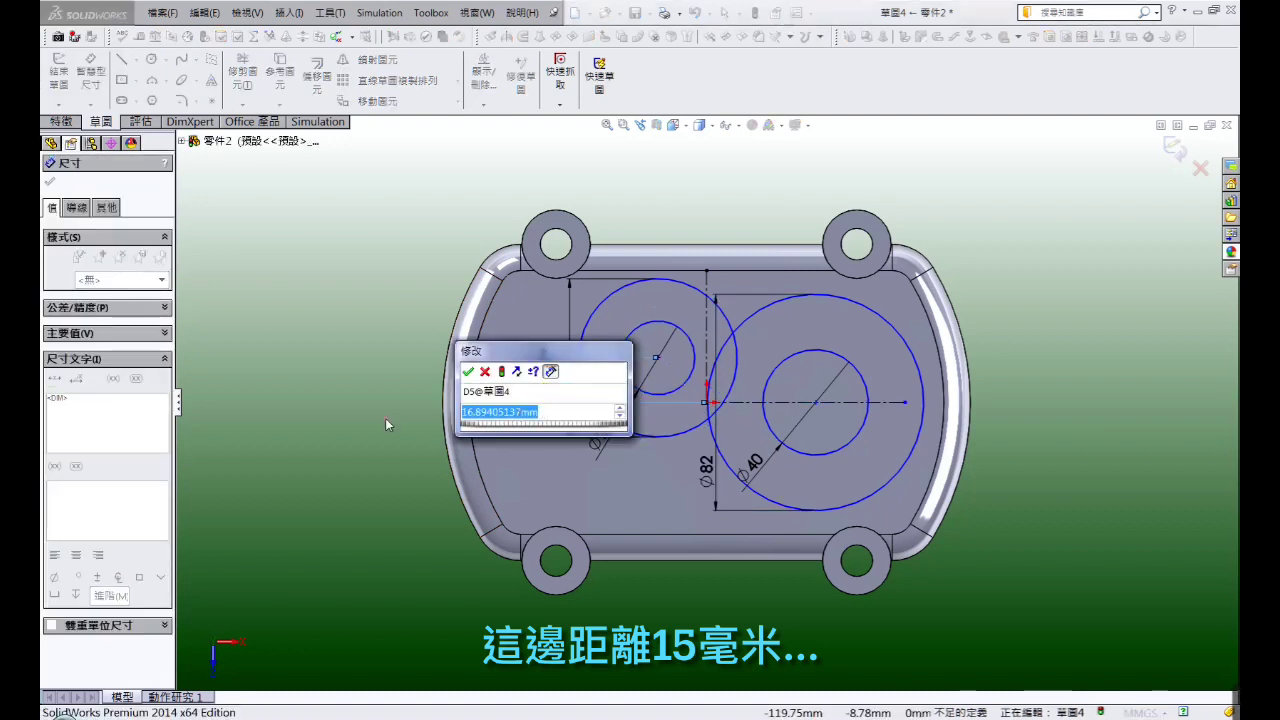
pyautogui.write('15')
pyautogui.press('Return')
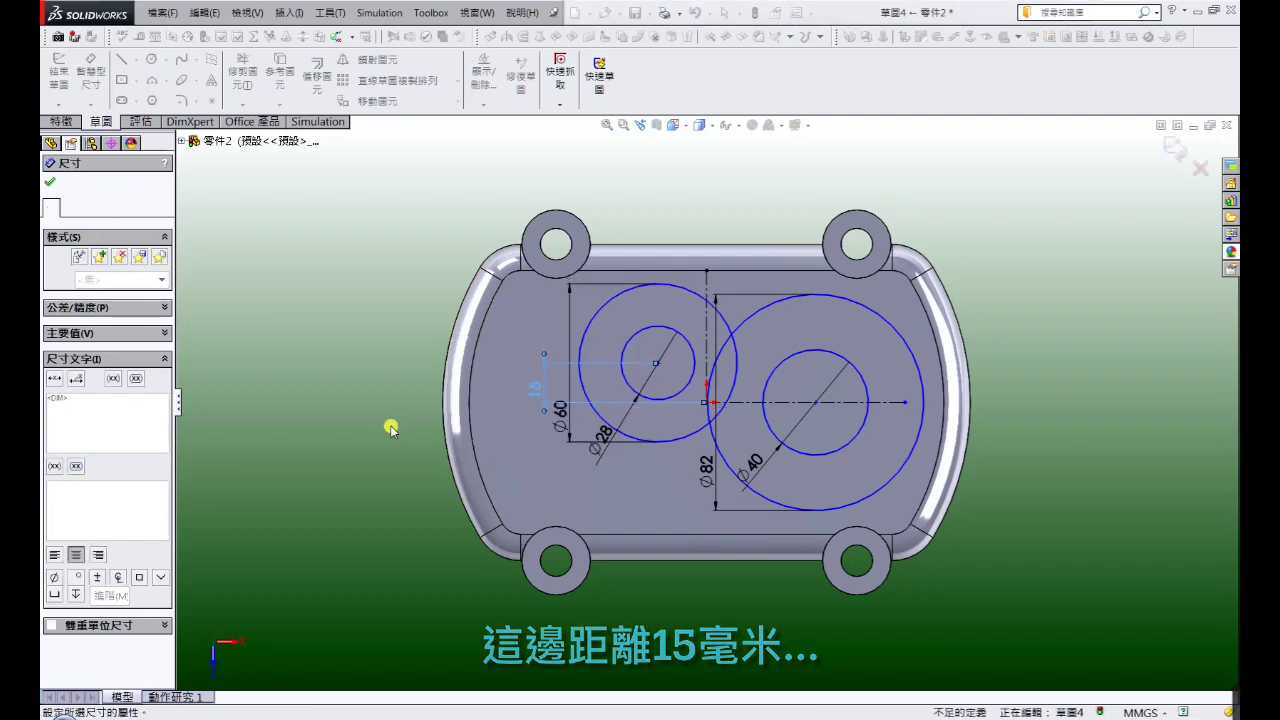
pyautogui.click(368, 366)
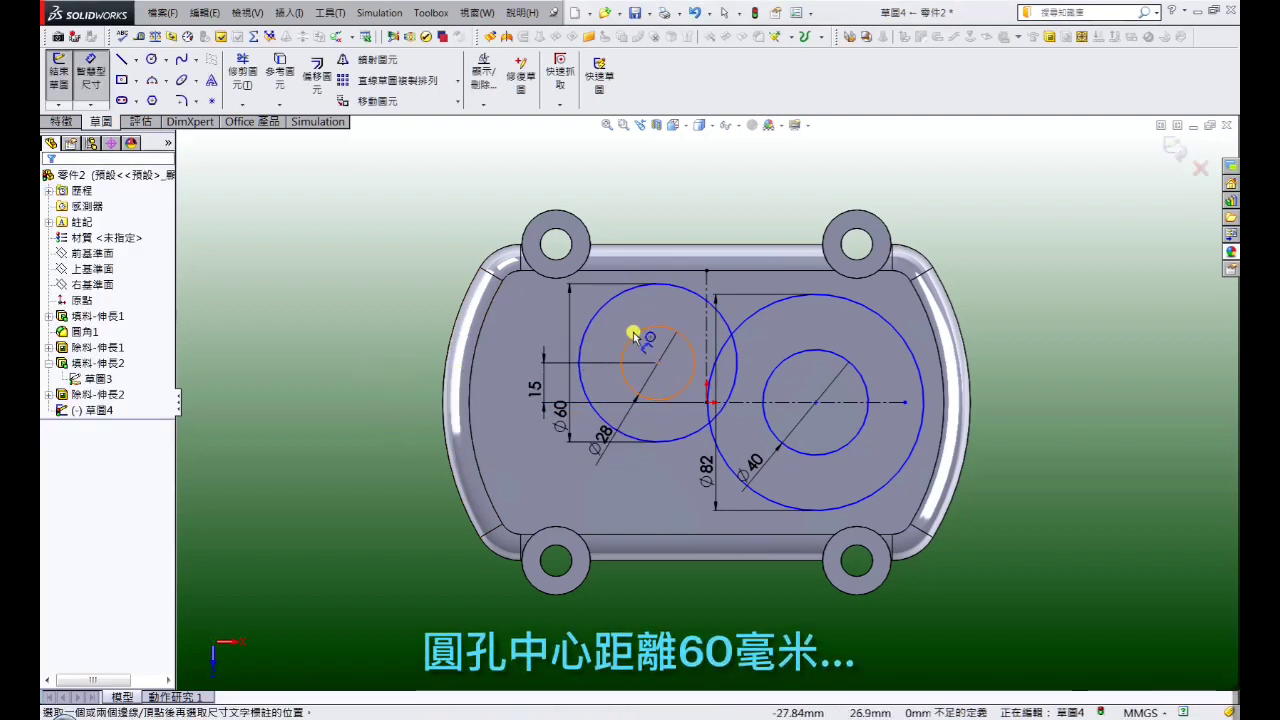
# Set the distance between the two circle-pair centres to 60 mm
pyautogui.click(662, 290)
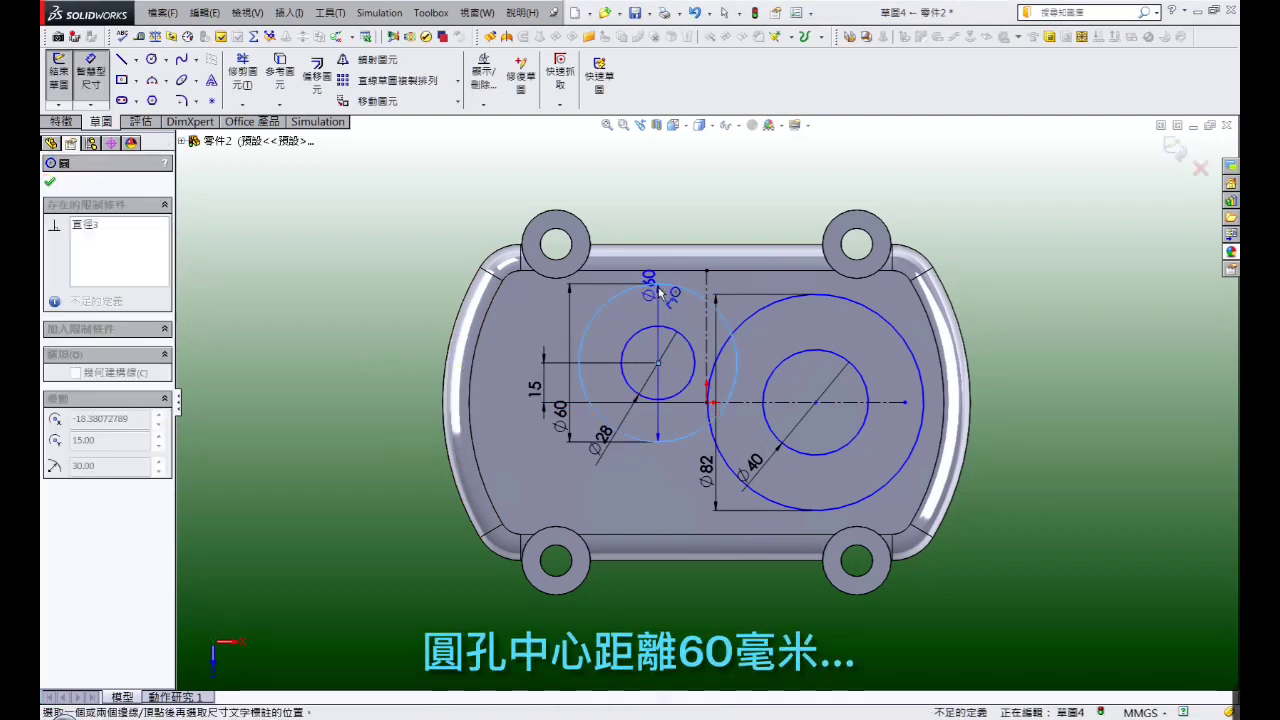
pyautogui.click(778, 310)
pyautogui.click(736, 236)
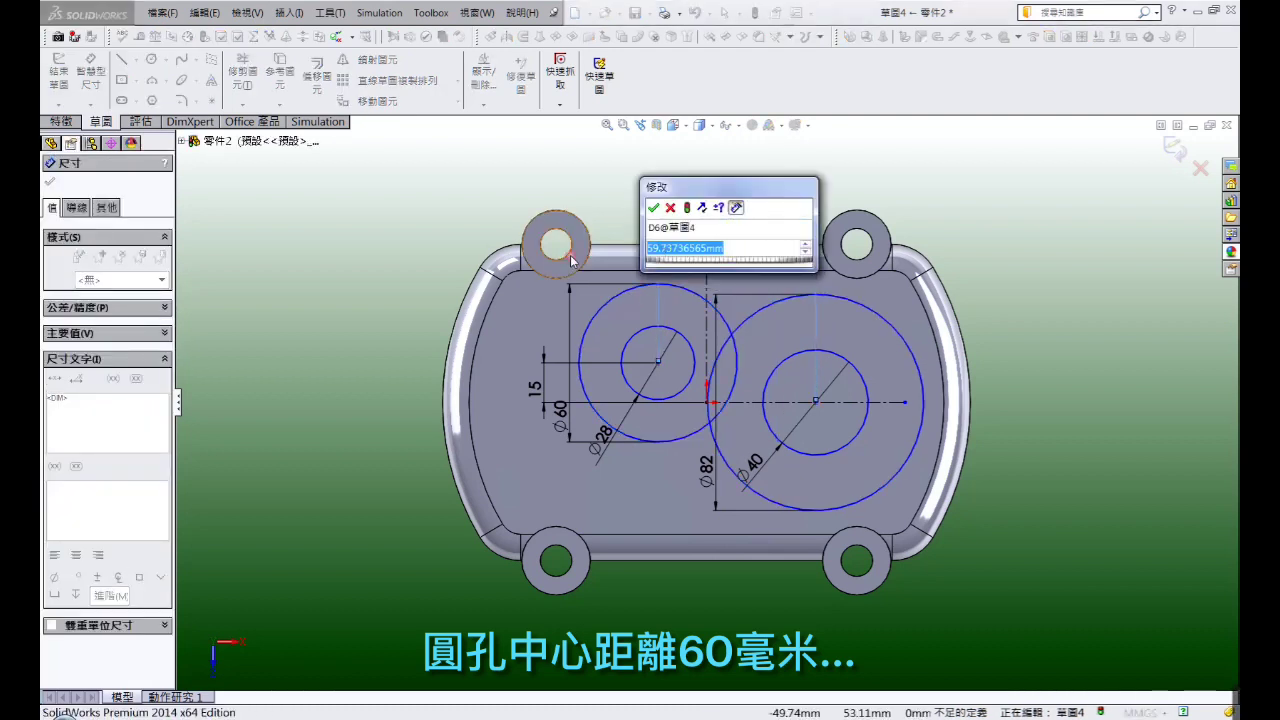
pyautogui.write('60')
pyautogui.press('Return')
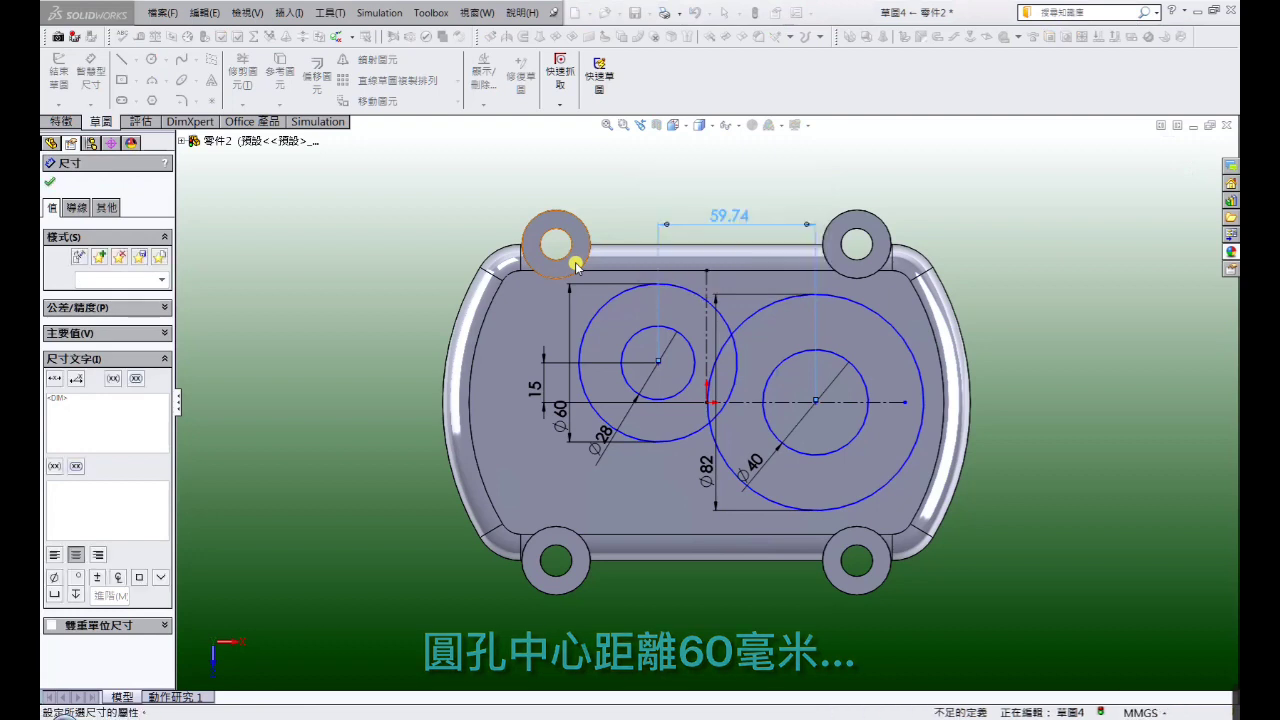
# Locate the right circle centre 17 mm from the top-right boss hole
pyautogui.click(808, 360)
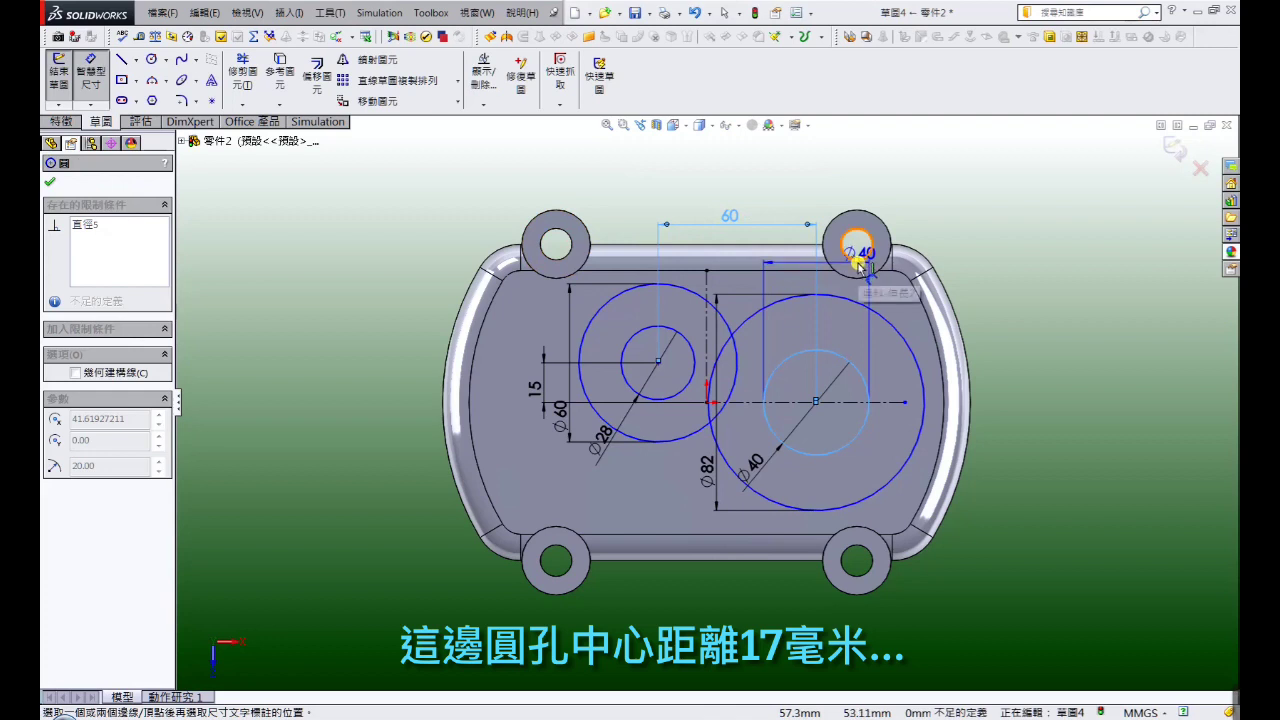
pyautogui.click(858, 262)
pyautogui.click(848, 187)
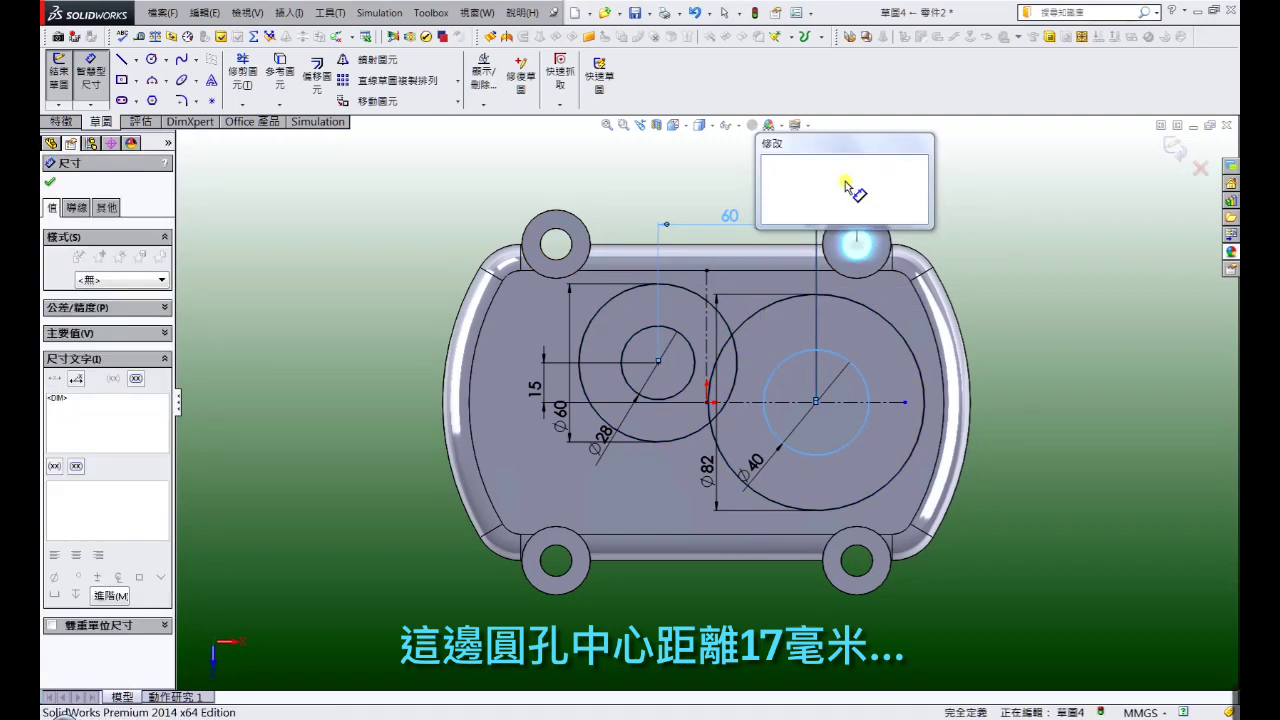
pyautogui.write('17')
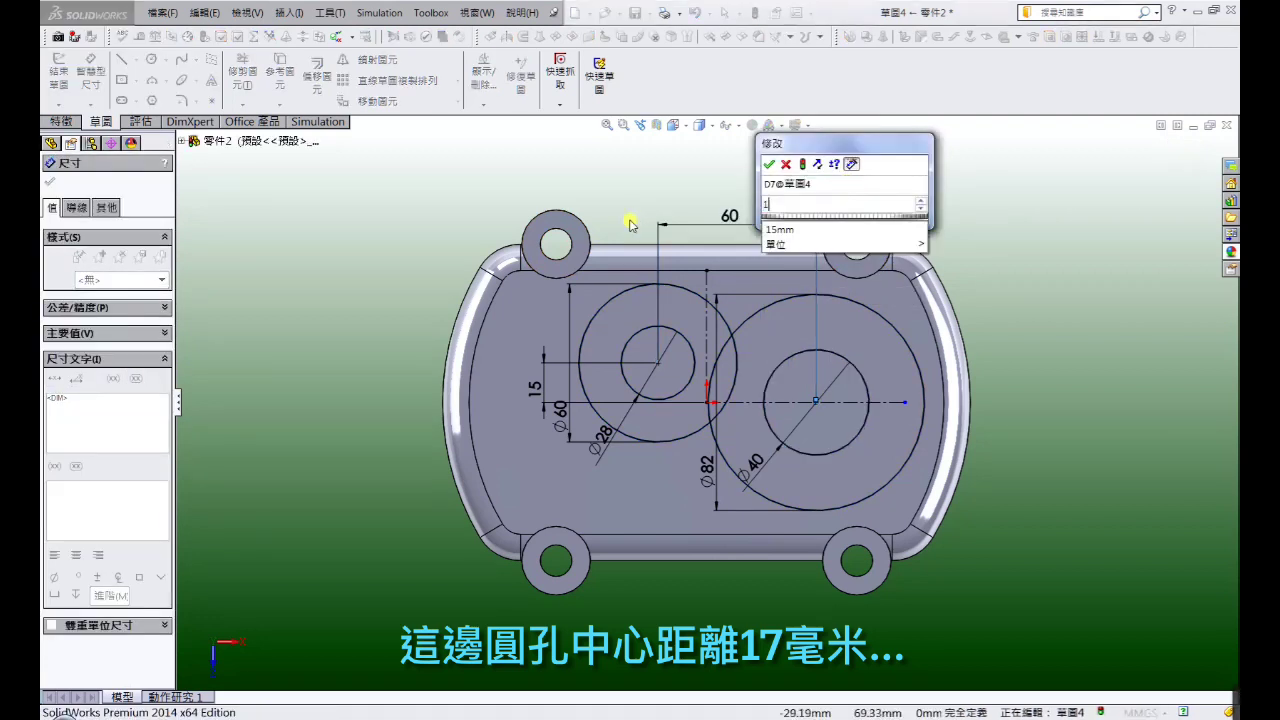
pyautogui.press('Return')
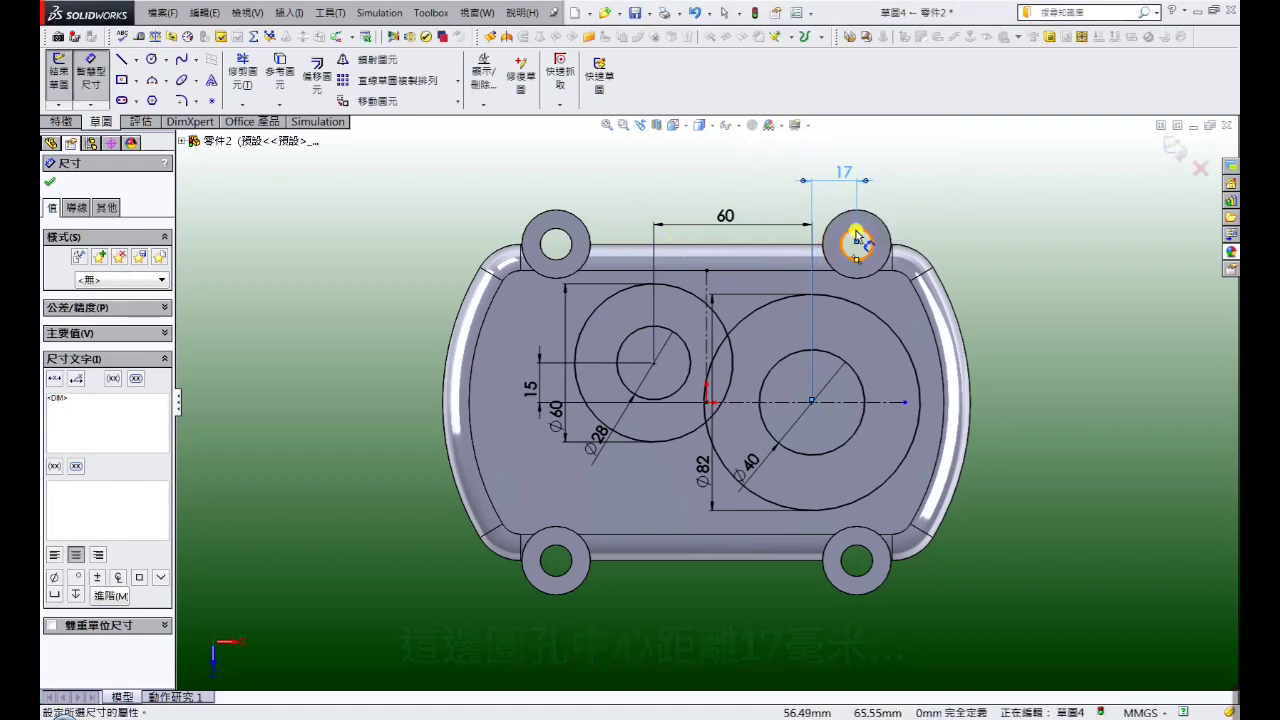
pyautogui.click(1063, 194)
pyautogui.click(242, 75)
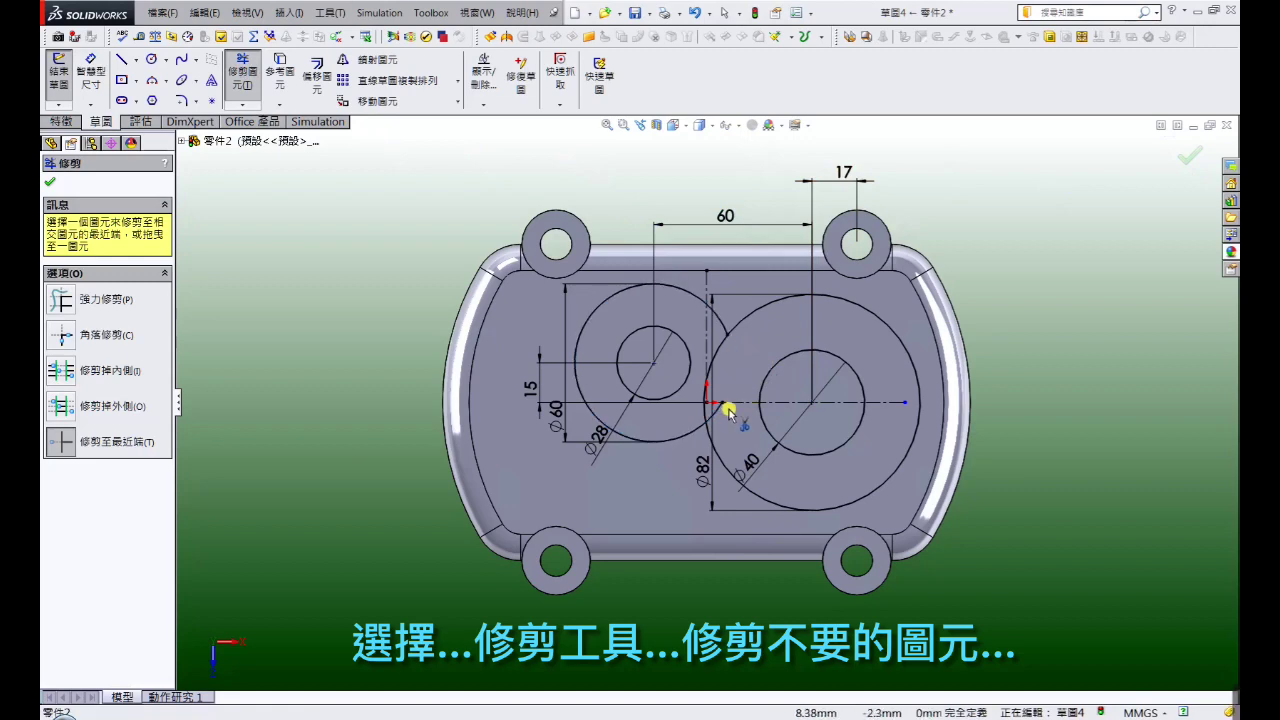
# Trim away the Ø82 arc inside the Ø60 circle and the leftover short arc between them
pyautogui.scroll(-2, 715, 420)
pyautogui.scroll(-1, 723, 397)
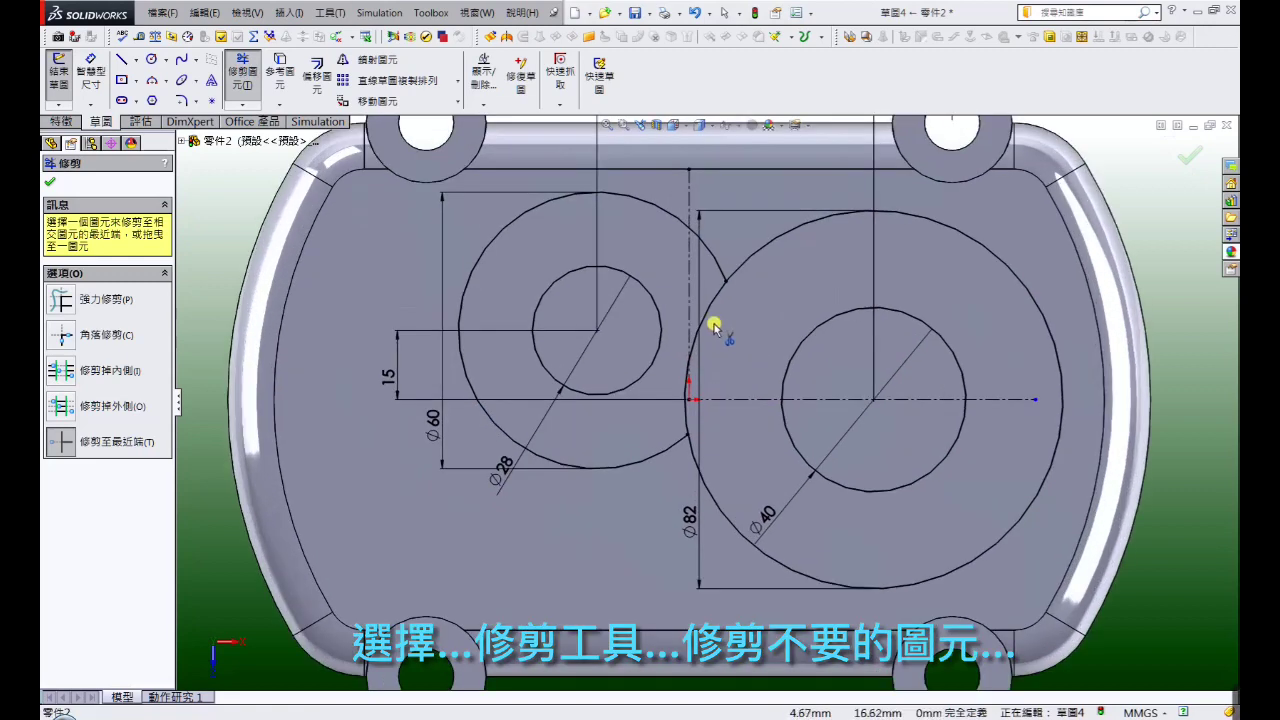
pyautogui.click(706, 320)
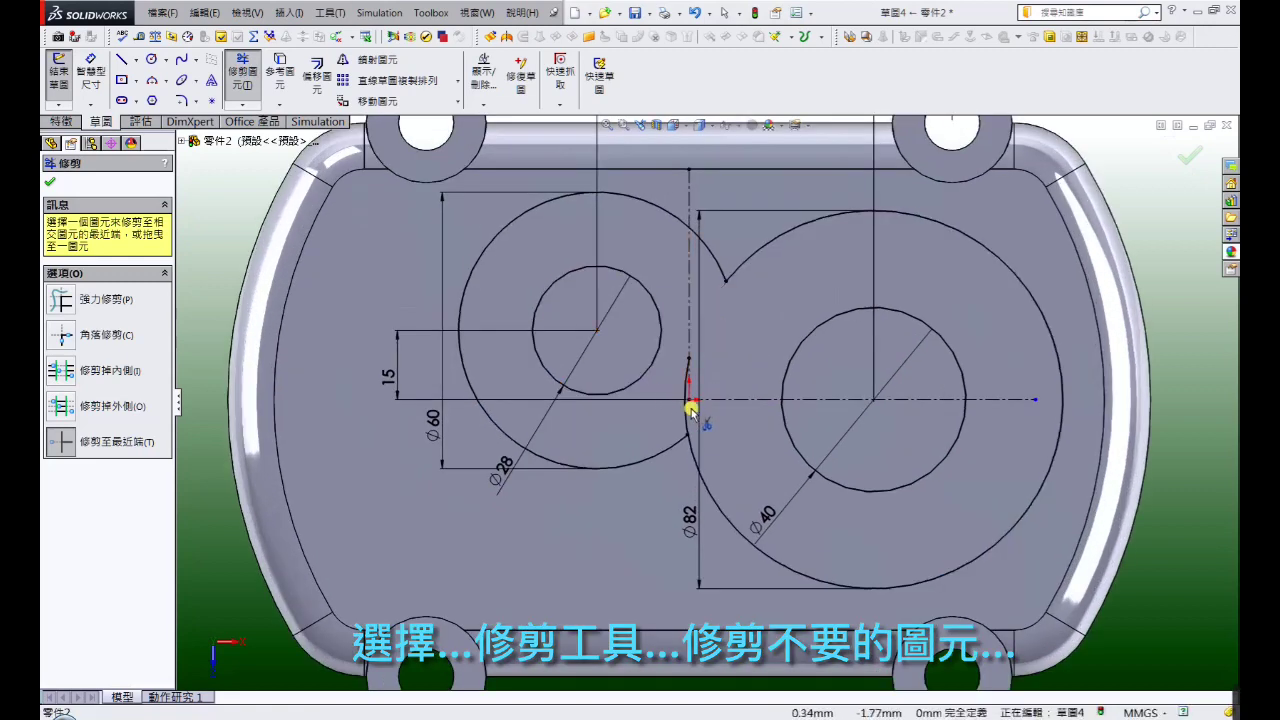
pyautogui.click(684, 407)
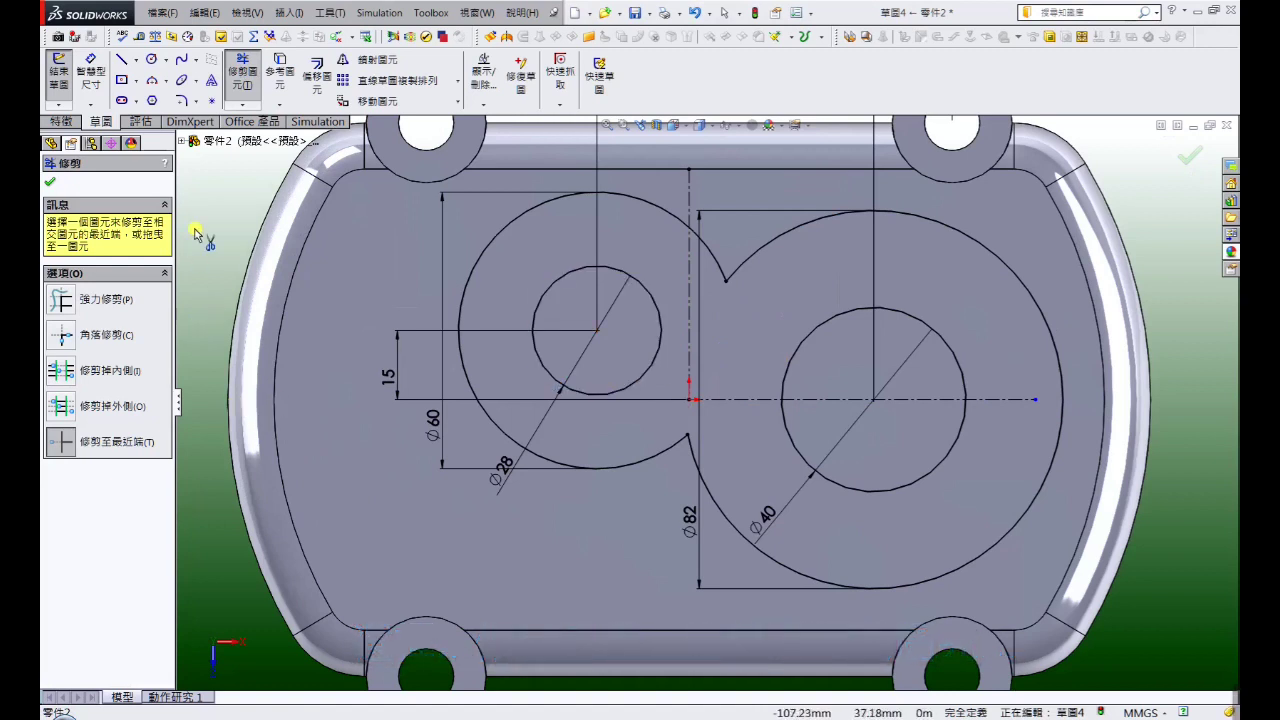
# Round the upper and lower junctions of the two circles with R10 sketch fillets
pyautogui.click(181, 100)
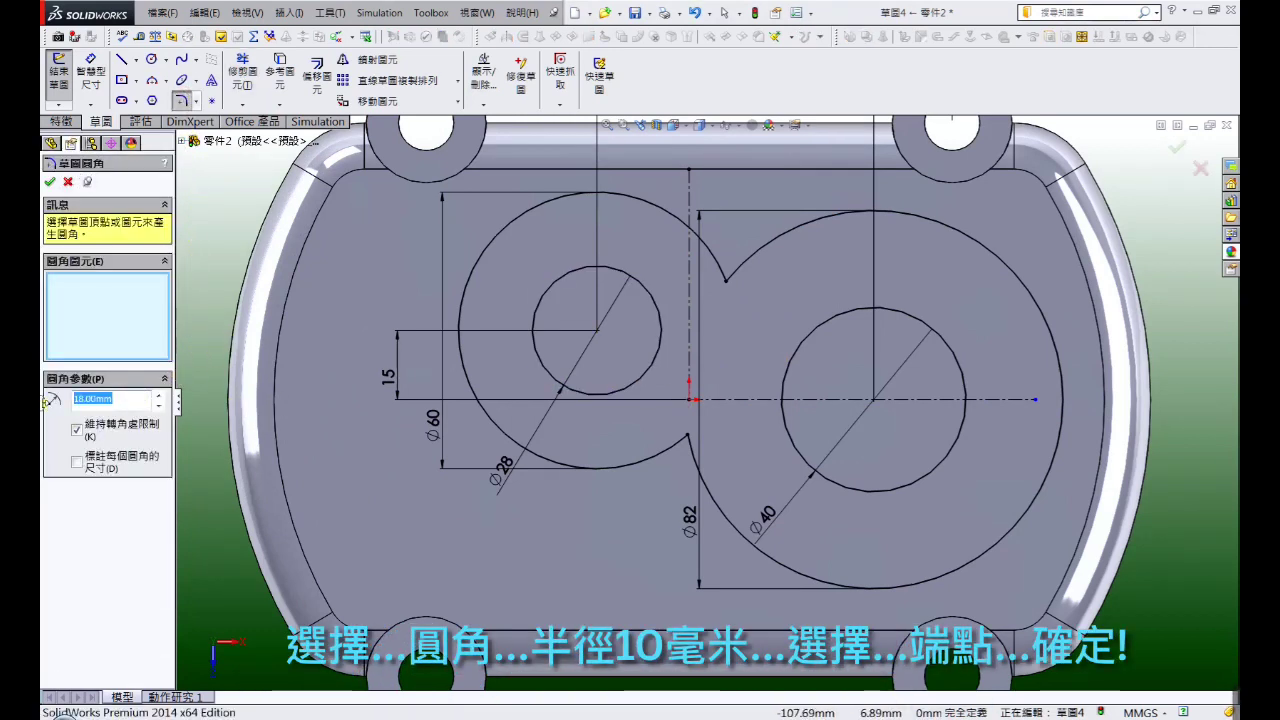
pyautogui.click(689, 437)
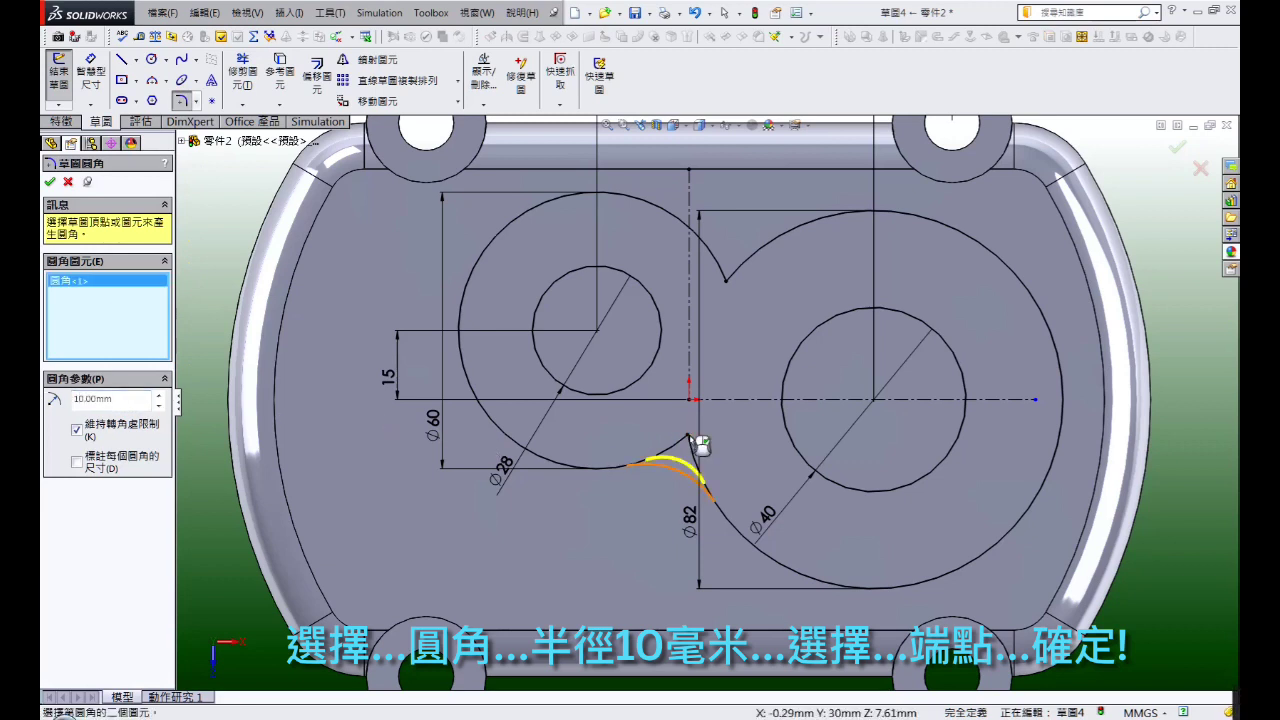
pyautogui.click(731, 285)
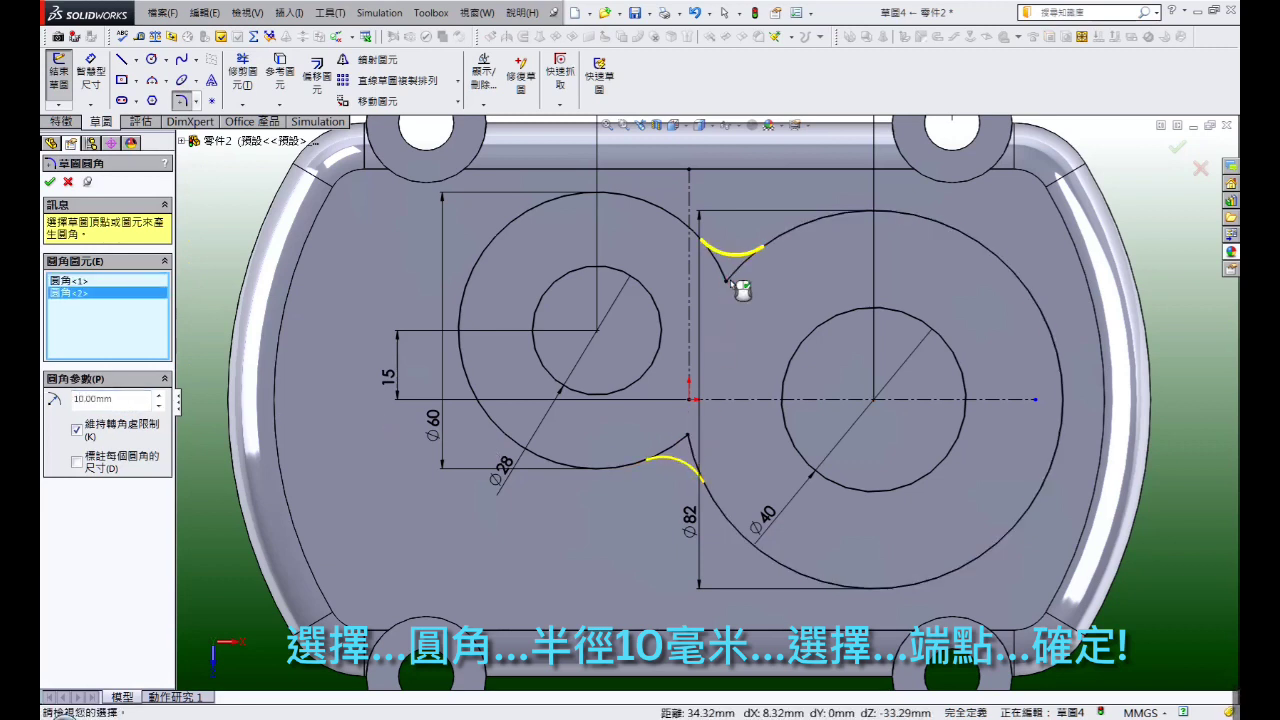
pyautogui.click(50, 182)
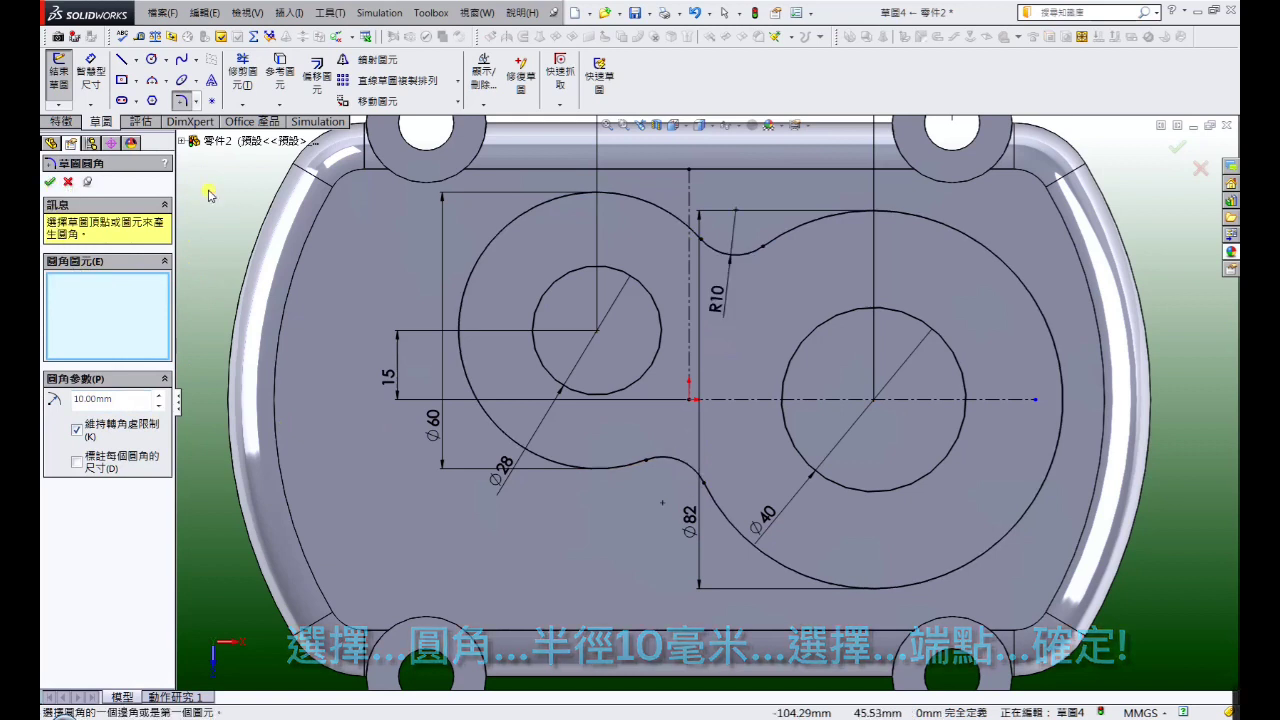
pyautogui.press('f')
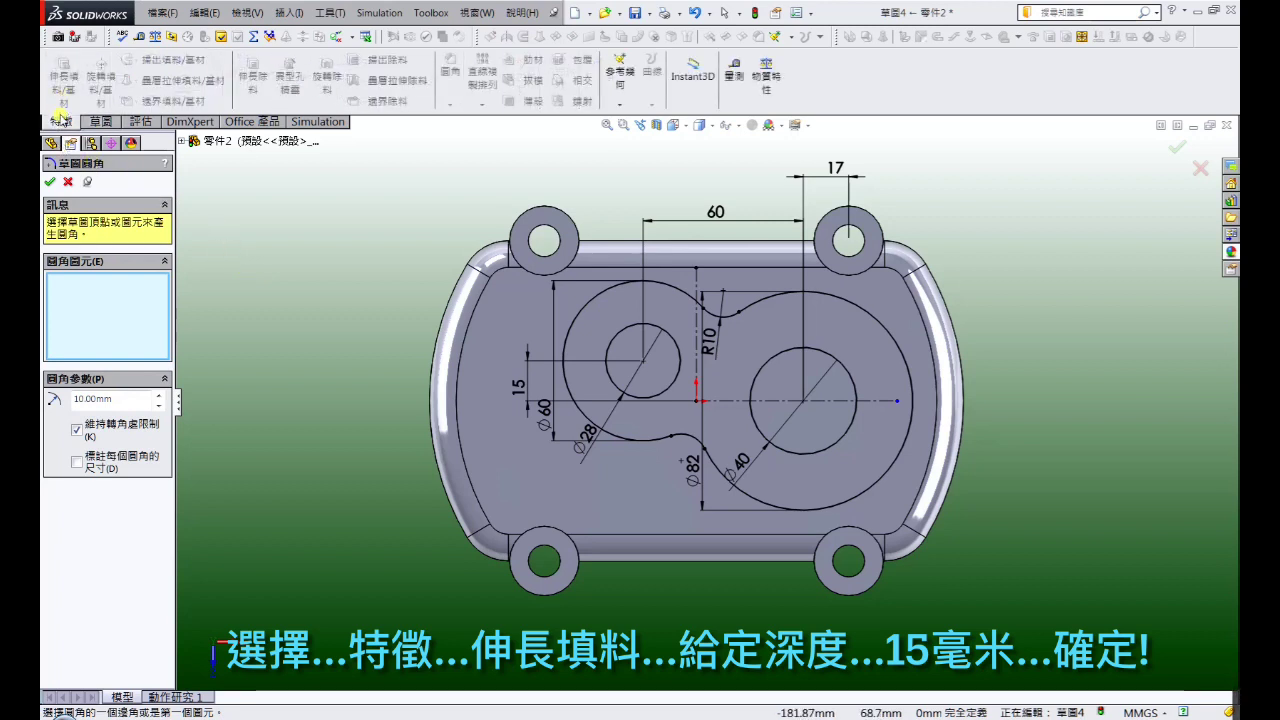
# Extrude the figure-eight sketch 15 mm blind as boss Extrude3 above the tray
pyautogui.click(51, 179)
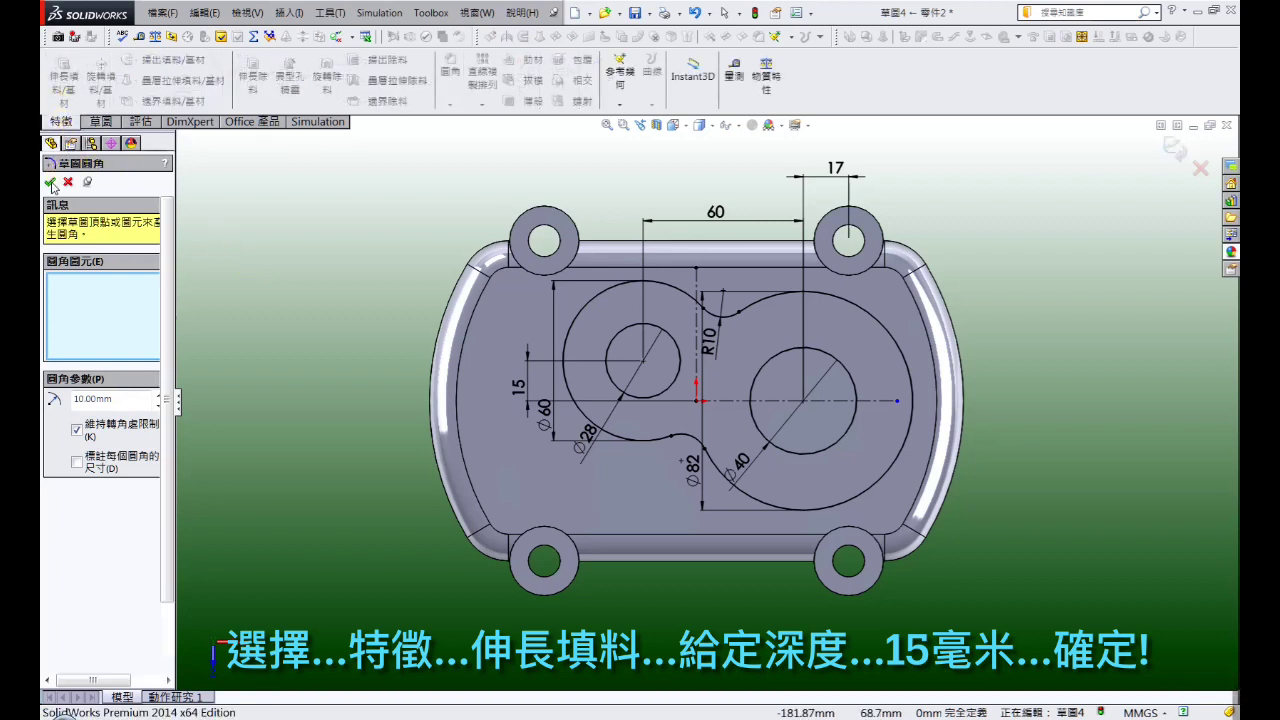
pyautogui.click(70, 100)
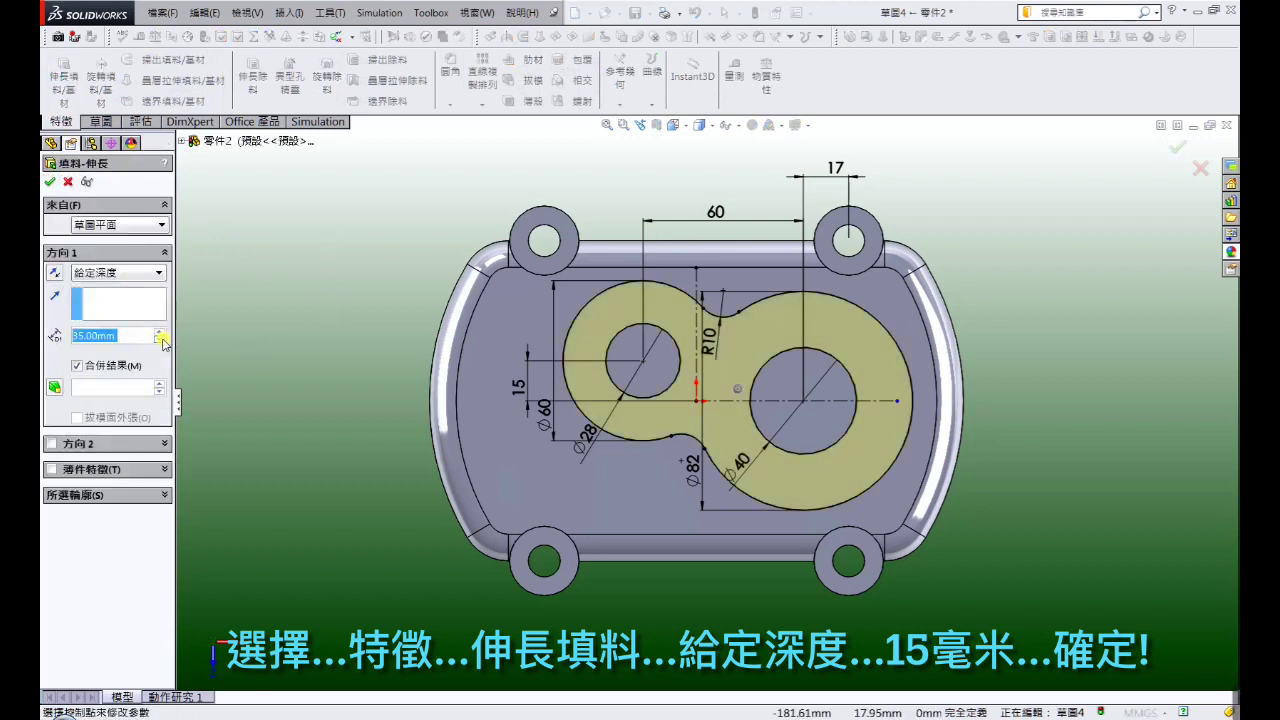
pyautogui.moveTo(262, 400); pyautogui.dragTo(264, 275, button='middle')
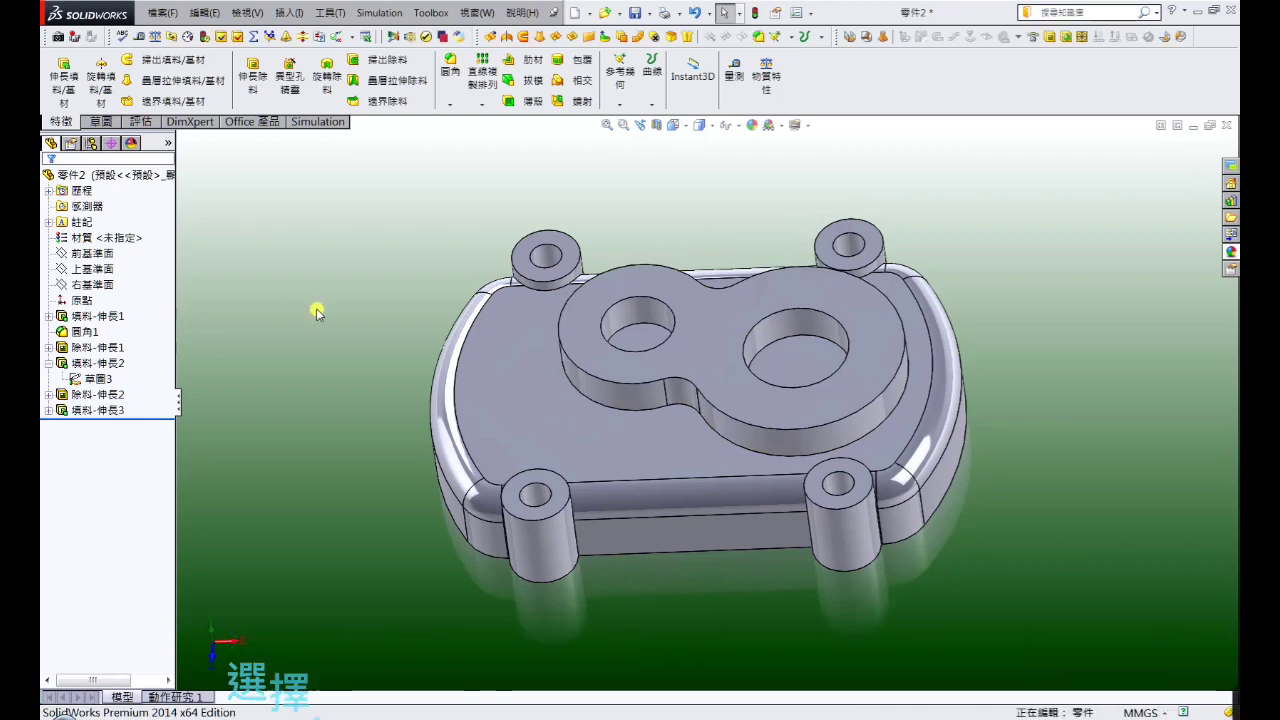
# Reuse Sketch4 for a Through All extruded cut of the left and right hole regions
pyautogui.moveTo(314, 308); pyautogui.dragTo(350, 348, button='middle')
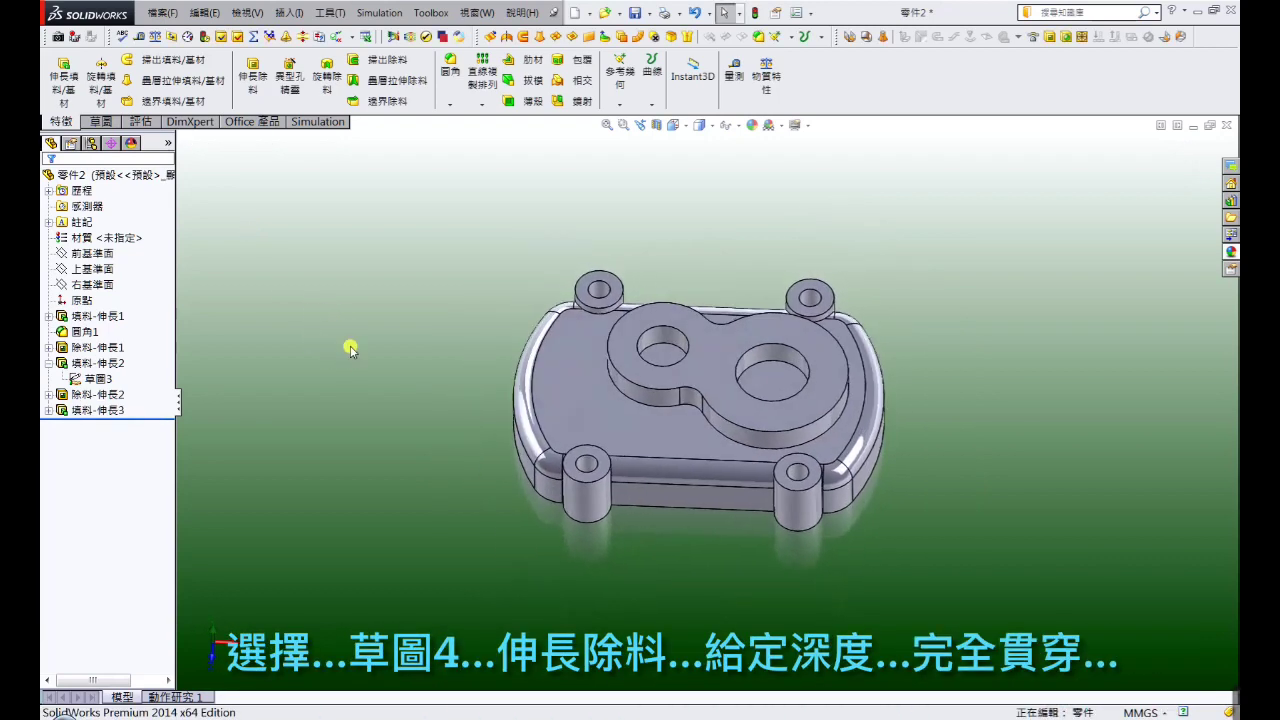
pyautogui.click(48, 411)
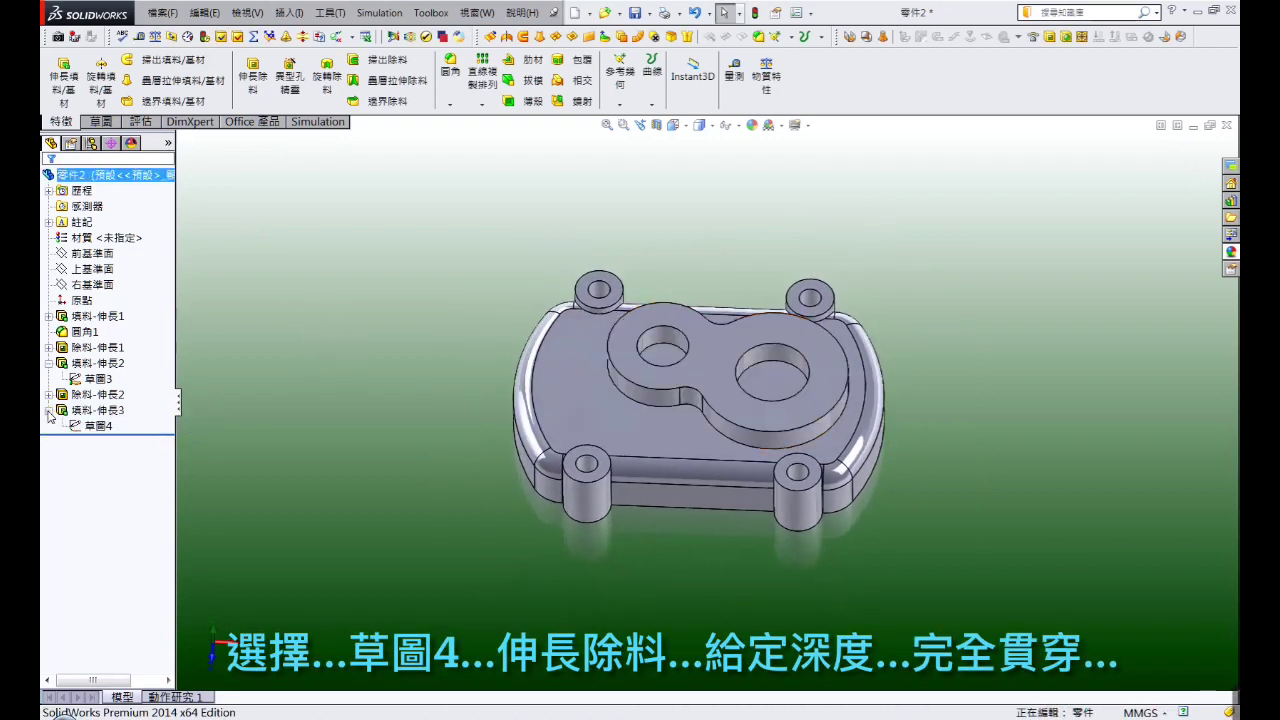
pyautogui.click(99, 426)
pyautogui.click(251, 95)
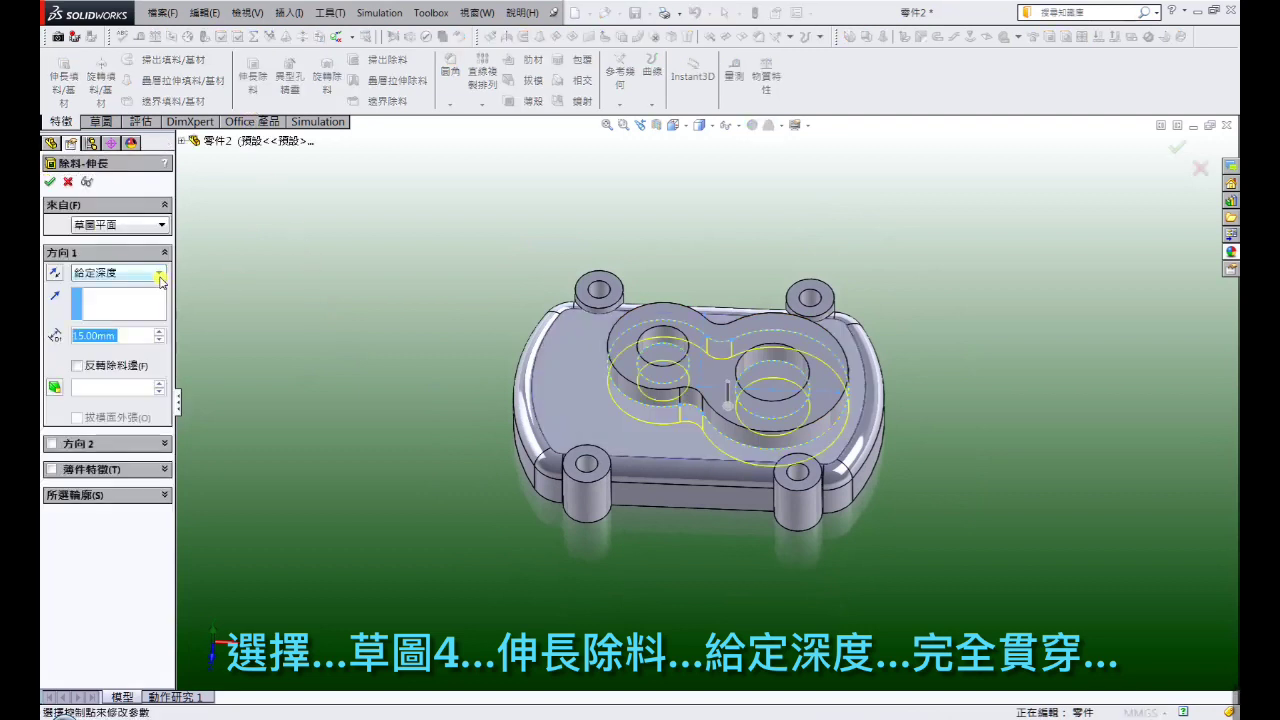
pyautogui.click(160, 281)
pyautogui.click(152, 301)
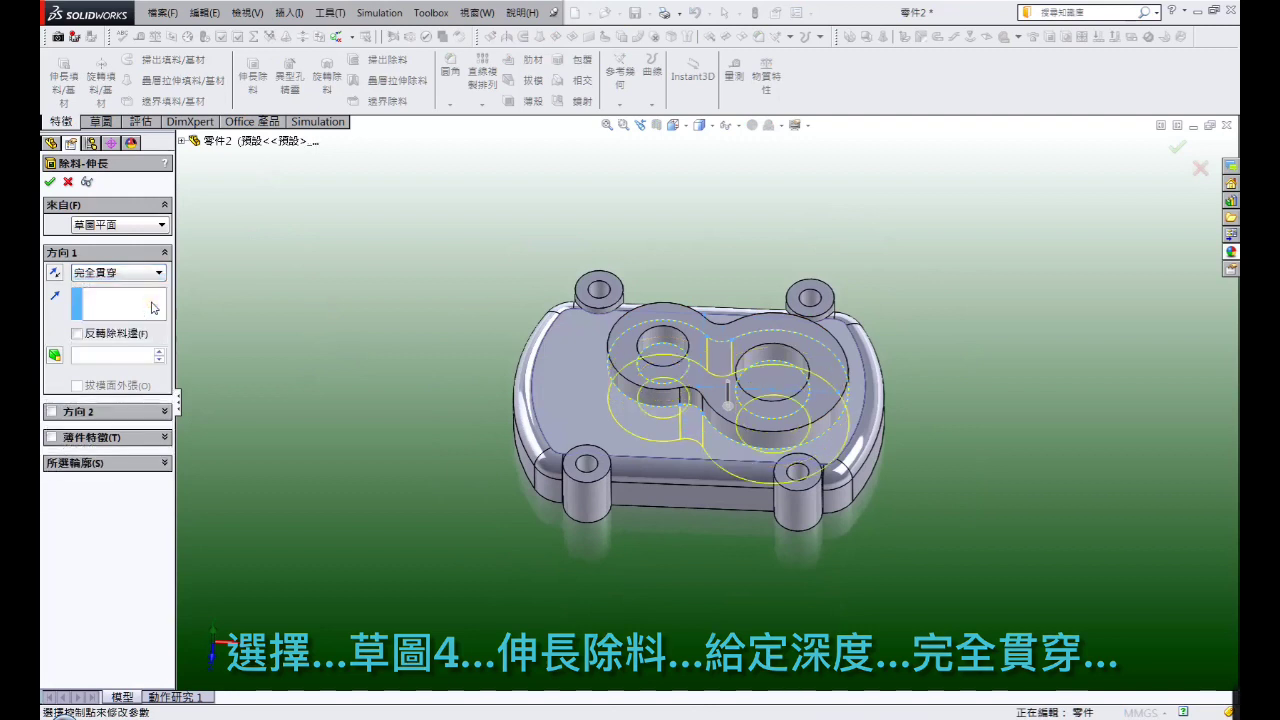
pyautogui.click(112, 463)
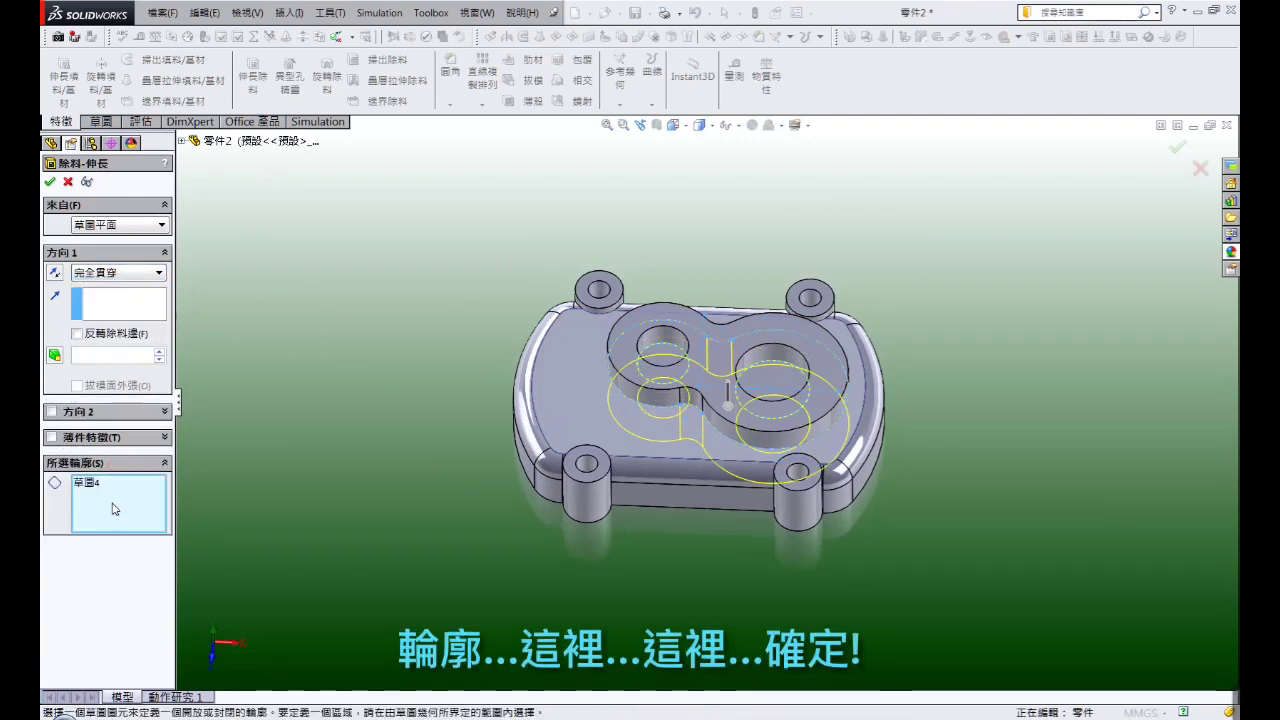
pyautogui.click(668, 362)
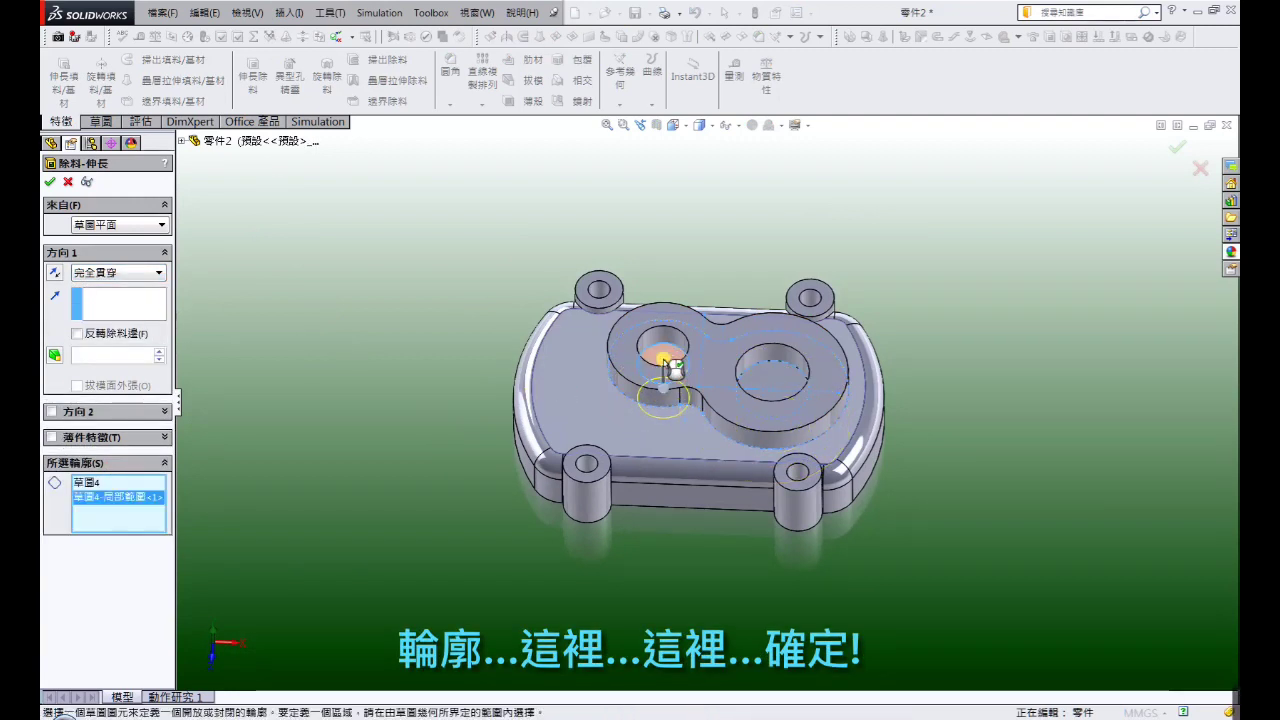
pyautogui.click(784, 386)
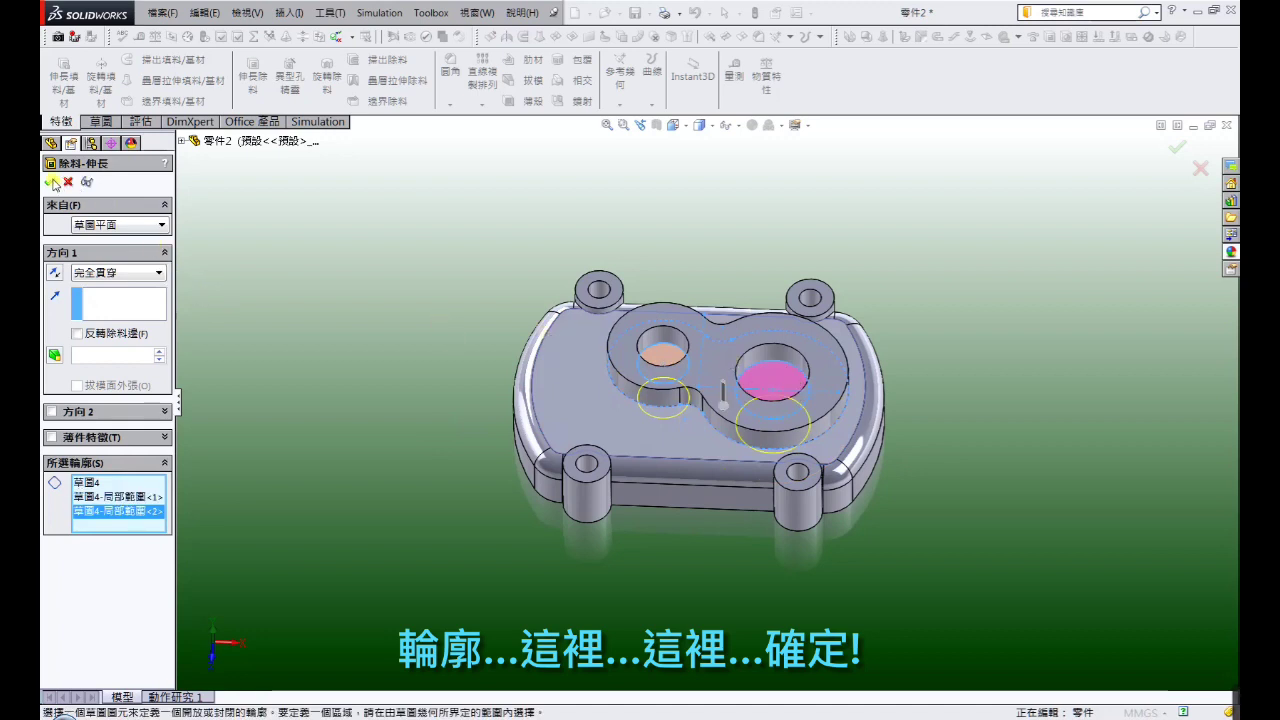
pyautogui.click(55, 183)
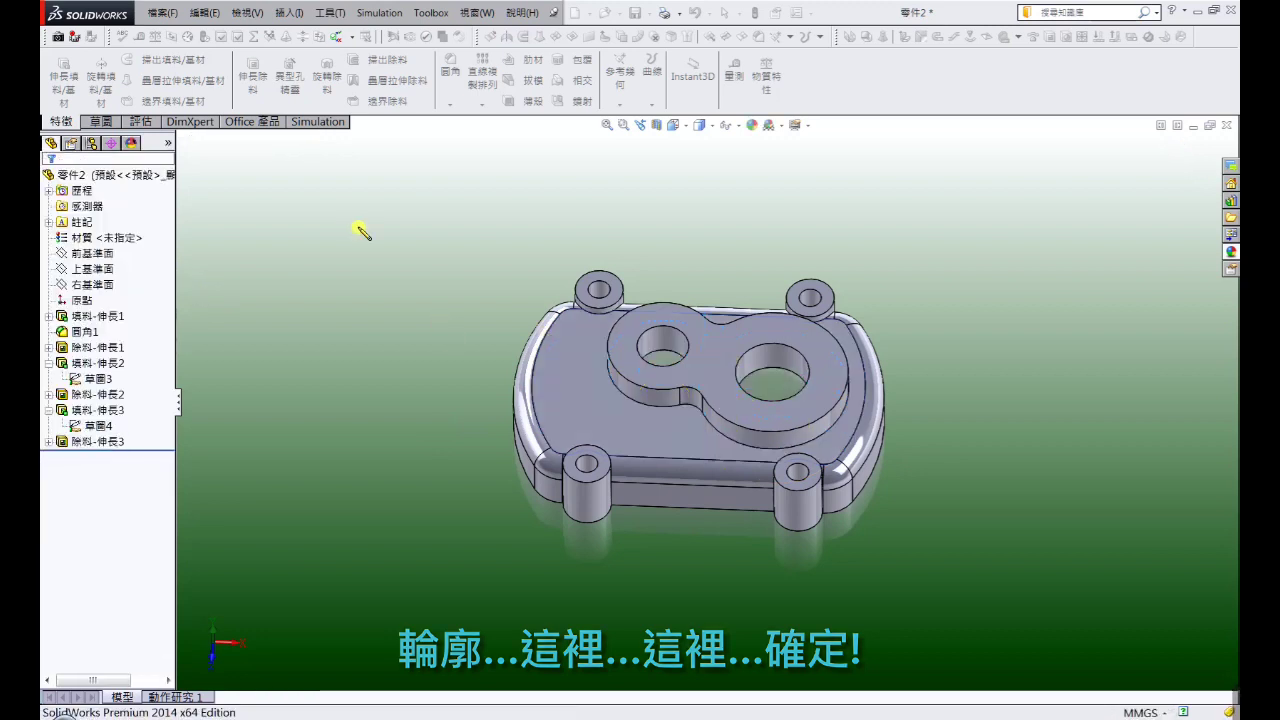
# Sketch on the pad's top face and convert both circular hole edges into sketch circles
pyautogui.click(642, 322)
pyautogui.click(695, 284)
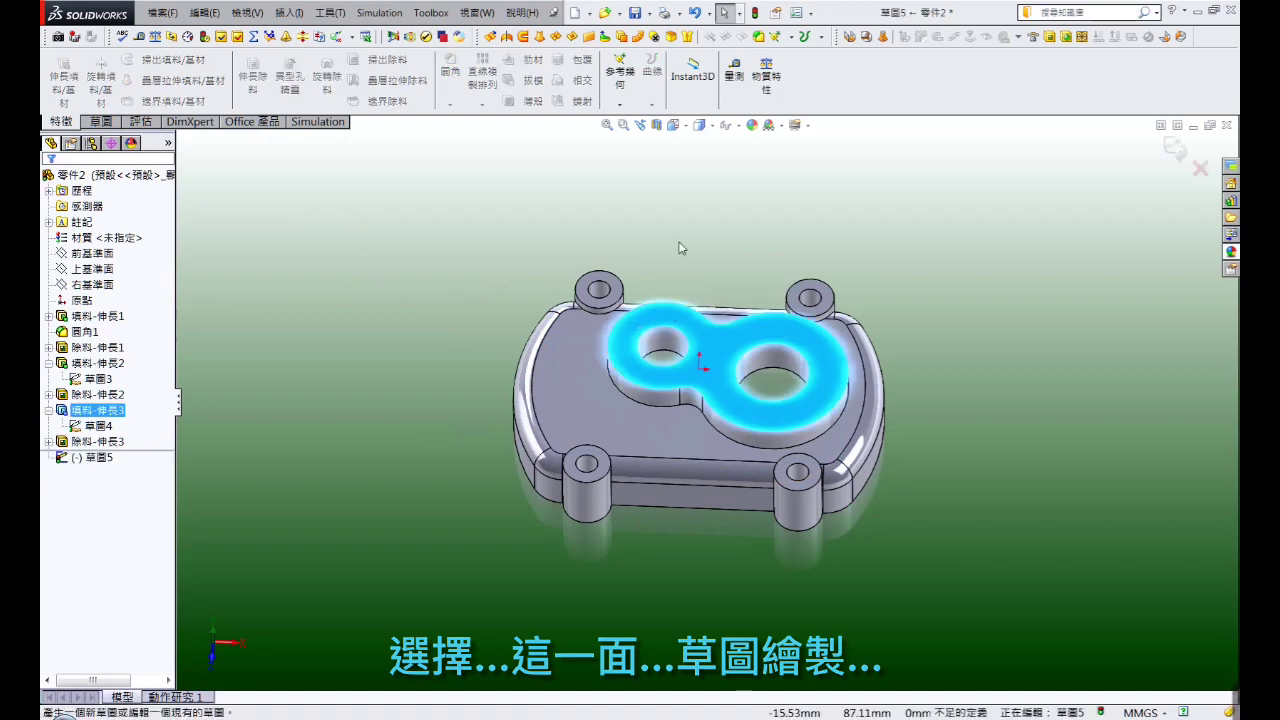
pyautogui.click(651, 331)
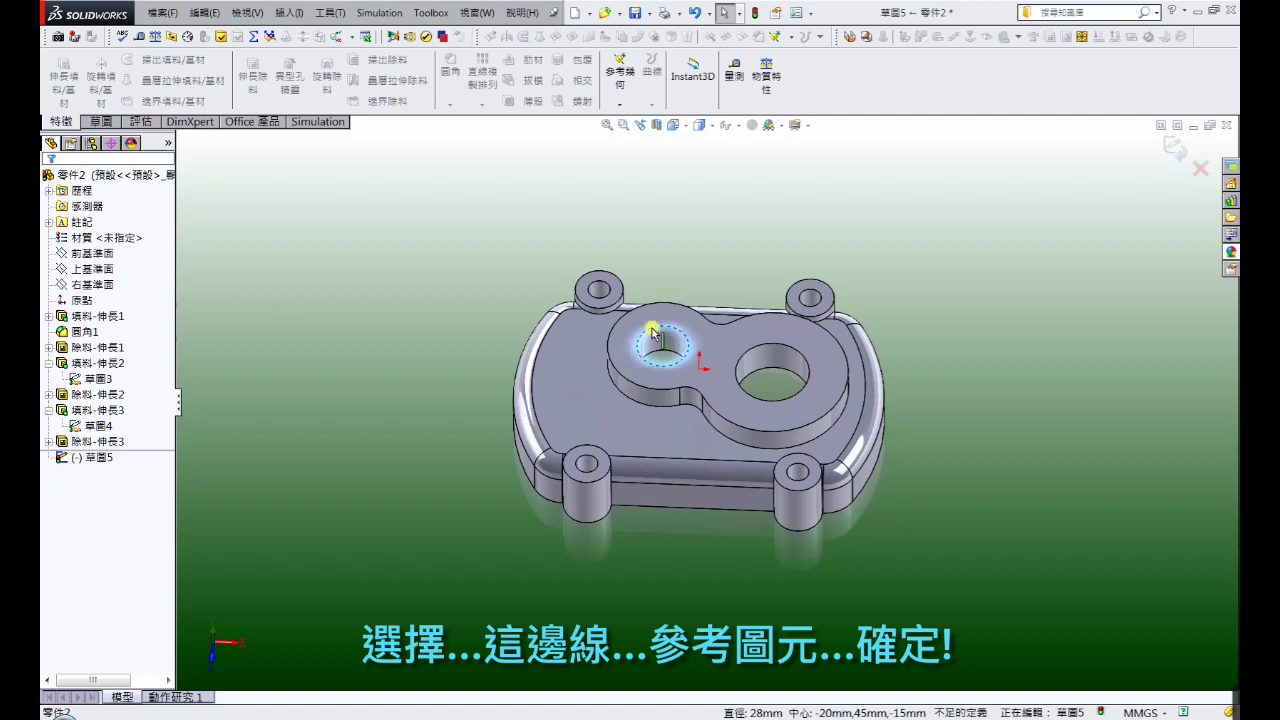
pyautogui.click(748, 348)
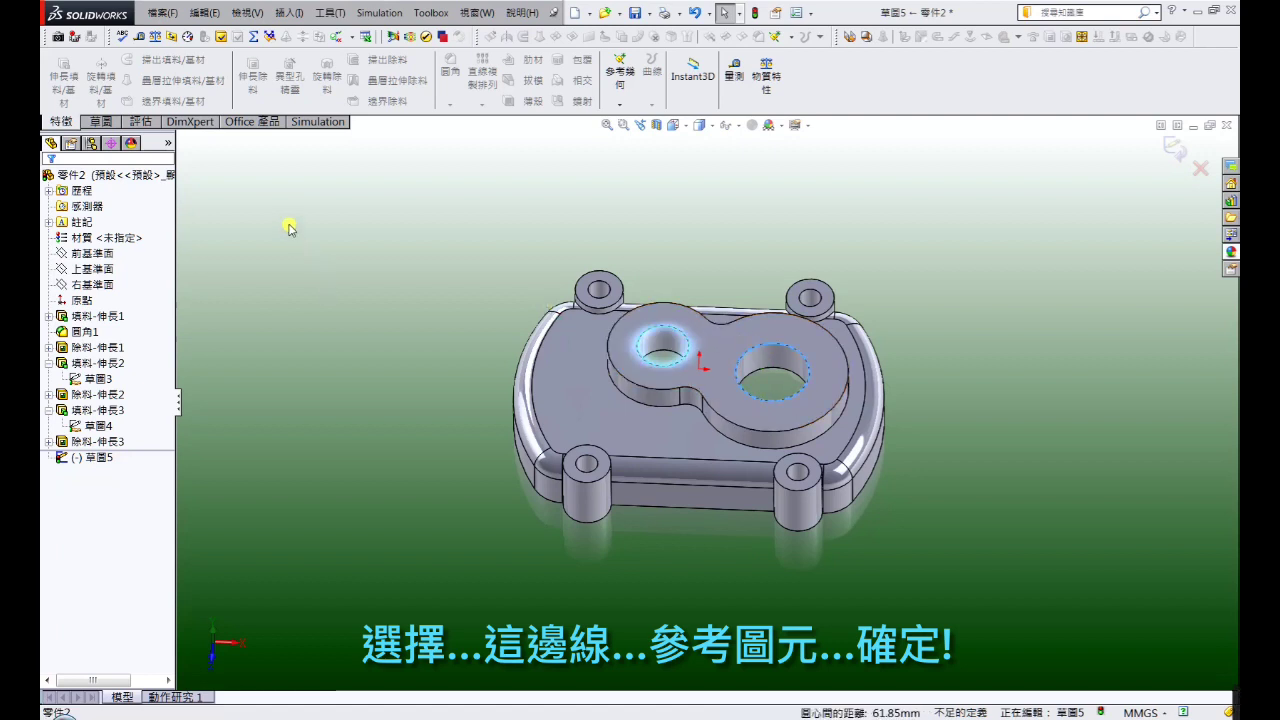
pyautogui.click(101, 121)
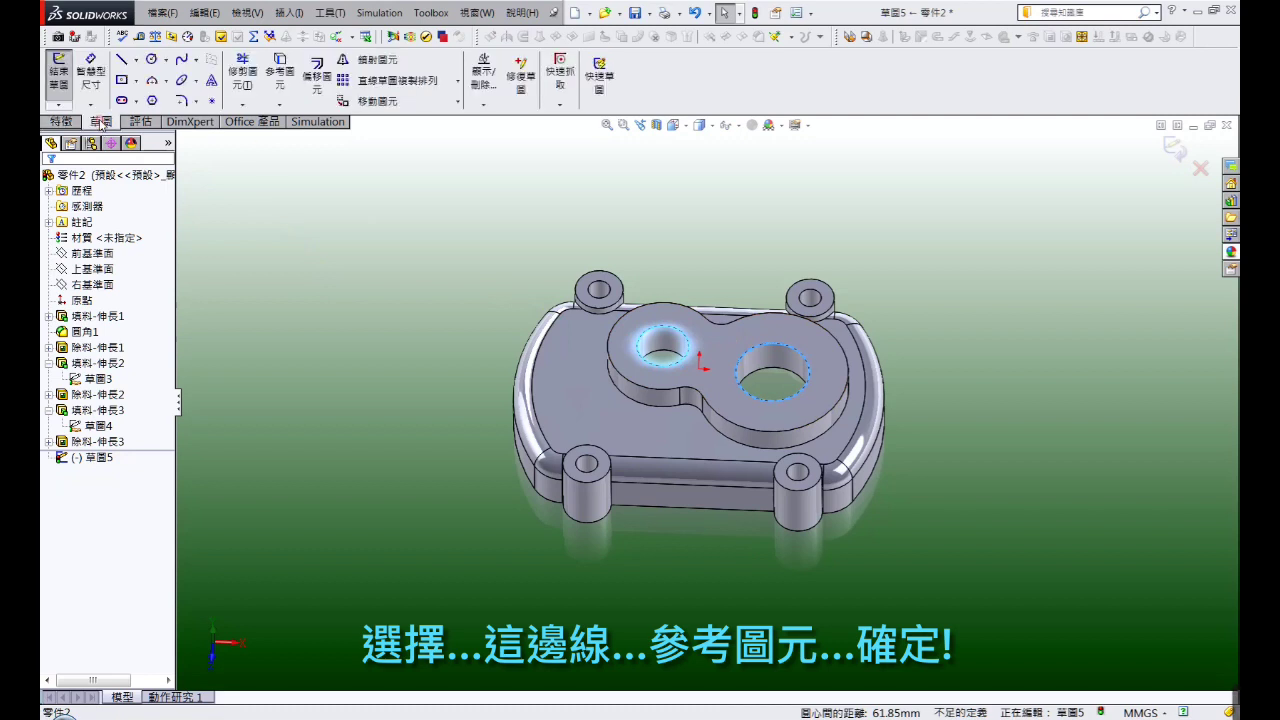
pyautogui.click(285, 90)
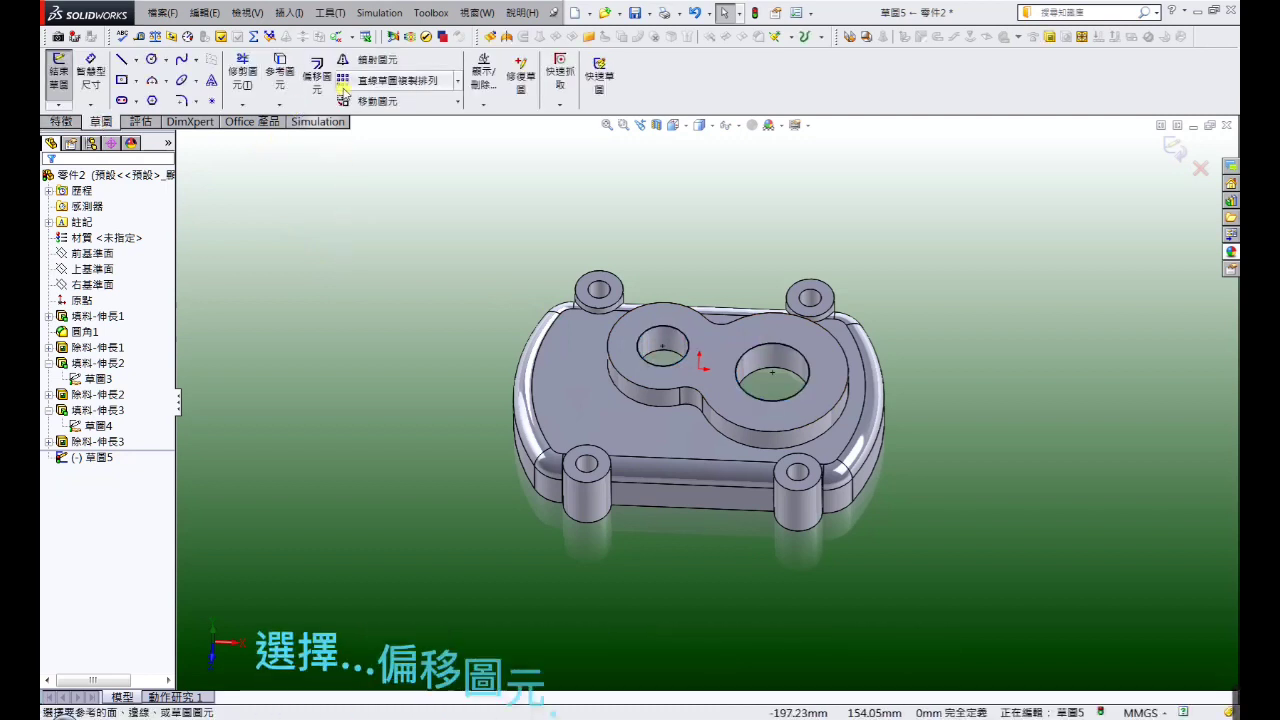
# Offset the left and right hole circles 5 mm outward in Sketch5
pyautogui.click(315, 66)
pyautogui.write('5')
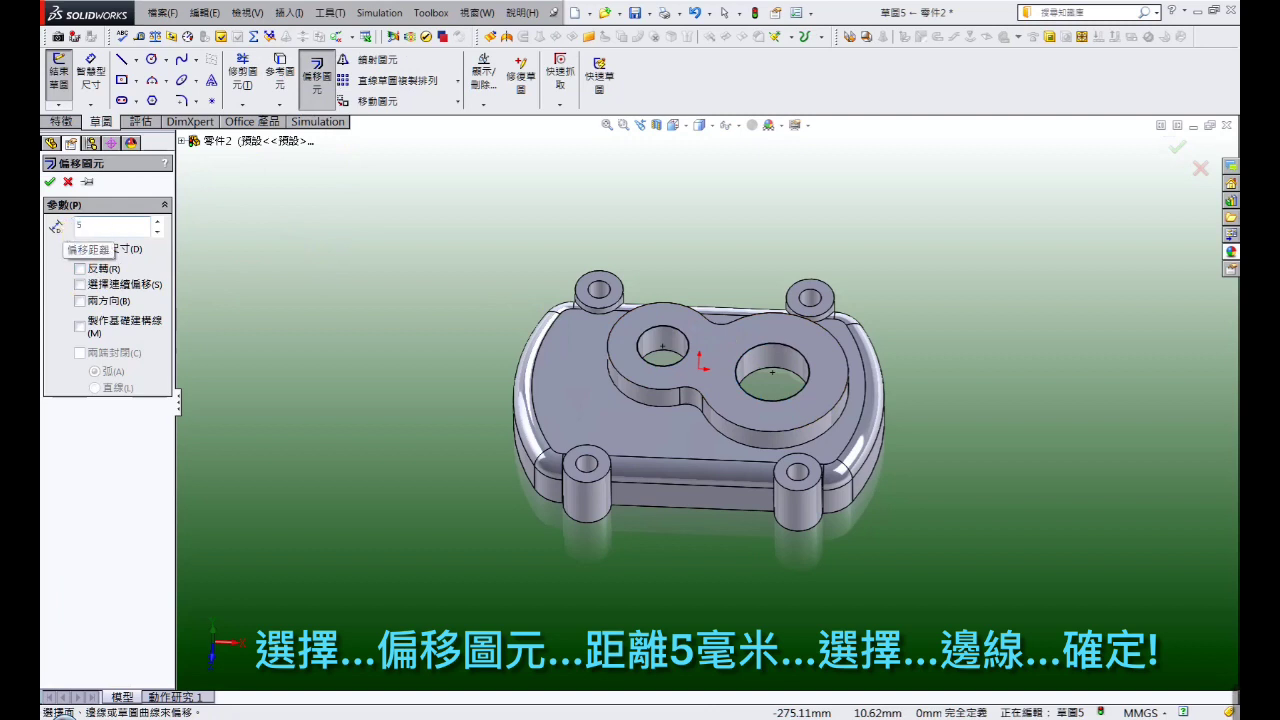
pyautogui.click(645, 341)
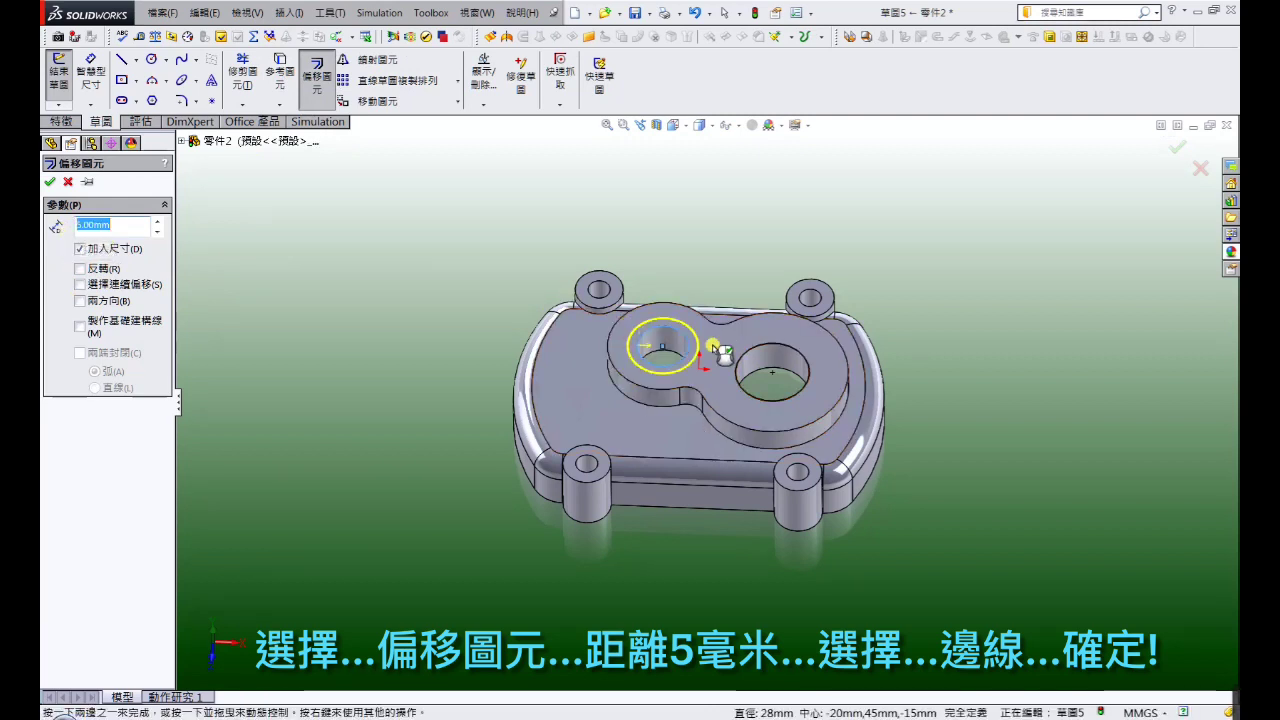
pyautogui.click(781, 349)
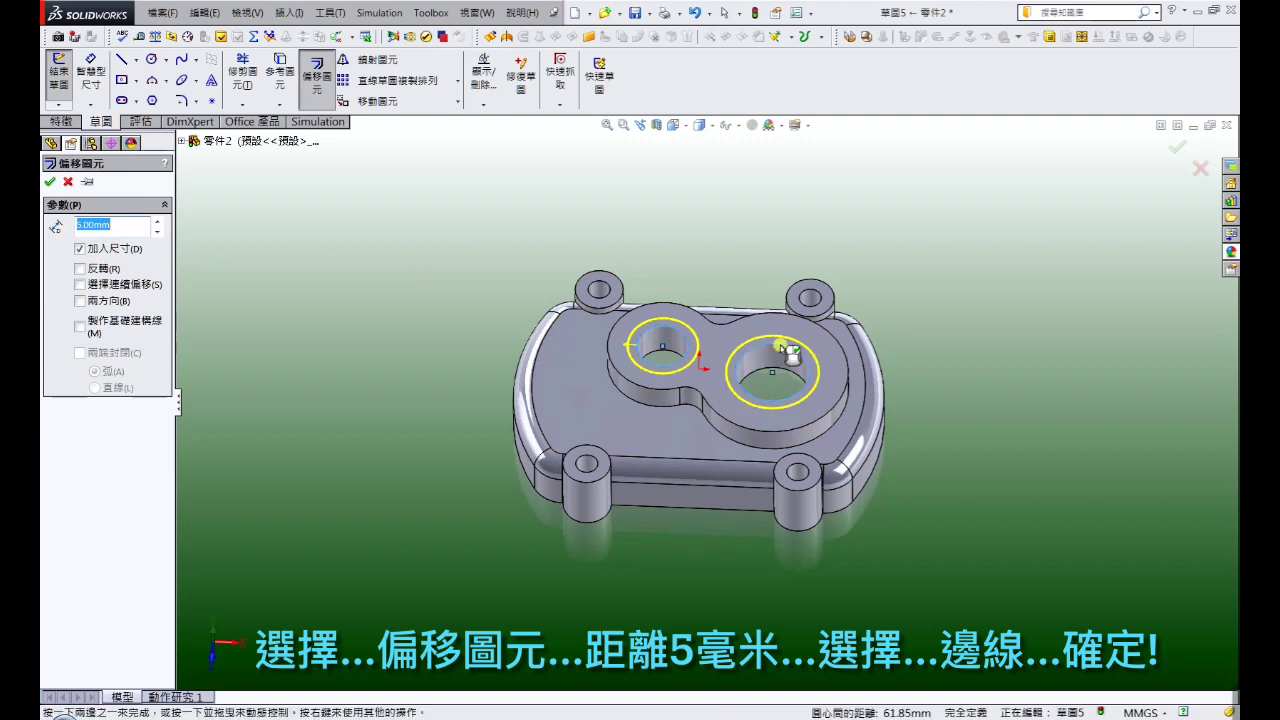
pyautogui.click(48, 182)
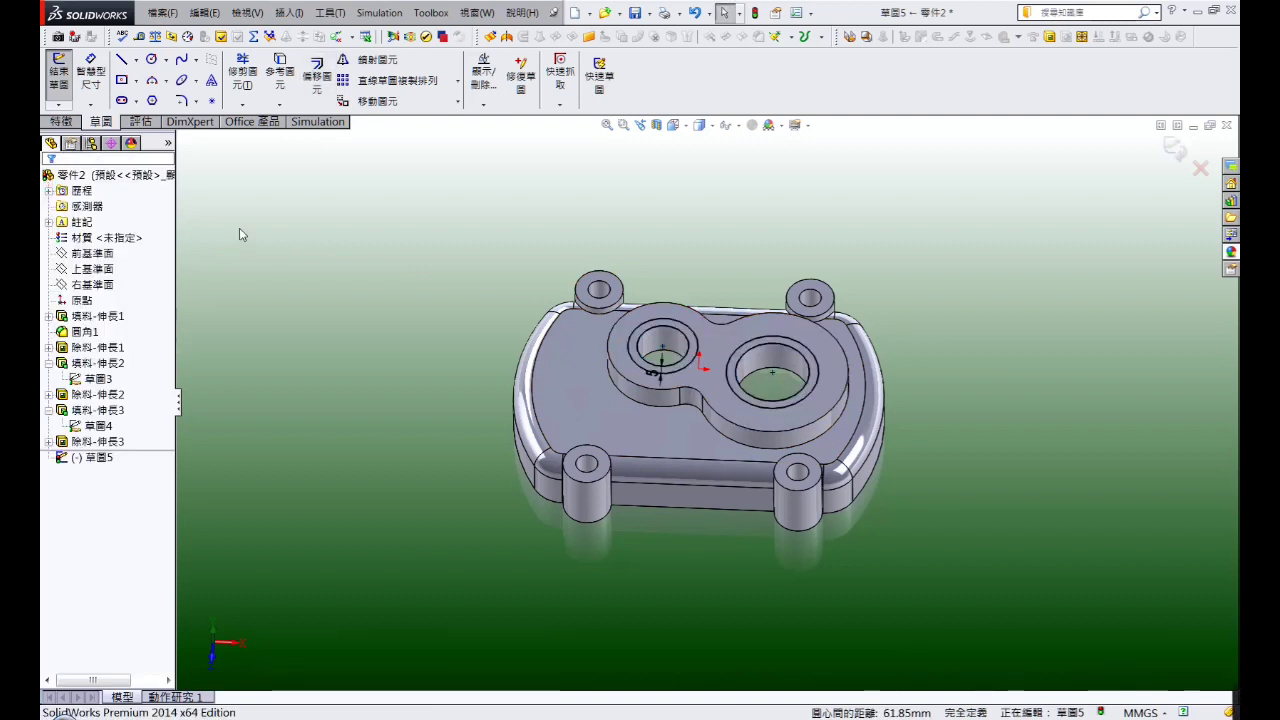
pyautogui.click(62, 121)
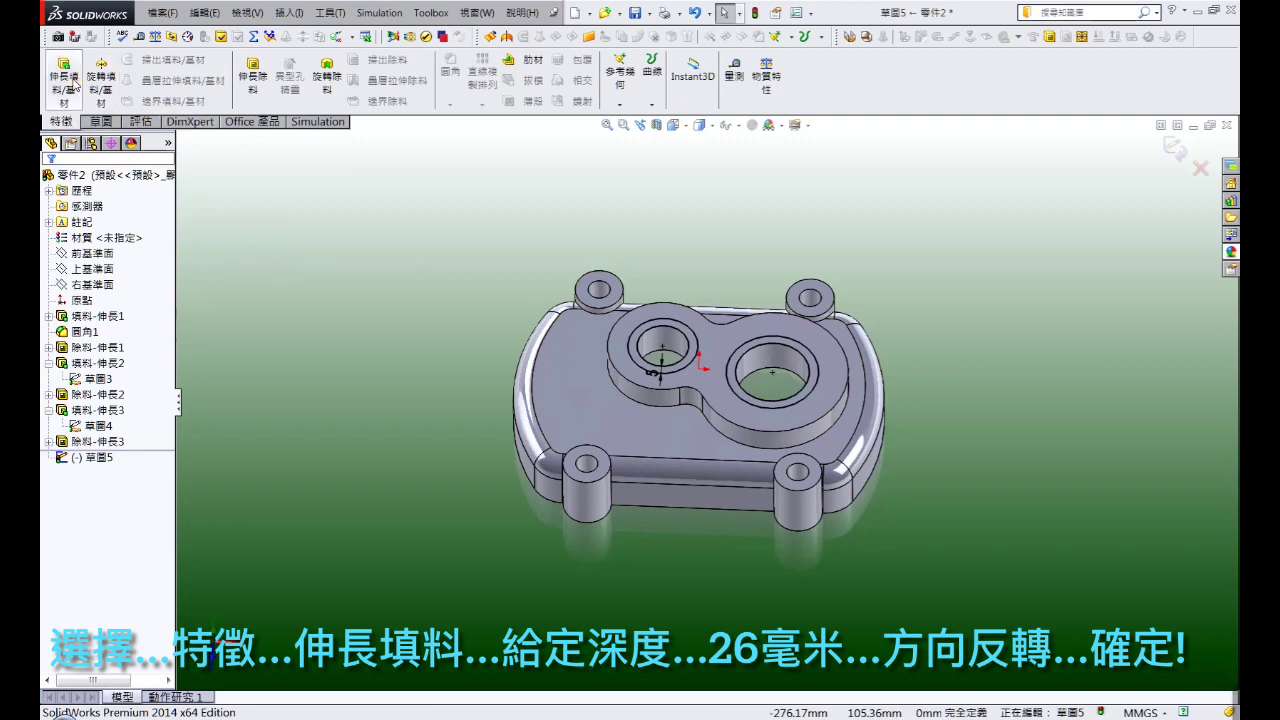
pyautogui.click(64, 80)
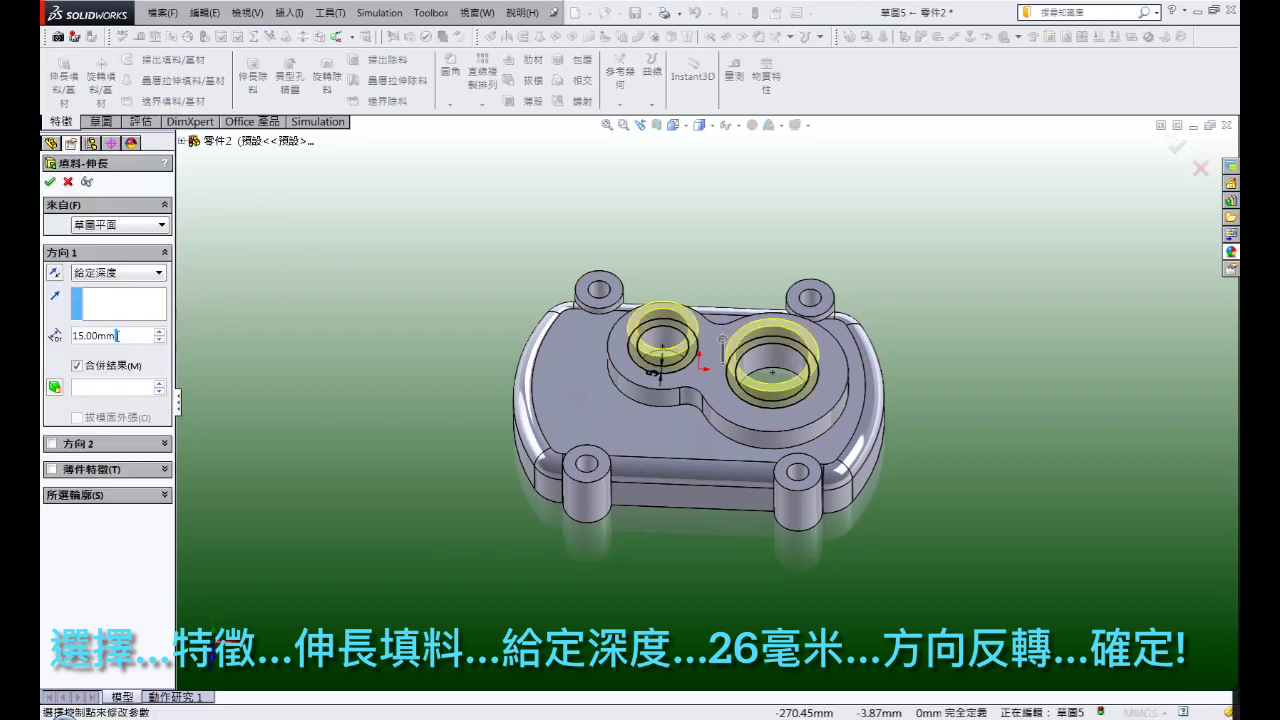
# Extrude the ring circles 26 mm blind in the reversed direction, down into the tray
pyautogui.write('26')
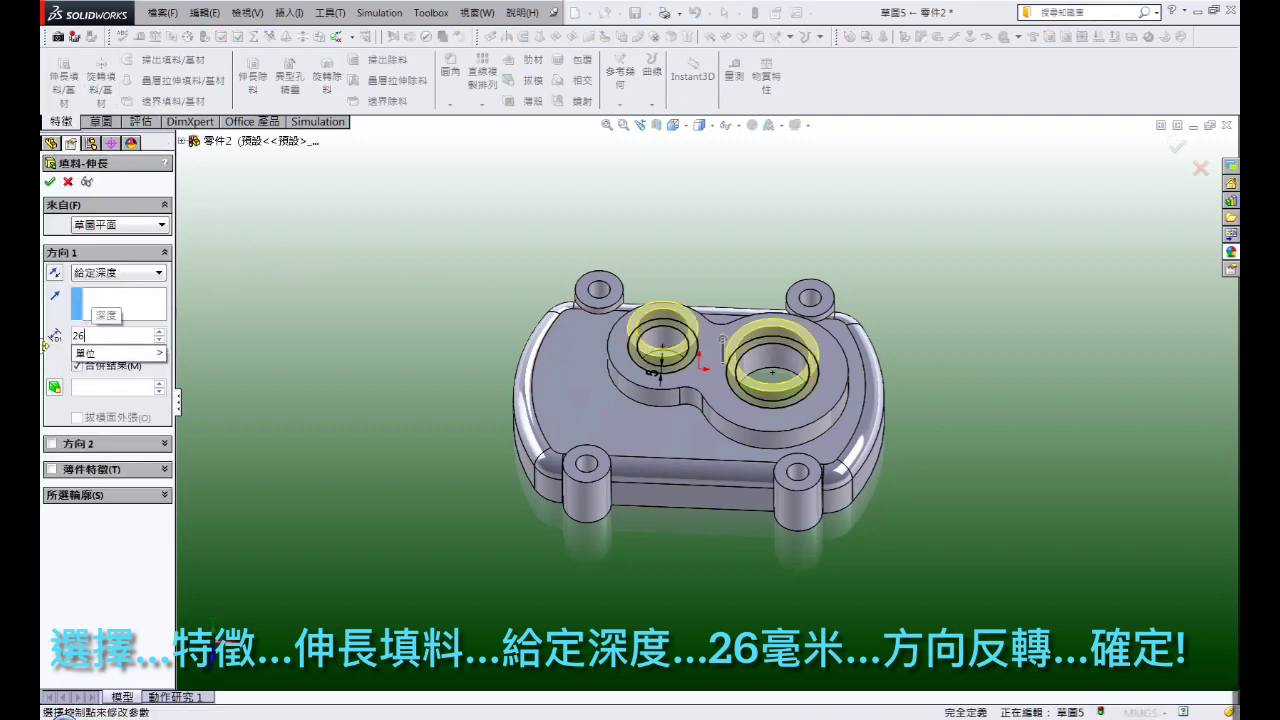
pyautogui.click(120, 497)
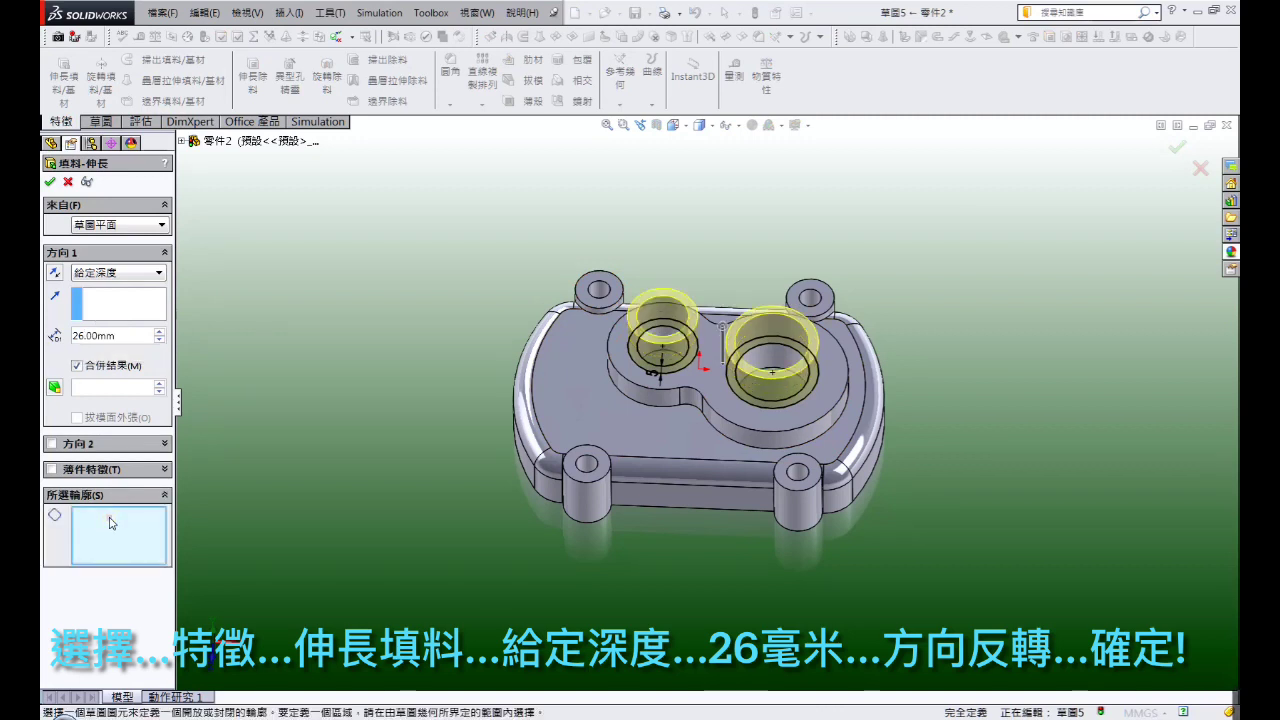
pyautogui.click(55, 273)
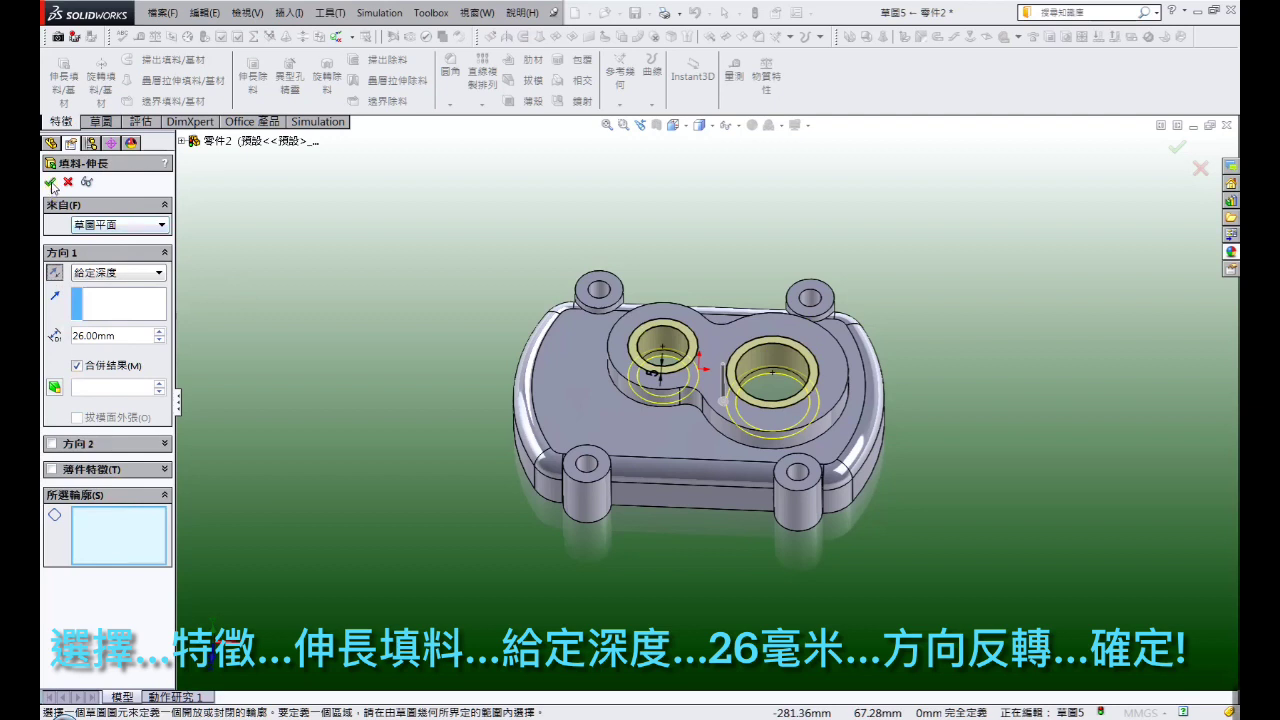
pyautogui.click(50, 183)
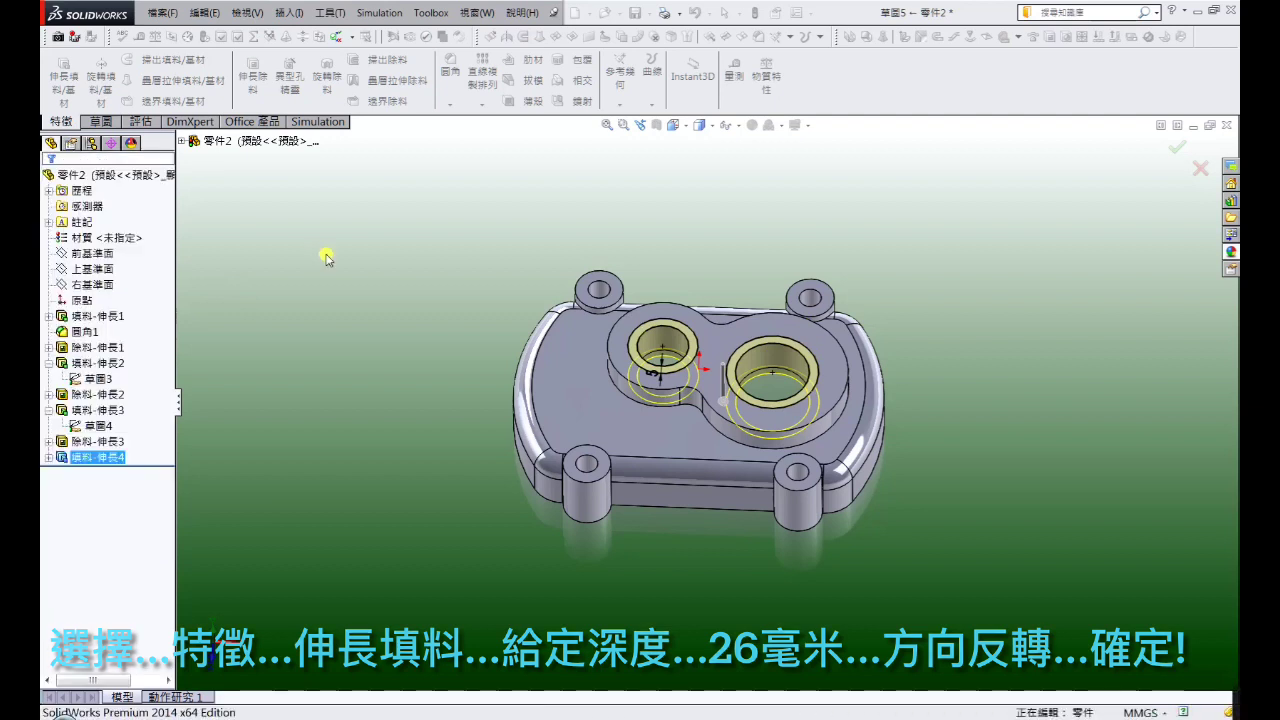
# Start a sketch on the boss face and convert the smaller hole's edge into it
pyautogui.click(660, 320)
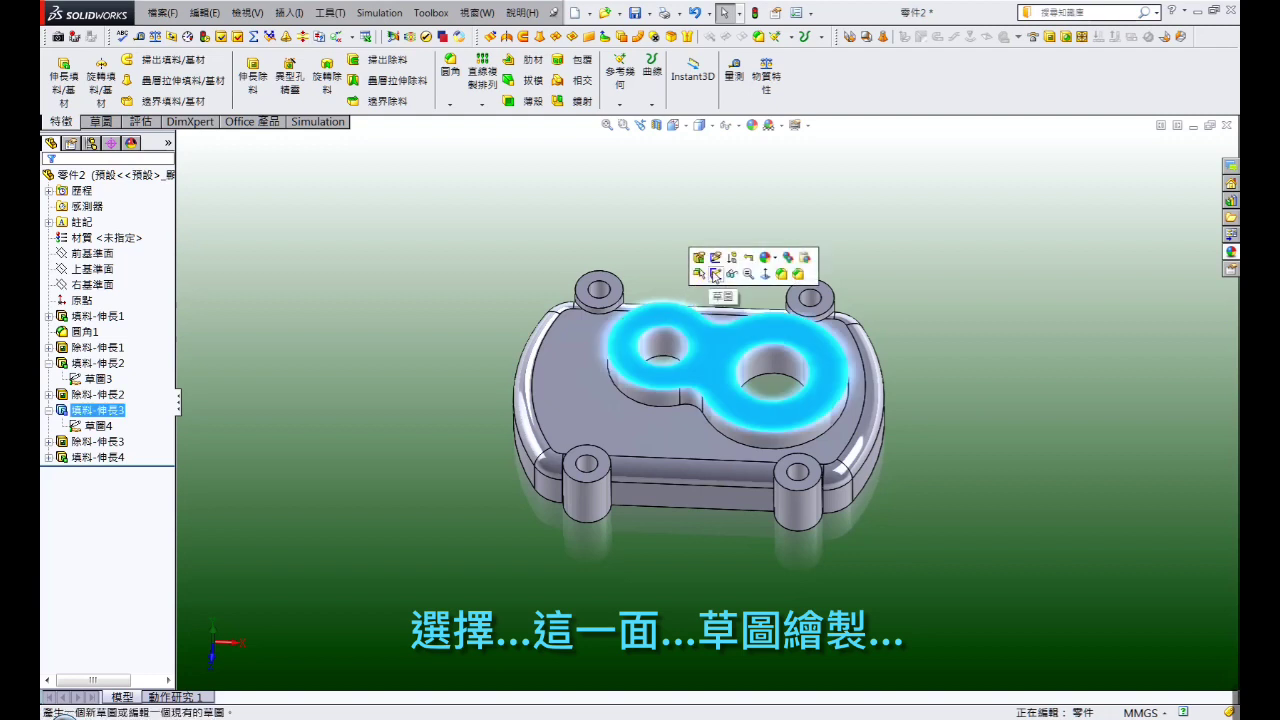
pyautogui.click(700, 276)
pyautogui.click(649, 335)
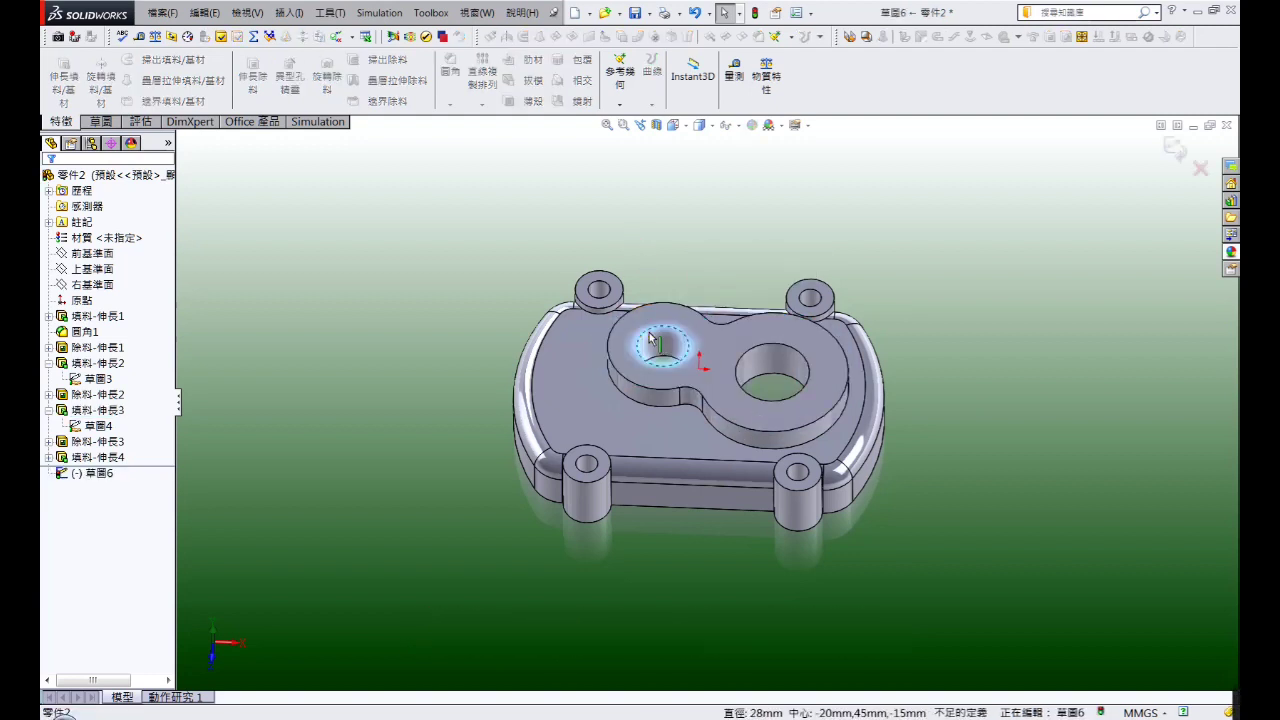
pyautogui.click(105, 121)
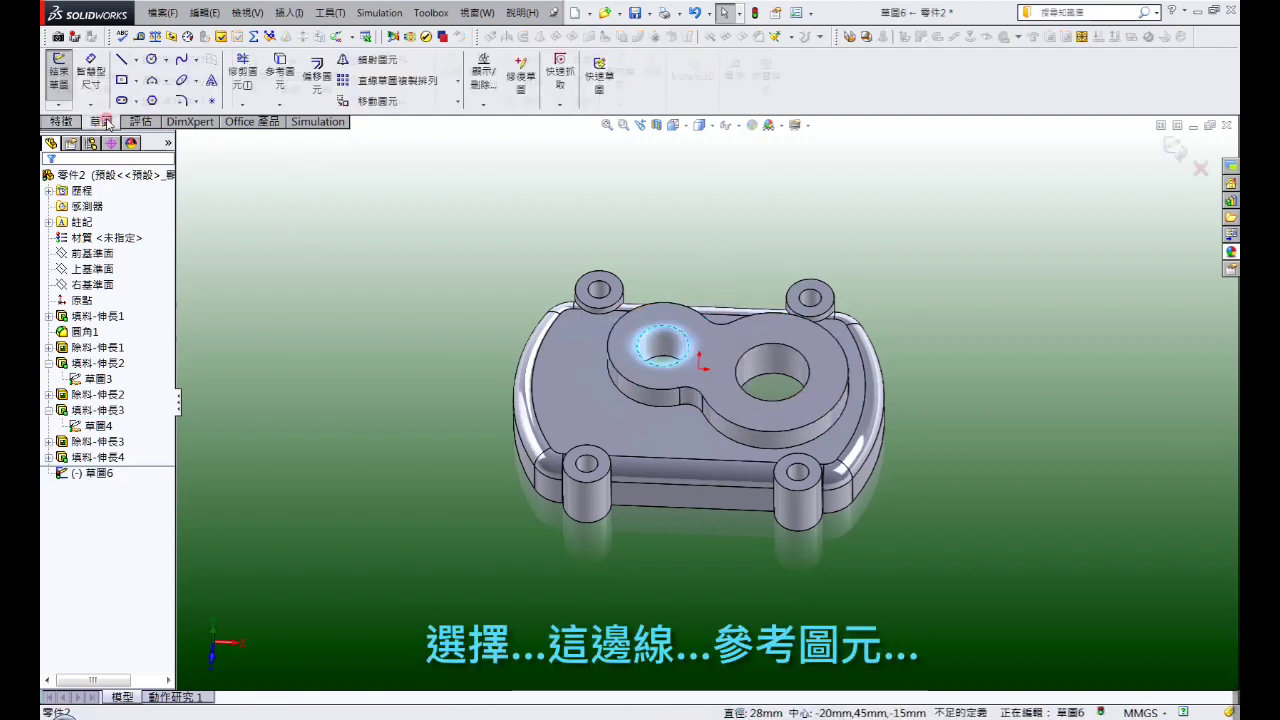
pyautogui.click(280, 72)
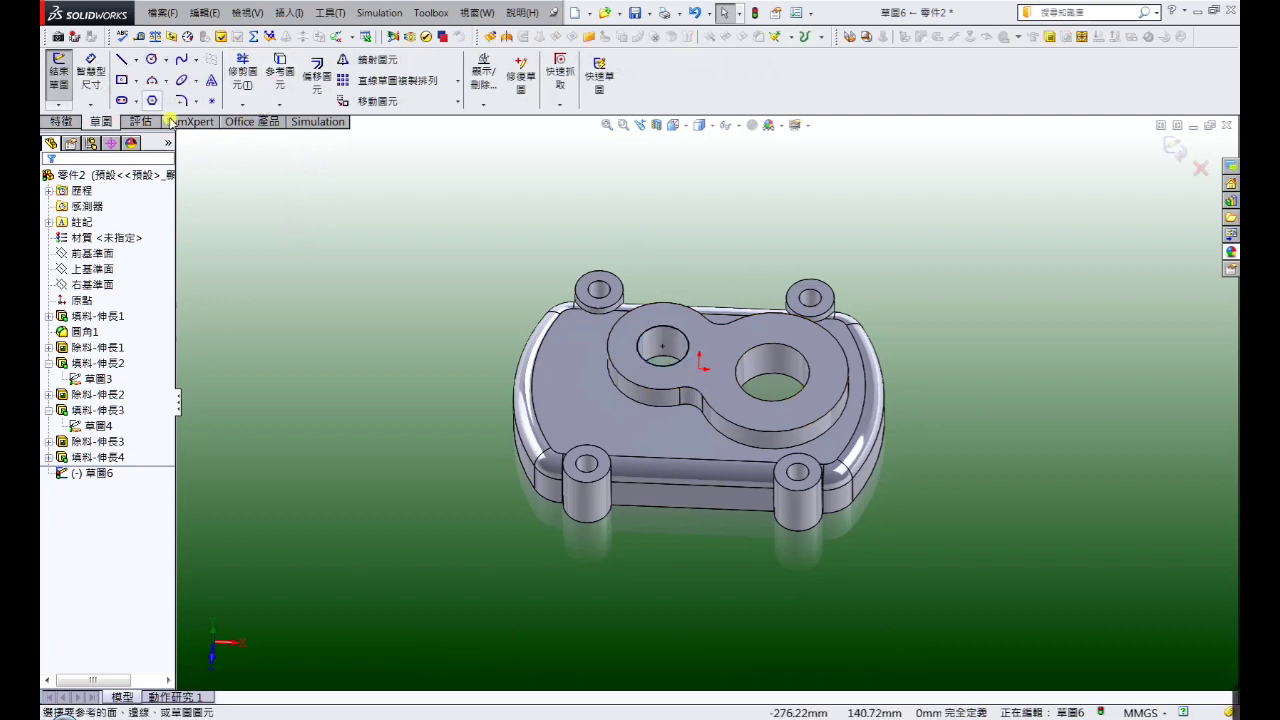
# Draw a circle concentric with the smaller hole and dimension it to Ø35
pyautogui.click(151, 59)
pyautogui.click(662, 346)
pyautogui.click(662, 303)
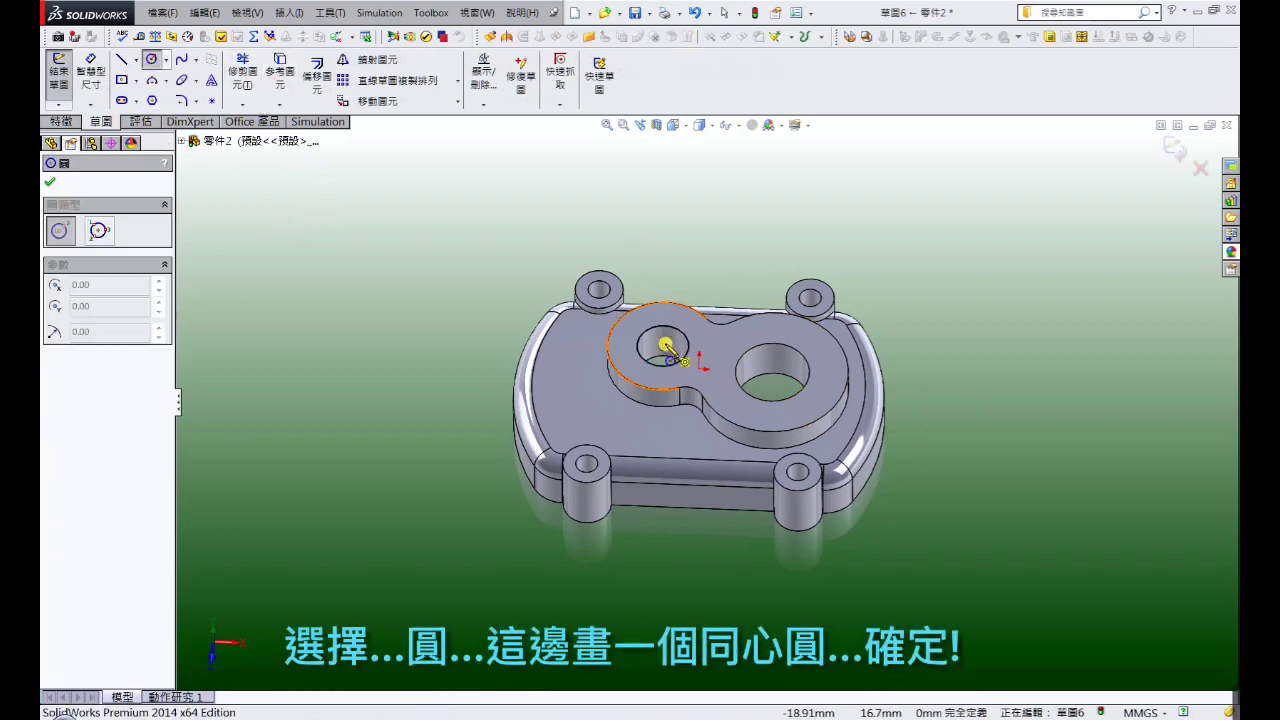
pyautogui.rightClick(662, 348)
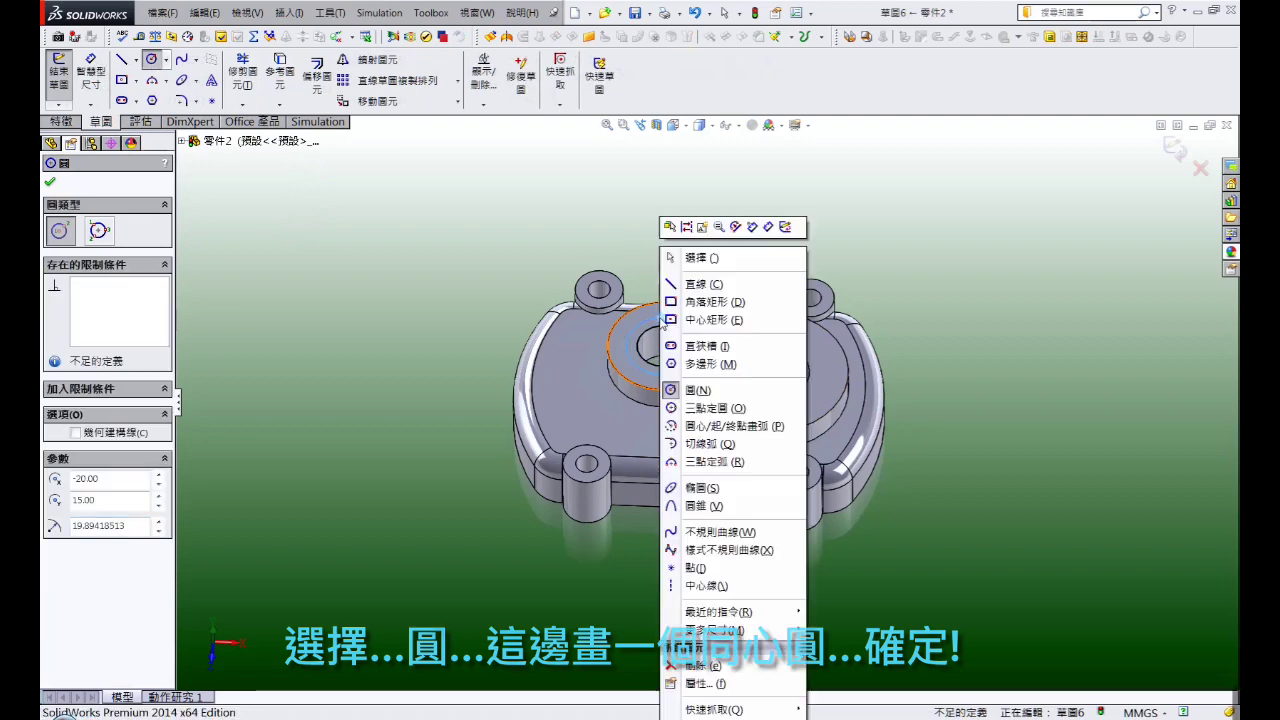
pyautogui.click(688, 258)
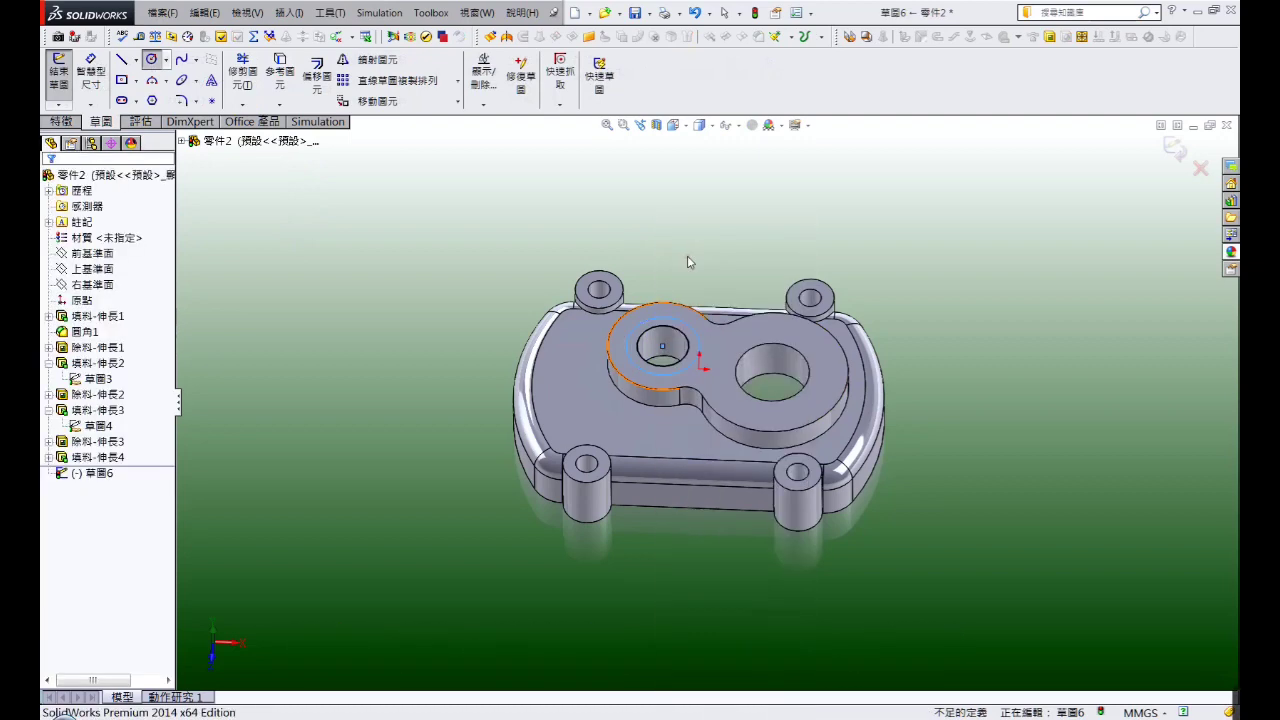
pyautogui.click(83, 74)
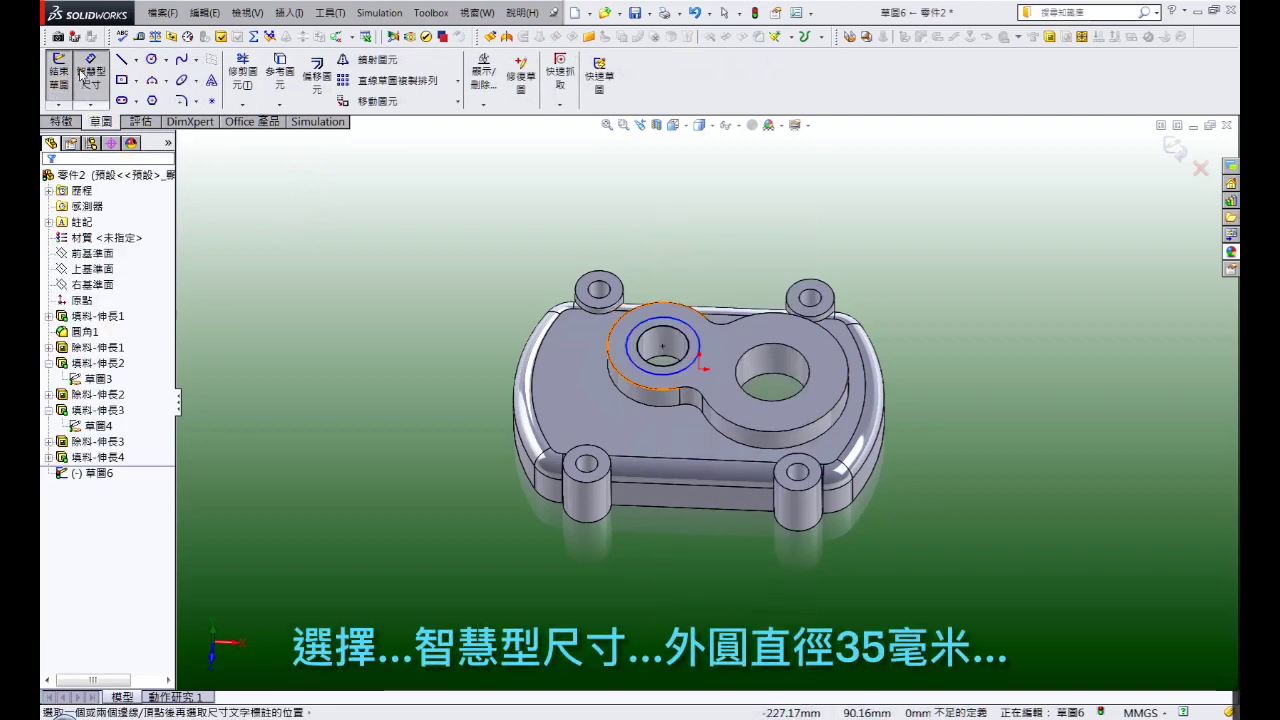
pyautogui.click(634, 366)
pyautogui.click(560, 380)
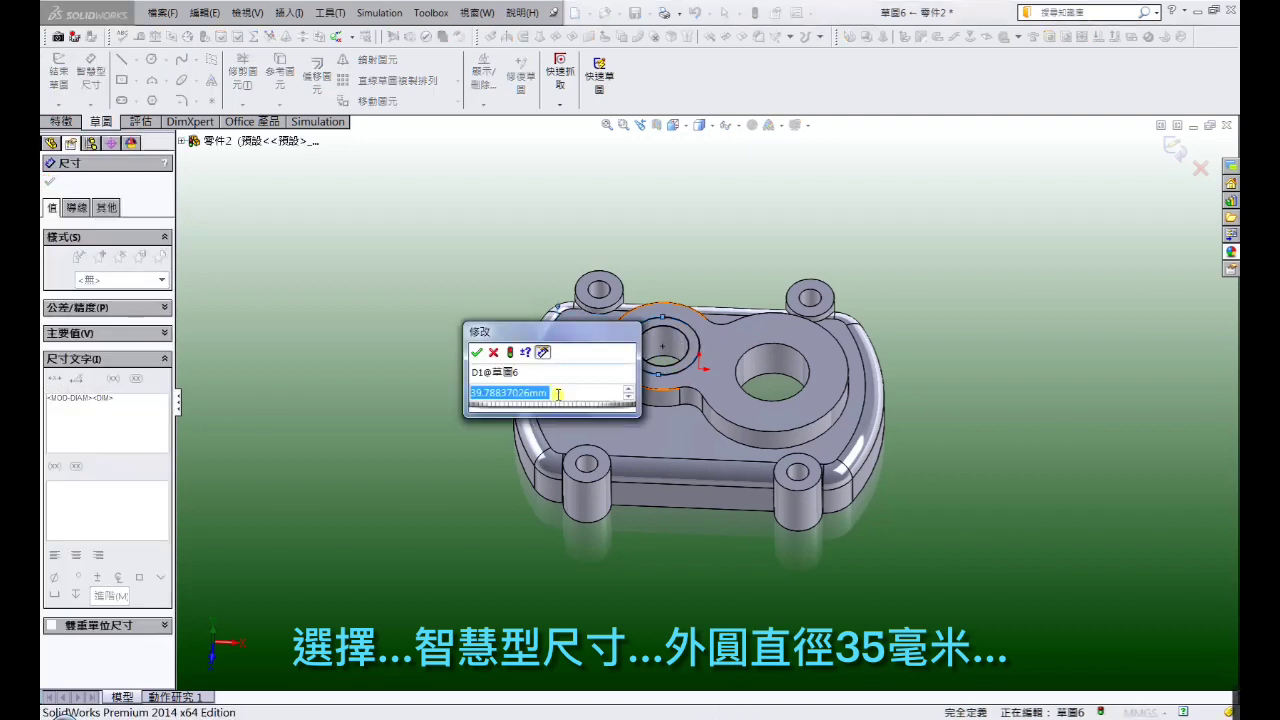
pyautogui.write('35')
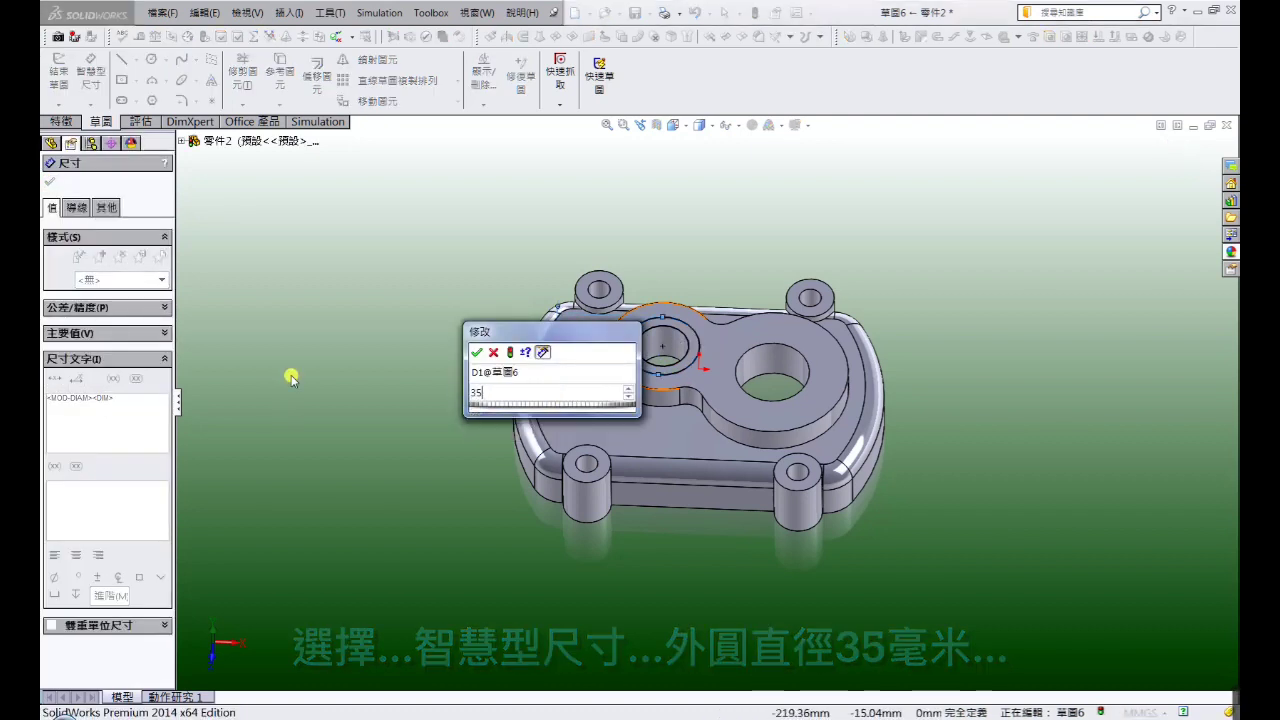
pyautogui.press('Return')
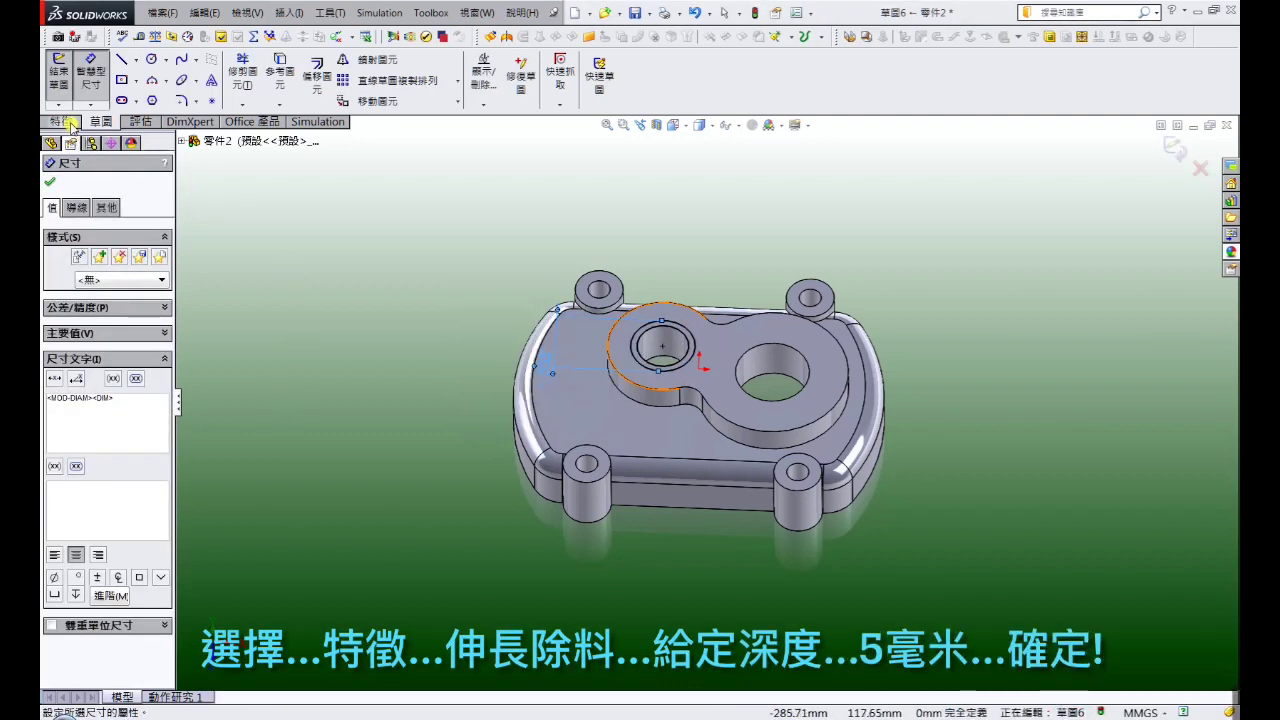
# Cut the Ø35 circle 5 mm deep as a blind extruded counterbore
pyautogui.click(62, 121)
pyautogui.click(255, 80)
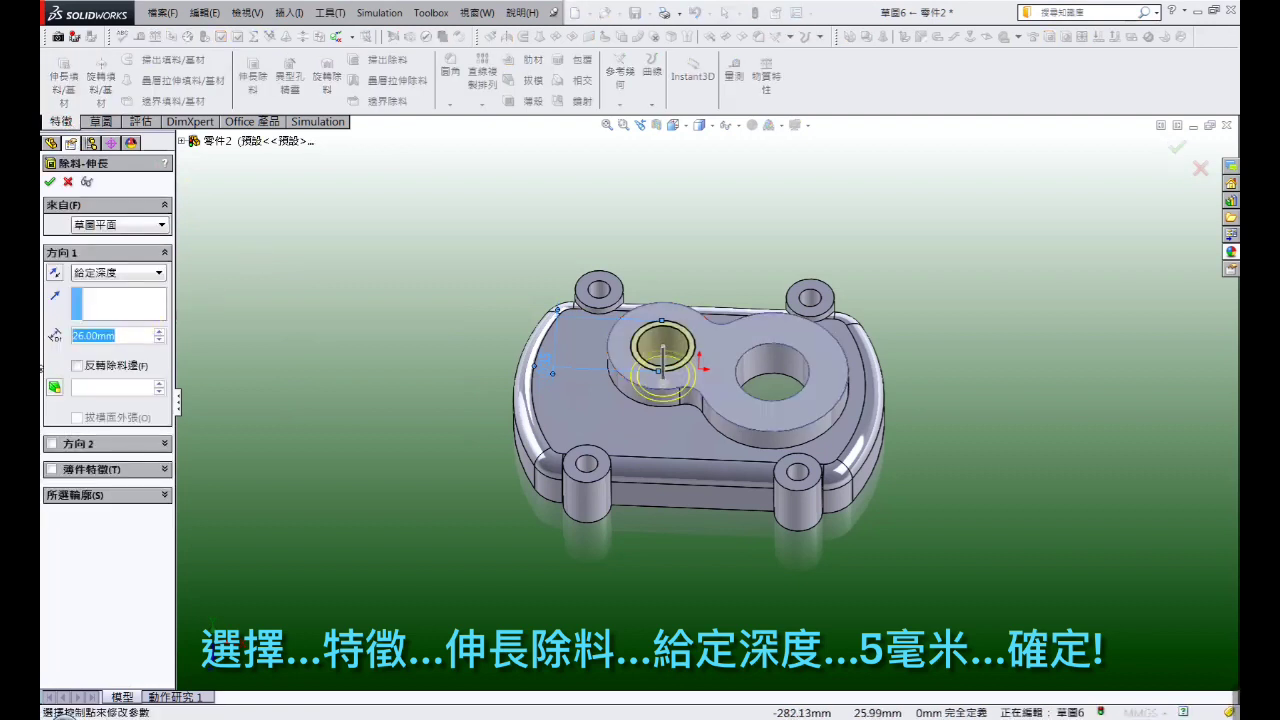
pyautogui.write('5')
pyautogui.press('Return')
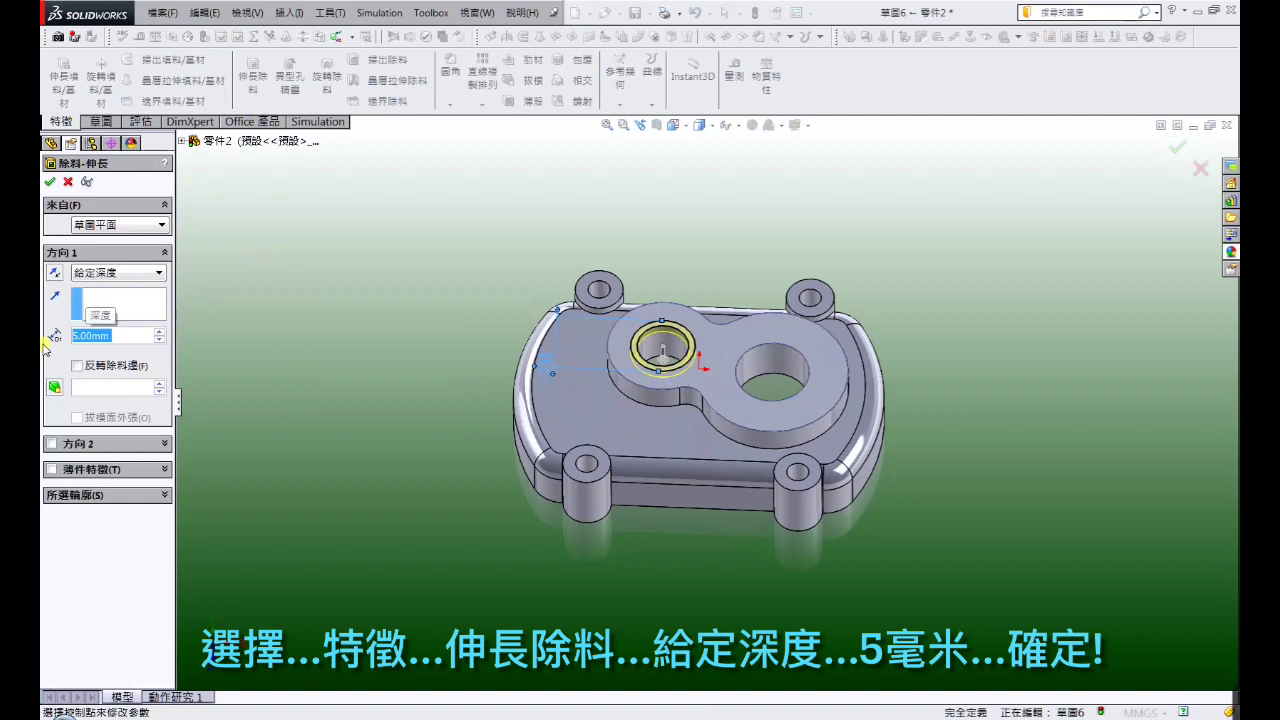
pyautogui.click(49, 183)
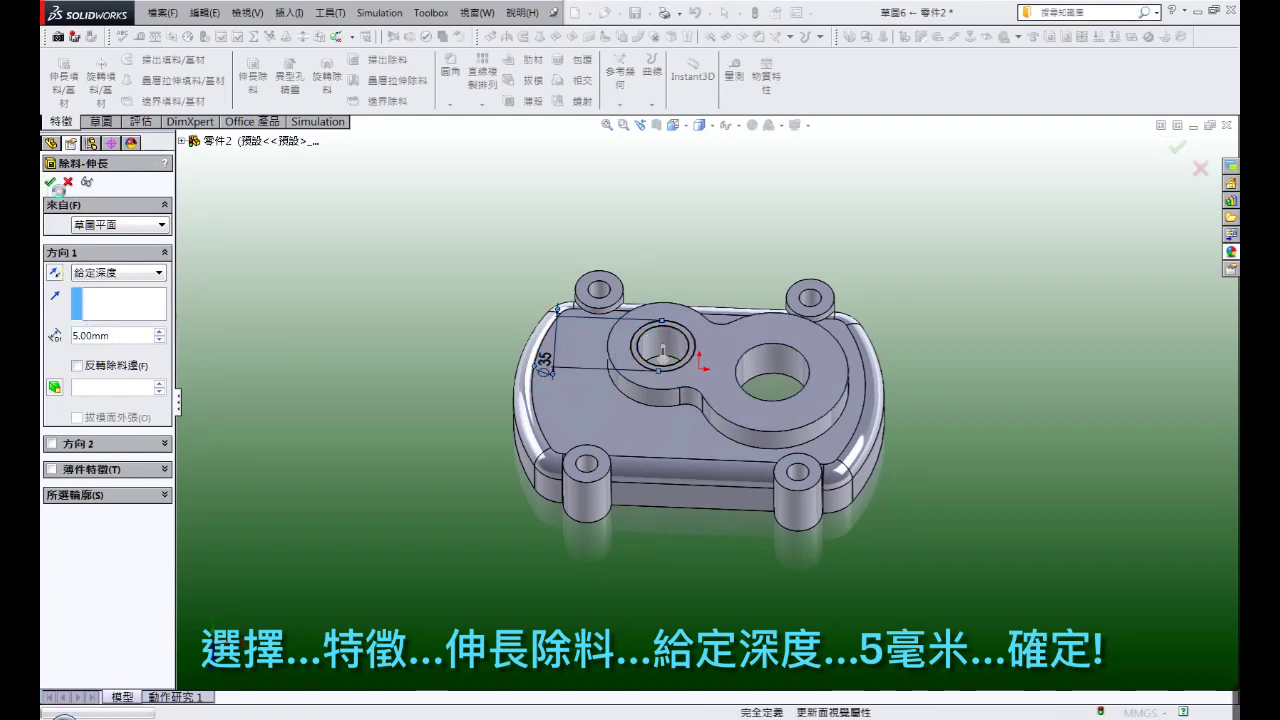
# Start a new sketch on the raised boss face, viewed Normal To
pyautogui.click(313, 245)
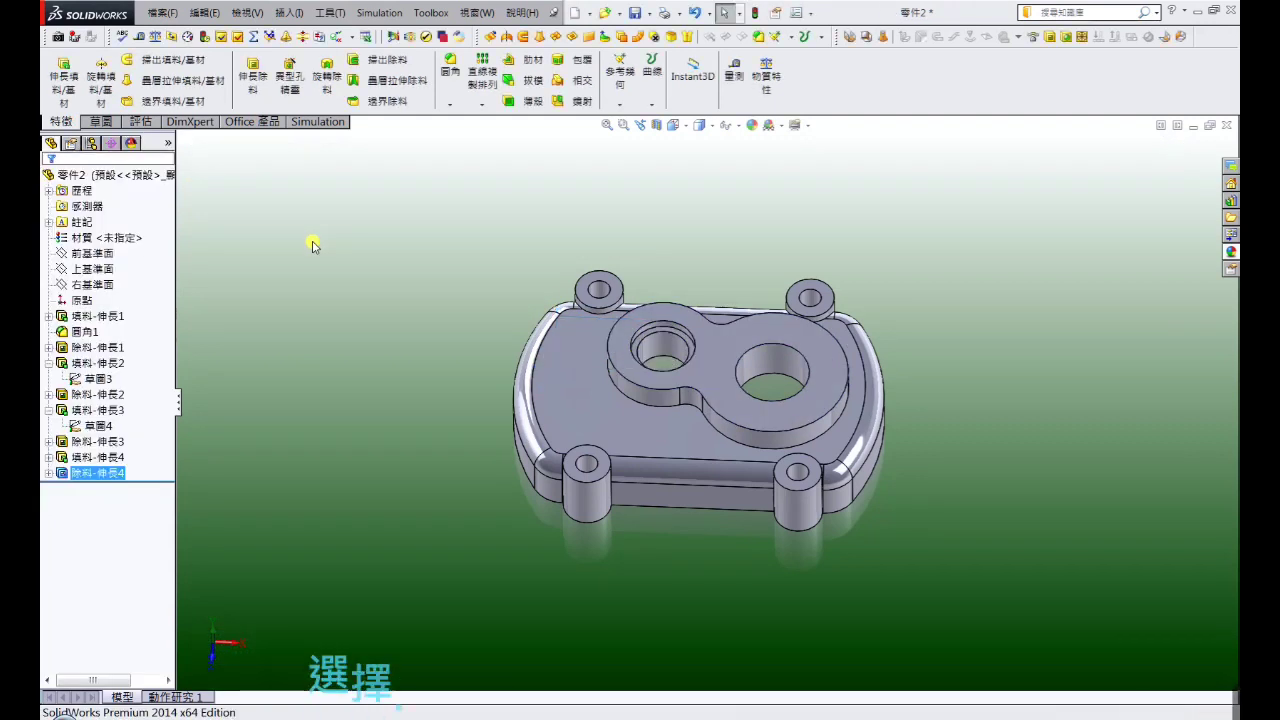
pyautogui.scroll(2, 839, 373)
pyautogui.scroll(-2, 761, 381)
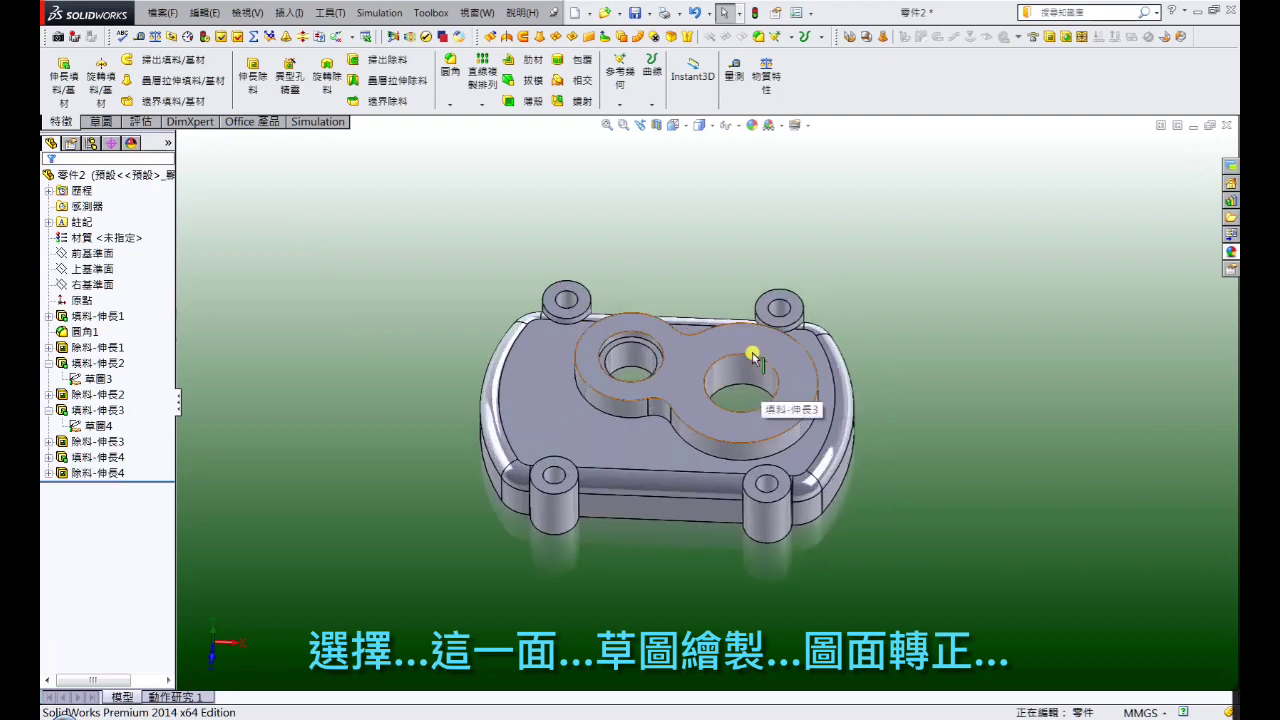
pyautogui.click(746, 336)
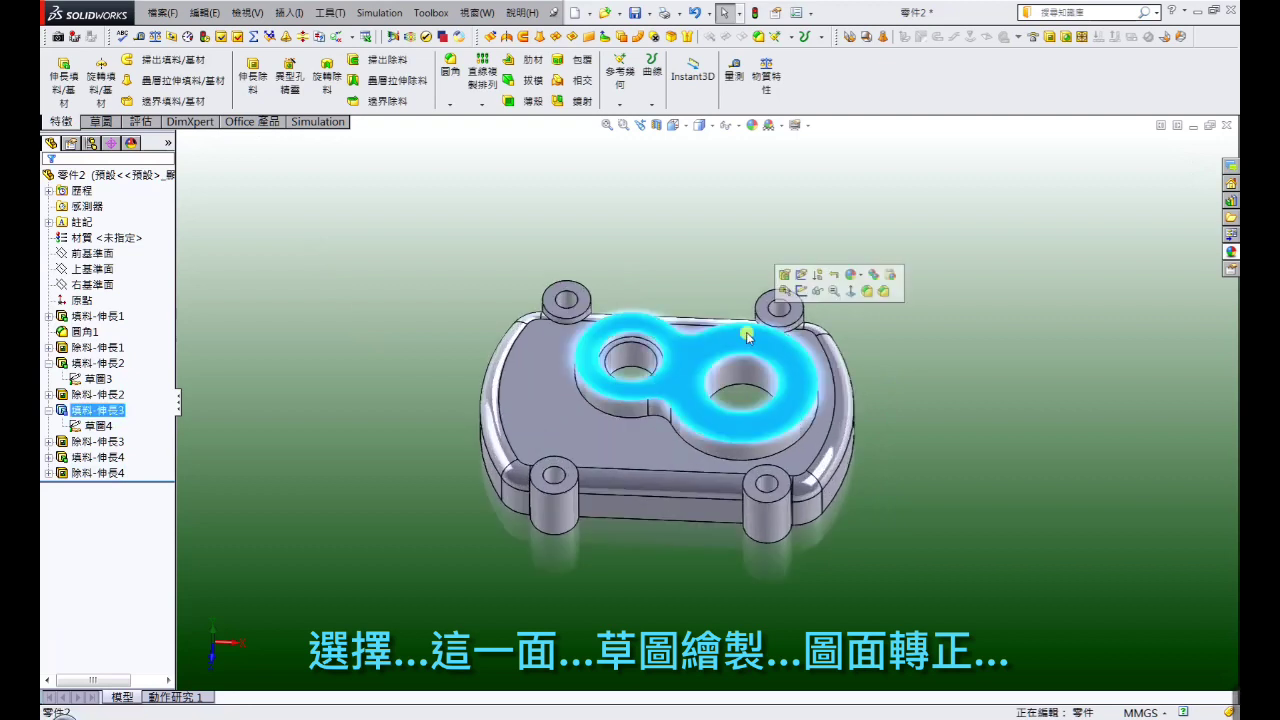
pyautogui.click(801, 291)
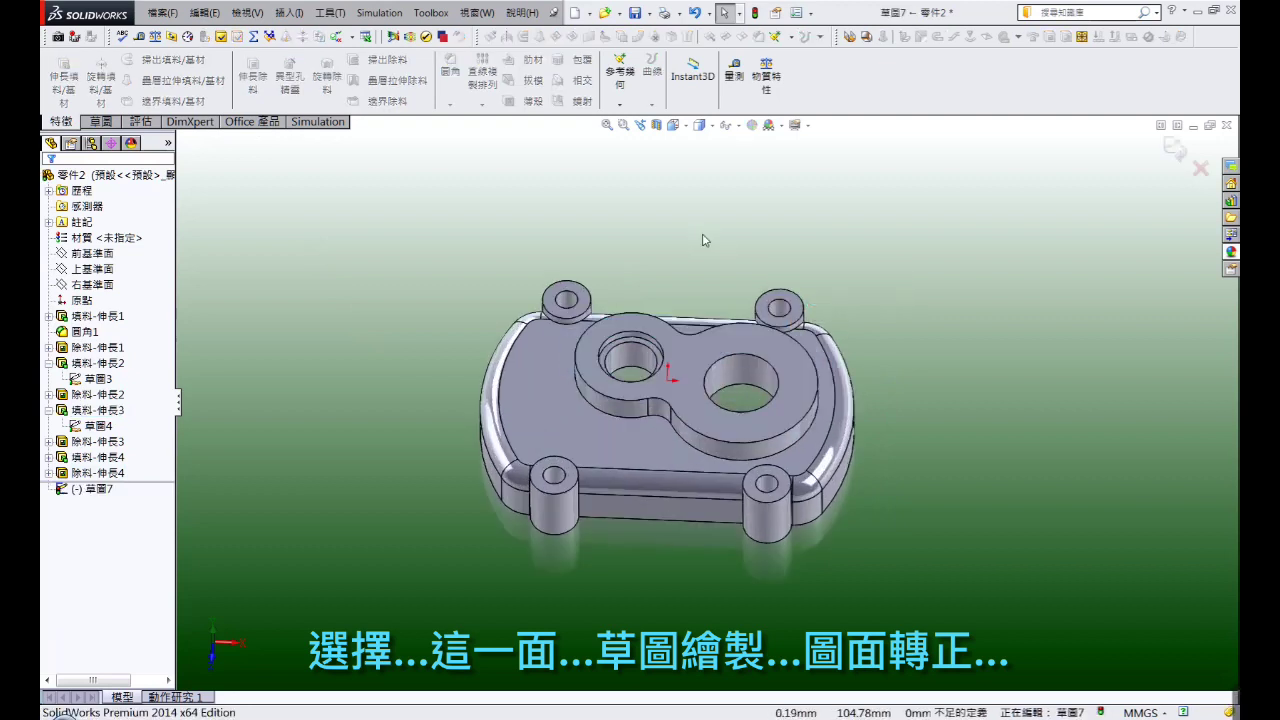
pyautogui.click(685, 132)
pyautogui.click(745, 200)
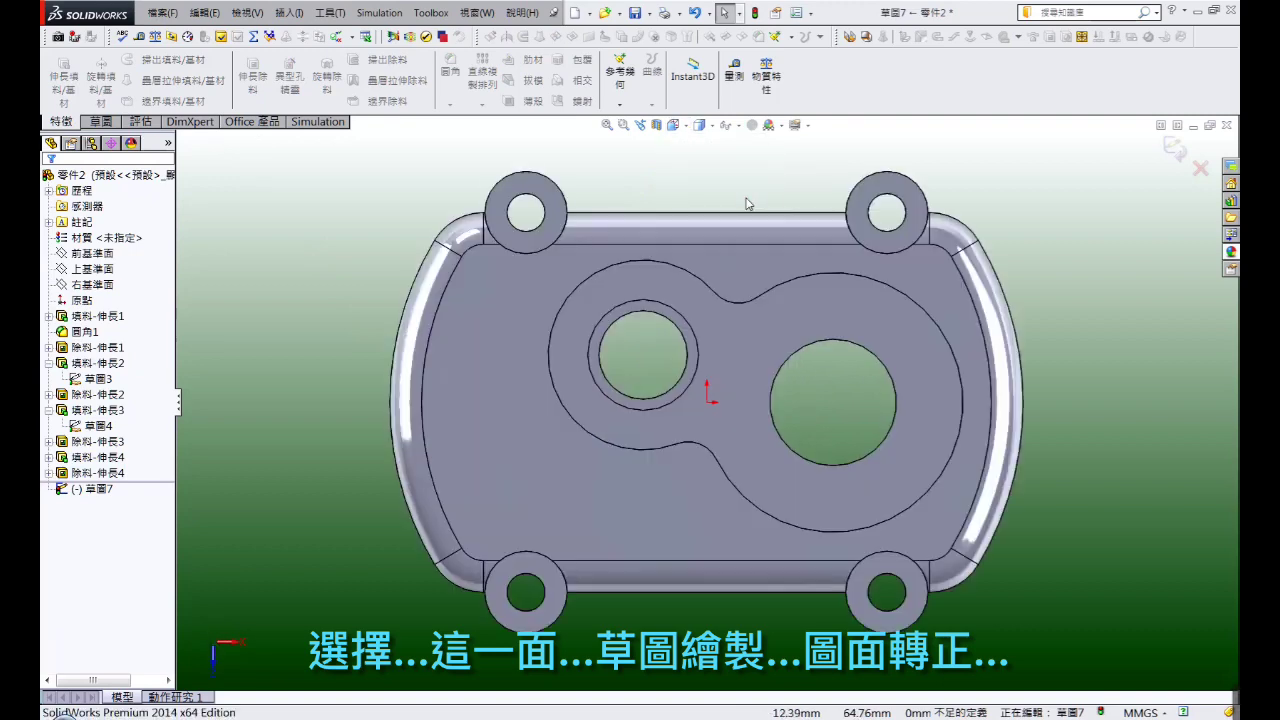
# Draw vertical and horizontal construction lines meeting at the large hole's centre
pyautogui.click(104, 121)
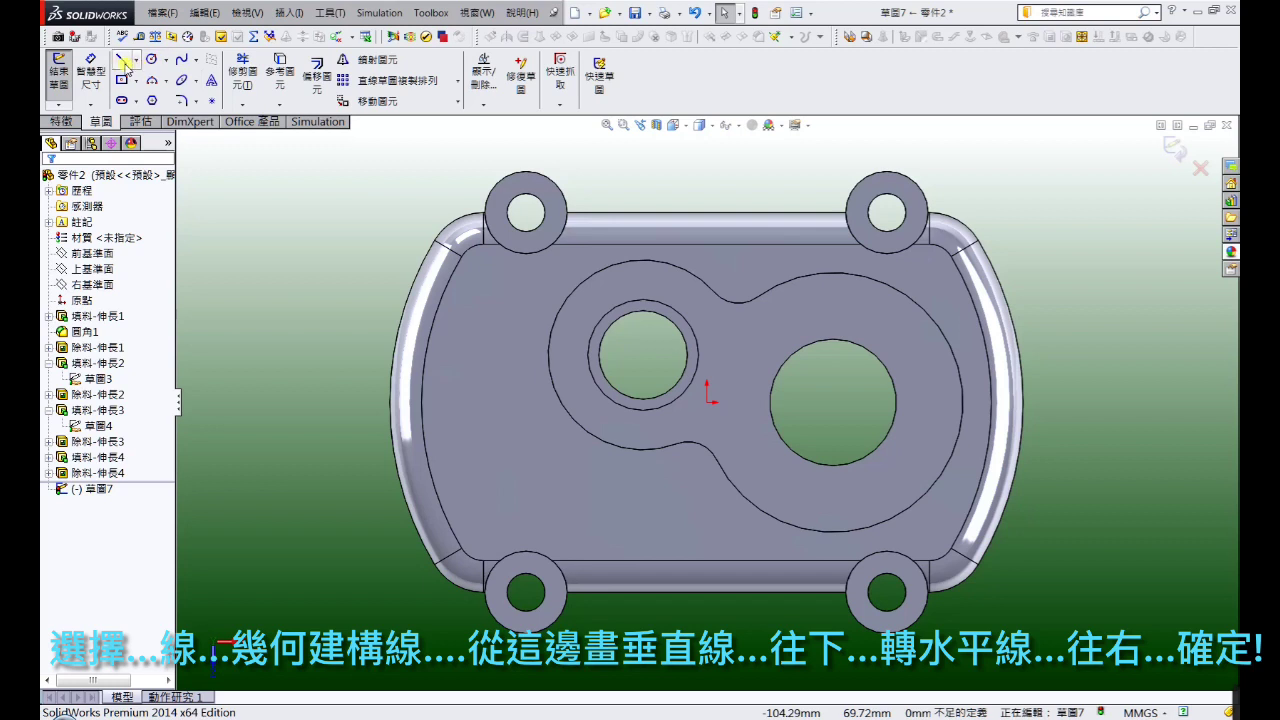
pyautogui.click(122, 61)
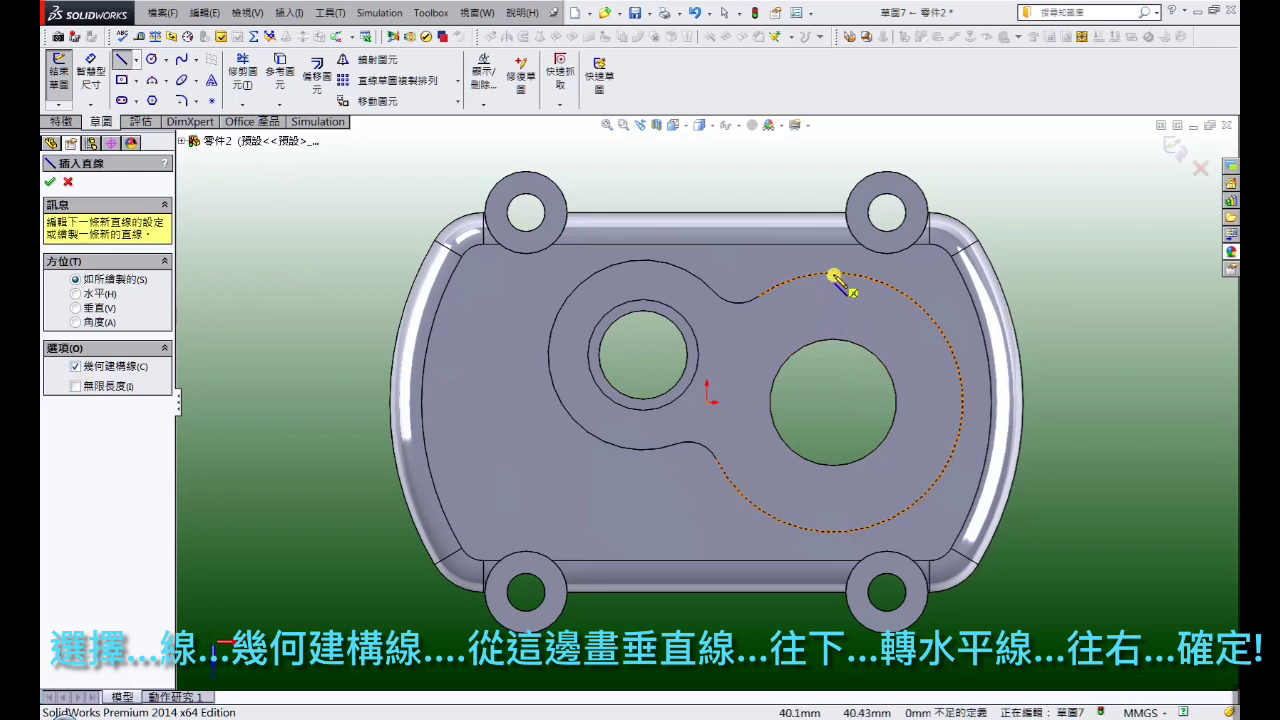
pyautogui.moveTo(832, 276); pyautogui.dragTo(836, 383)
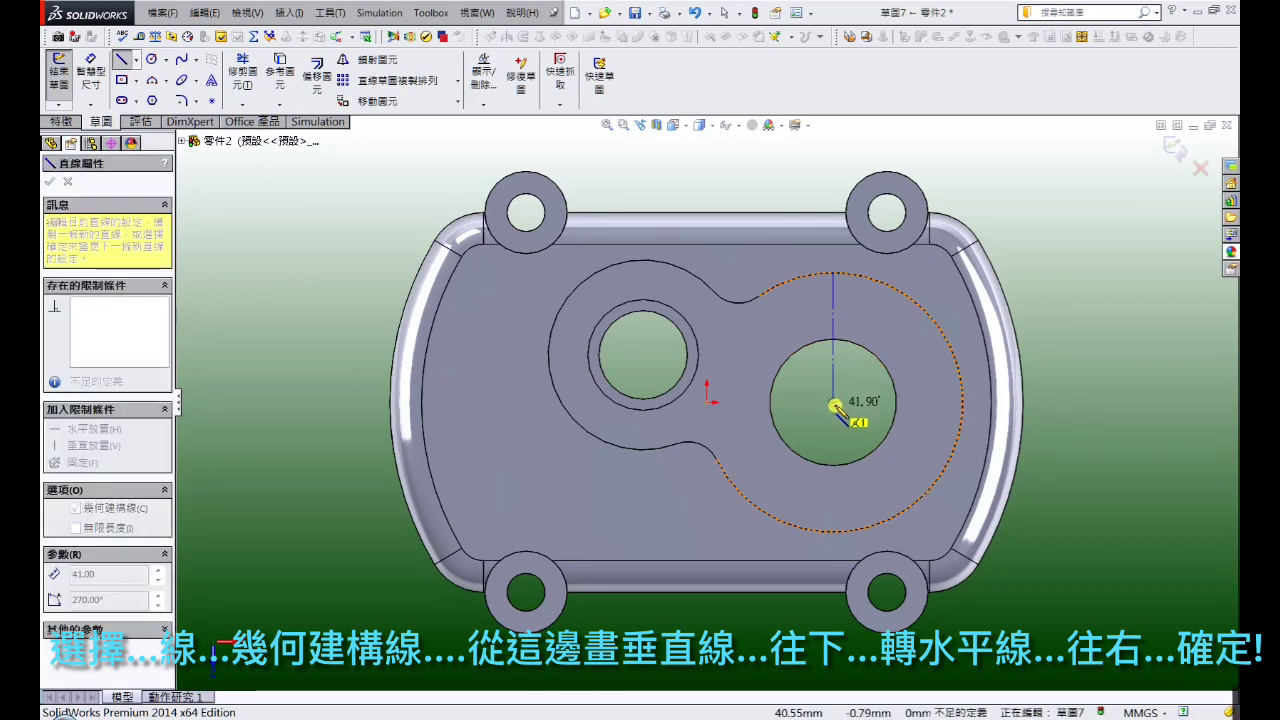
pyautogui.click(832, 402)
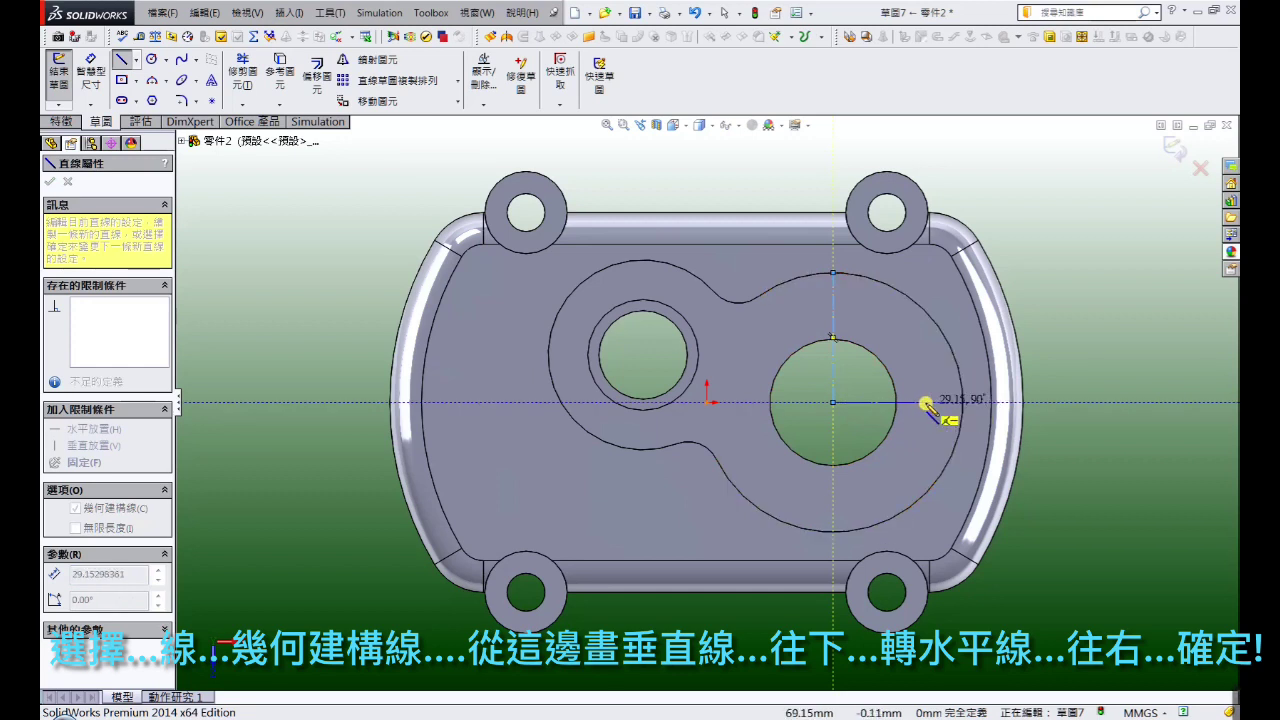
pyautogui.click(932, 402)
pyautogui.rightClick(940, 408)
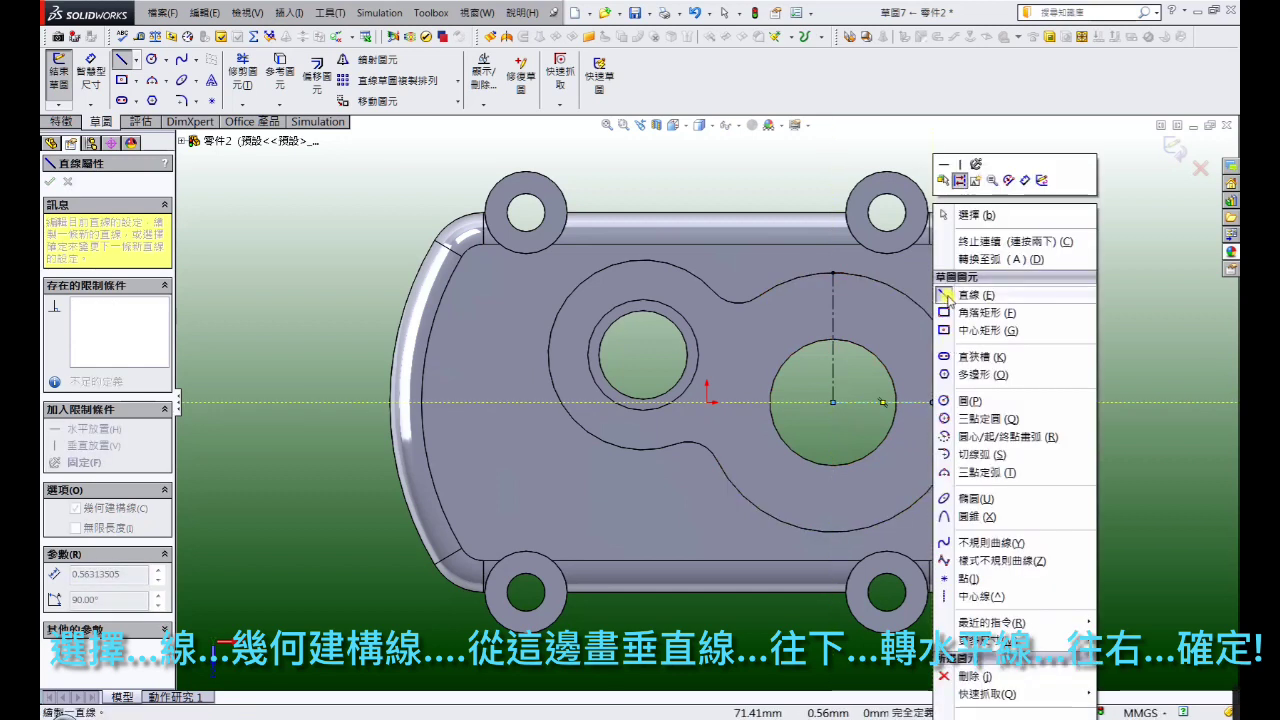
pyautogui.click(960, 215)
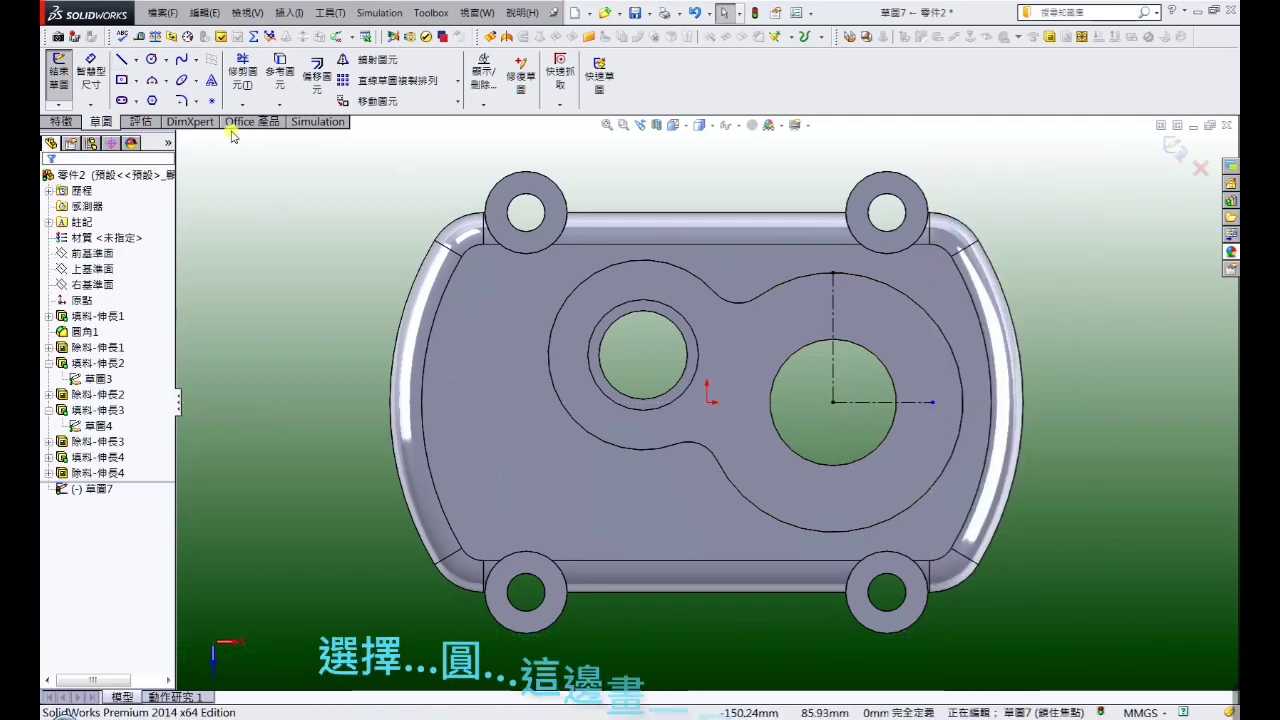
# Draw a construction circle concentric with the large hole
pyautogui.click(153, 61)
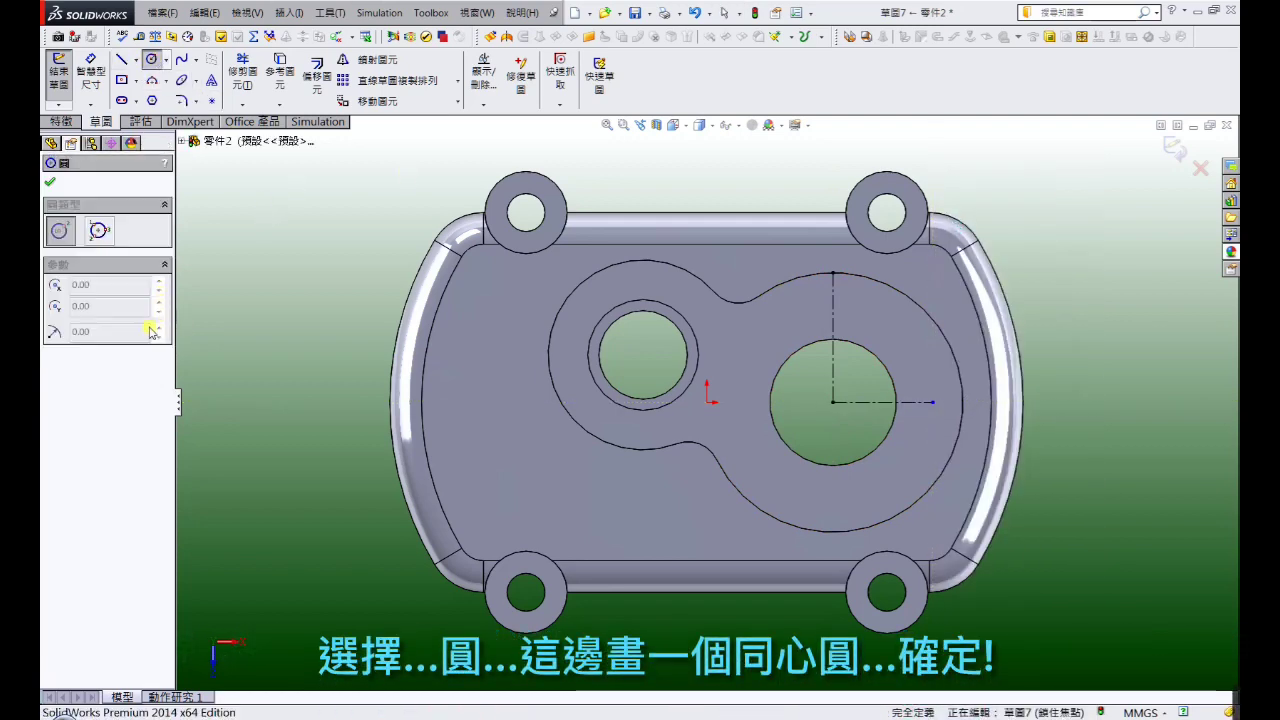
pyautogui.click(833, 402)
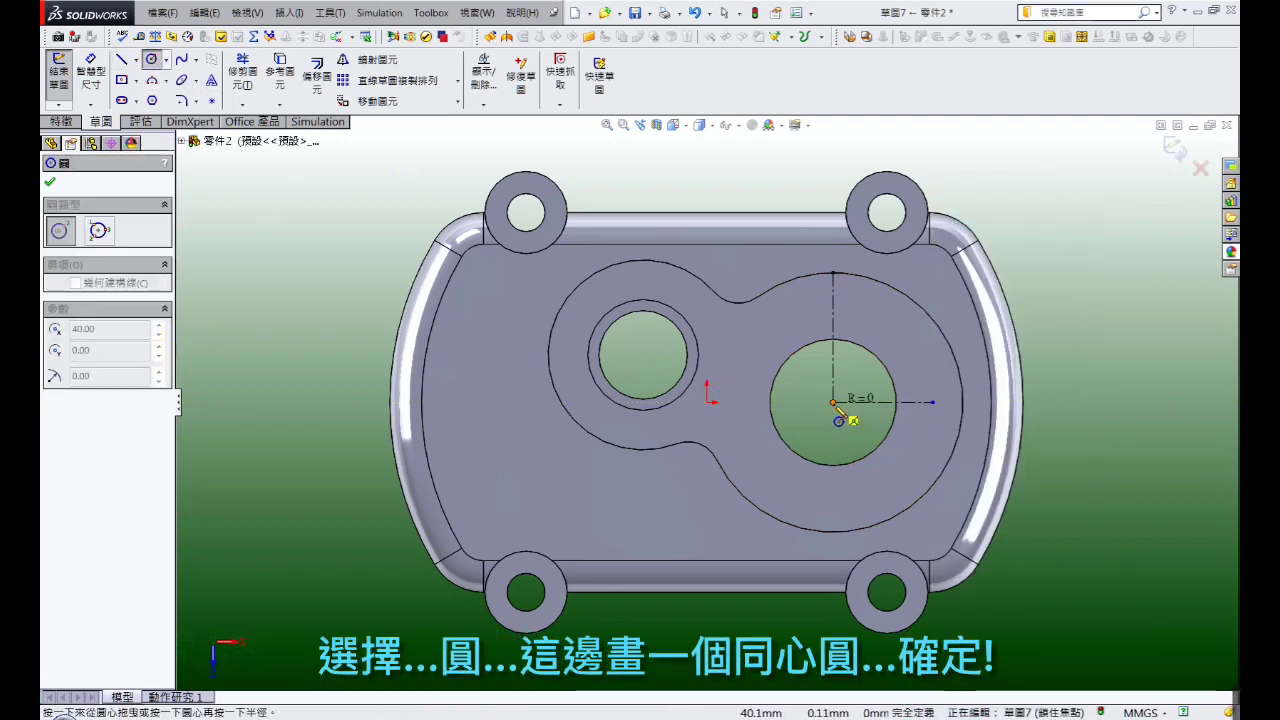
pyautogui.click(936, 404)
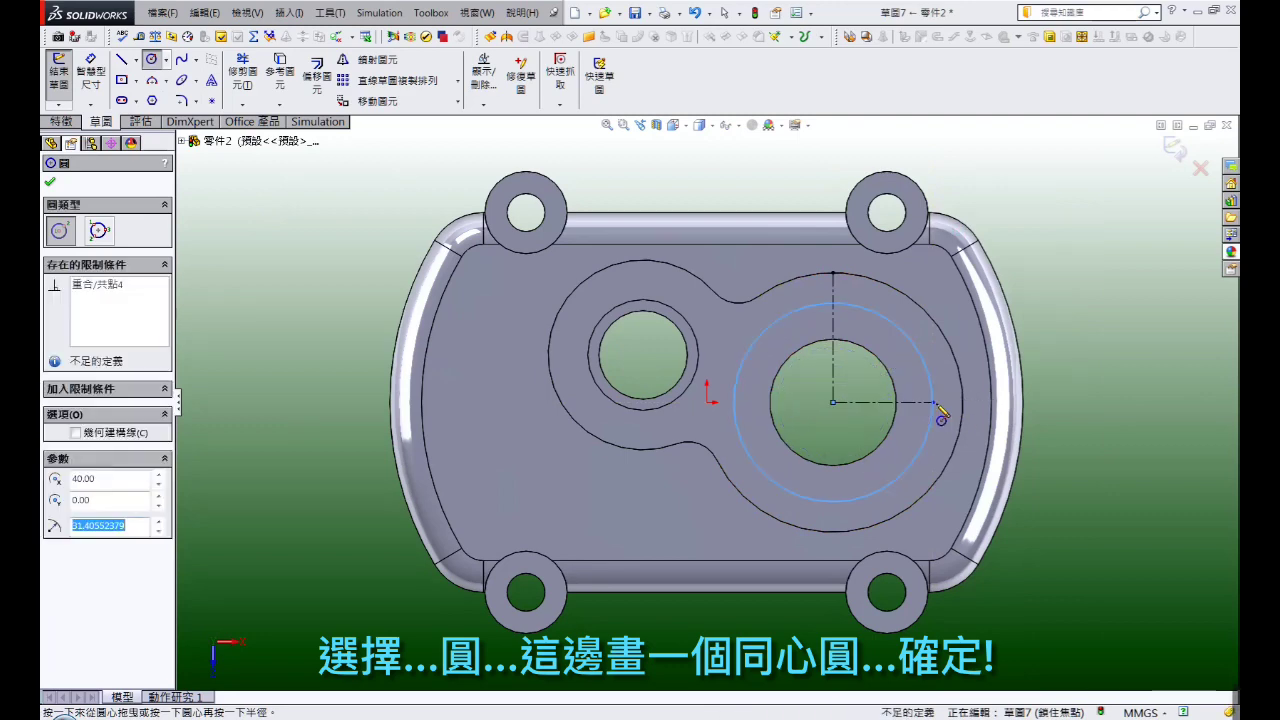
pyautogui.rightClick(940, 216)
pyautogui.click(955, 252)
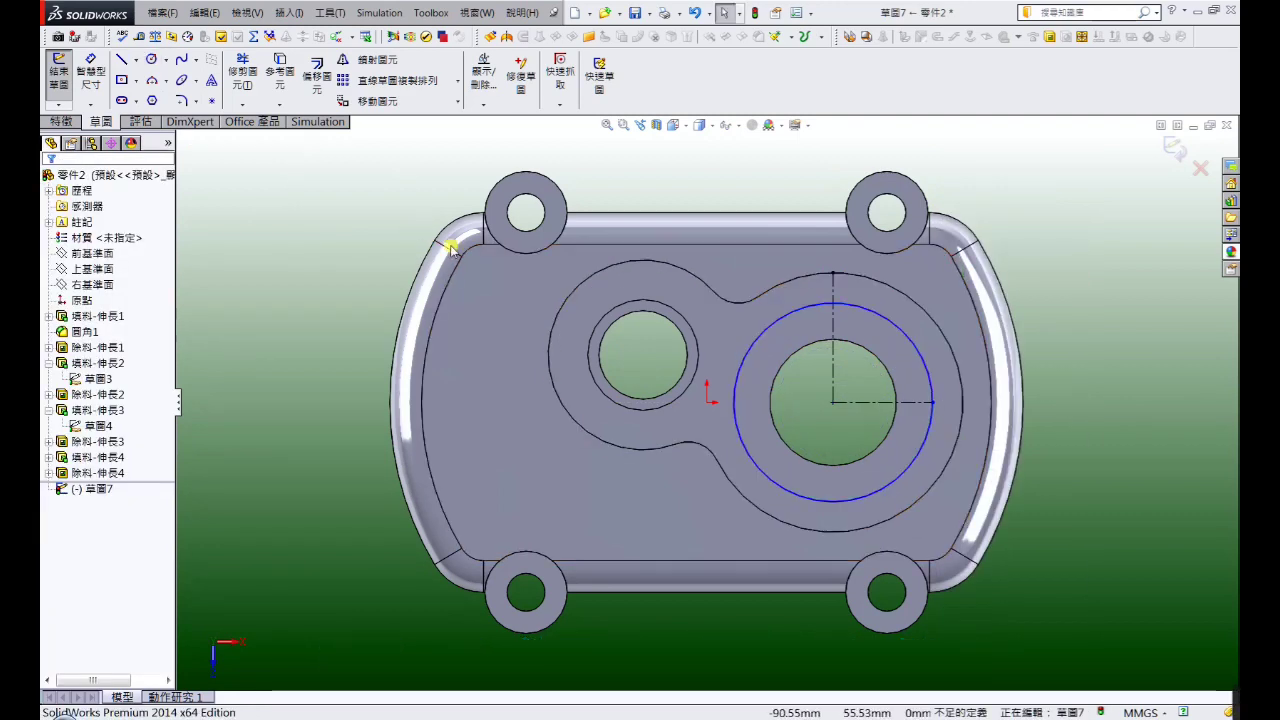
pyautogui.click(759, 333)
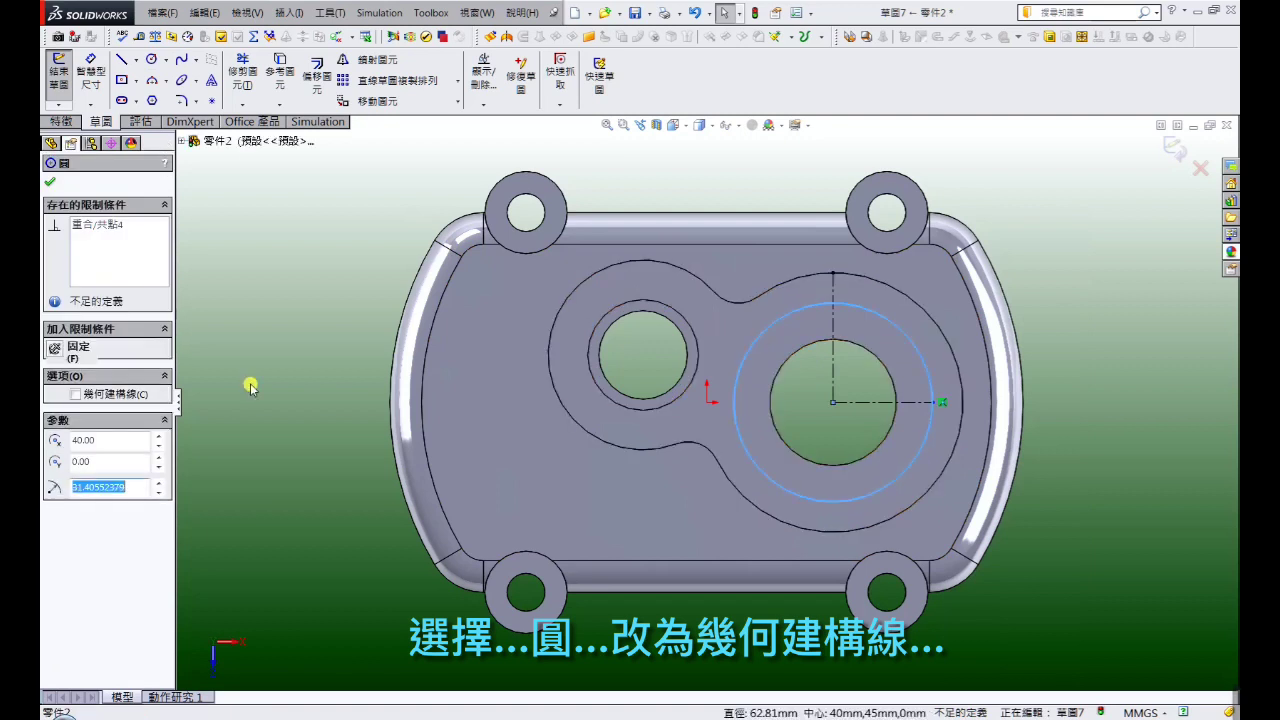
pyautogui.click(77, 396)
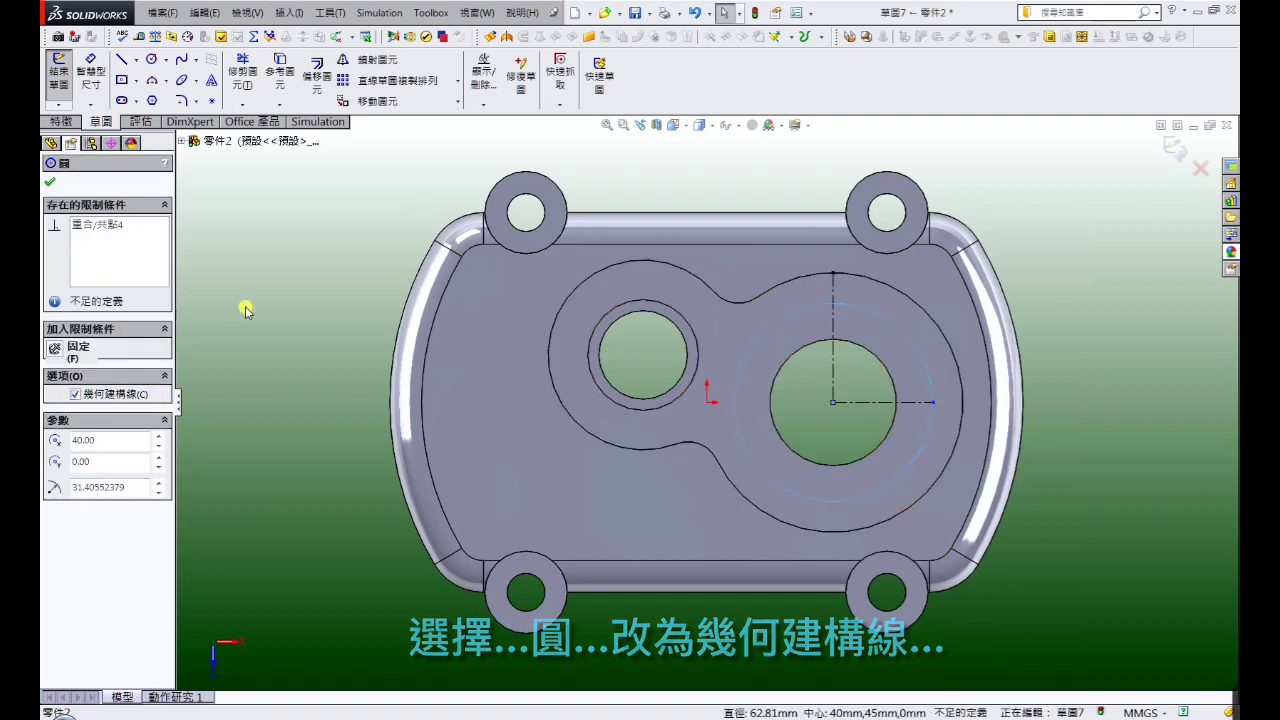
pyautogui.click(243, 303)
# Dimension the construction circle to a 61 mm diameter
pyautogui.click(90, 100)
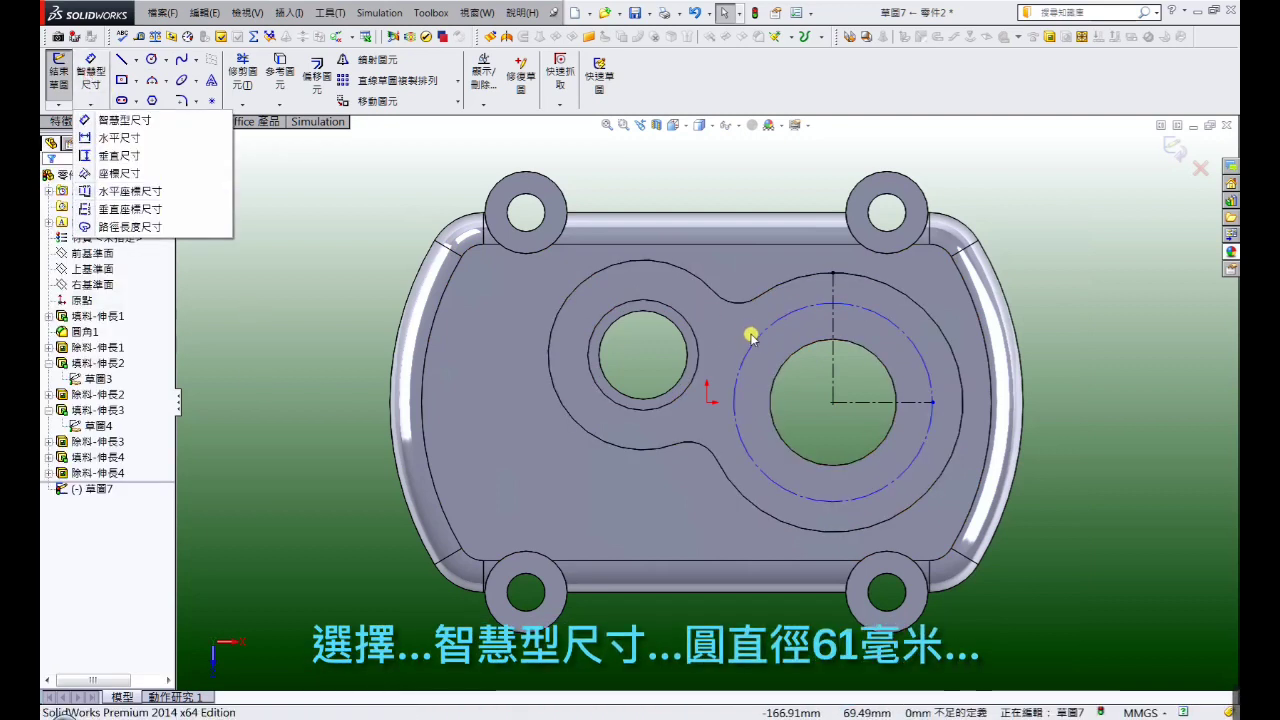
pyautogui.click(122, 120)
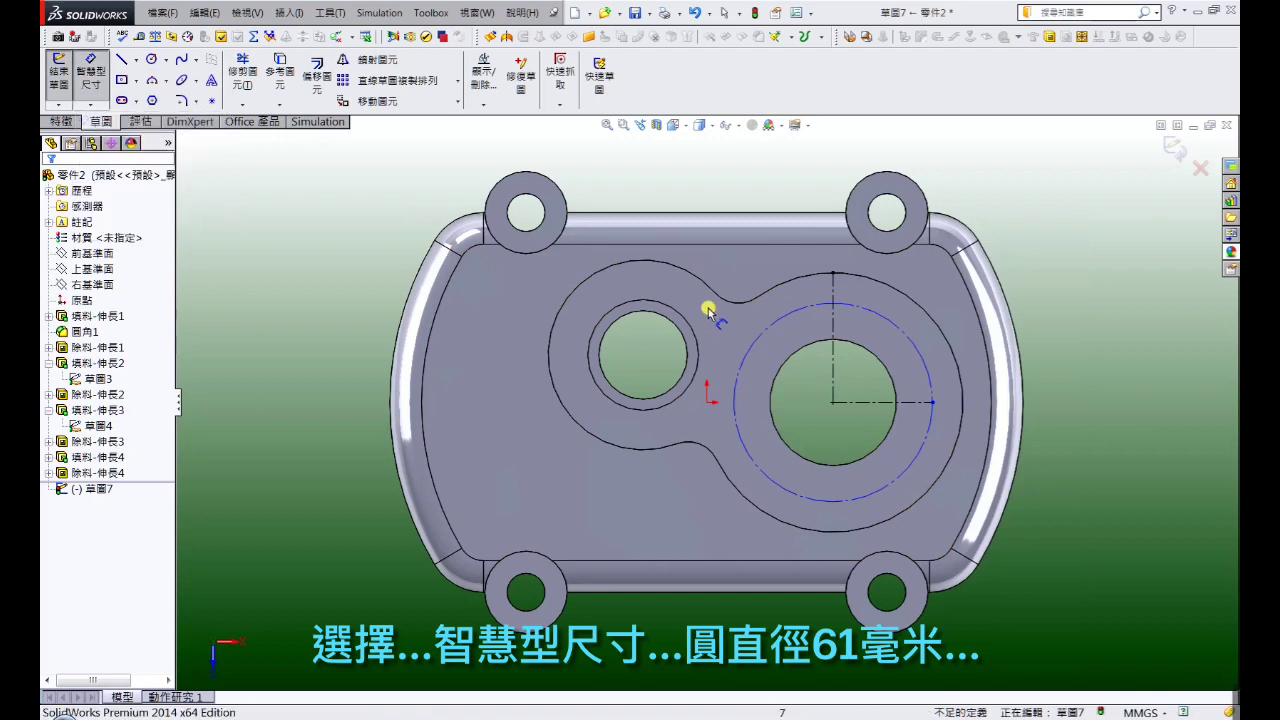
pyautogui.click(766, 338)
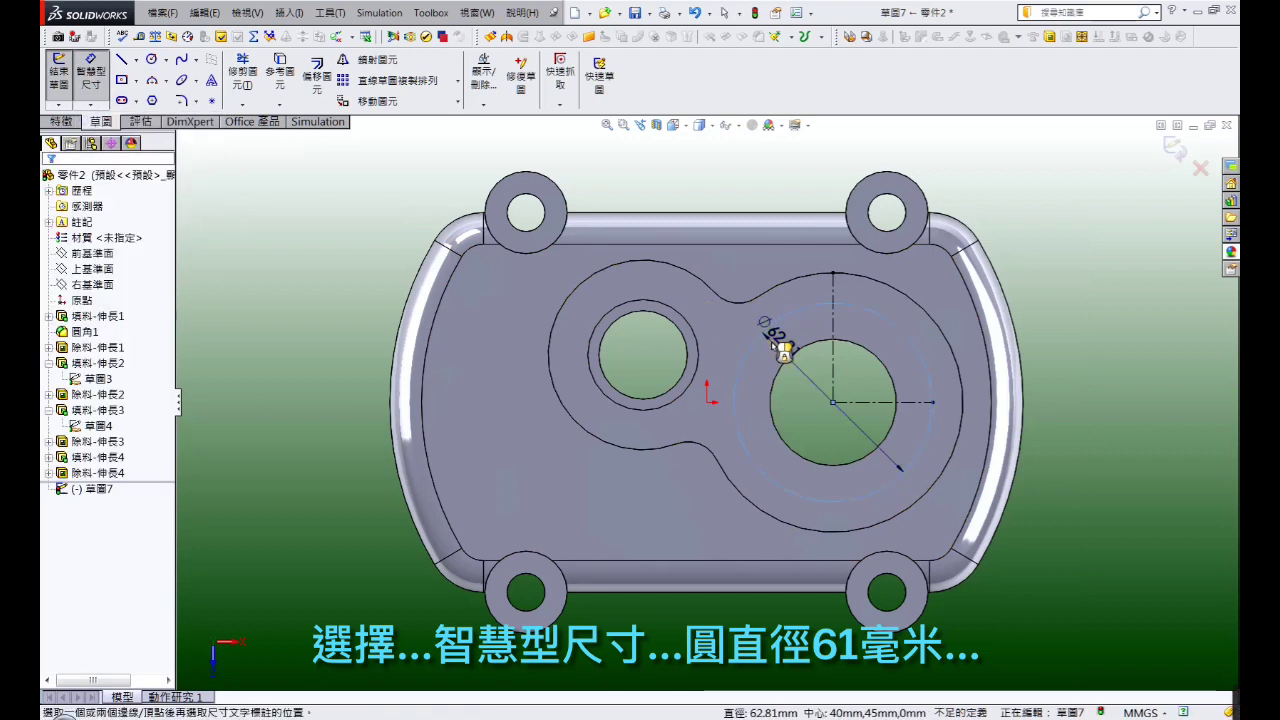
pyautogui.click(773, 343)
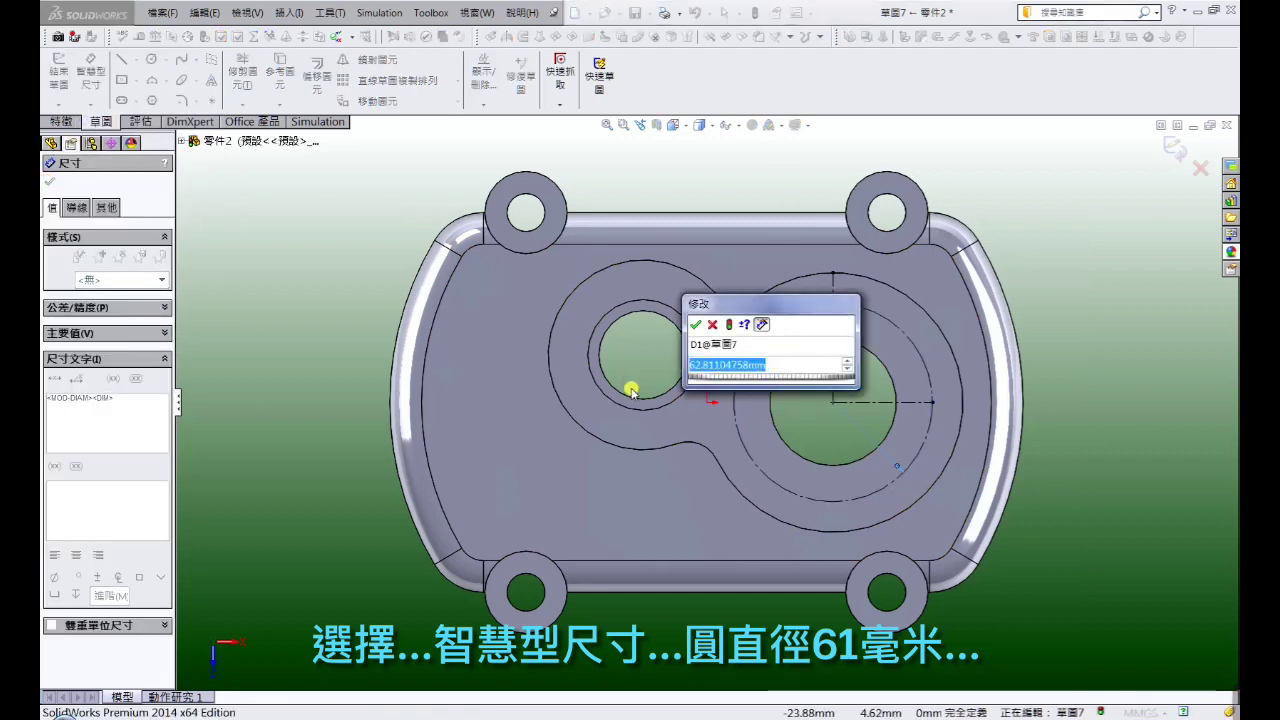
pyautogui.write('61')
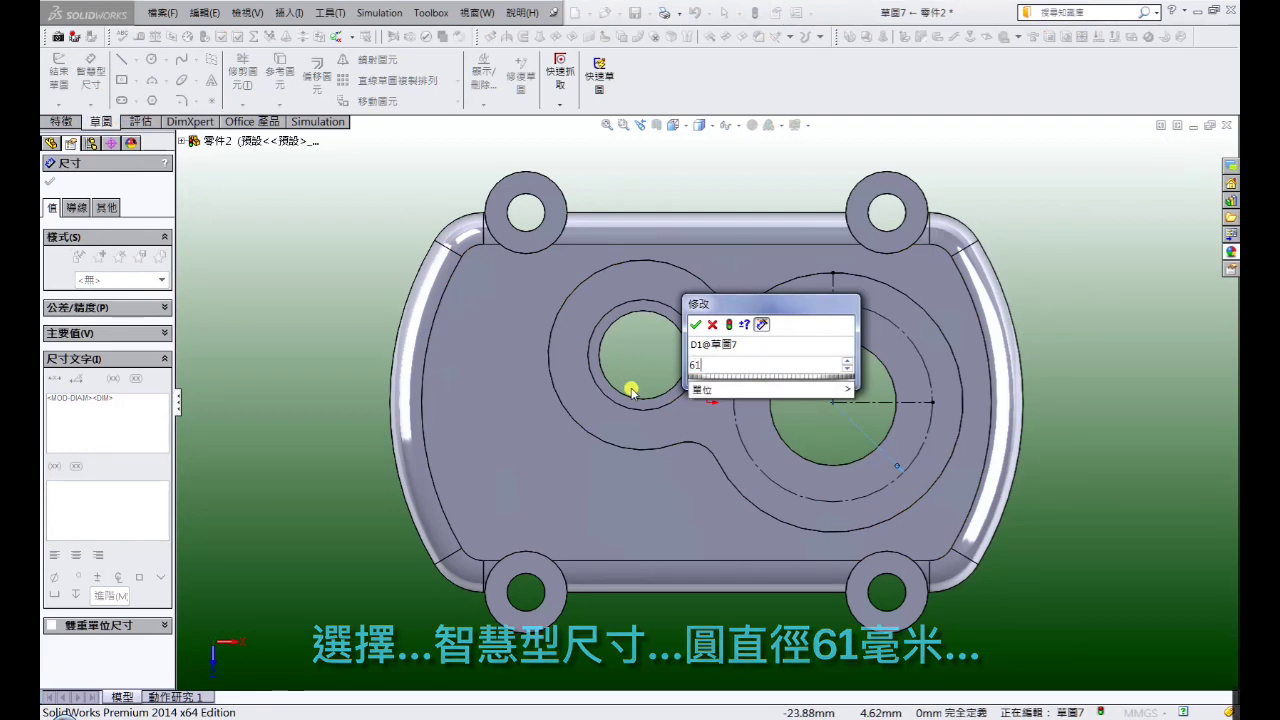
pyautogui.press('Return')
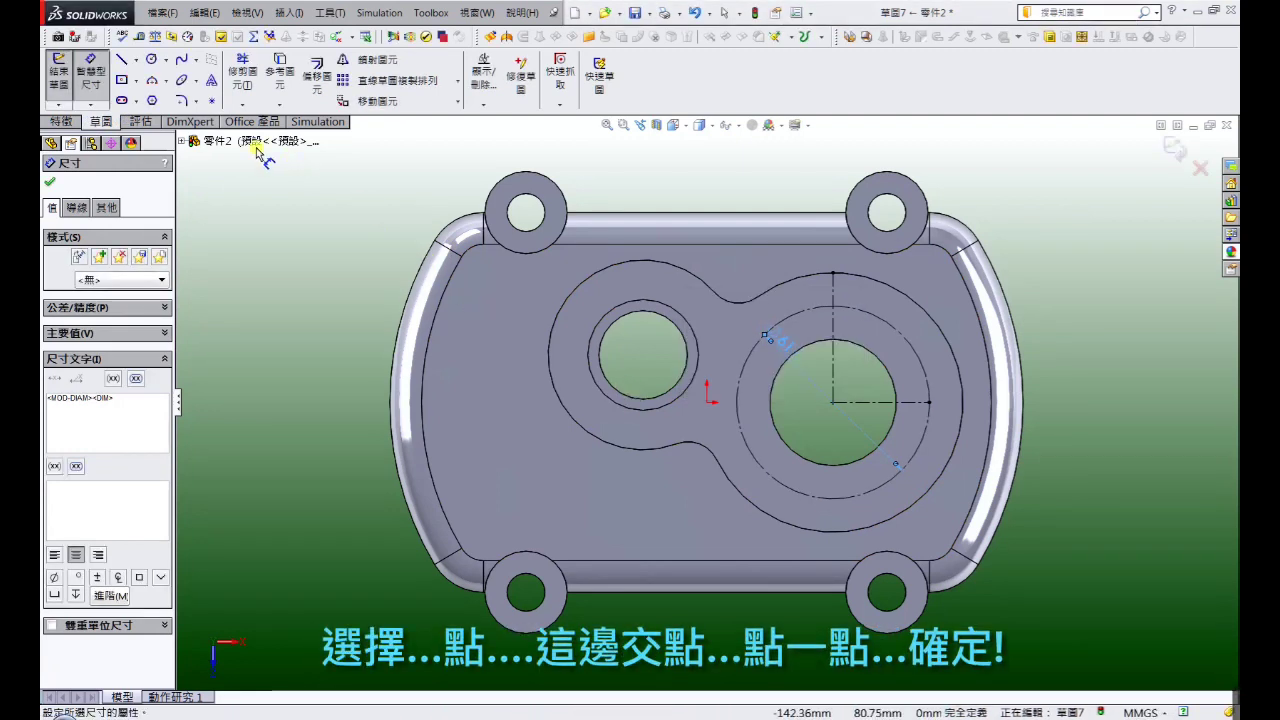
# Place a sketch point where the Ø61 circle crosses the vertical centerline
pyautogui.click(211, 101)
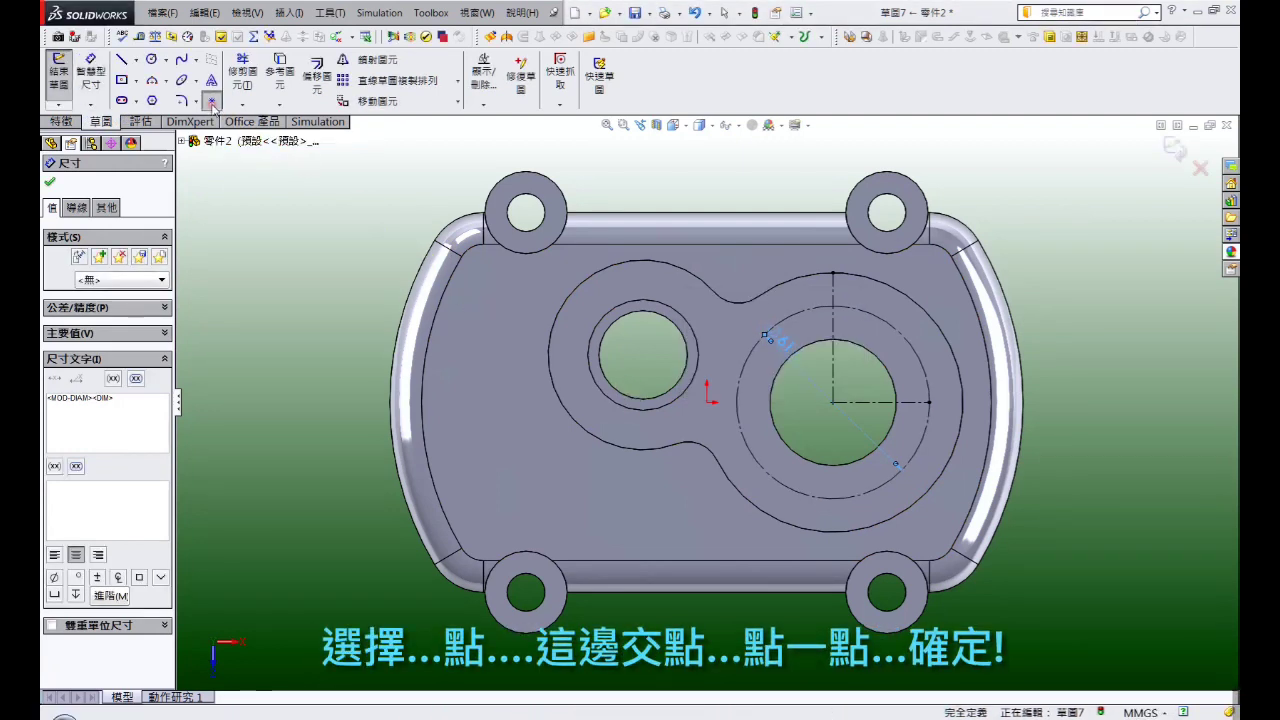
pyautogui.click(831, 305)
pyautogui.rightClick(831, 305)
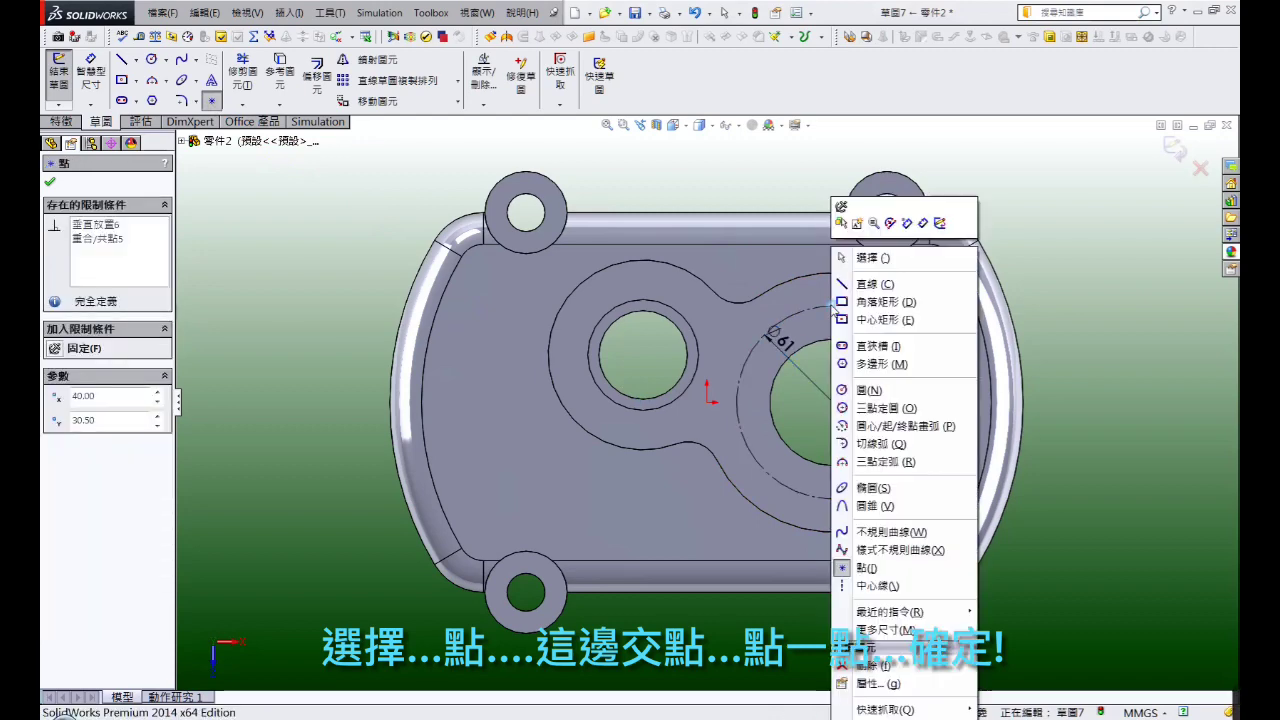
pyautogui.click(866, 258)
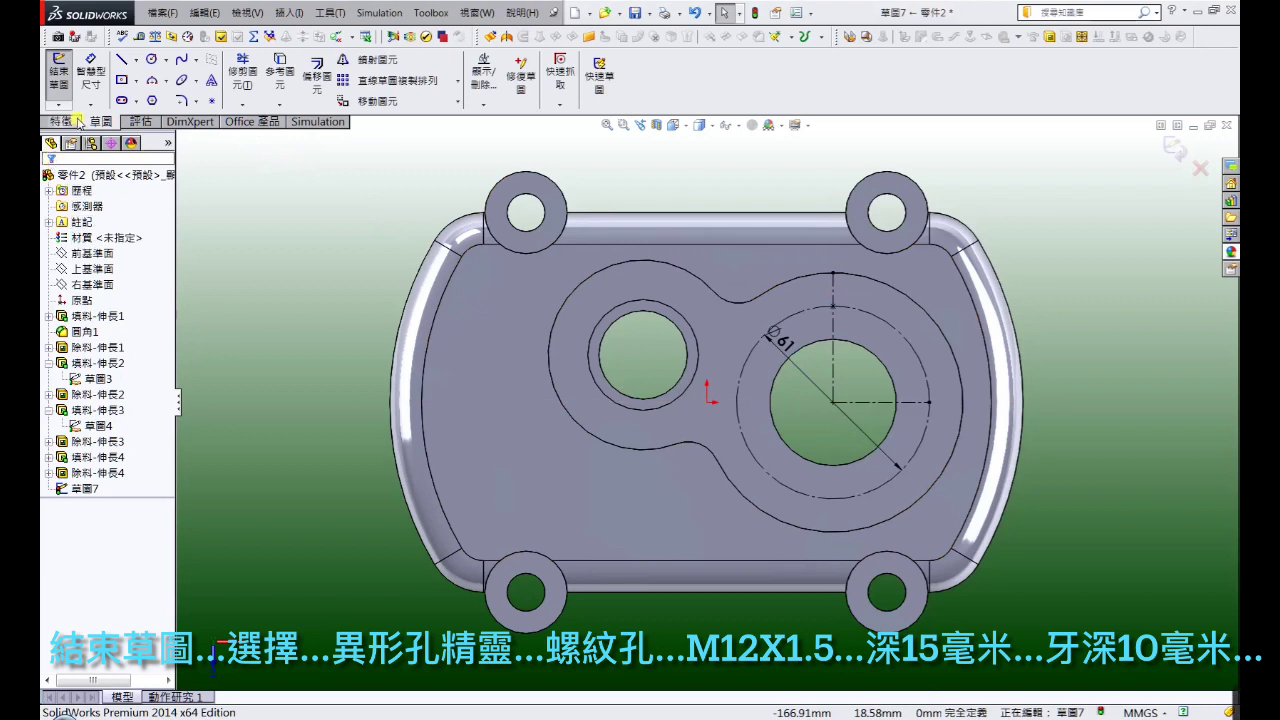
pyautogui.click(62, 121)
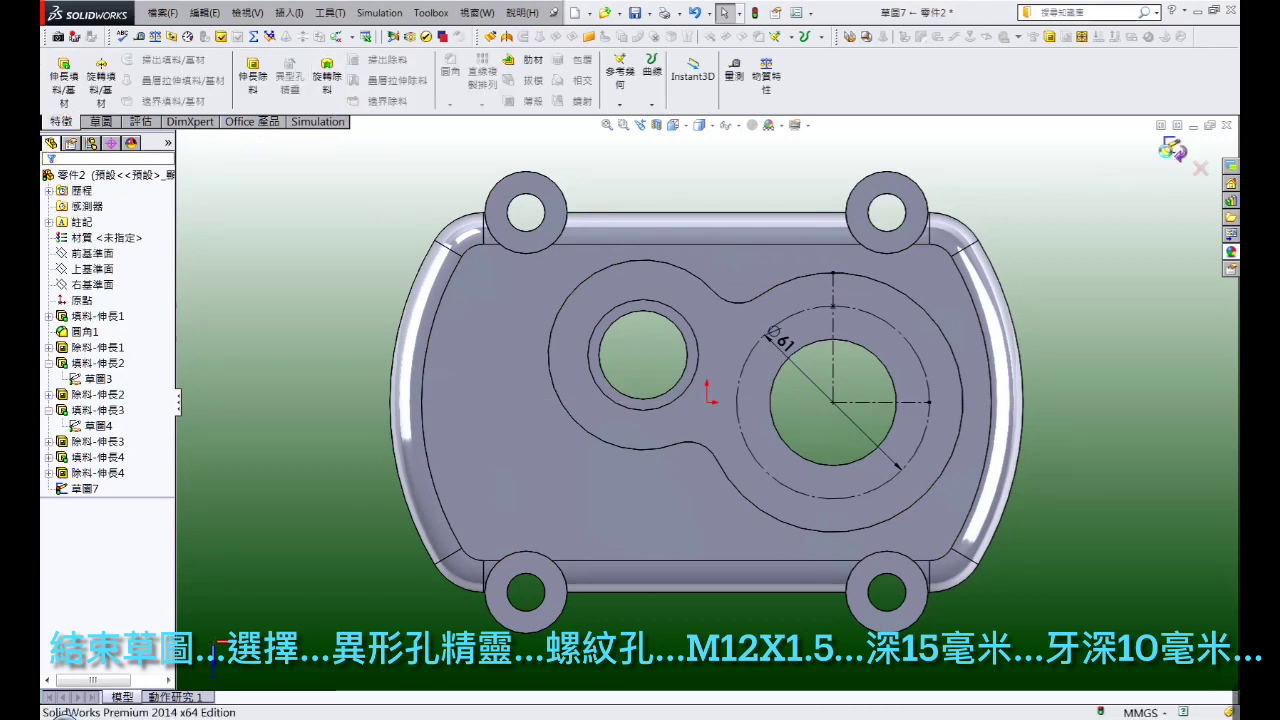
# Add an M12x1.5 tapped hole, 15 mm deep with 10 mm thread, at the sketch point
pyautogui.click(1174, 150)
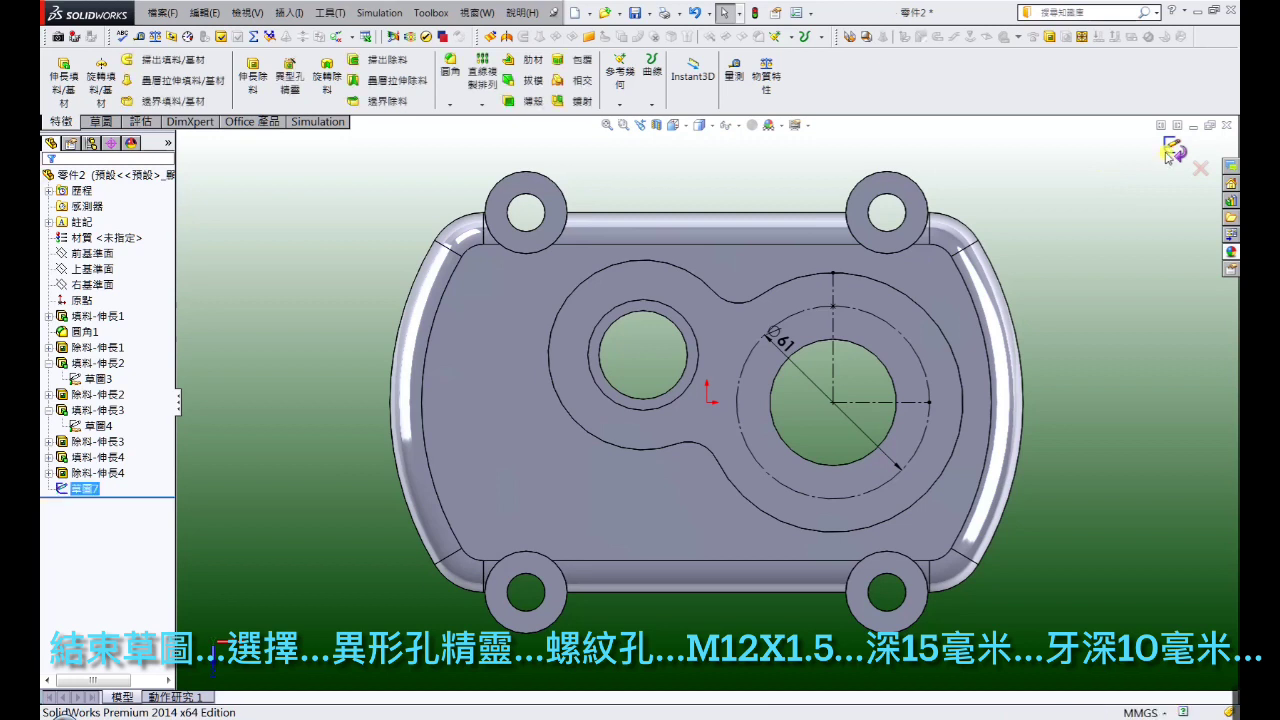
pyautogui.click(291, 86)
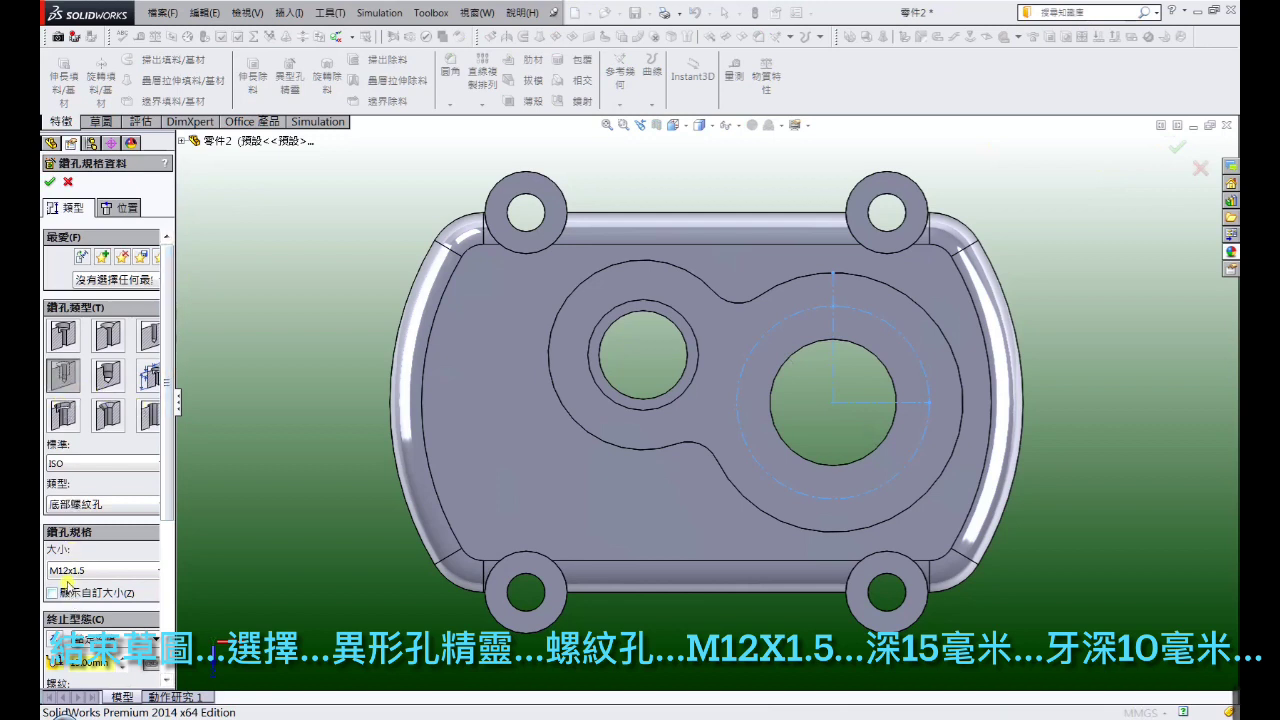
pyautogui.scroll(-3, 166, 513)
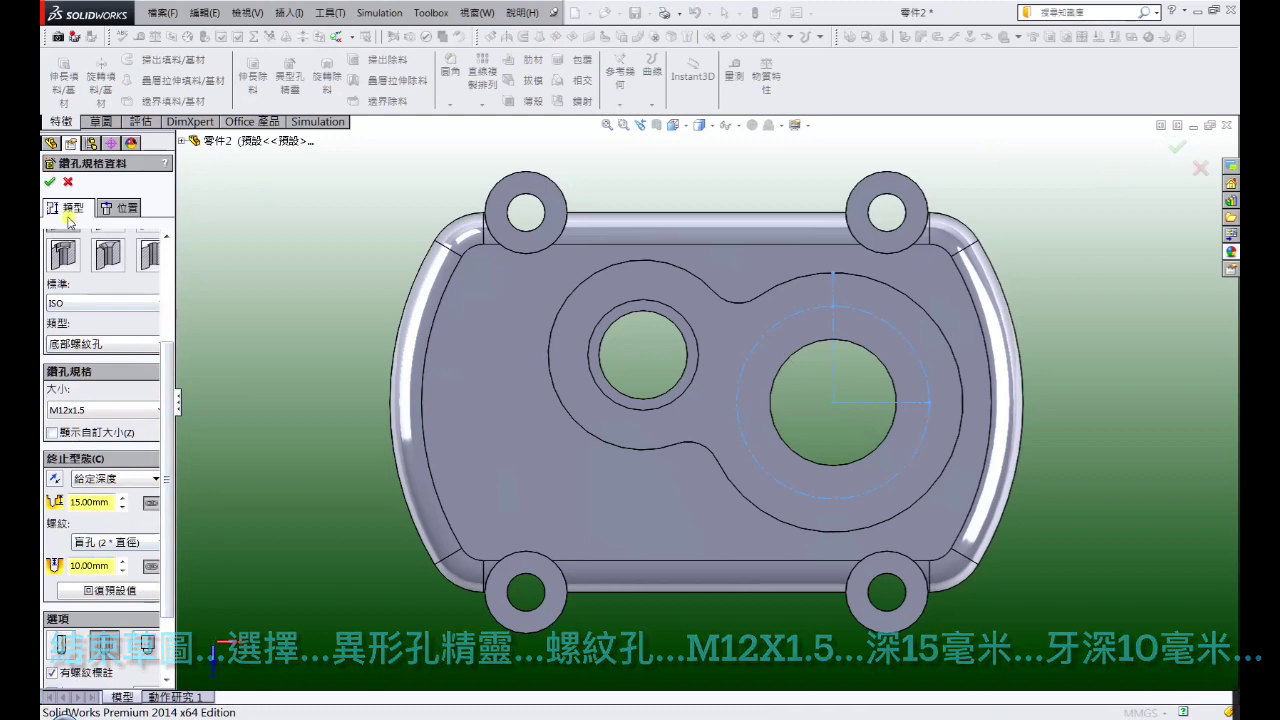
pyautogui.click(49, 181)
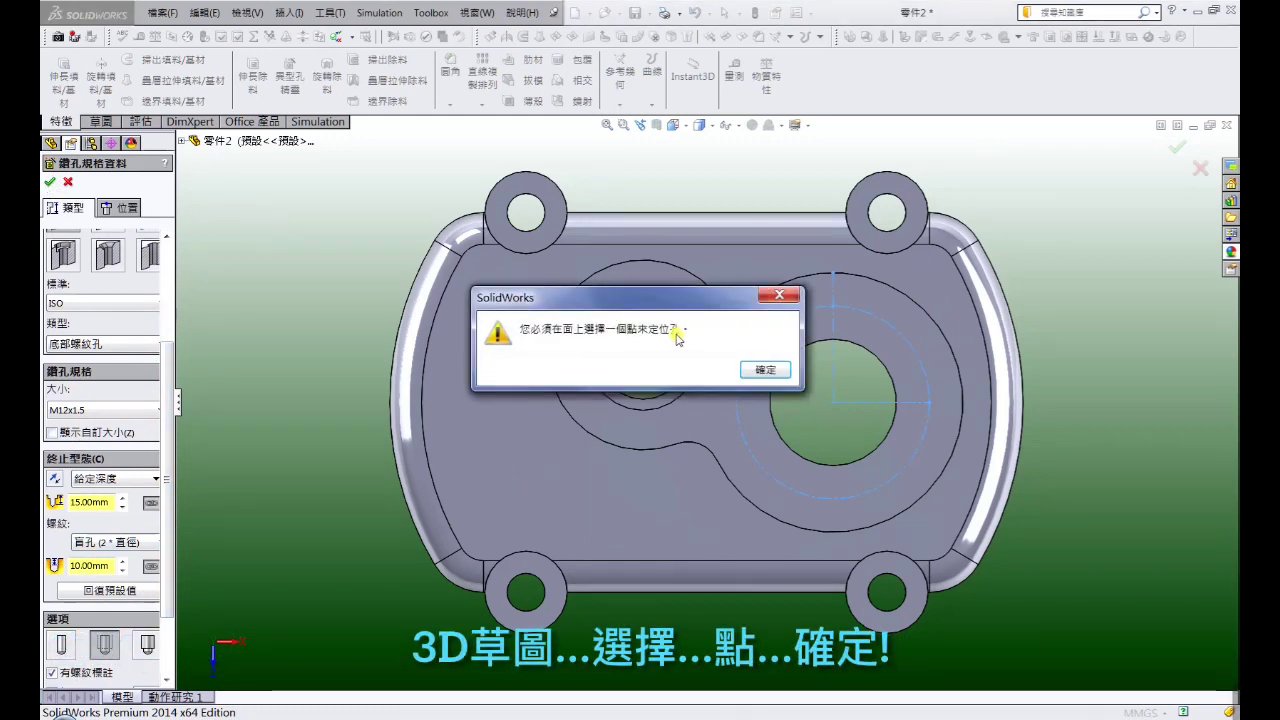
pyautogui.click(762, 370)
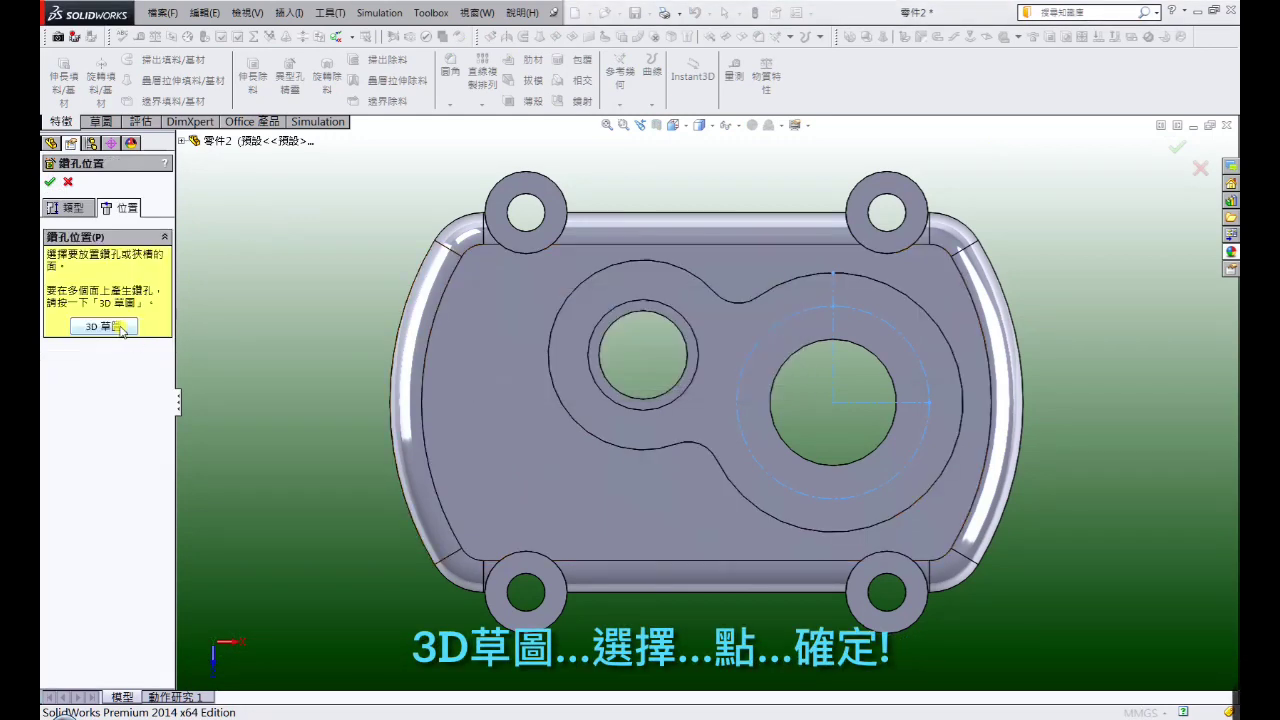
pyautogui.click(120, 328)
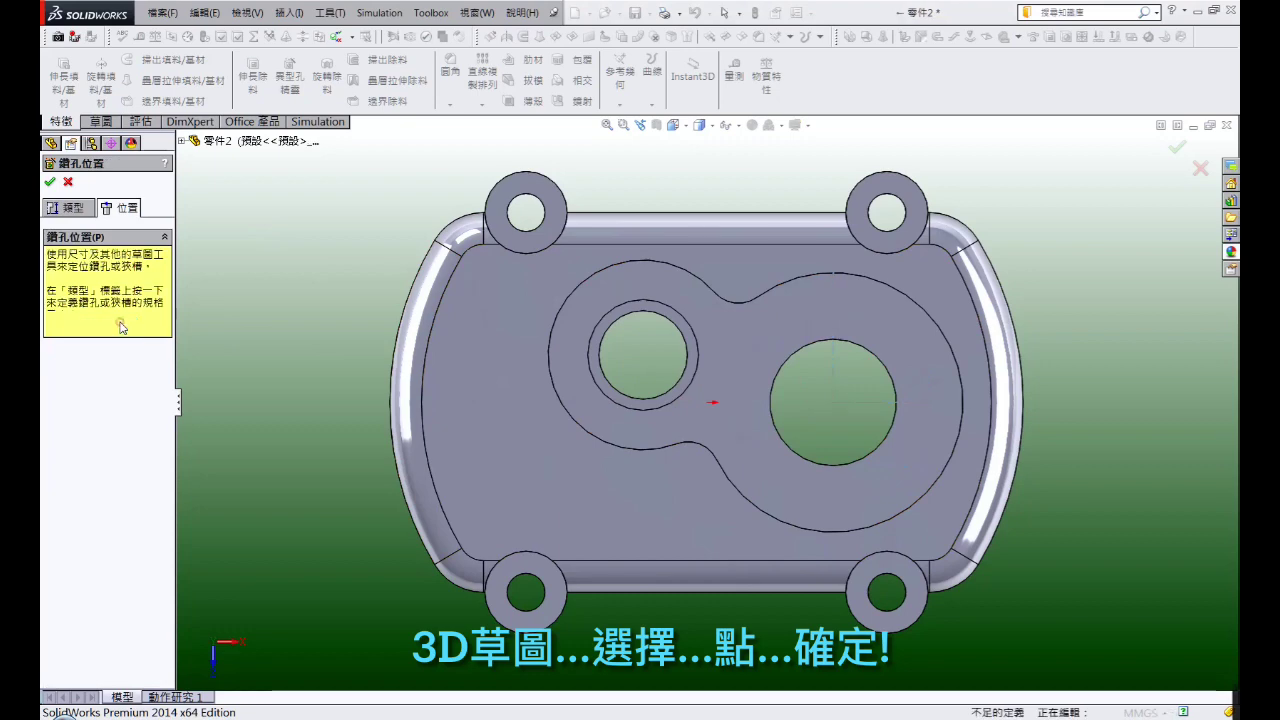
pyautogui.click(833, 305)
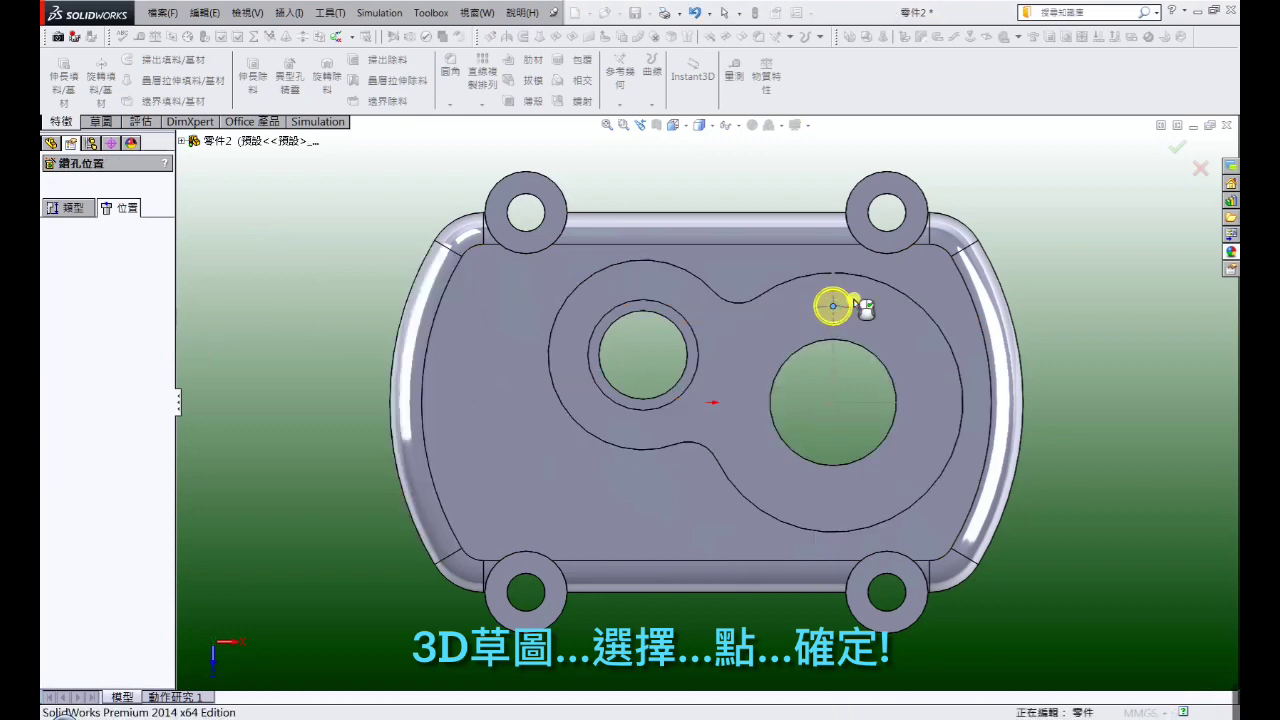
pyautogui.click(1177, 147)
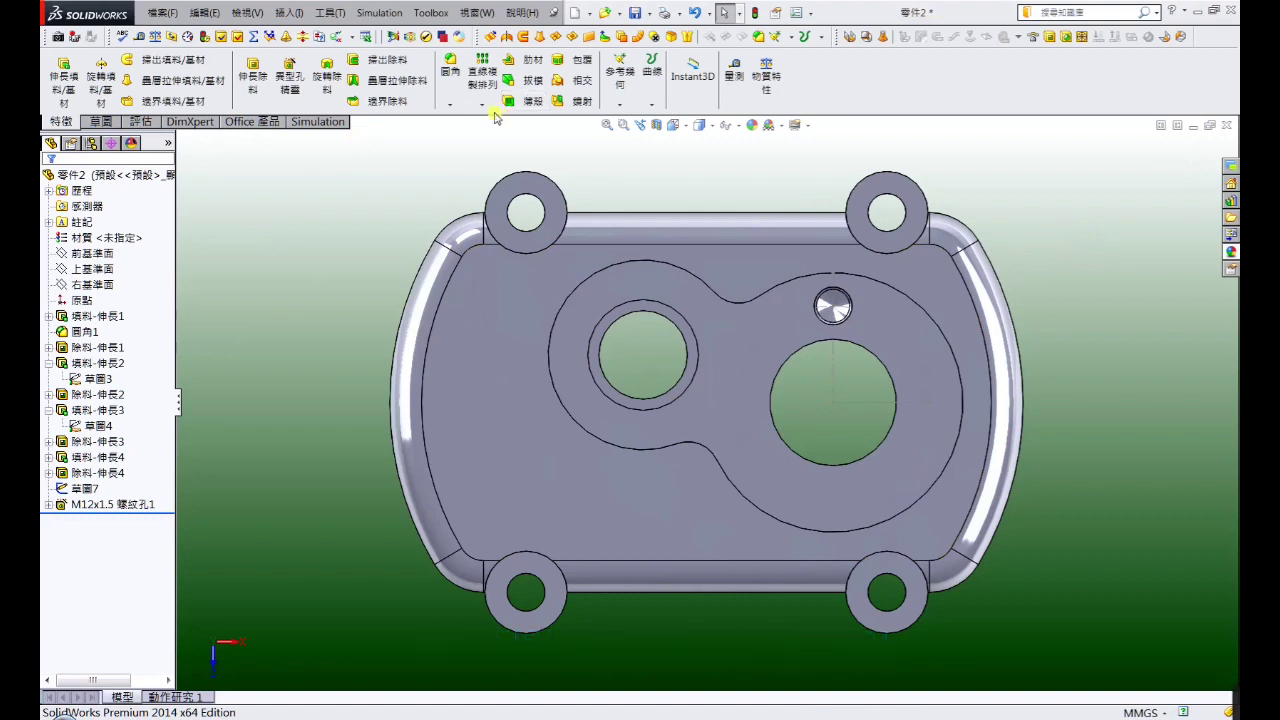
pyautogui.click(482, 104)
pyautogui.click(486, 138)
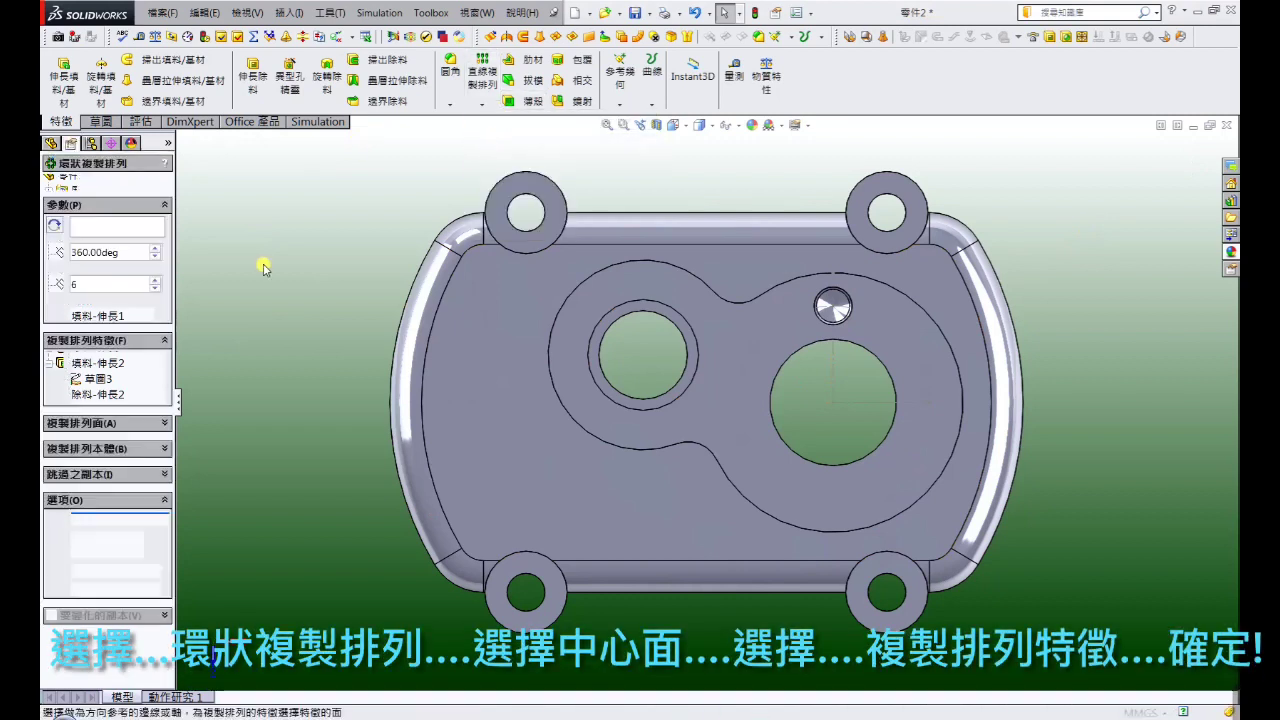
pyautogui.click(93, 229)
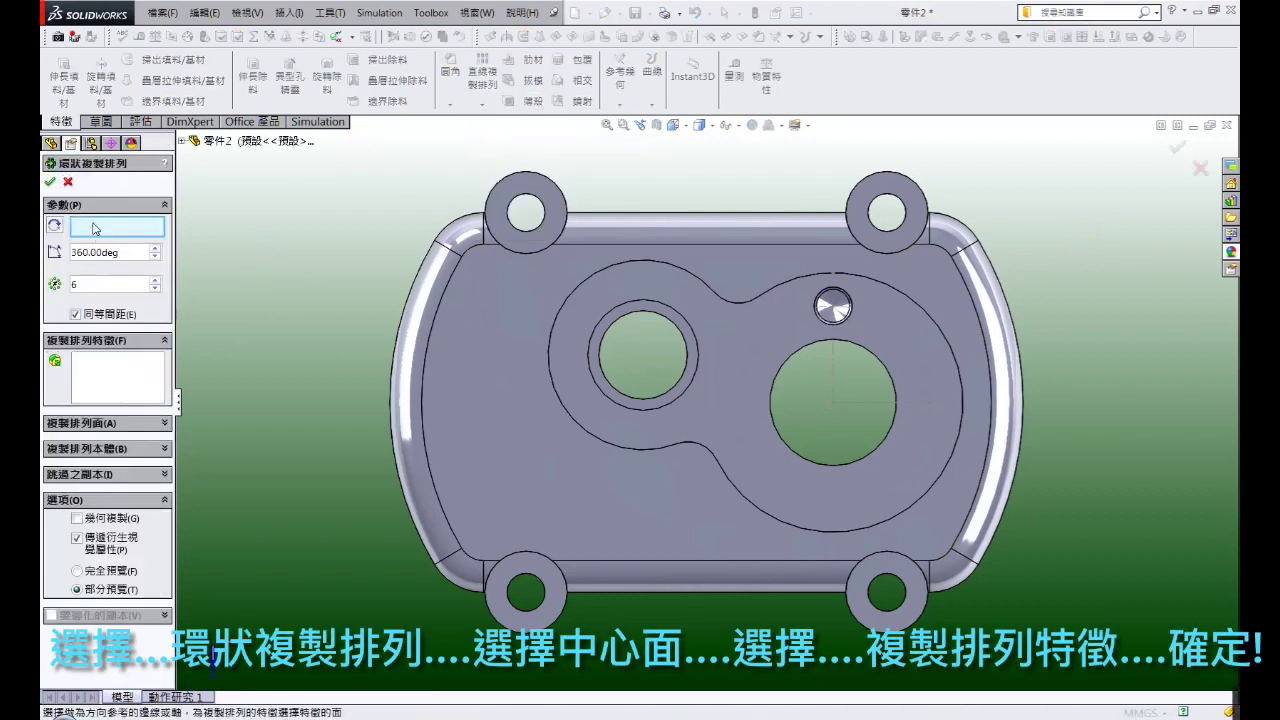
pyautogui.click(789, 364)
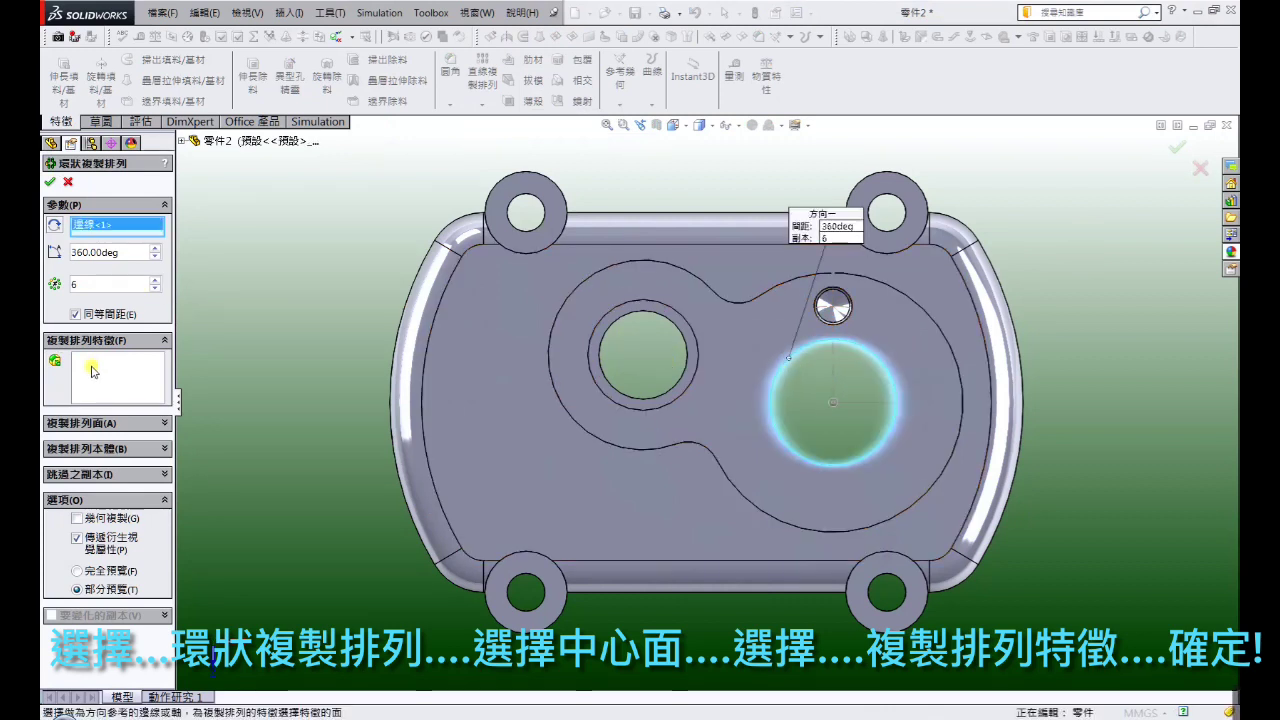
pyautogui.click(91, 370)
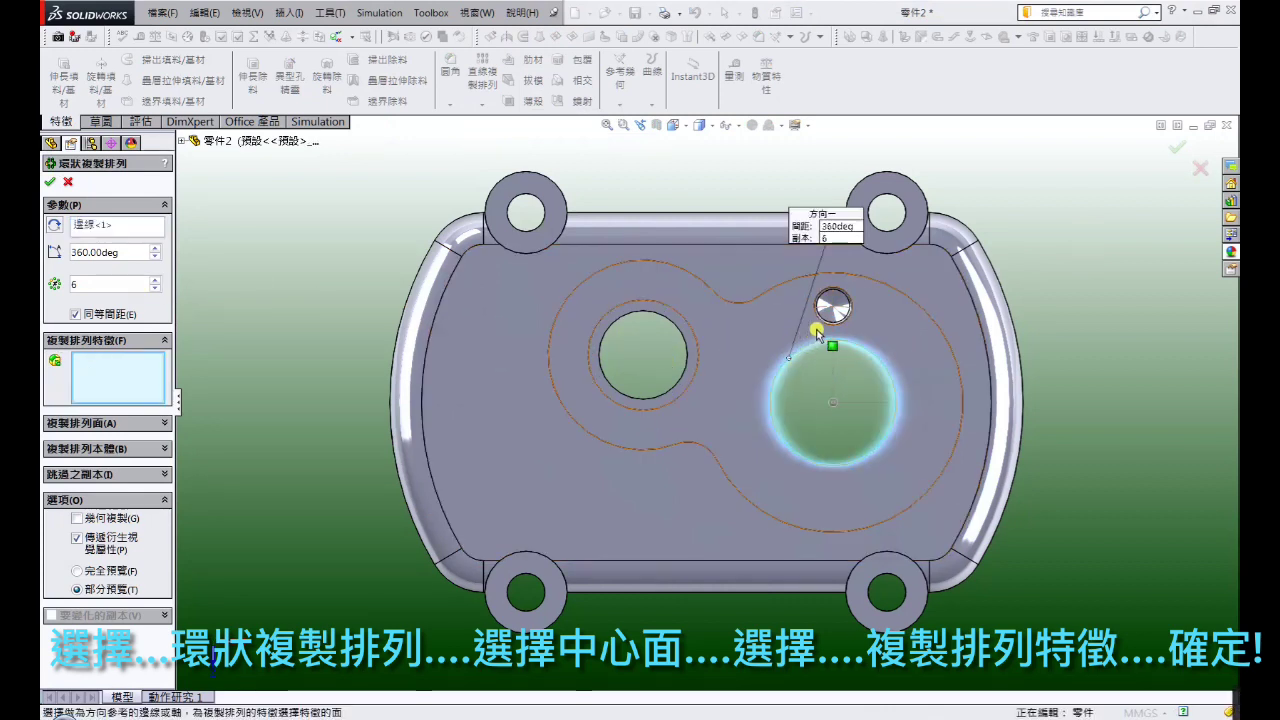
pyautogui.click(840, 311)
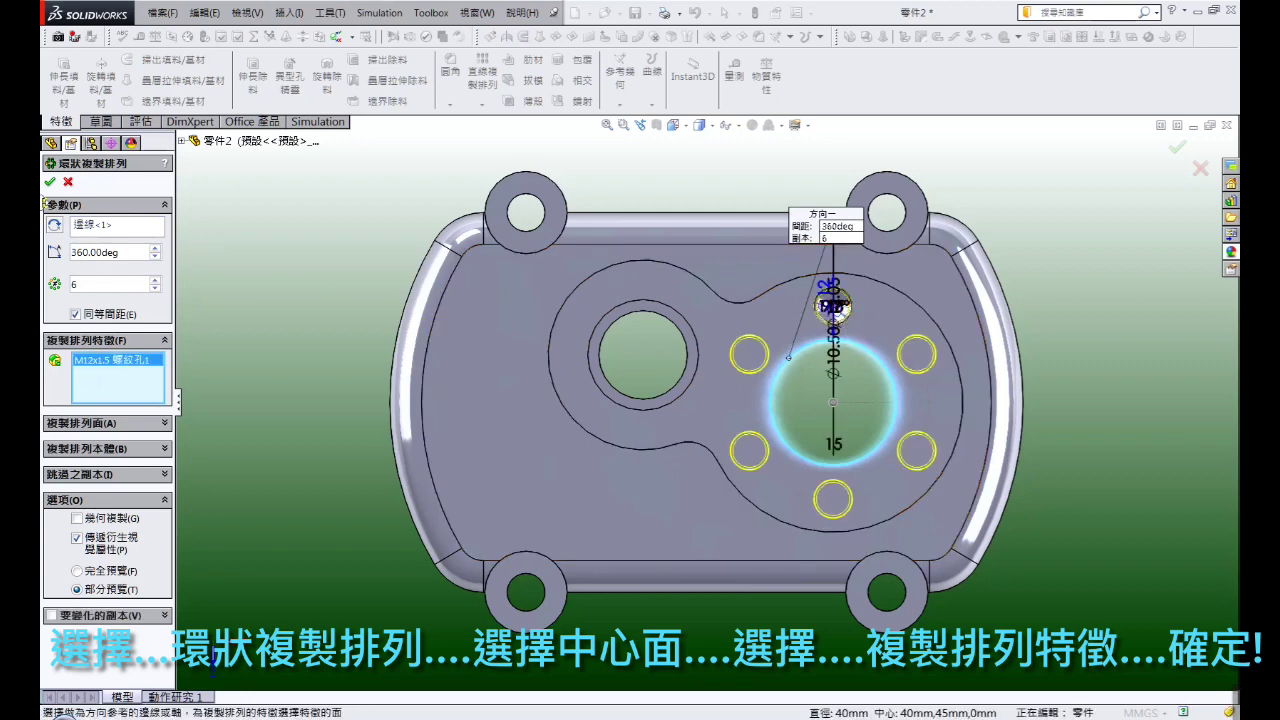
pyautogui.click(55, 183)
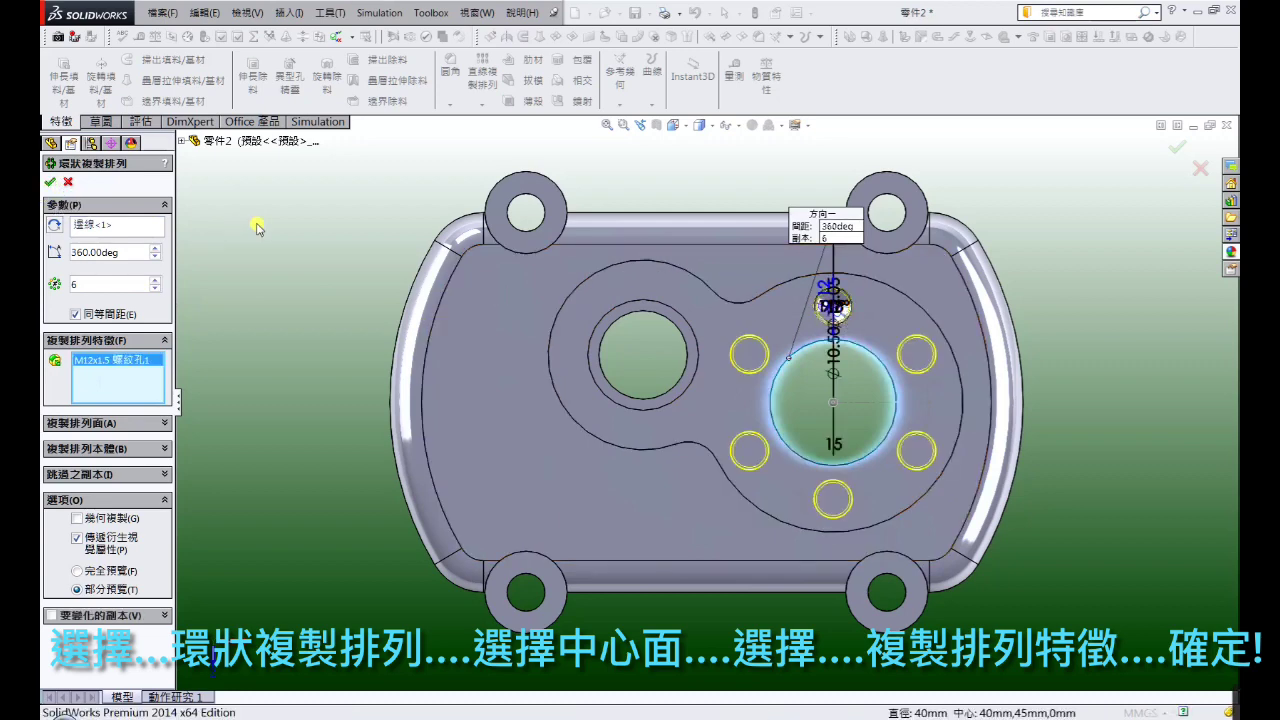
pyautogui.moveTo(240, 428); pyautogui.dragTo(236, 270, button='middle')
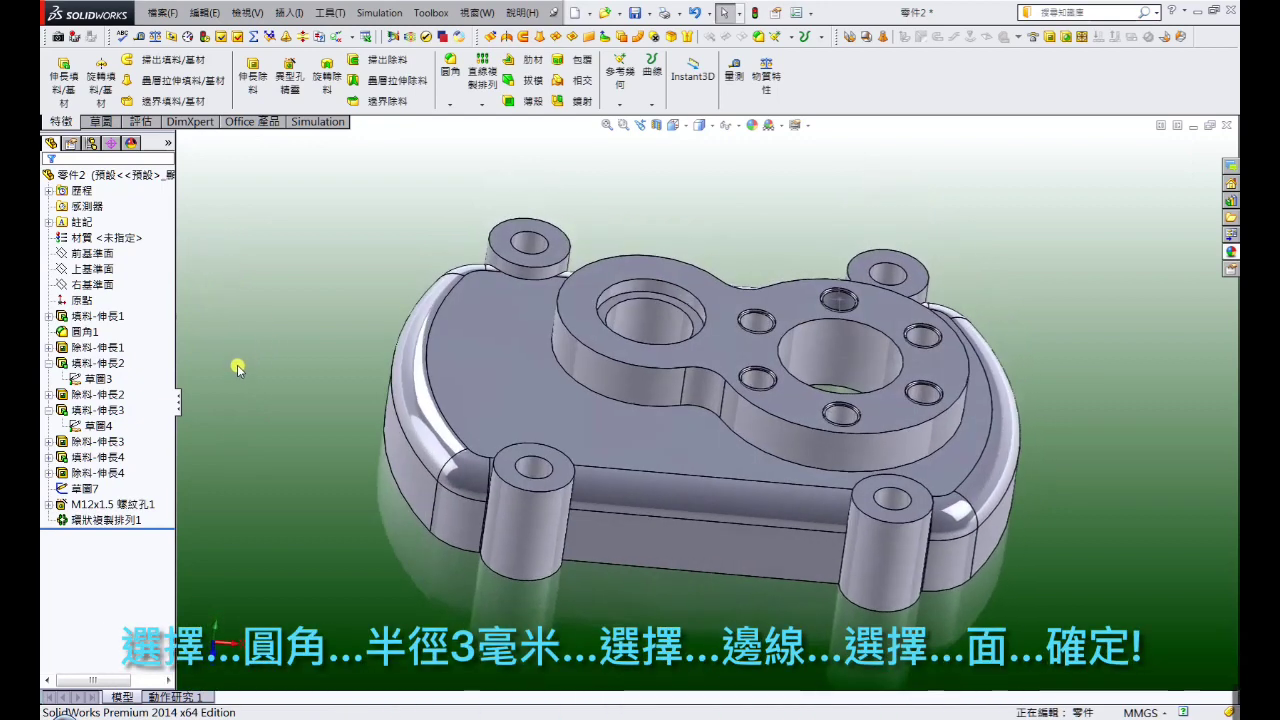
pyautogui.moveTo(237, 364); pyautogui.dragTo(208, 360, button='middle')
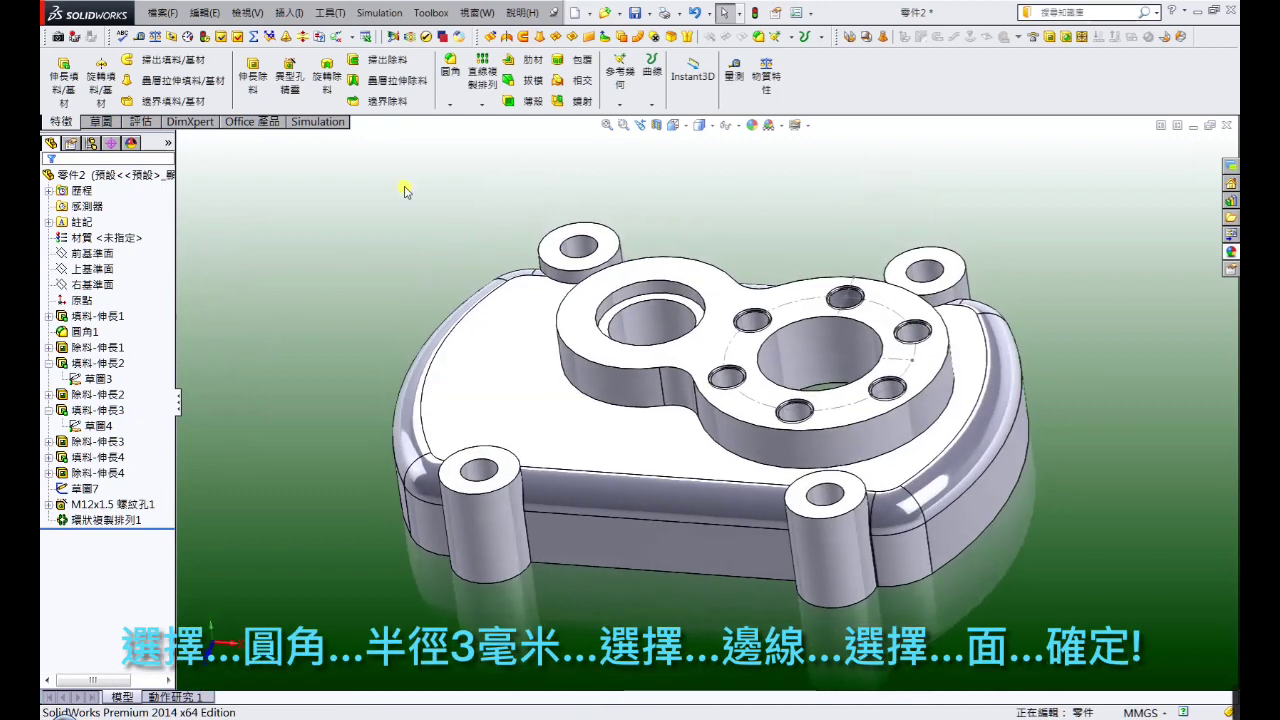
# Fillet the figure-eight boss base edge and one underside pocket face at 3 mm radius
pyautogui.click(448, 68)
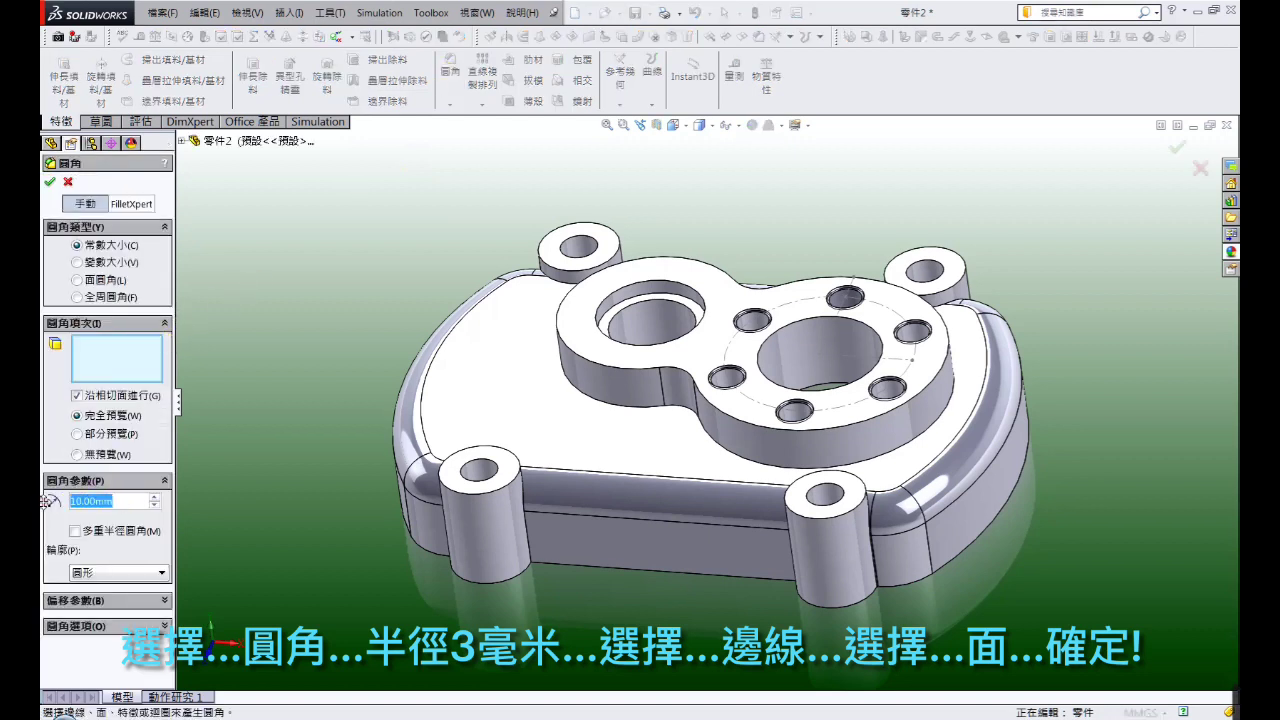
pyautogui.write('3')
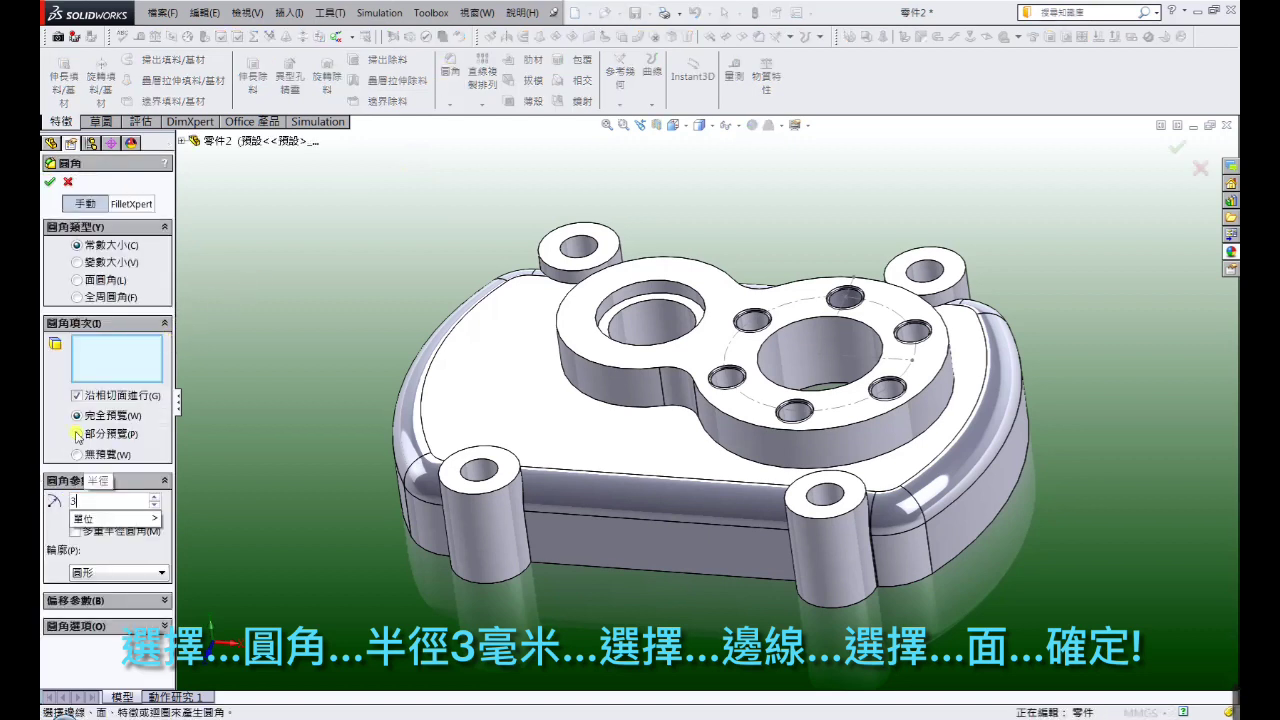
pyautogui.press('Return')
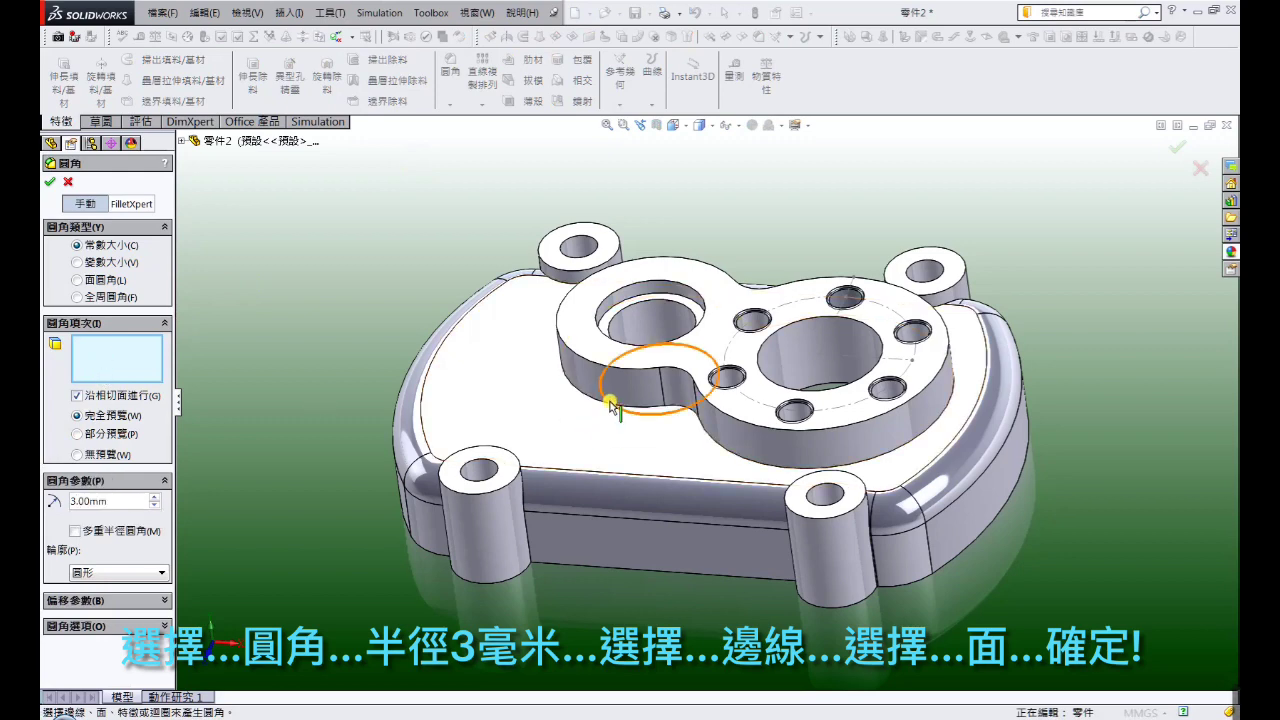
pyautogui.click(612, 410)
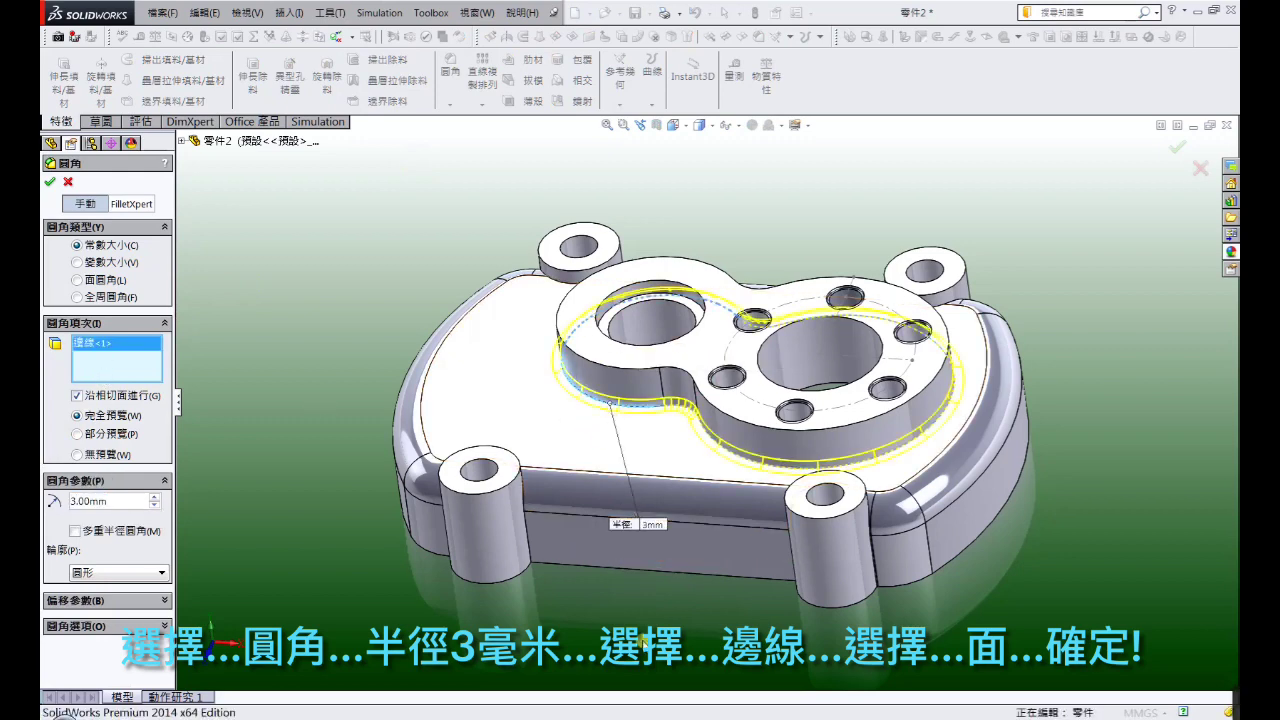
pyautogui.moveTo(612, 413); pyautogui.dragTo(511, 487, button='middle')
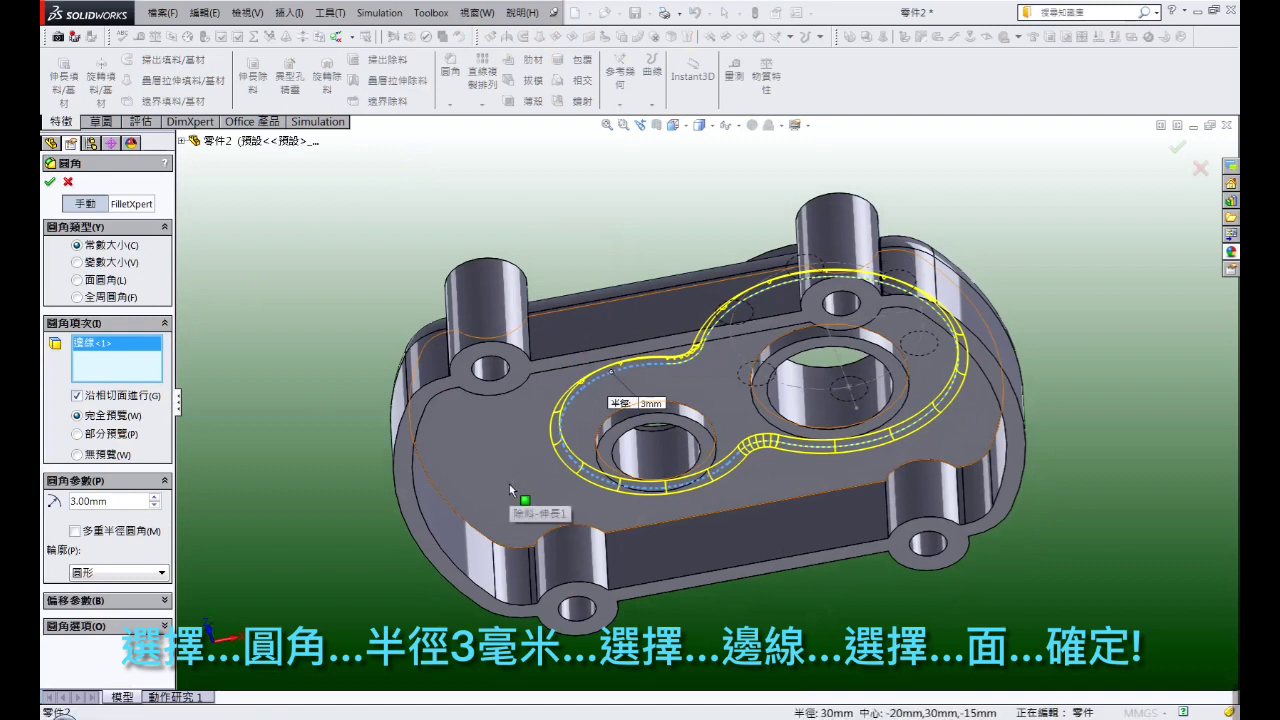
pyautogui.click(511, 487)
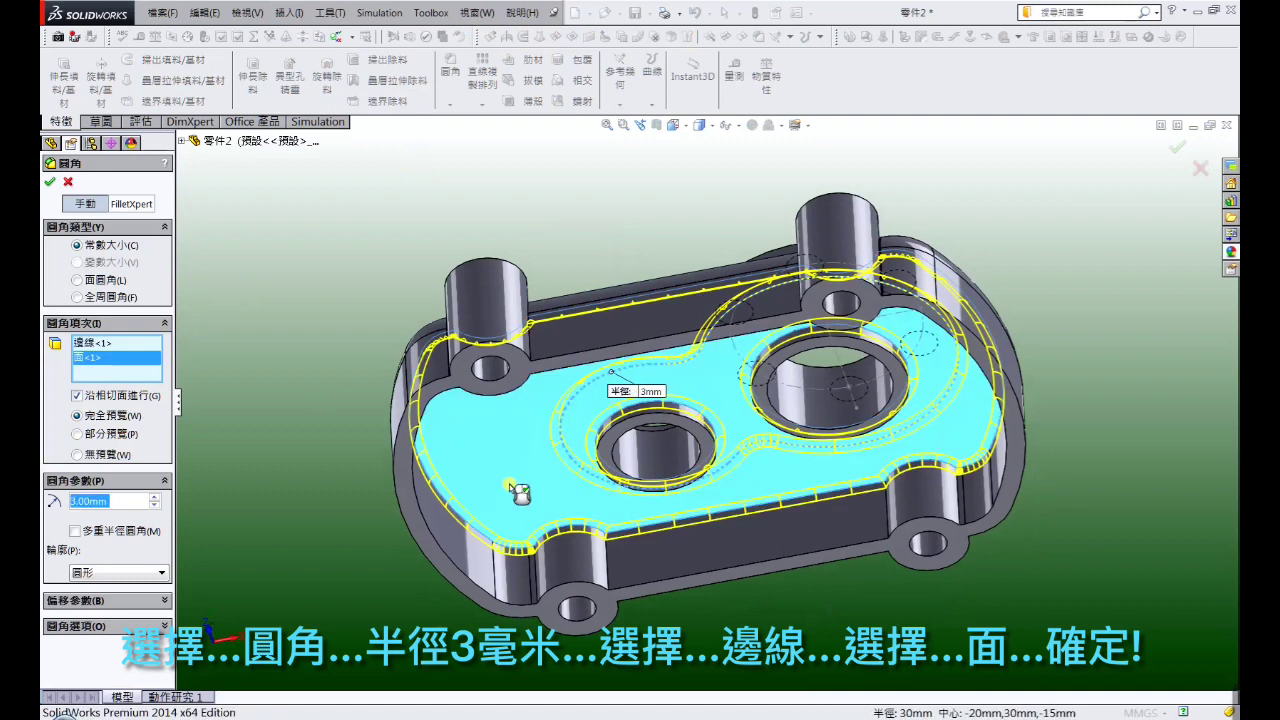
pyautogui.click(50, 184)
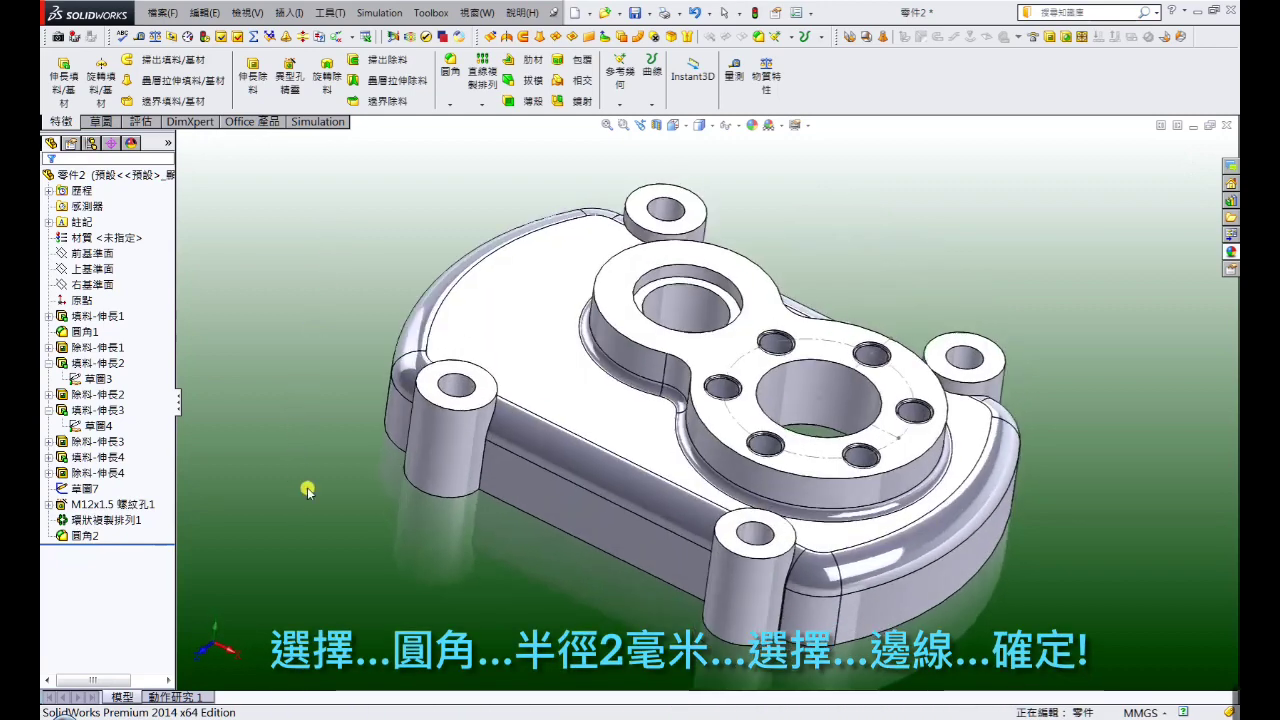
# Add a 2 mm fillet to the top edges of the left, back, right and front bosses
pyautogui.click(450, 87)
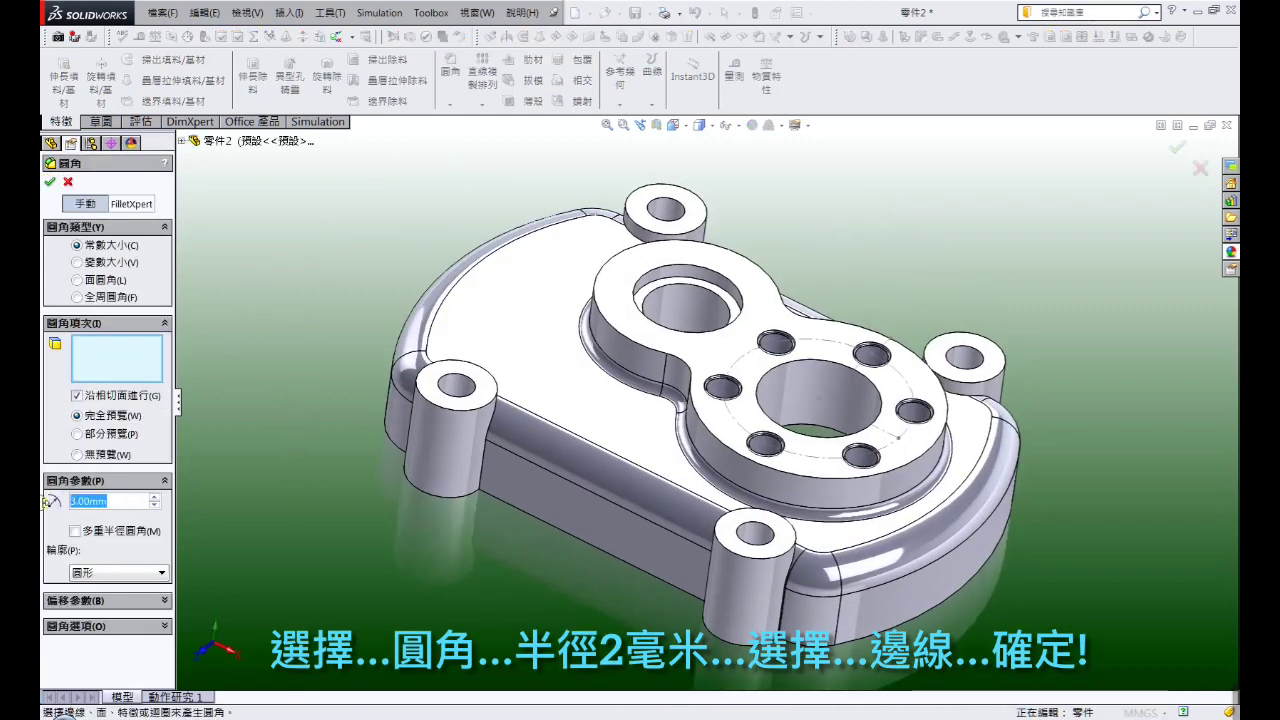
pyautogui.write('2')
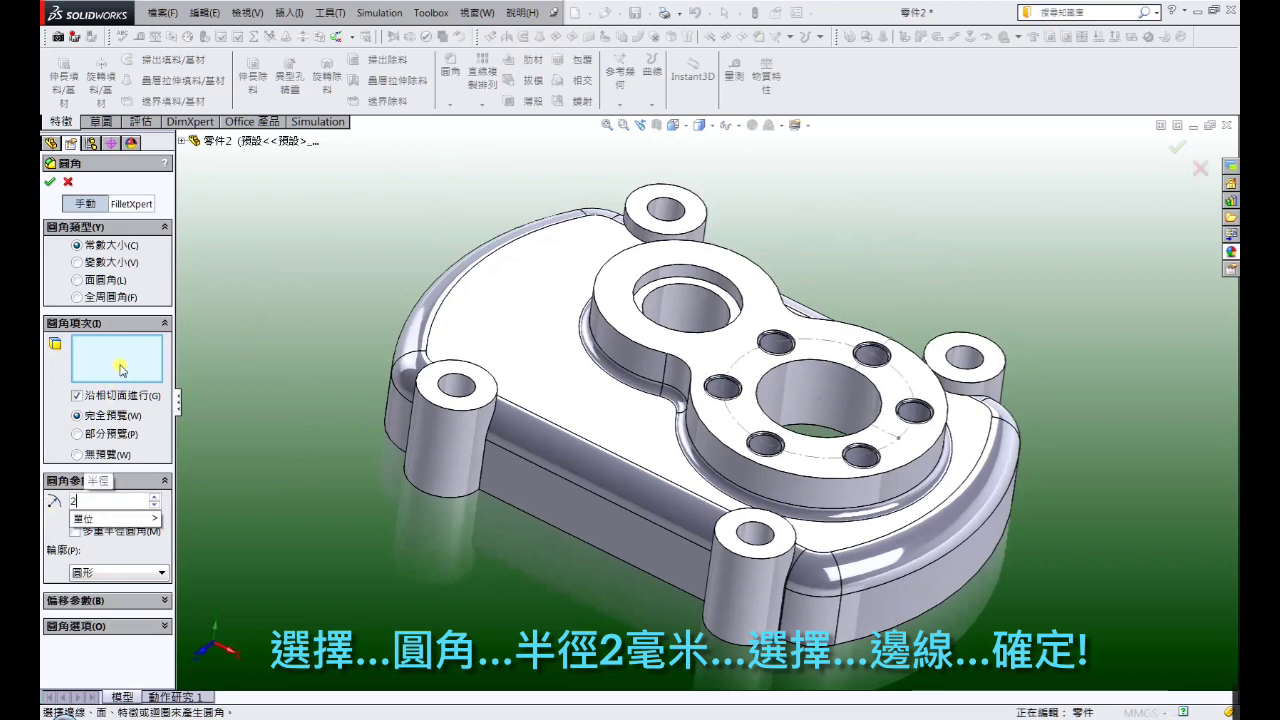
pyautogui.click(120, 367)
pyautogui.click(416, 387)
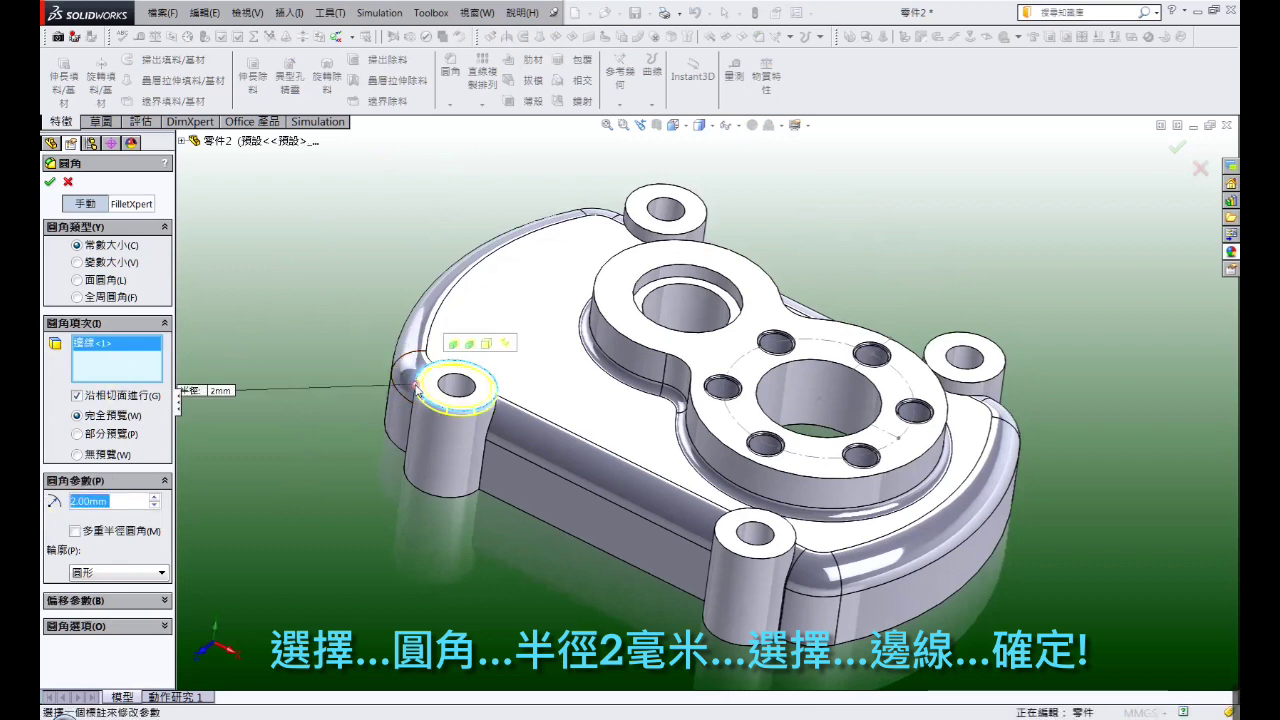
pyautogui.click(635, 196)
pyautogui.click(953, 338)
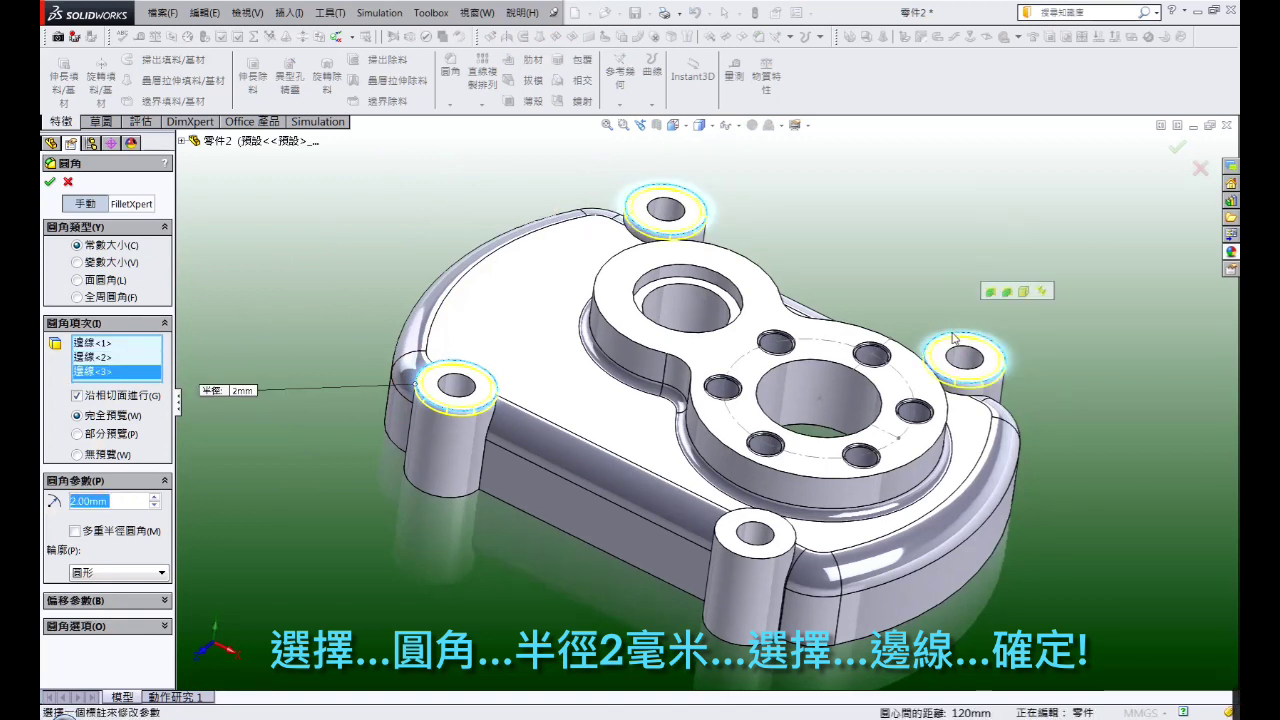
pyautogui.click(717, 545)
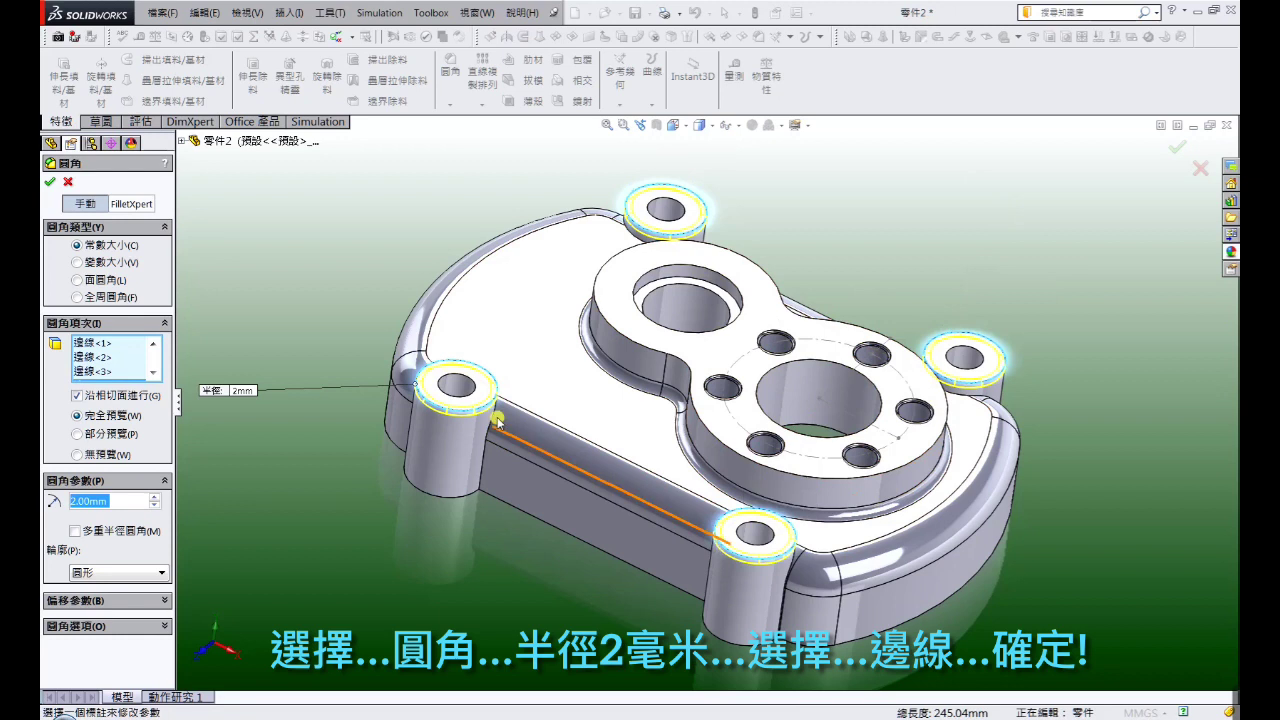
pyautogui.click(51, 183)
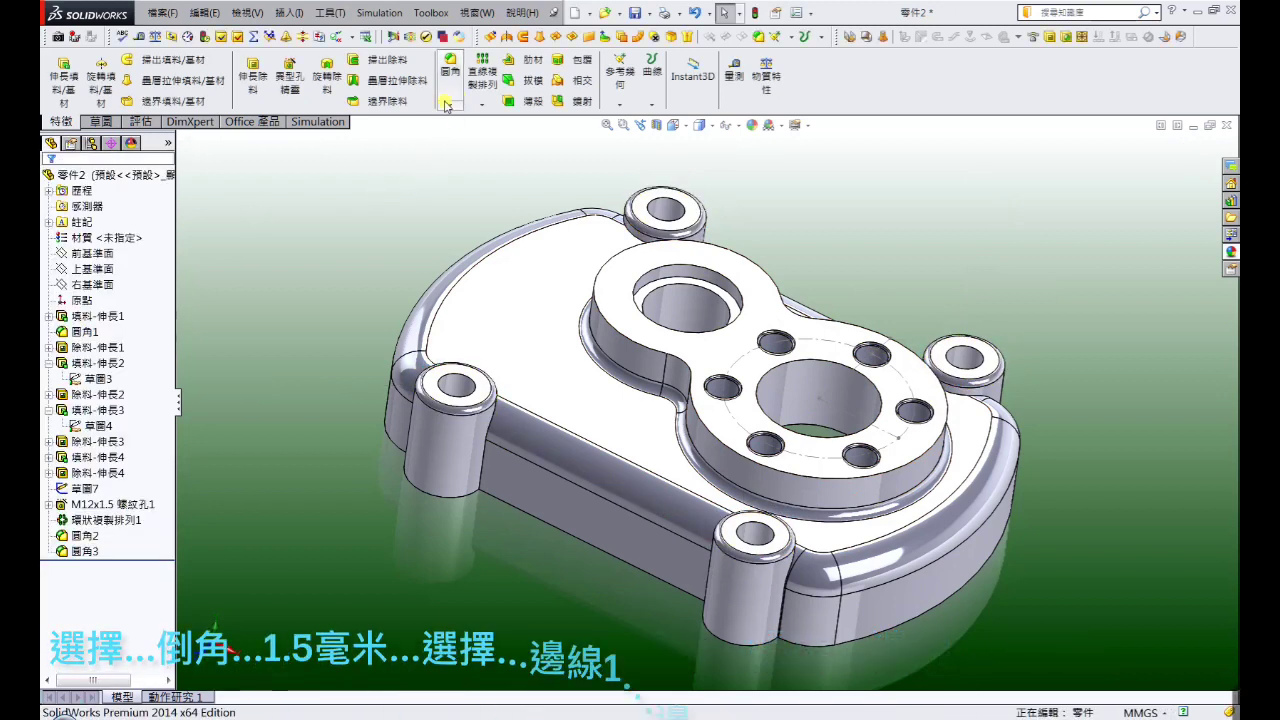
# Chamfer the large central hole and the four boss hole edges by 1.5 mm
pyautogui.click(446, 104)
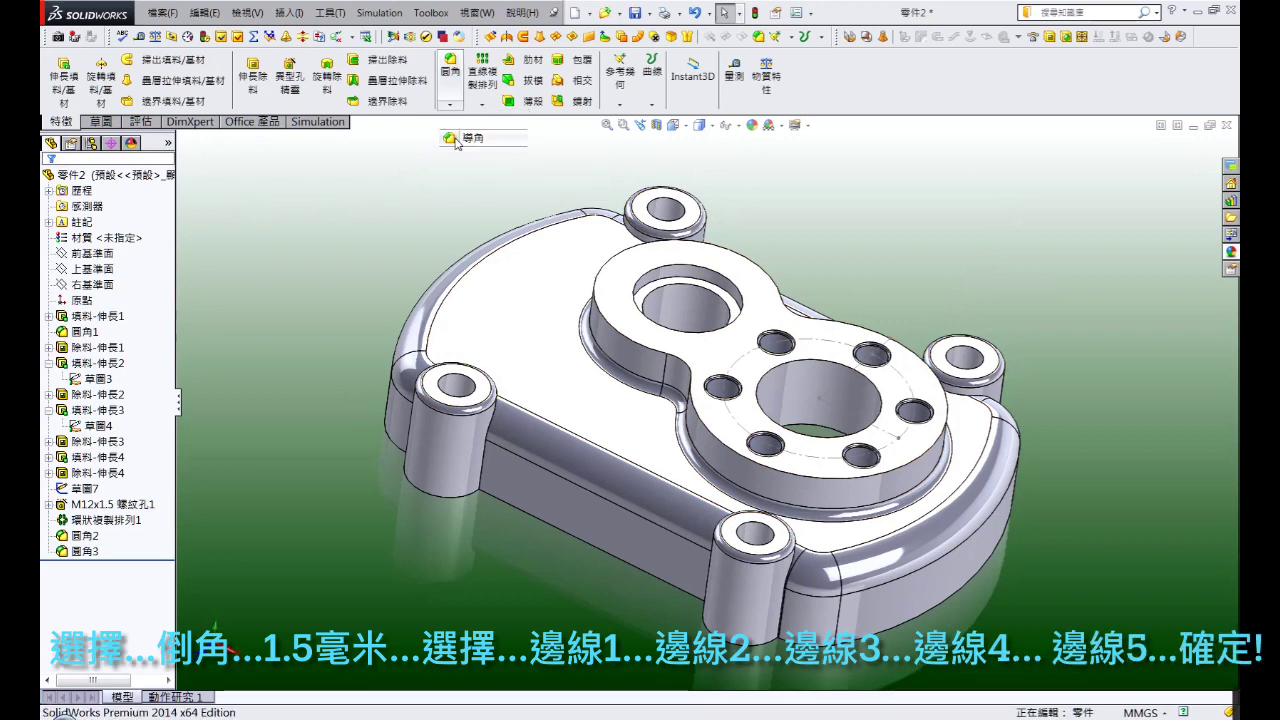
pyautogui.click(456, 140)
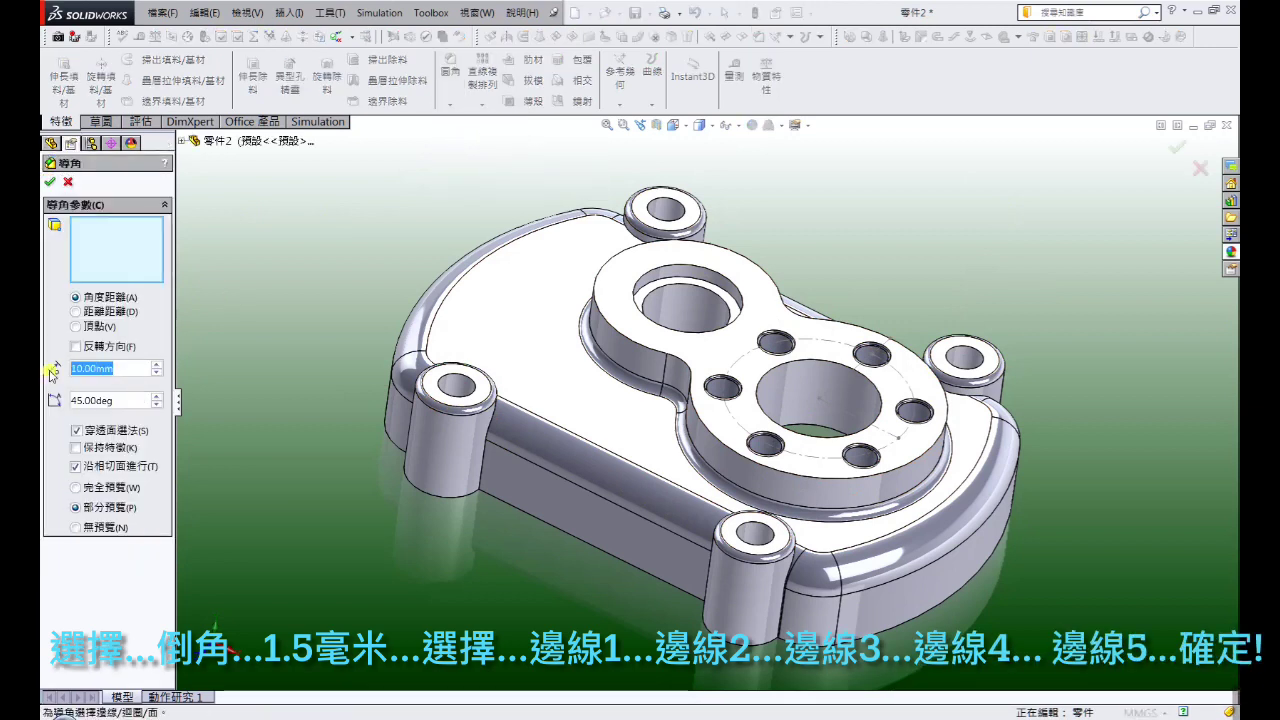
pyautogui.write('1.5')
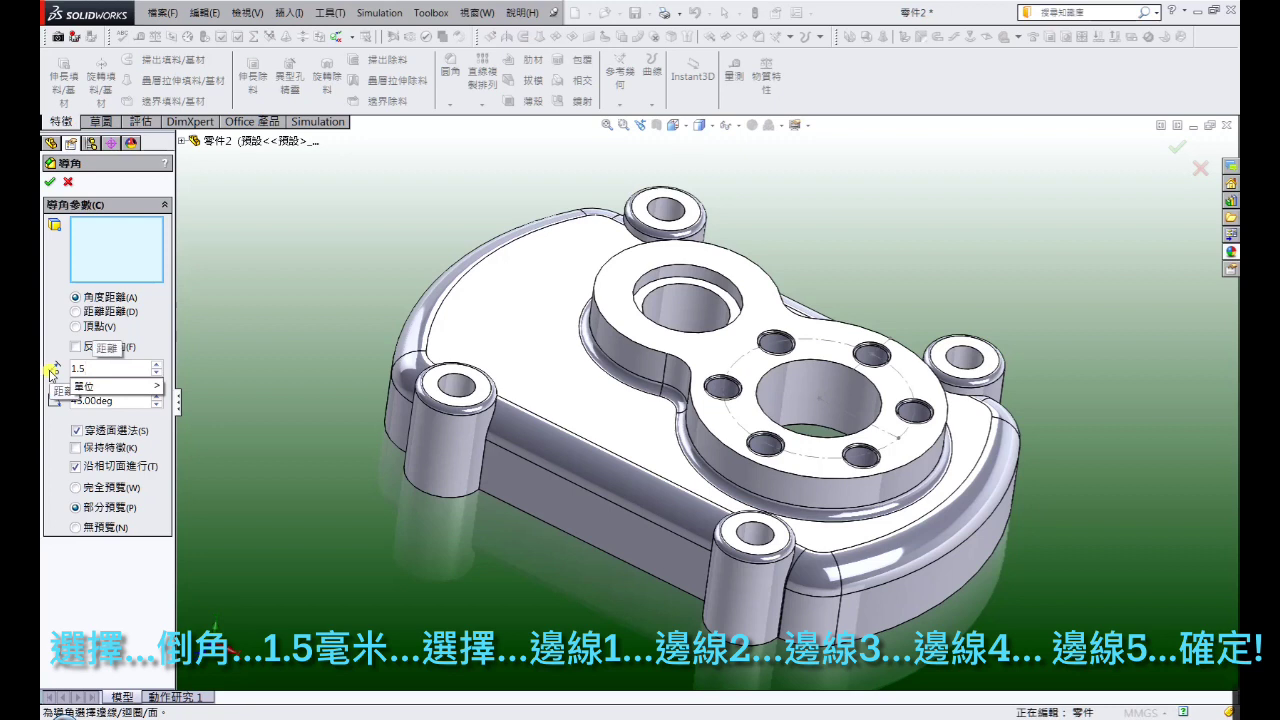
pyautogui.click(112, 260)
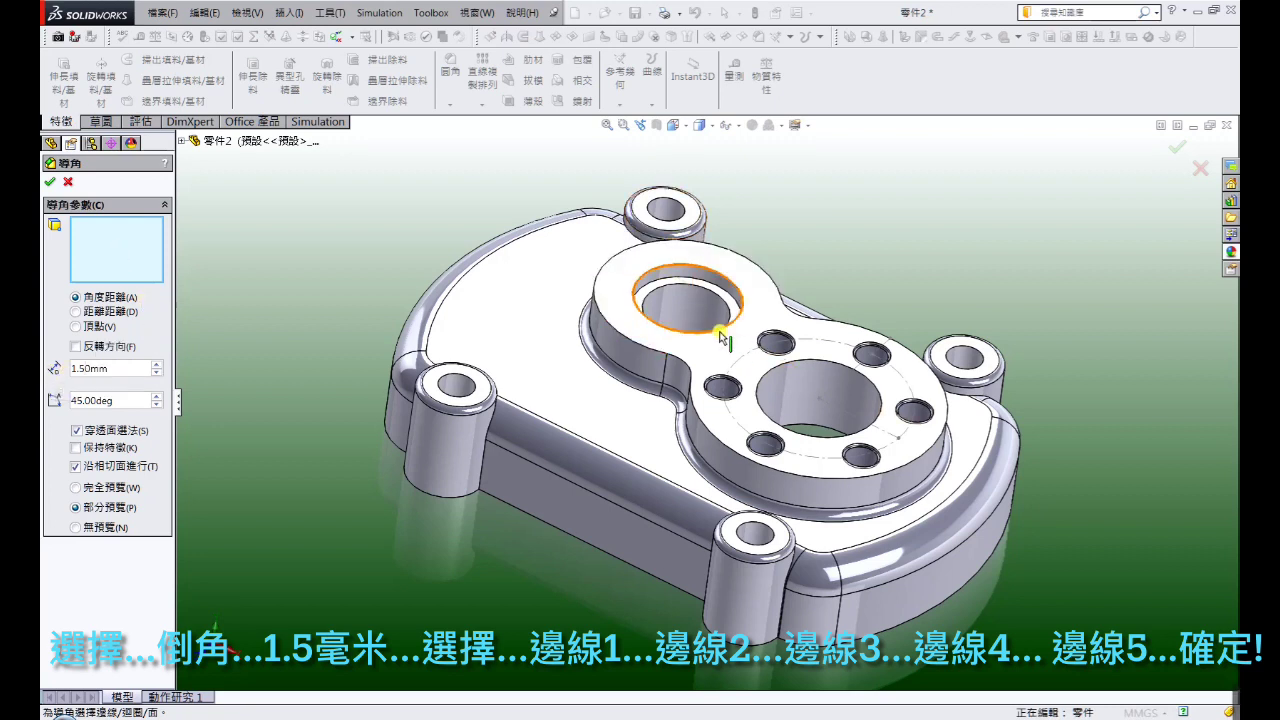
pyautogui.click(812, 364)
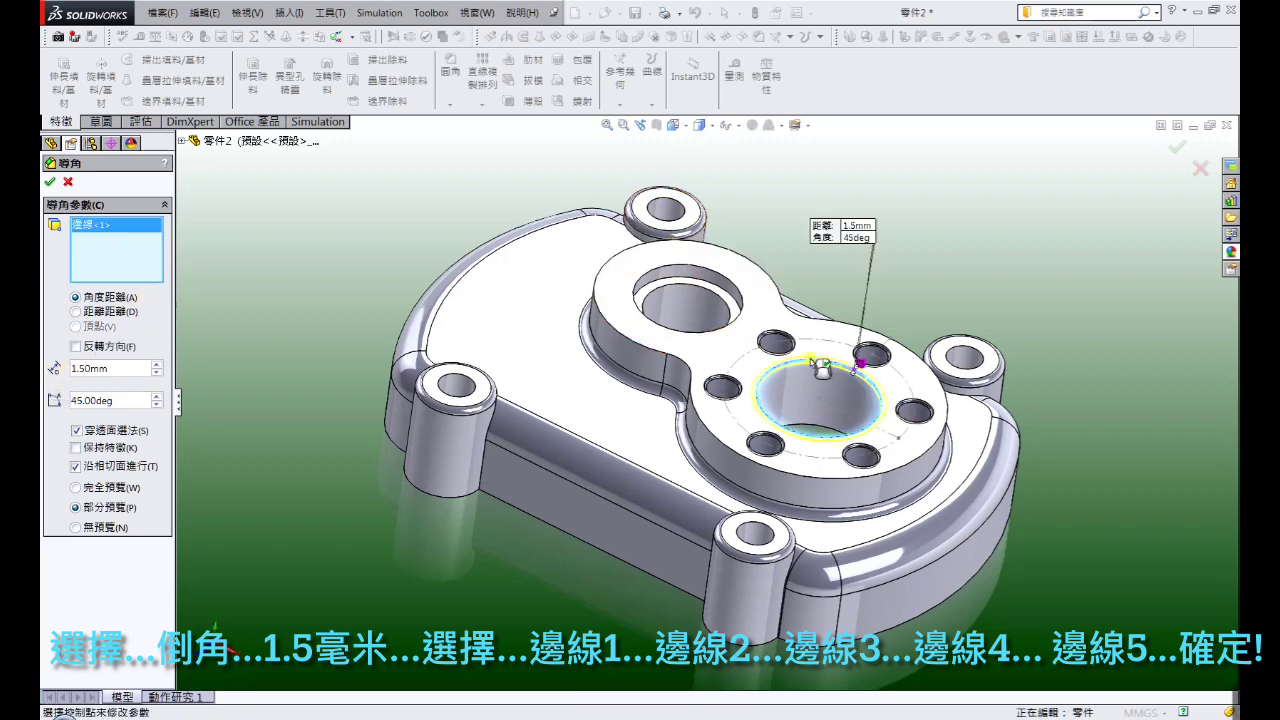
pyautogui.click(677, 207)
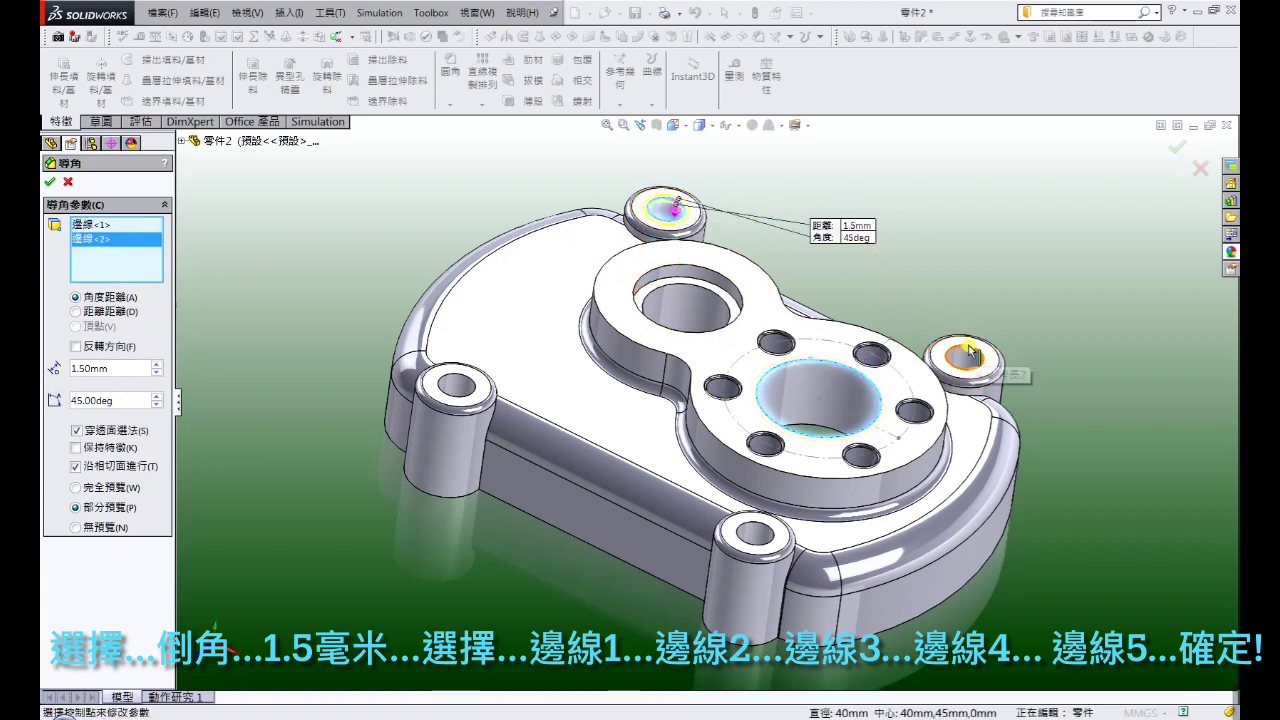
pyautogui.click(952, 372)
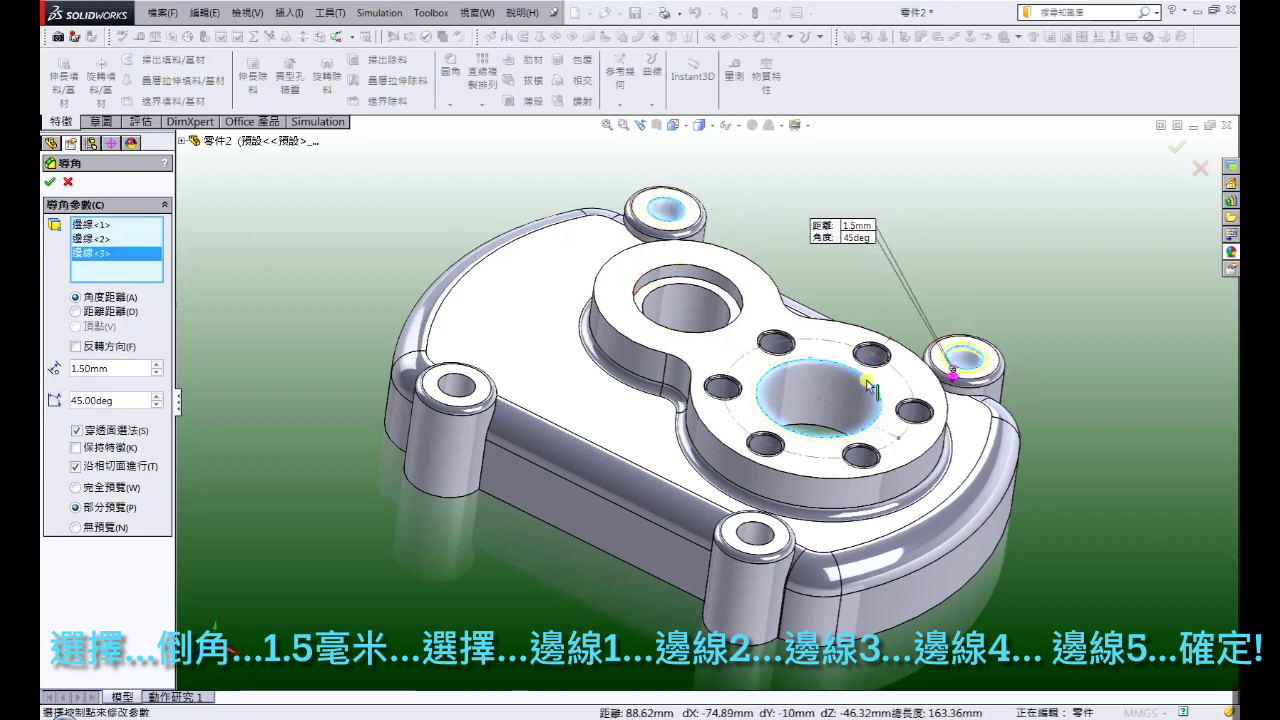
pyautogui.click(755, 531)
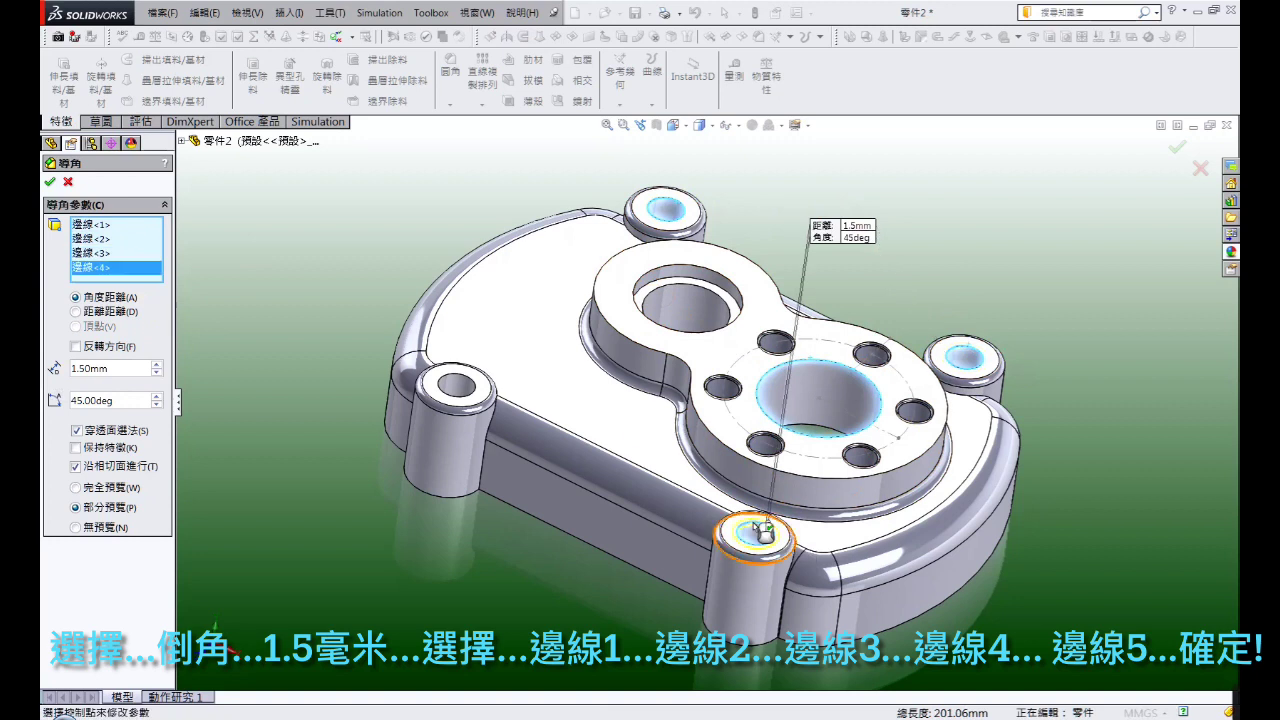
pyautogui.click(456, 378)
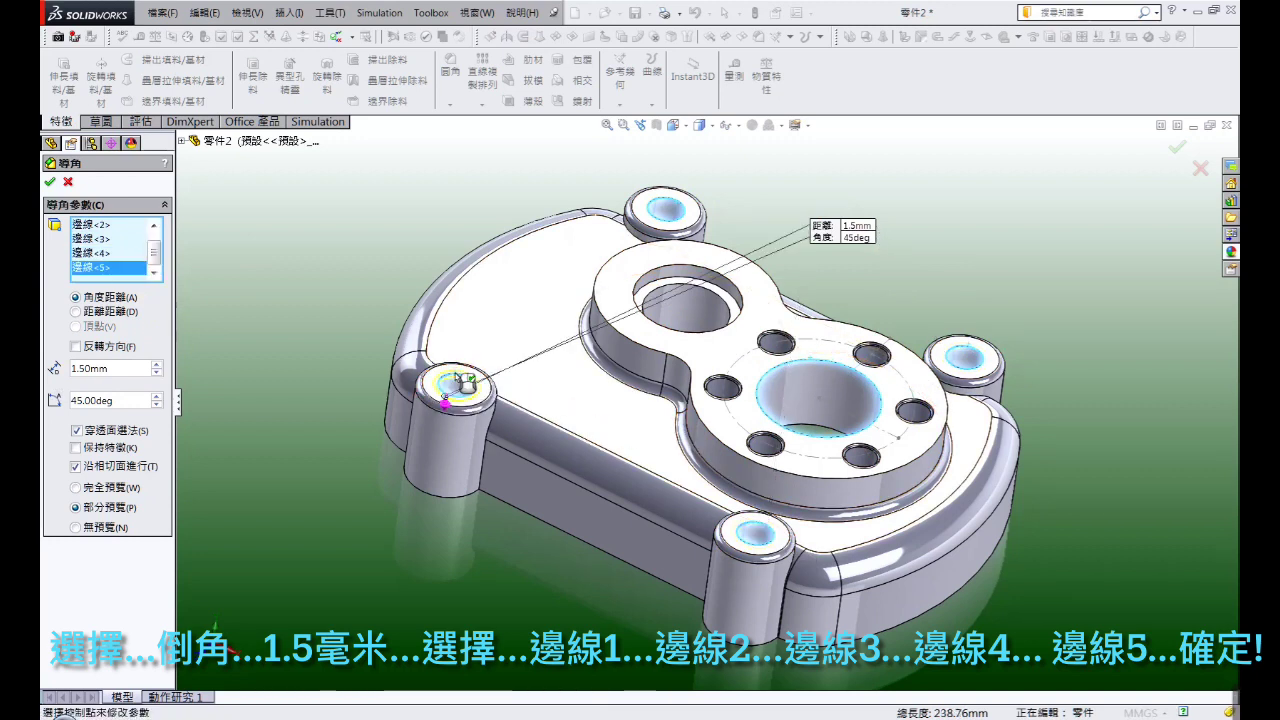
pyautogui.click(50, 183)
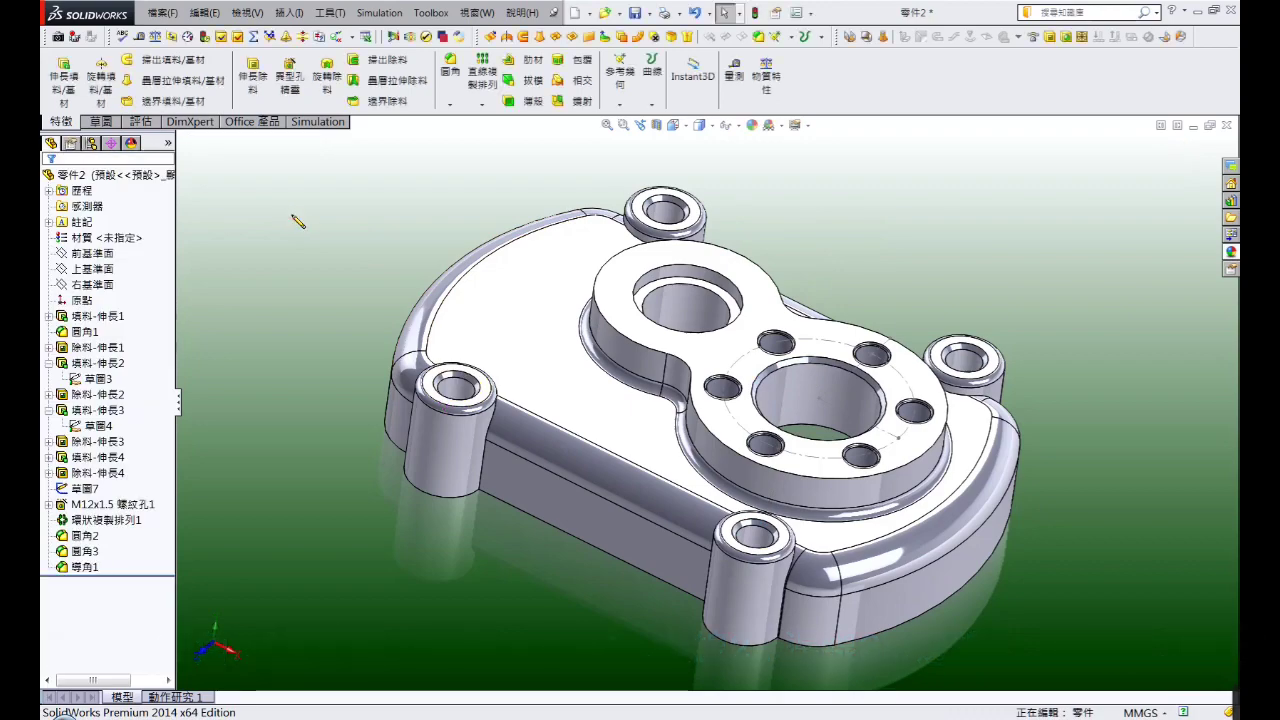
pyautogui.moveTo(580, 400)
pyautogui.mouseDown(button='middle')
pyautogui.moveTo(597, 453)
pyautogui.moveTo(588, 551)
pyautogui.mouseUp(button='middle')
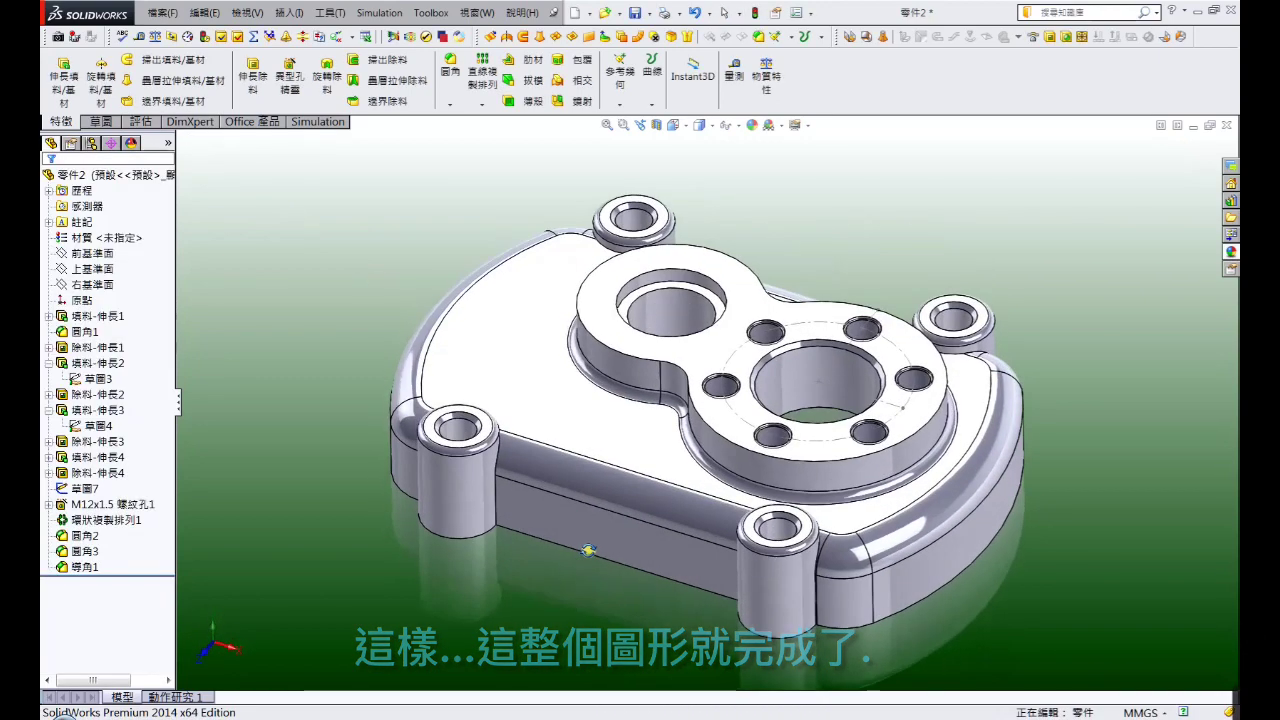
# Open the appearance editor for the whole tray part from the face's shortcut toolbar
pyautogui.click(243, 13)
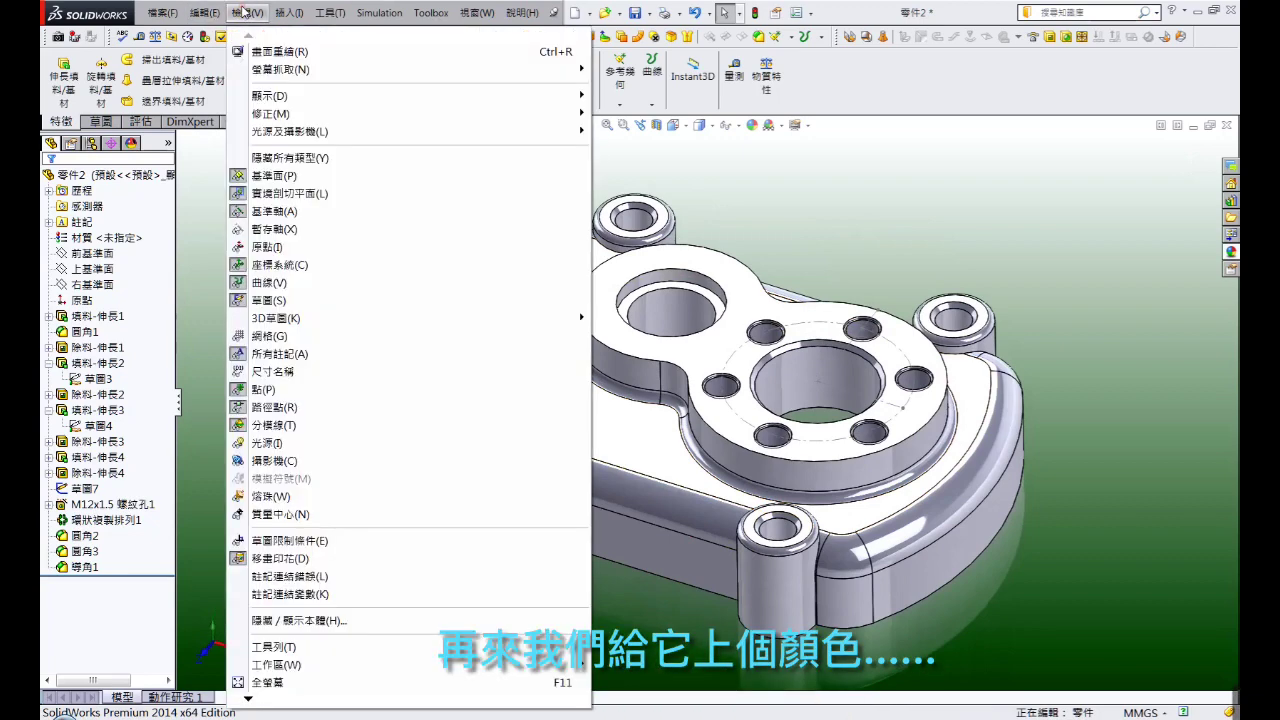
pyautogui.click(241, 157)
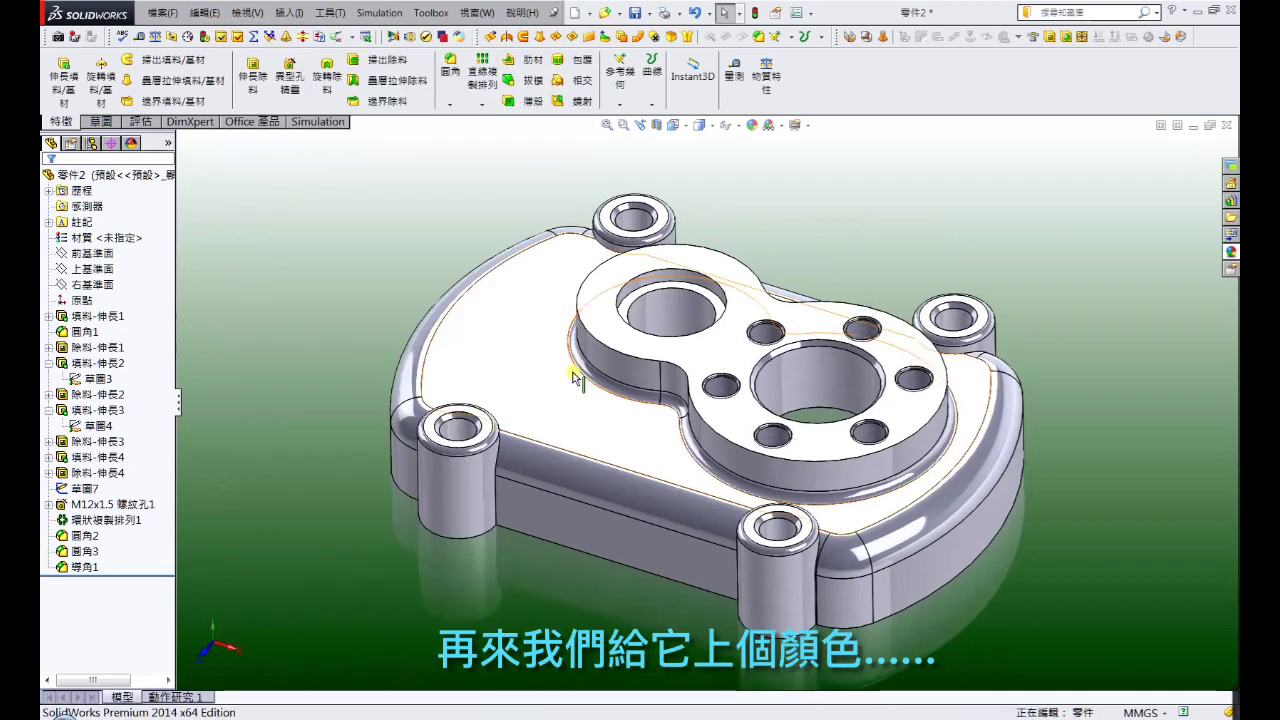
pyautogui.rightClick(573, 332)
pyautogui.click(655, 288)
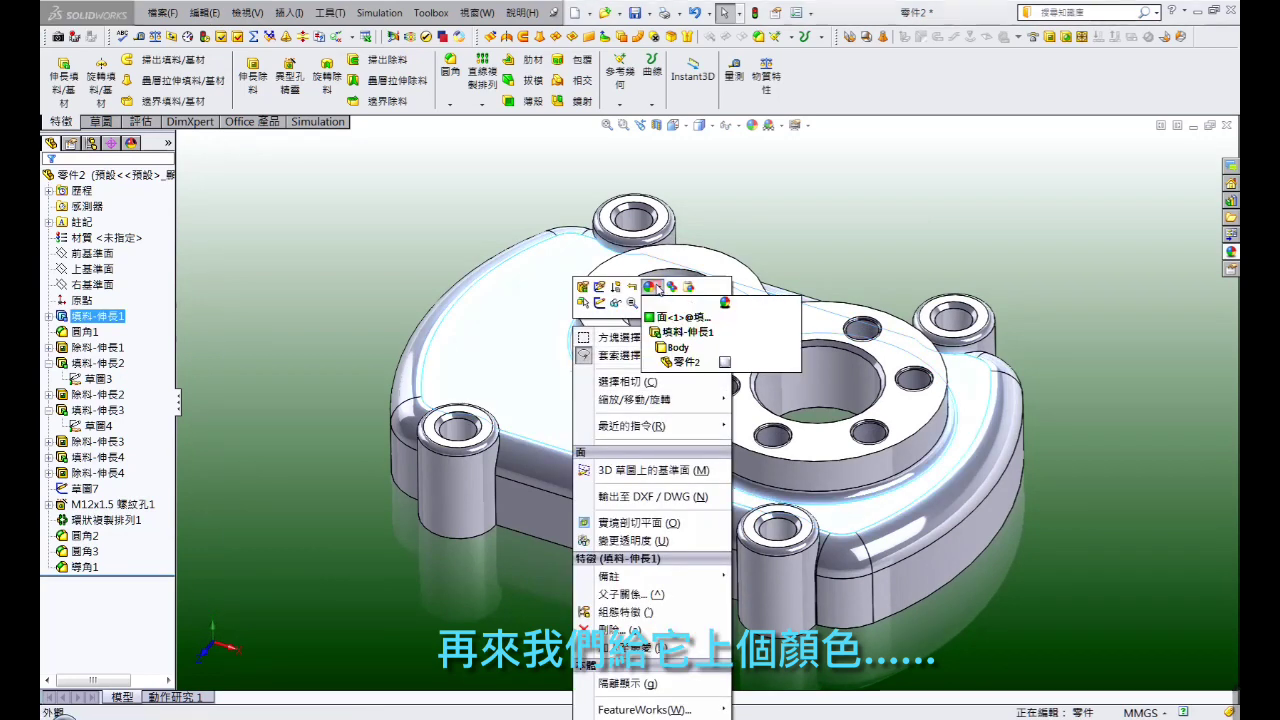
pyautogui.click(722, 362)
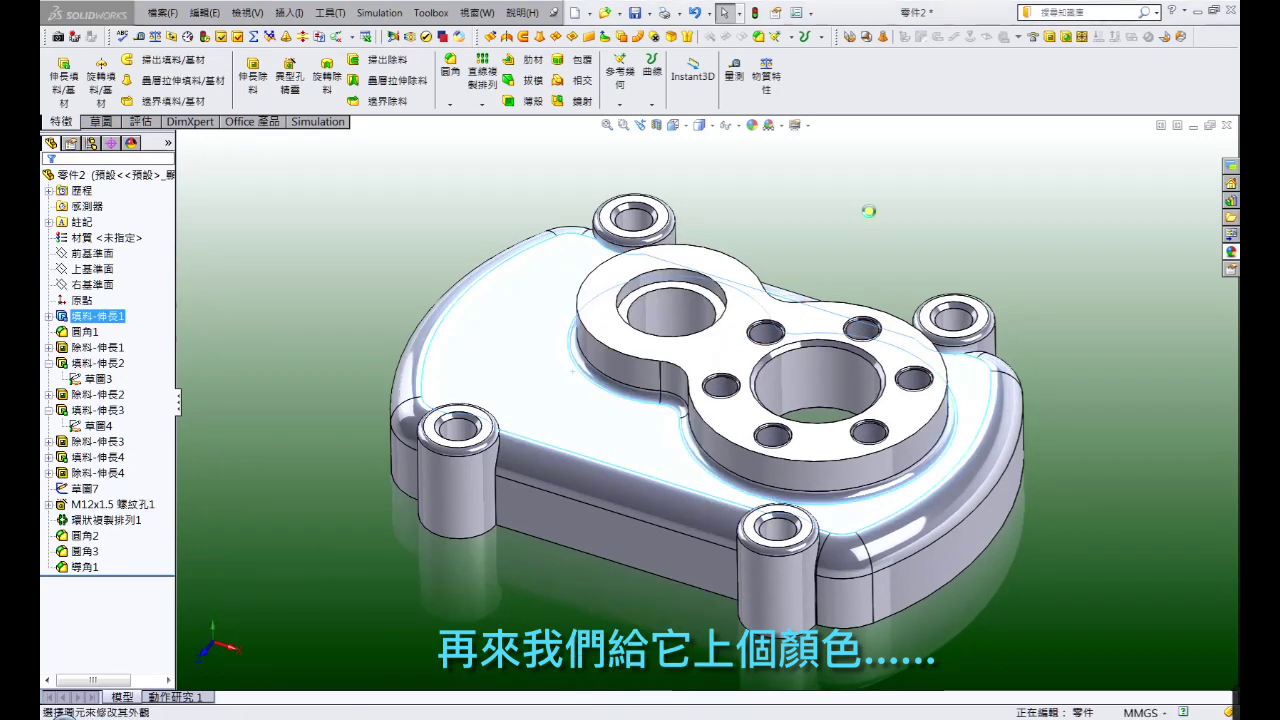
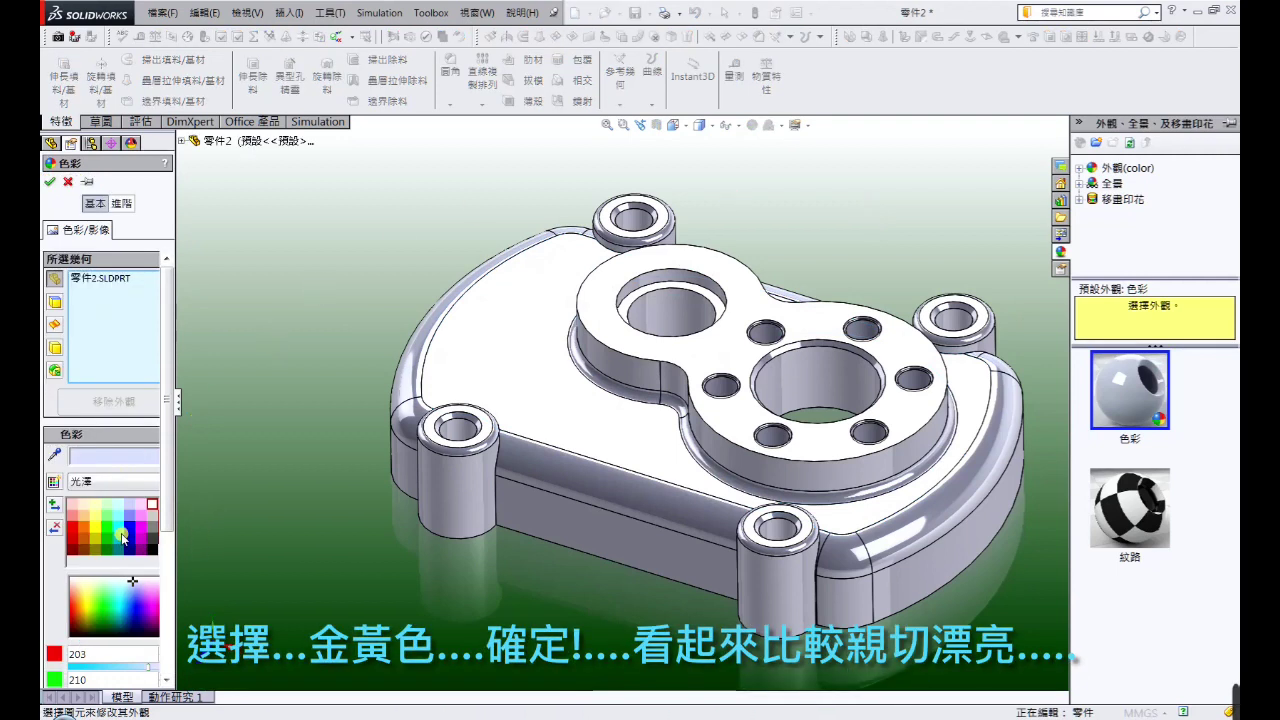
# Apply the gold/orange colour swatch to the whole cover plate body
pyautogui.click(87, 531)
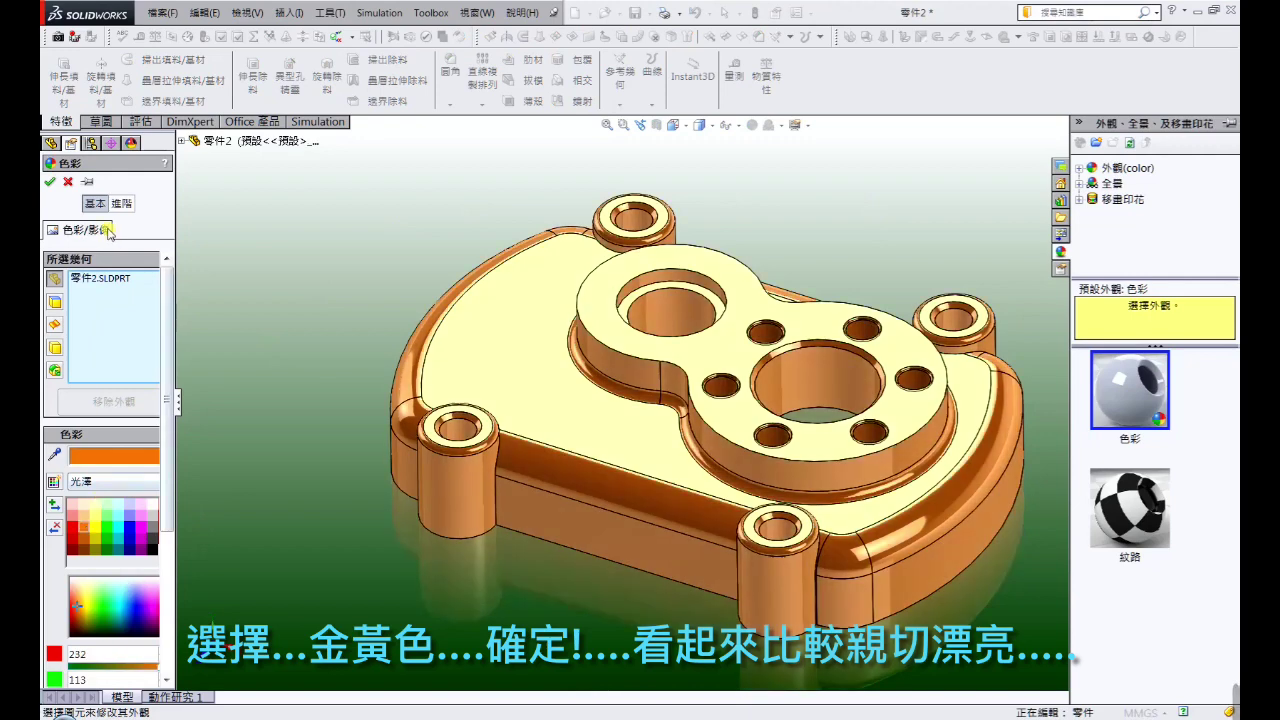
pyautogui.click(50, 183)
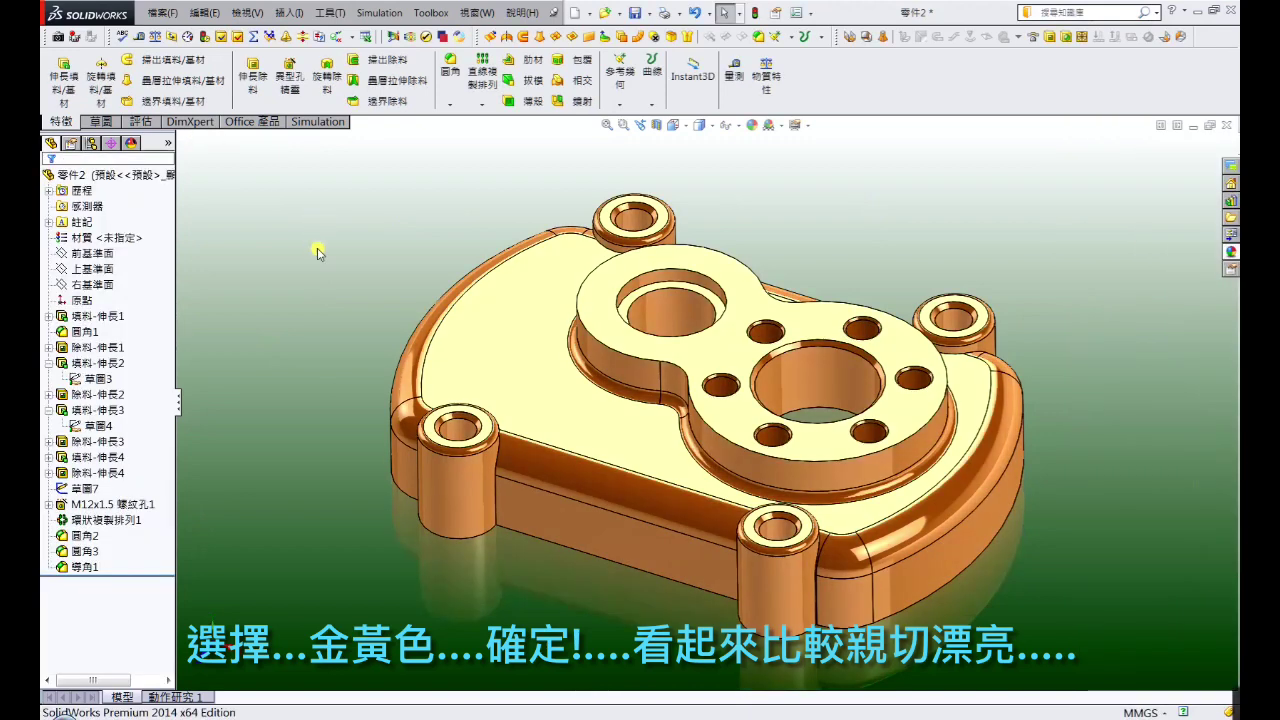
# Give the raised machined top face a white face appearance
pyautogui.press('f')
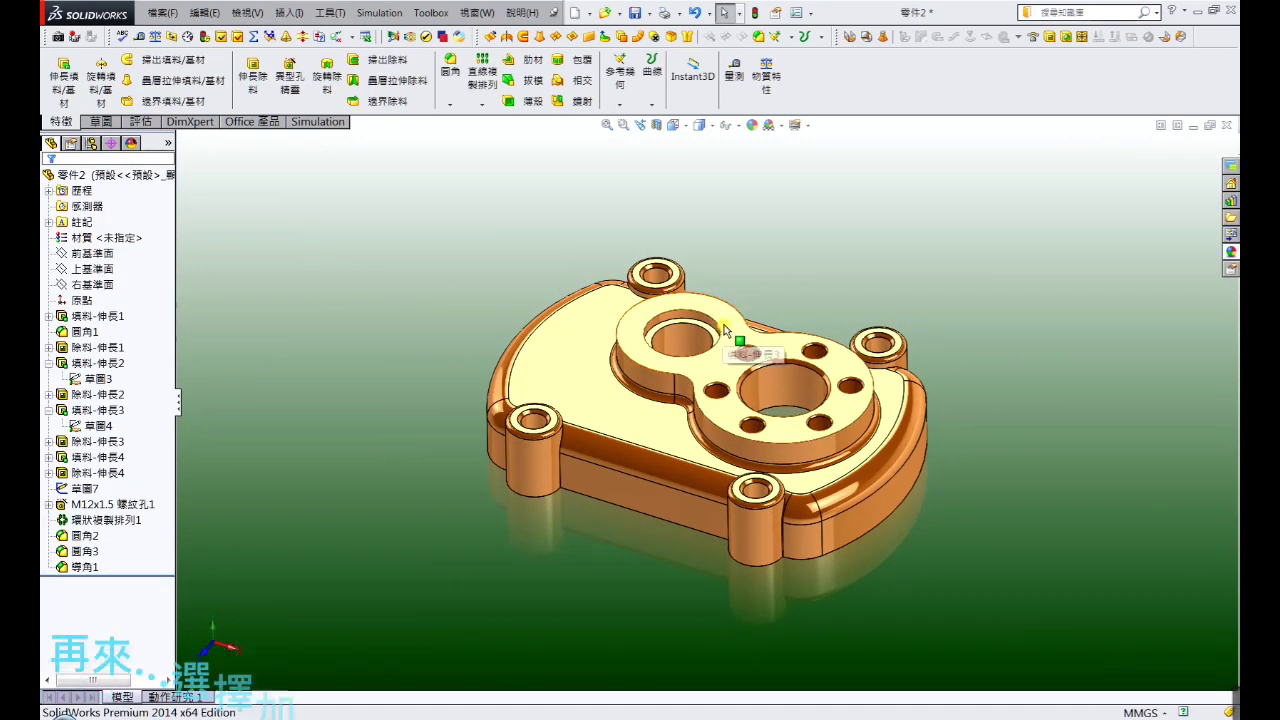
pyautogui.rightClick(726, 330)
pyautogui.click(811, 288)
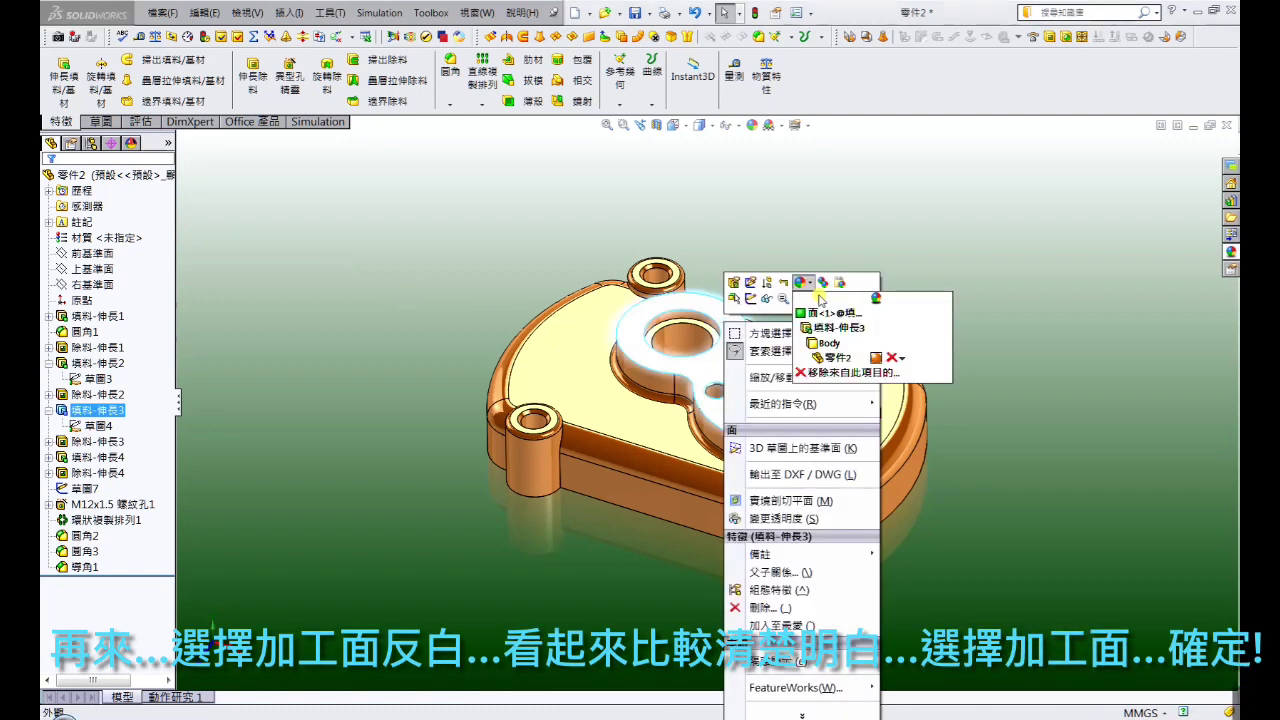
pyautogui.click(829, 318)
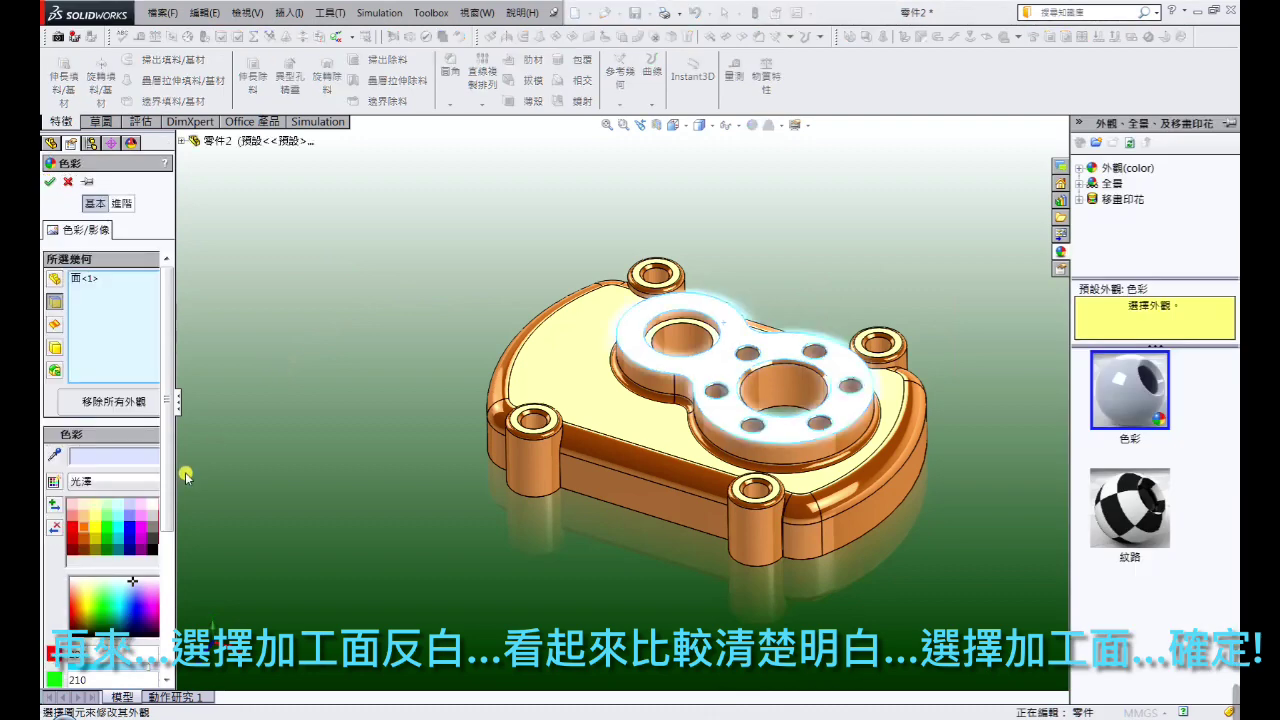
pyautogui.click(151, 507)
# Add the counterbore, large central hole and first small bolt hole faces to the white colour
pyautogui.scroll(-2, 666, 336)
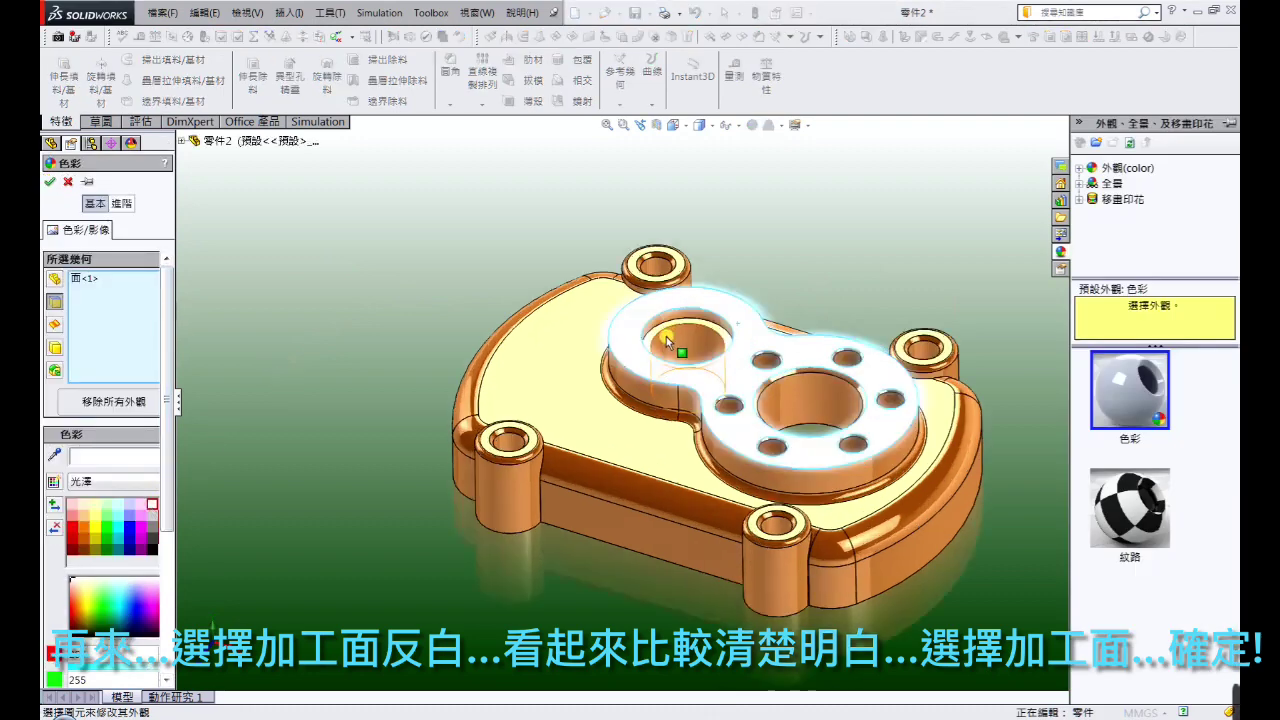
pyautogui.scroll(-2, 666, 336)
pyautogui.click(680, 330)
pyautogui.click(680, 332)
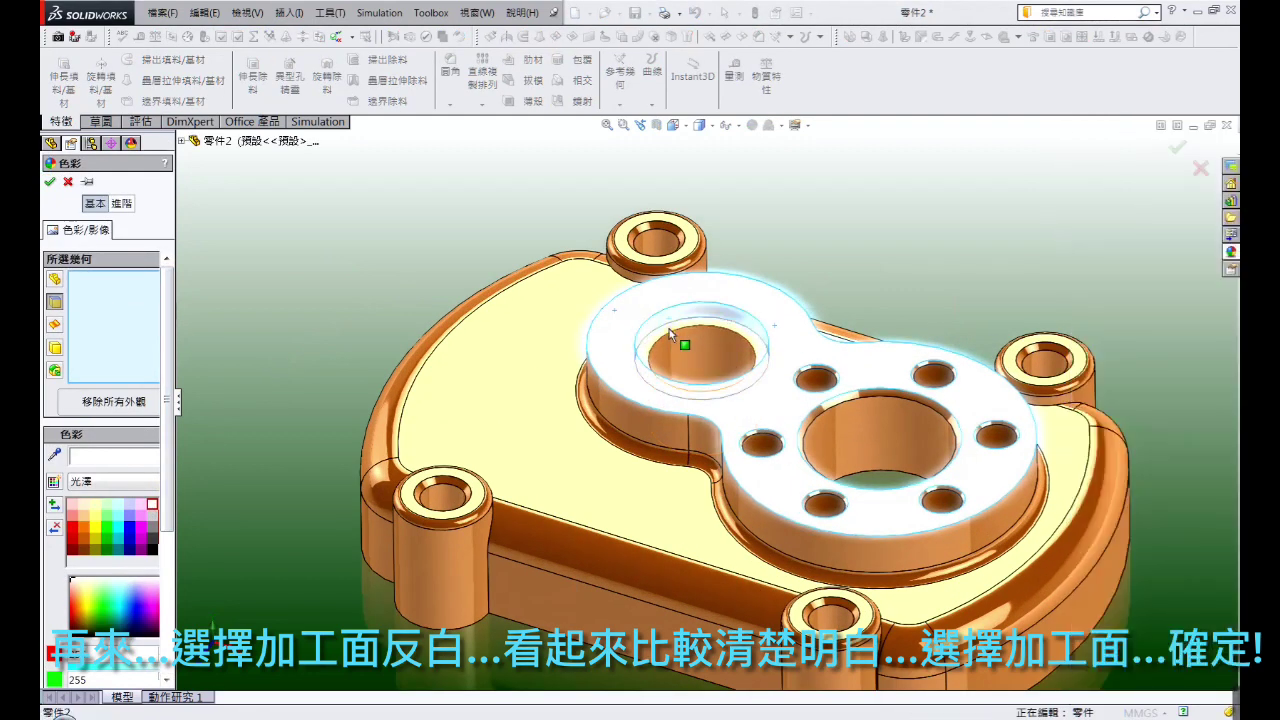
pyautogui.click(684, 344)
pyautogui.click(684, 347)
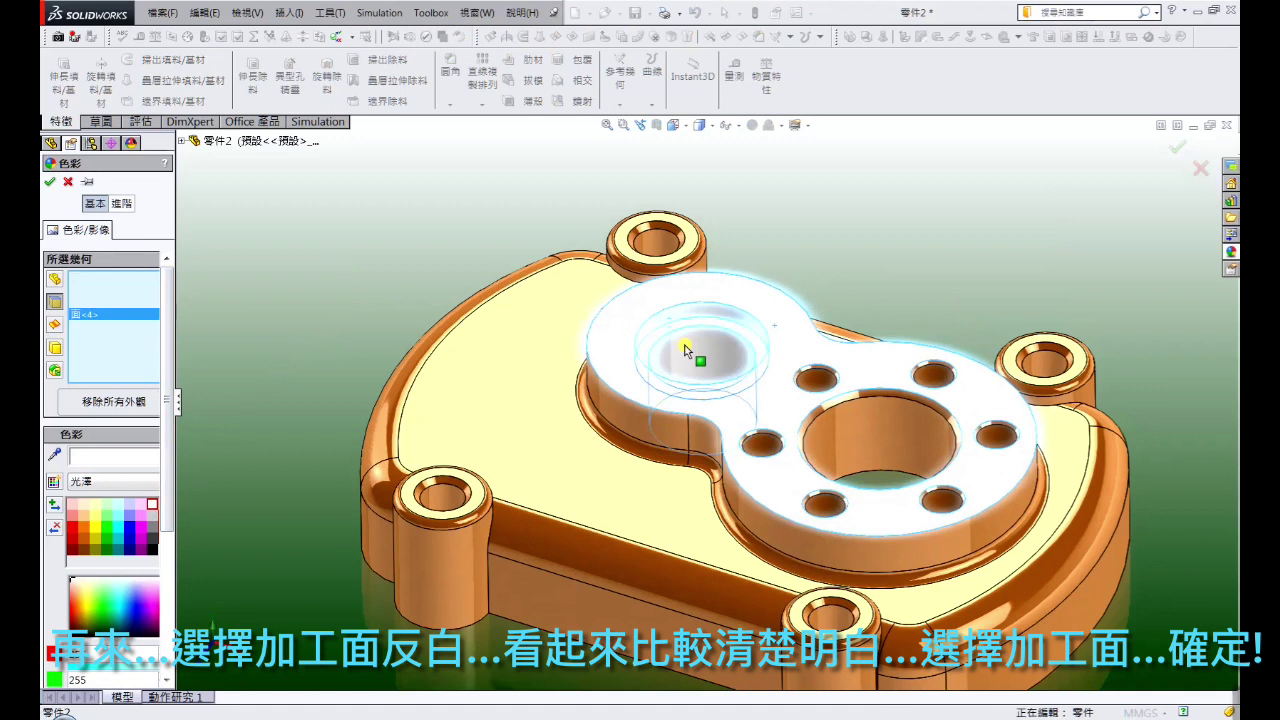
pyautogui.click(837, 418)
pyautogui.click(835, 401)
pyautogui.click(827, 378)
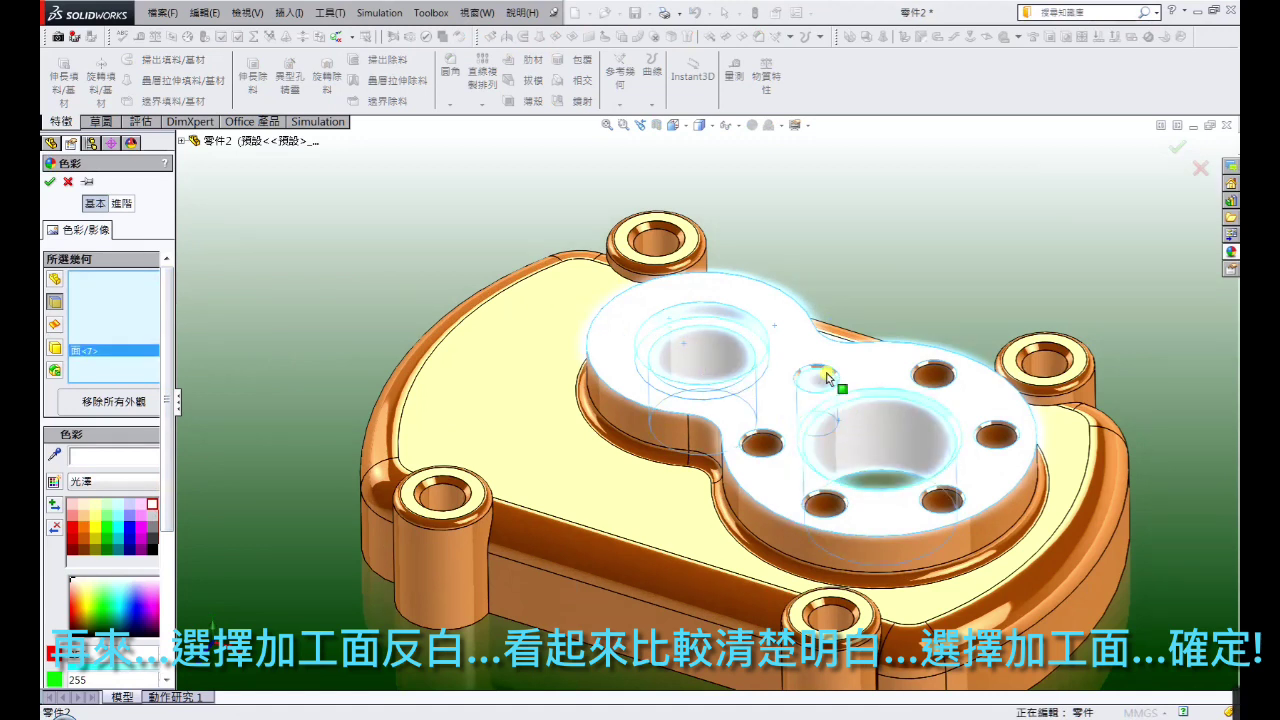
pyautogui.click(815, 378)
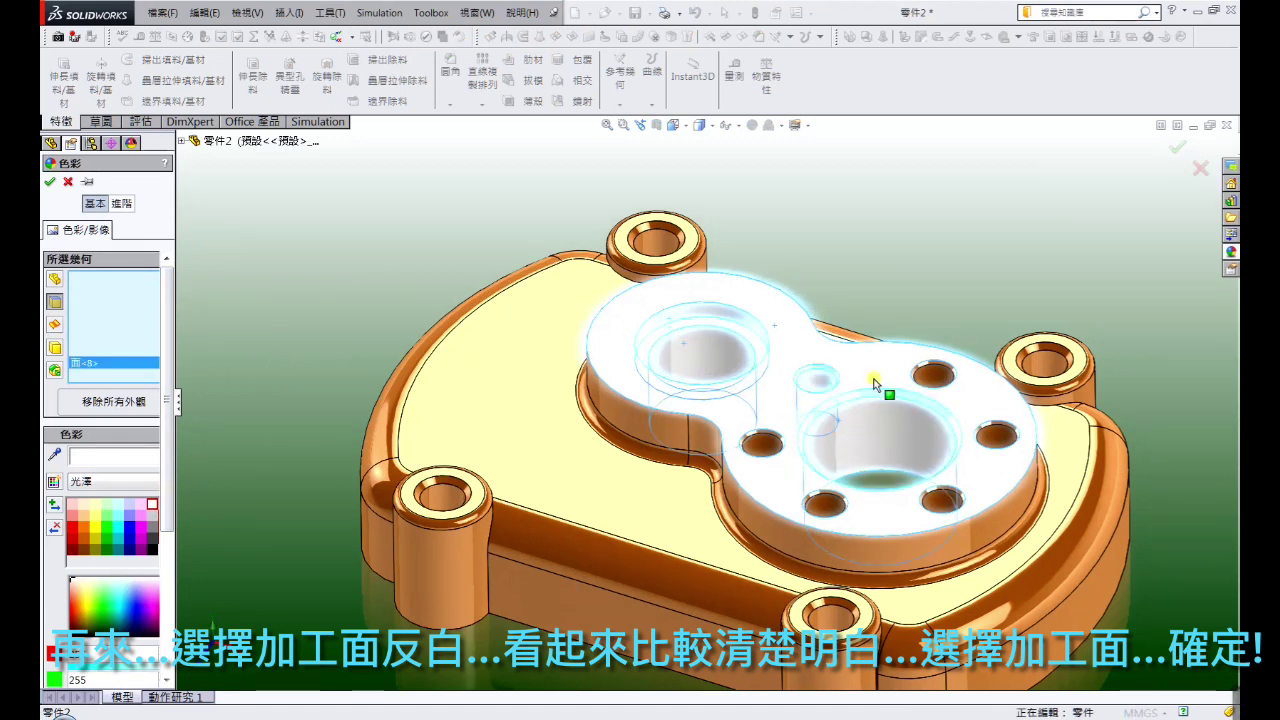
pyautogui.click(933, 376)
# Add the remaining small hole faces around the pad to the white selection
pyautogui.scroll(-2, 932, 377)
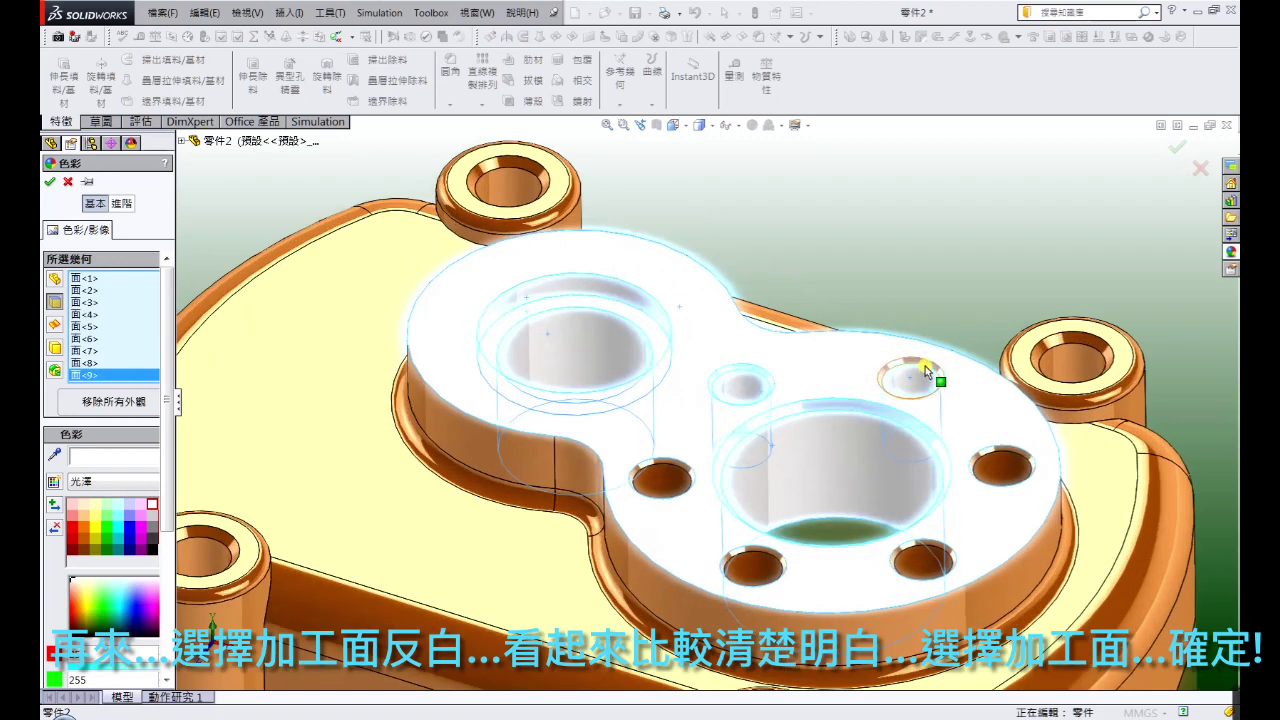
pyautogui.click(925, 368)
pyautogui.click(992, 461)
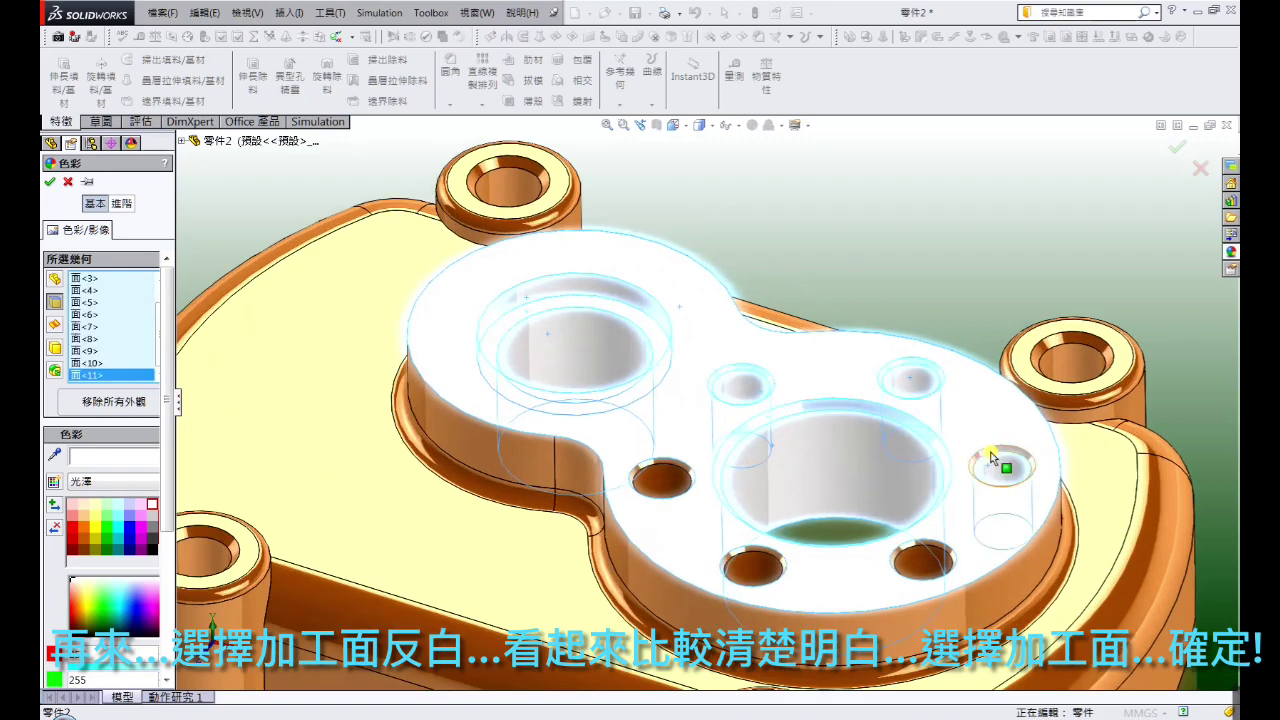
pyautogui.click(992, 460)
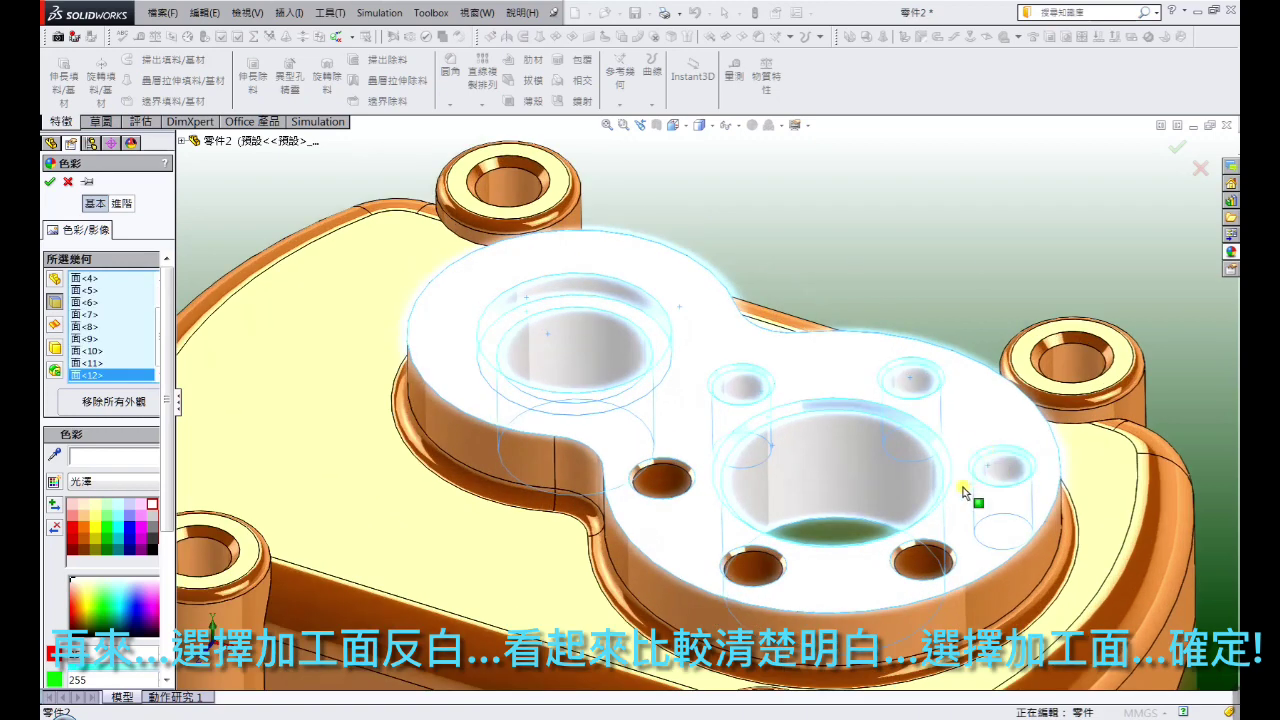
pyautogui.click(913, 555)
pyautogui.click(913, 551)
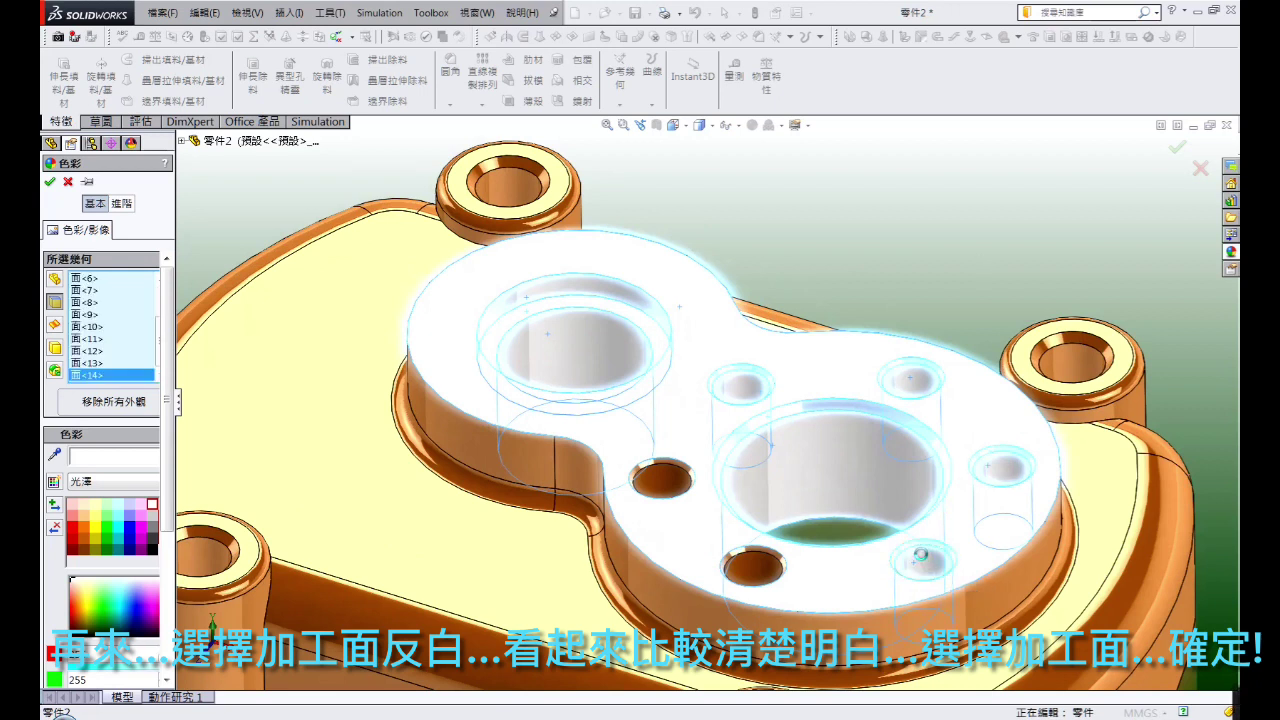
pyautogui.click(767, 560)
pyautogui.click(767, 558)
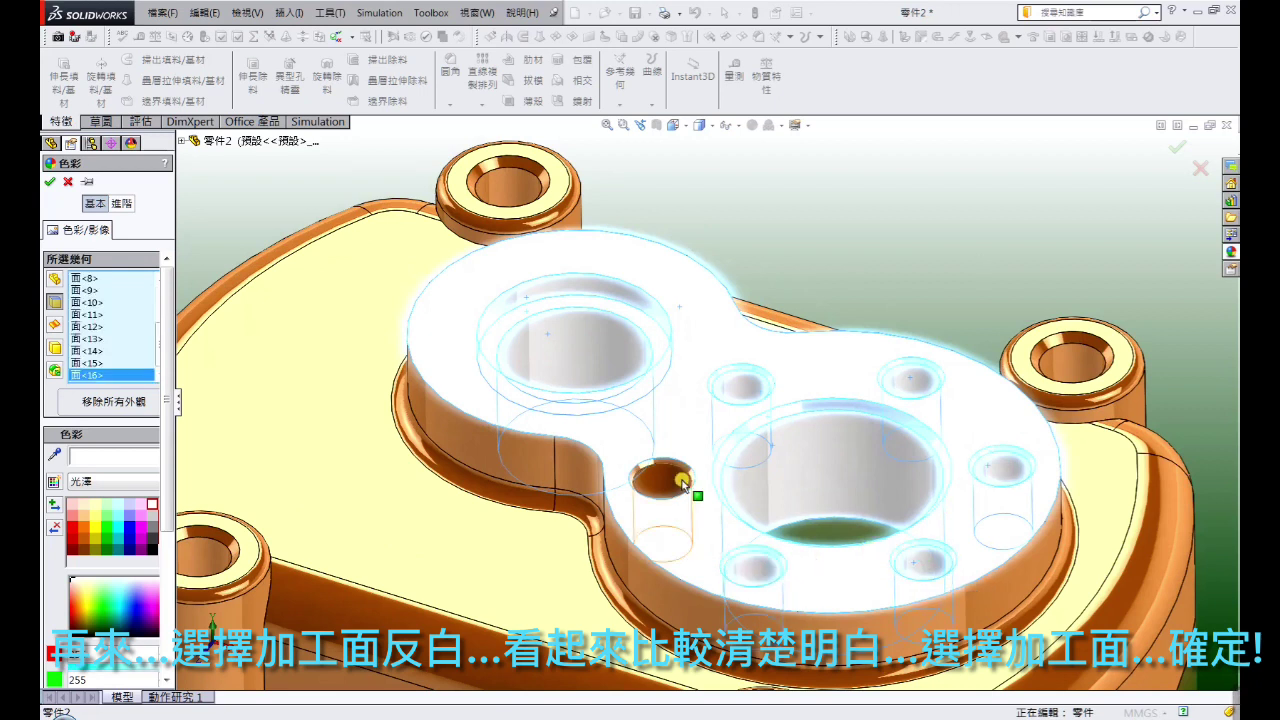
pyautogui.click(671, 468)
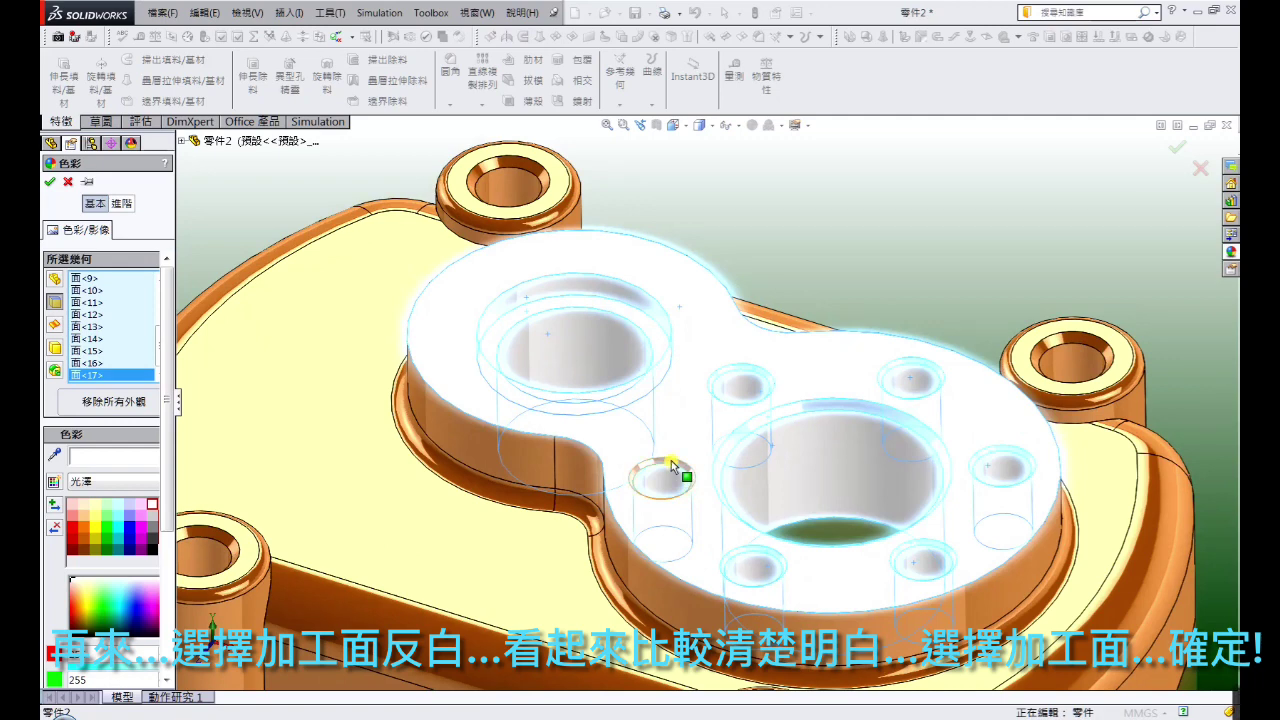
pyautogui.click(671, 465)
# Add the upper-right, top-left and front-left corner boss hole, rim and top faces
pyautogui.click(1090, 365)
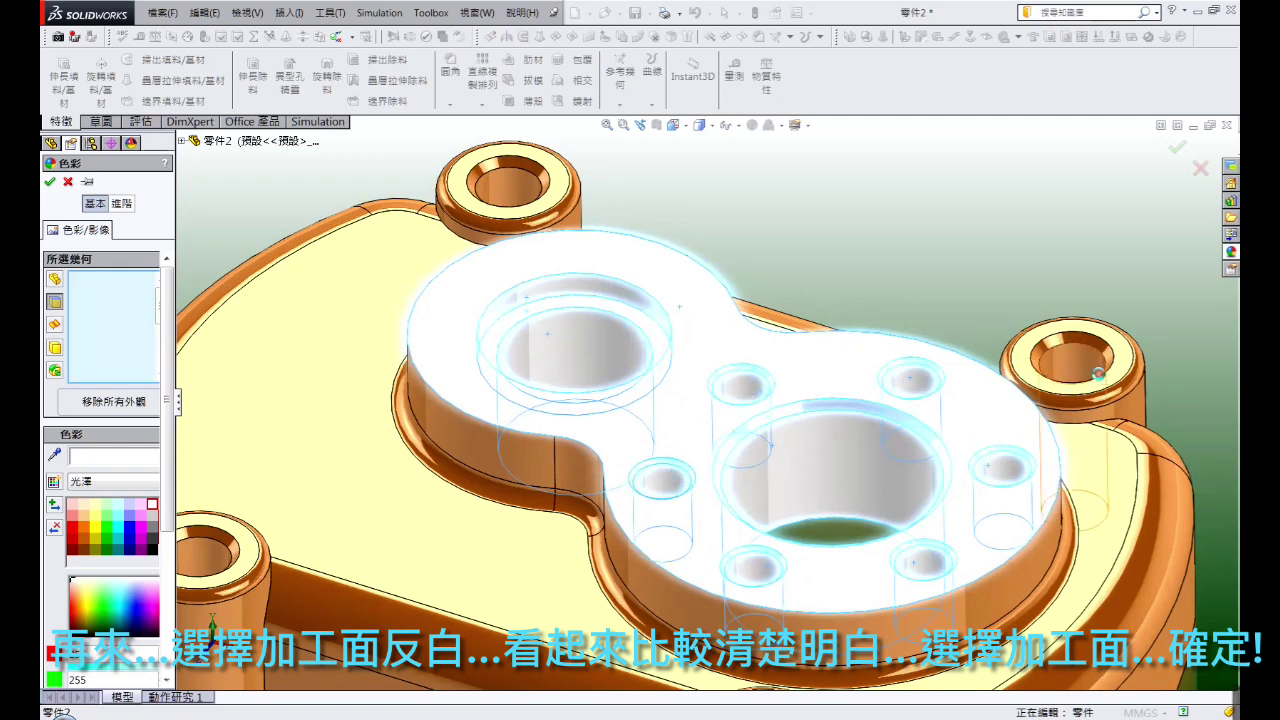
pyautogui.click(1066, 338)
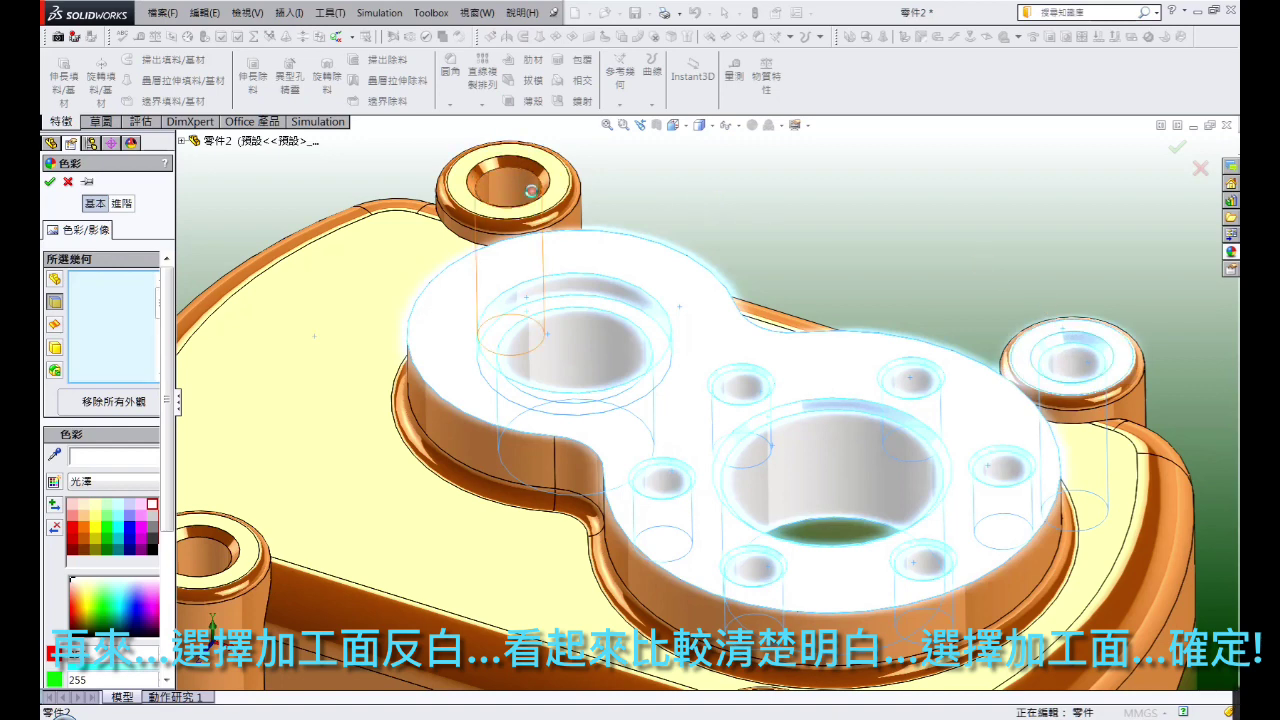
pyautogui.click(531, 190)
pyautogui.click(519, 166)
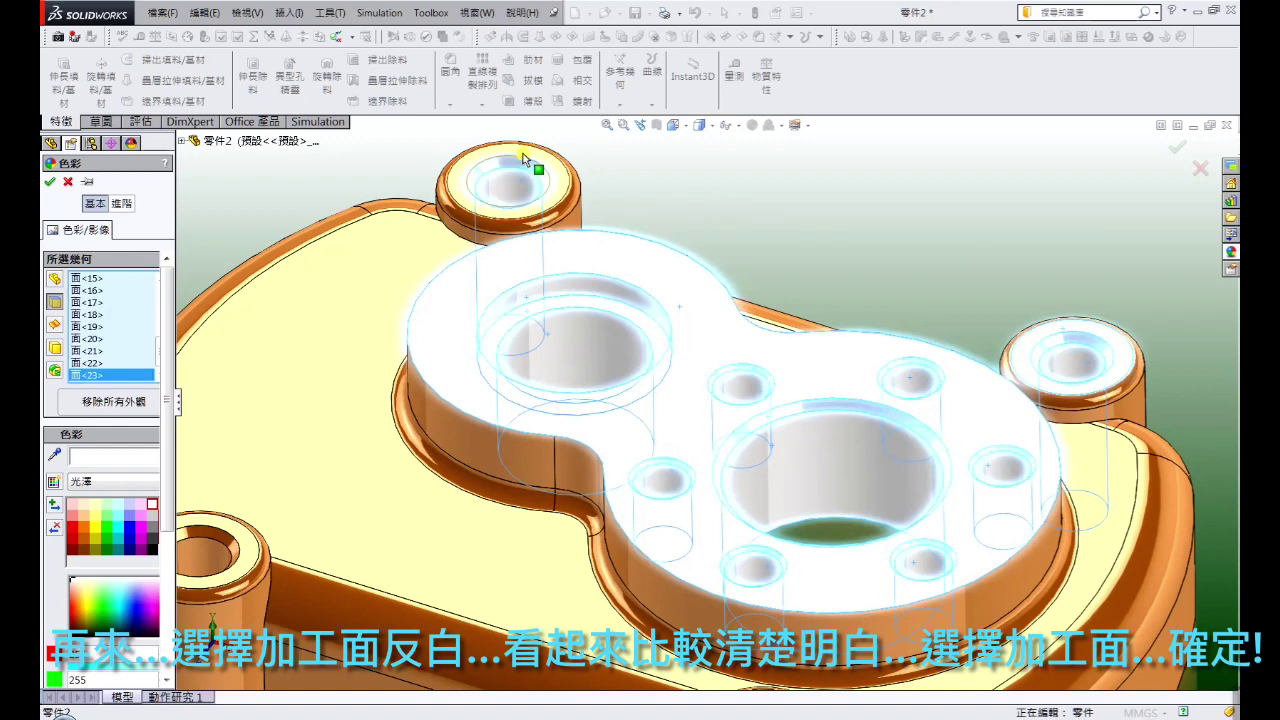
pyautogui.click(523, 157)
pyautogui.scroll(2, 708, 402)
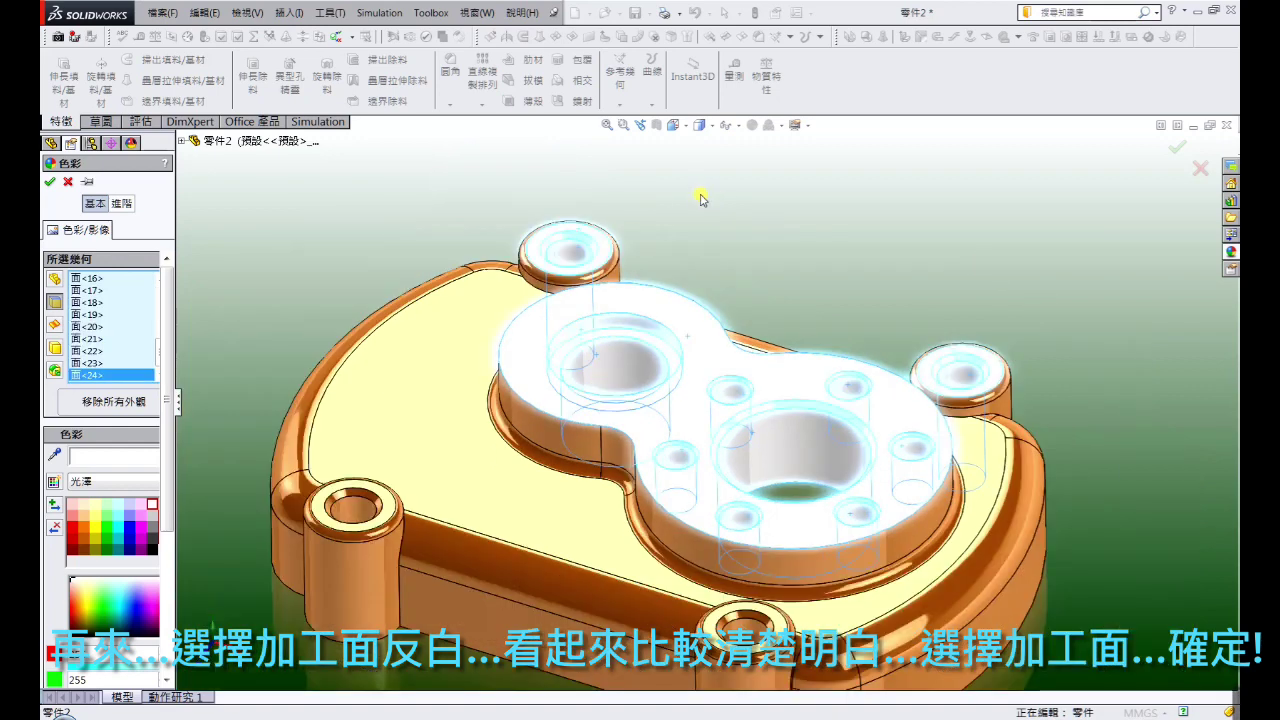
pyautogui.click(355, 503)
pyautogui.click(357, 494)
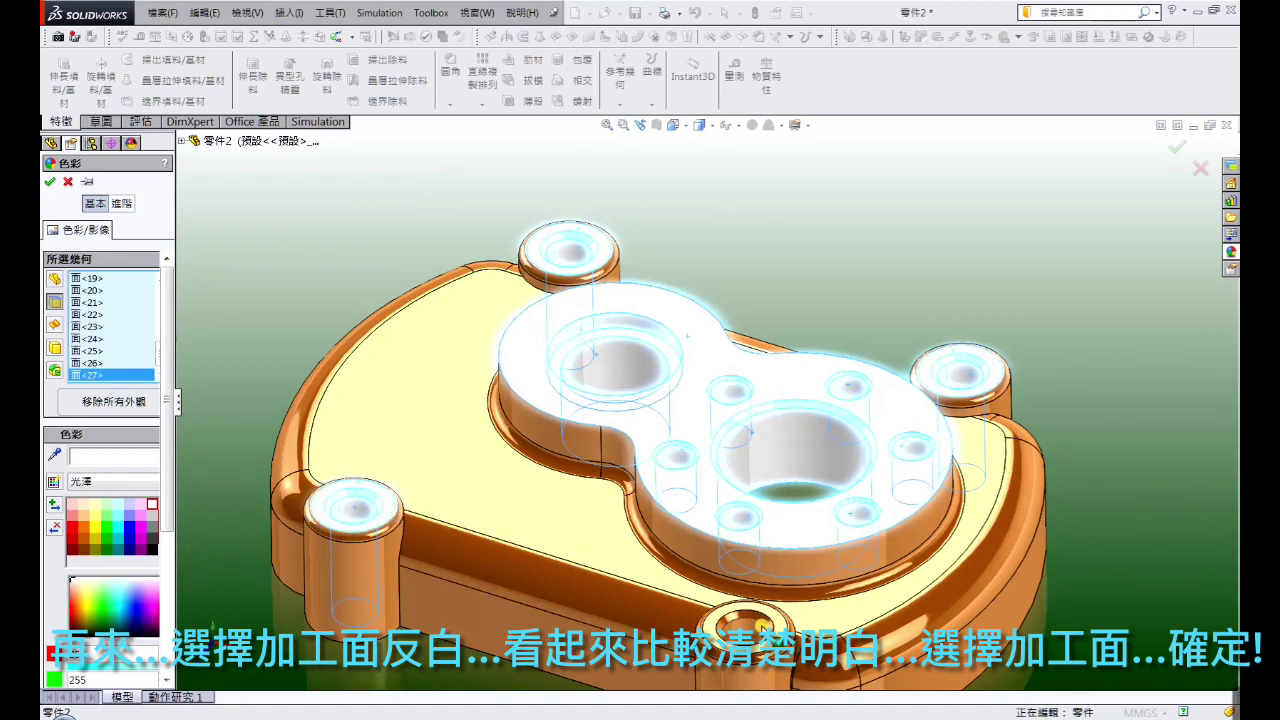
# Add the front boss face and the countersink hole faces to the white selection
pyautogui.click(716, 626)
pyautogui.press('z')
pyautogui.press('z')
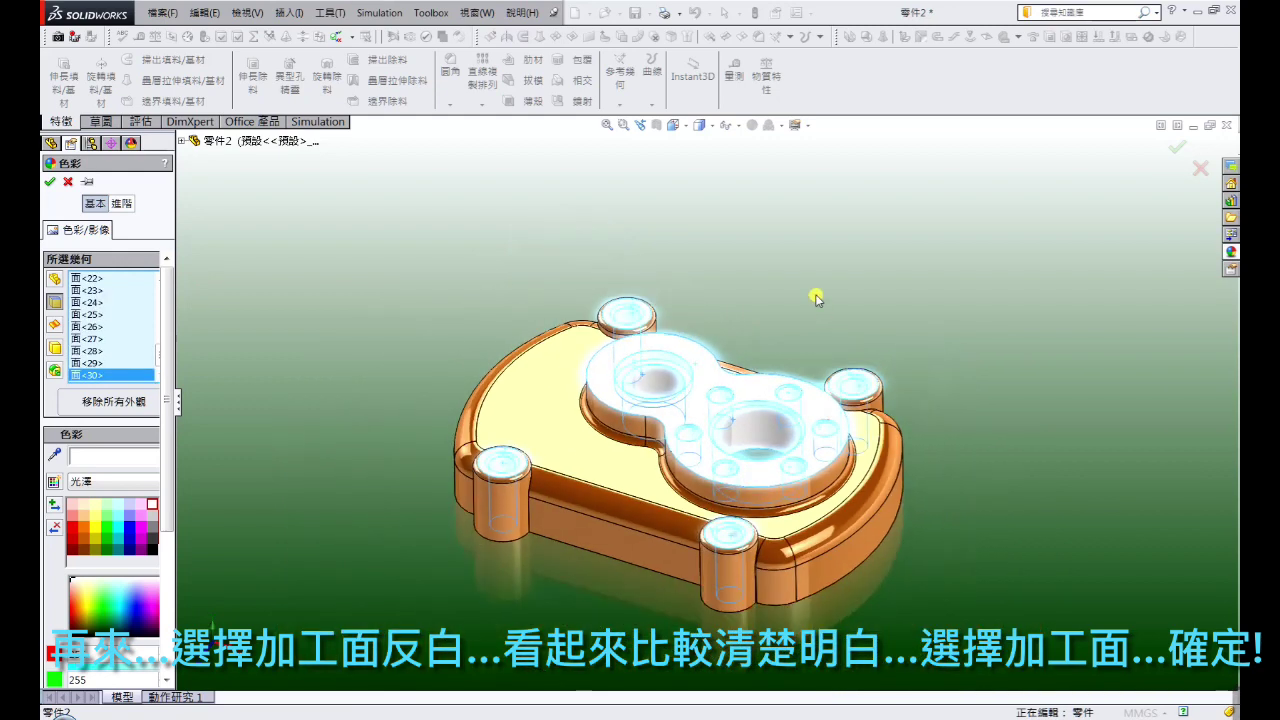
pyautogui.moveTo(816, 298); pyautogui.dragTo(811, 428, button='middle')
pyautogui.scroll(-3, 733, 473)
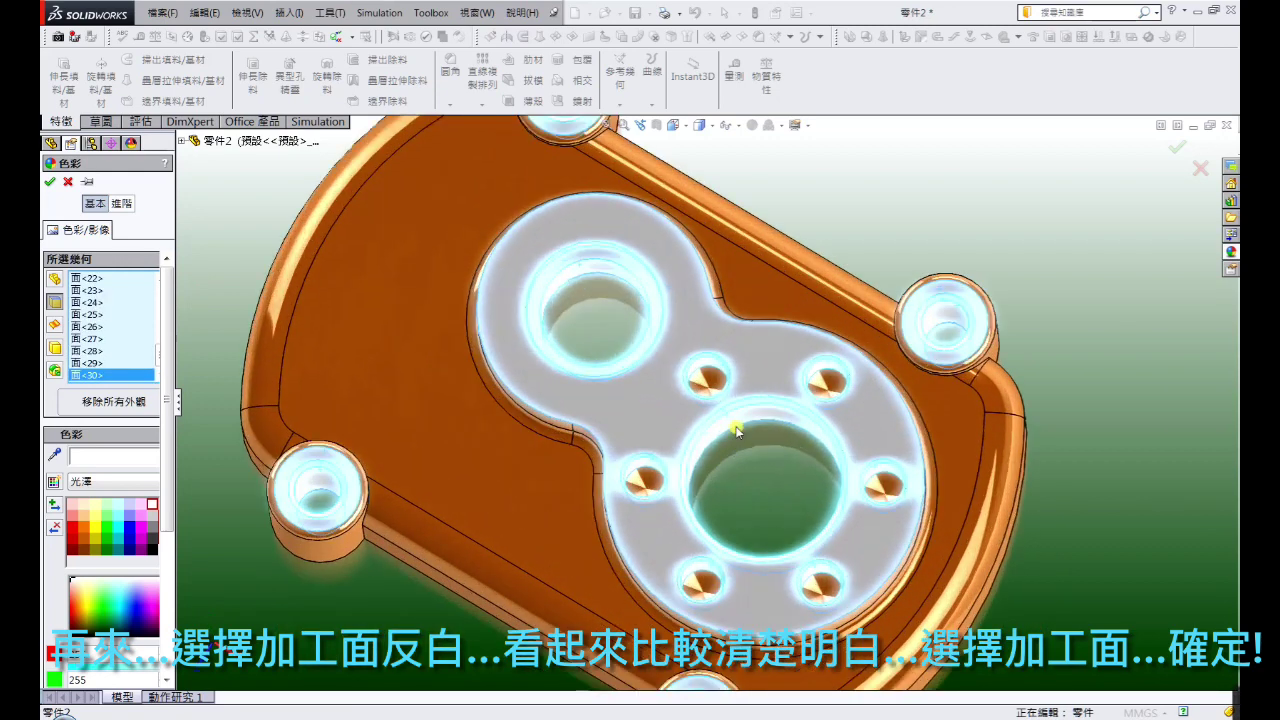
pyautogui.click(712, 385)
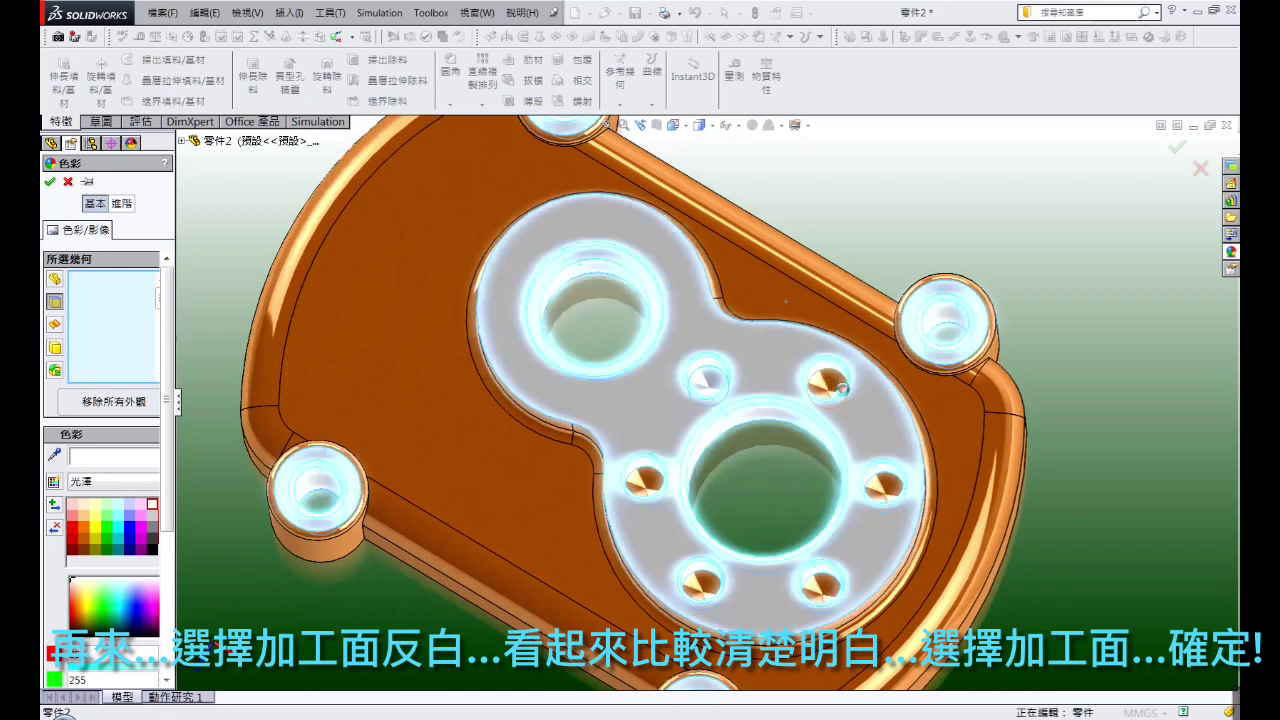
pyautogui.click(830, 383)
pyautogui.click(878, 490)
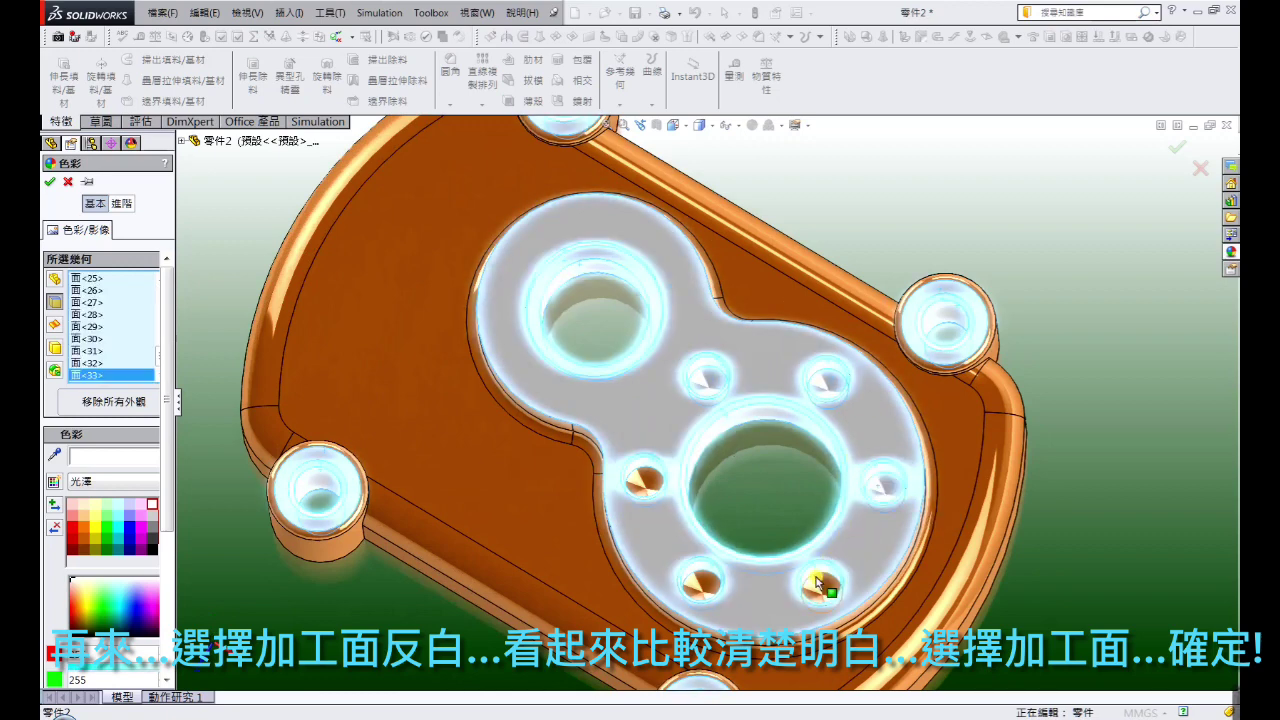
pyautogui.click(820, 586)
pyautogui.click(706, 591)
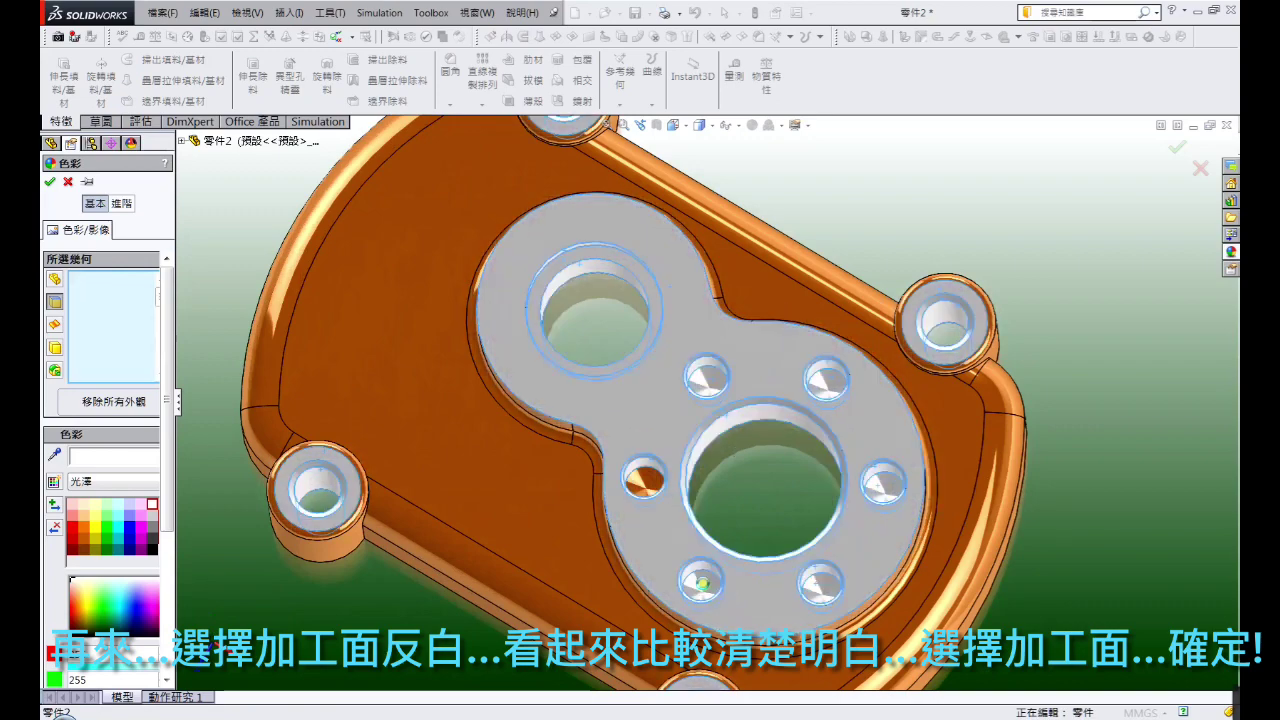
pyautogui.click(650, 484)
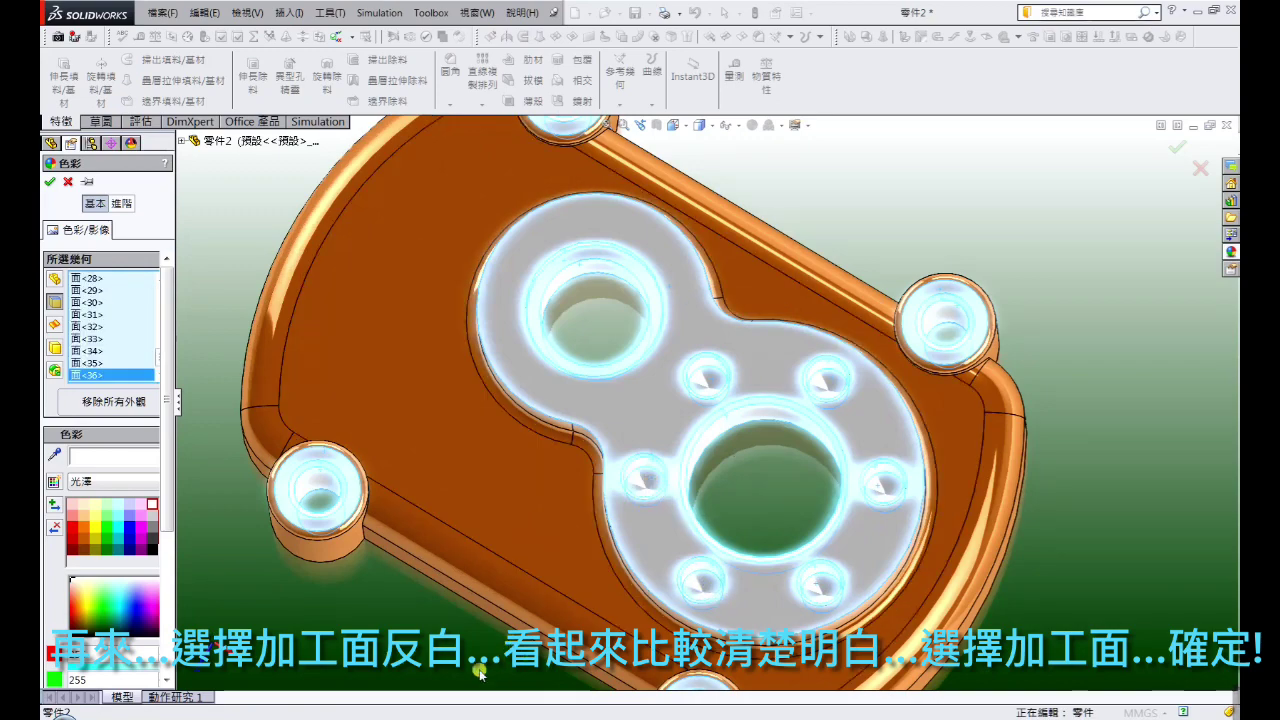
# Add the perimeter top face and hole inner walls, then confirm white on all chosen faces
pyautogui.scroll(3, 480, 670)
pyautogui.scroll(1, 582, 582)
pyautogui.moveTo(582, 582)
pyautogui.mouseDown(button='middle')
pyautogui.moveTo(623, 277)
pyautogui.moveTo(654, 194)
pyautogui.mouseUp(button='middle')
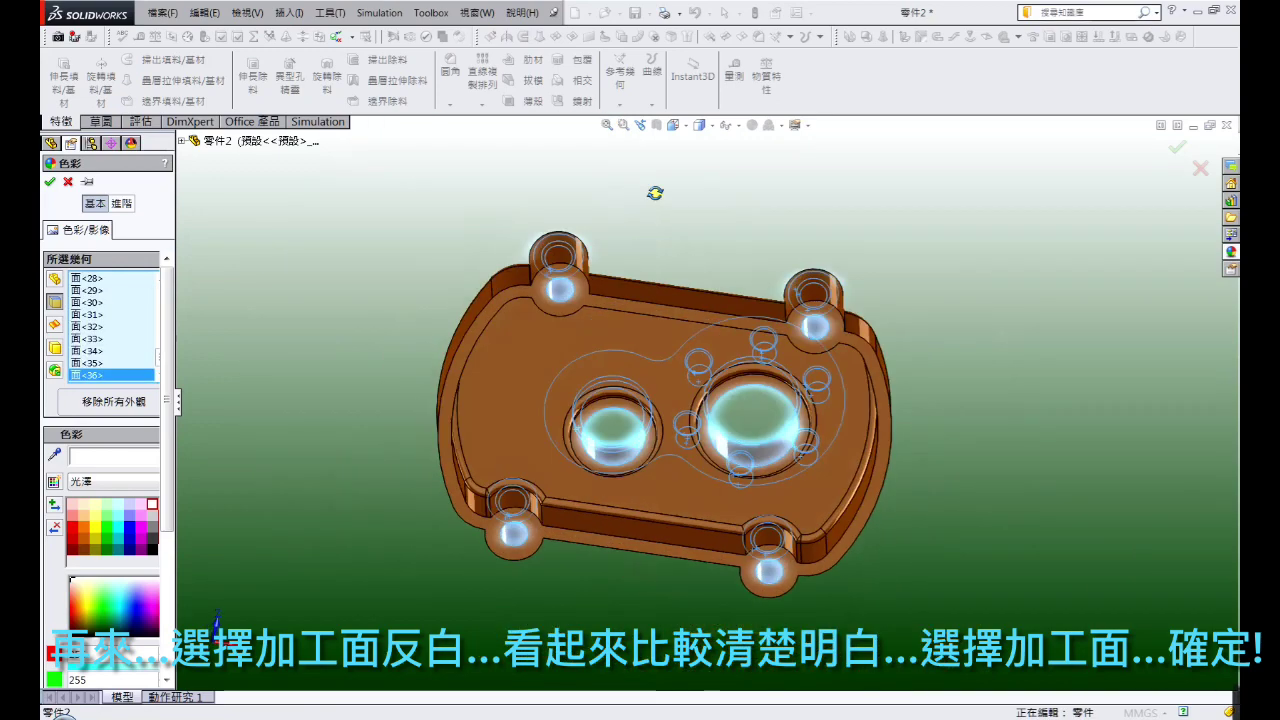
pyautogui.click(537, 300)
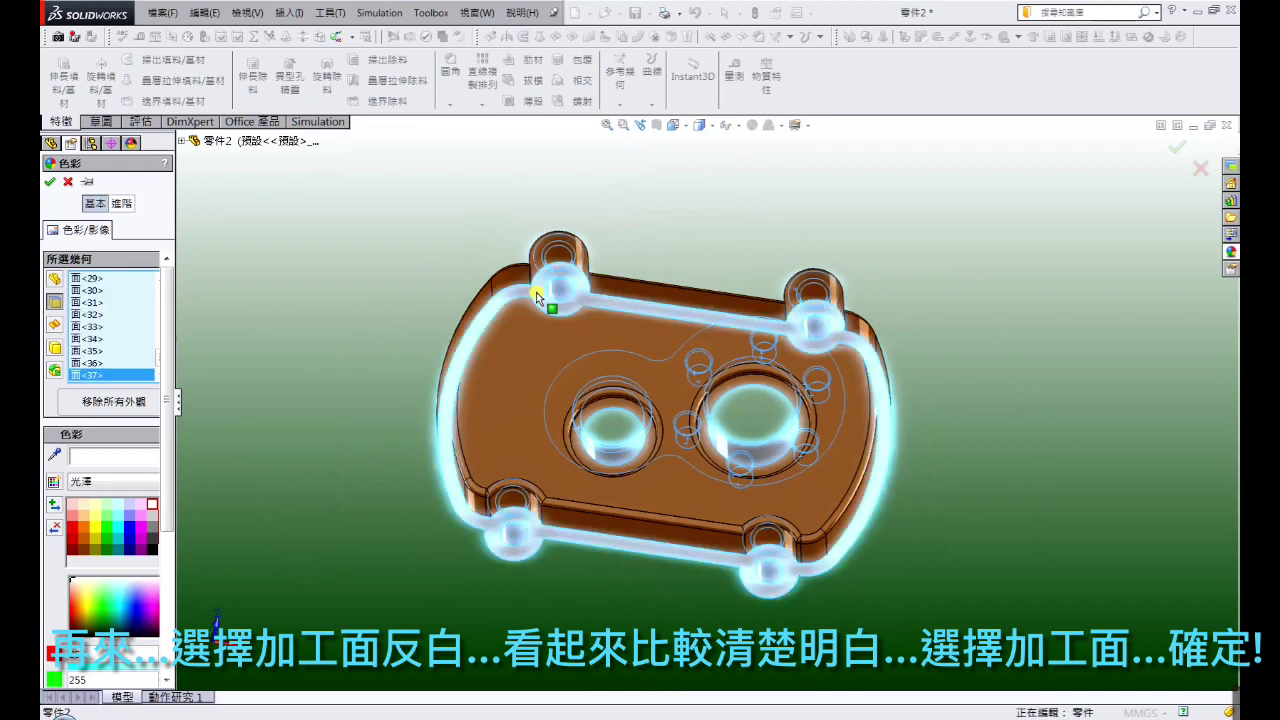
pyautogui.click(584, 420)
pyautogui.click(738, 402)
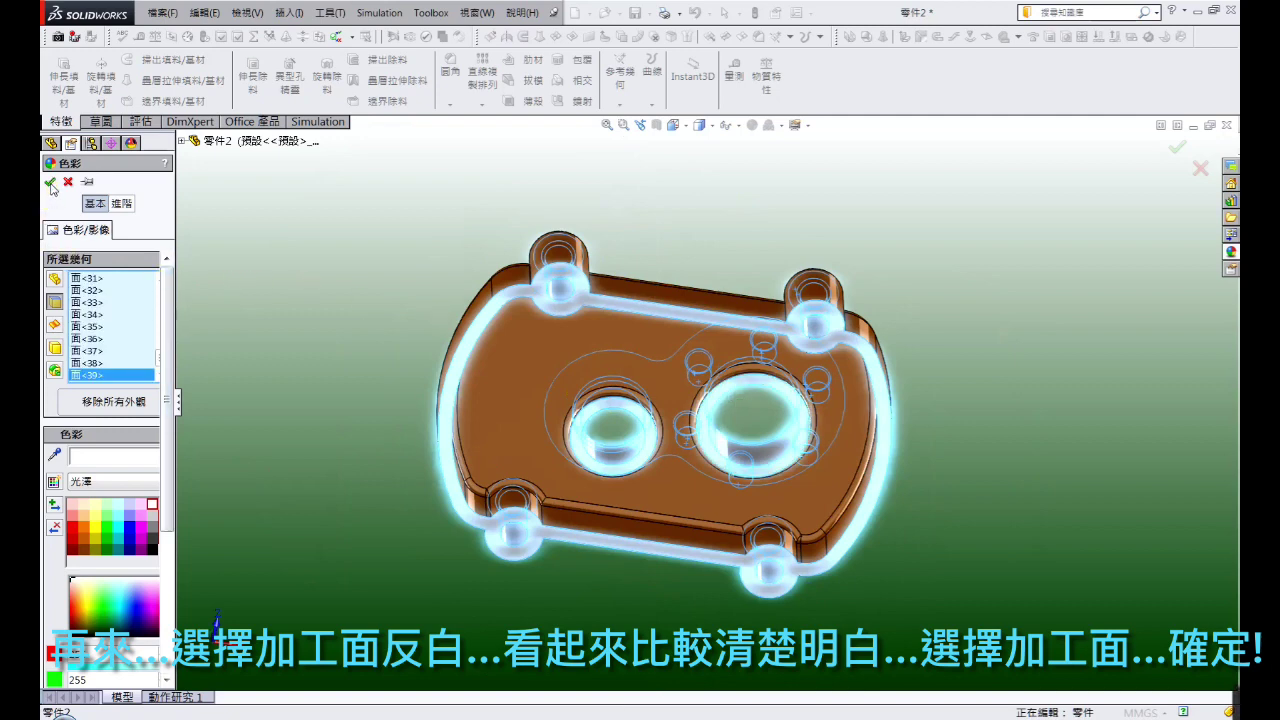
pyautogui.click(50, 184)
pyautogui.moveTo(506, 277)
pyautogui.mouseDown(button='middle')
pyautogui.moveTo(470, 441)
pyautogui.moveTo(399, 592)
pyautogui.moveTo(415, 599)
pyautogui.moveTo(443, 596)
pyautogui.moveTo(434, 449)
pyautogui.moveTo(571, 329)
pyautogui.moveTo(609, 220)
pyautogui.moveTo(569, 354)
pyautogui.moveTo(391, 380)
pyautogui.moveTo(395, 478)
pyautogui.moveTo(537, 463)
pyautogui.moveTo(402, 553)
pyautogui.moveTo(414, 557)
pyautogui.mouseUp(button='middle')
pyautogui.scroll(3, 722, 540)
pyautogui.scroll(-3, 718, 470)
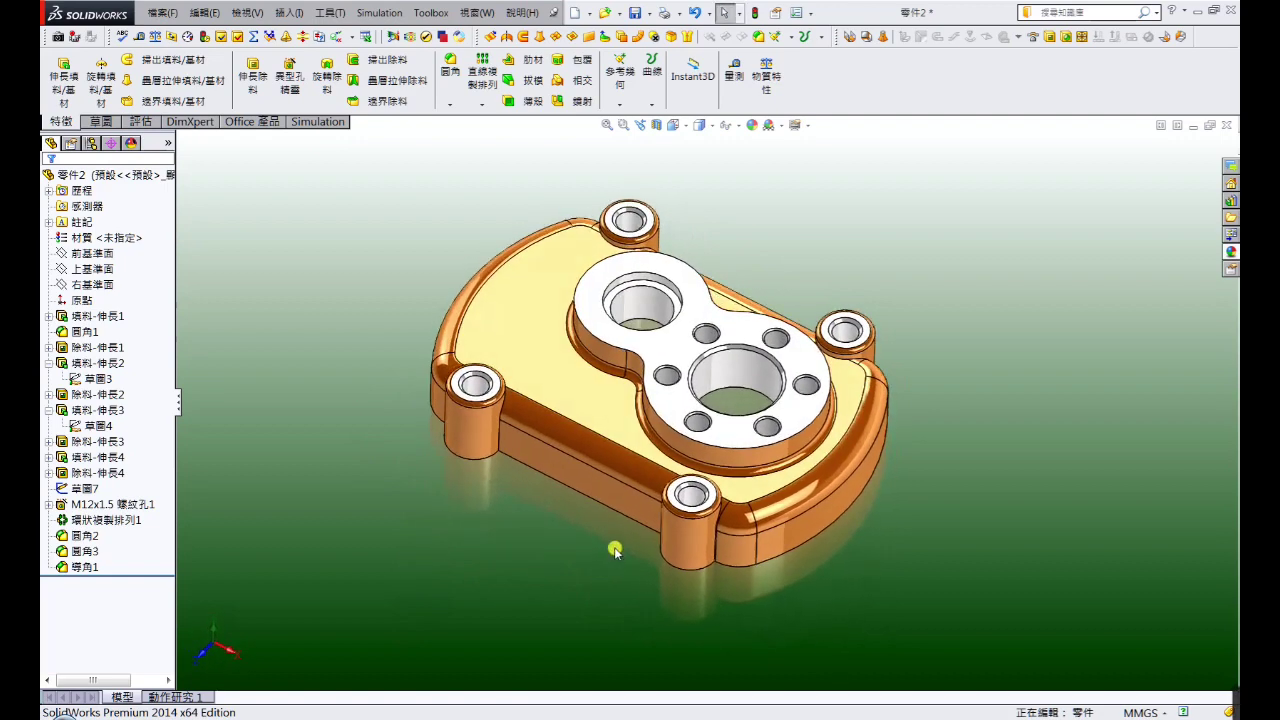
pyautogui.moveTo(919, 569); pyautogui.dragTo(911, 531, button='middle')
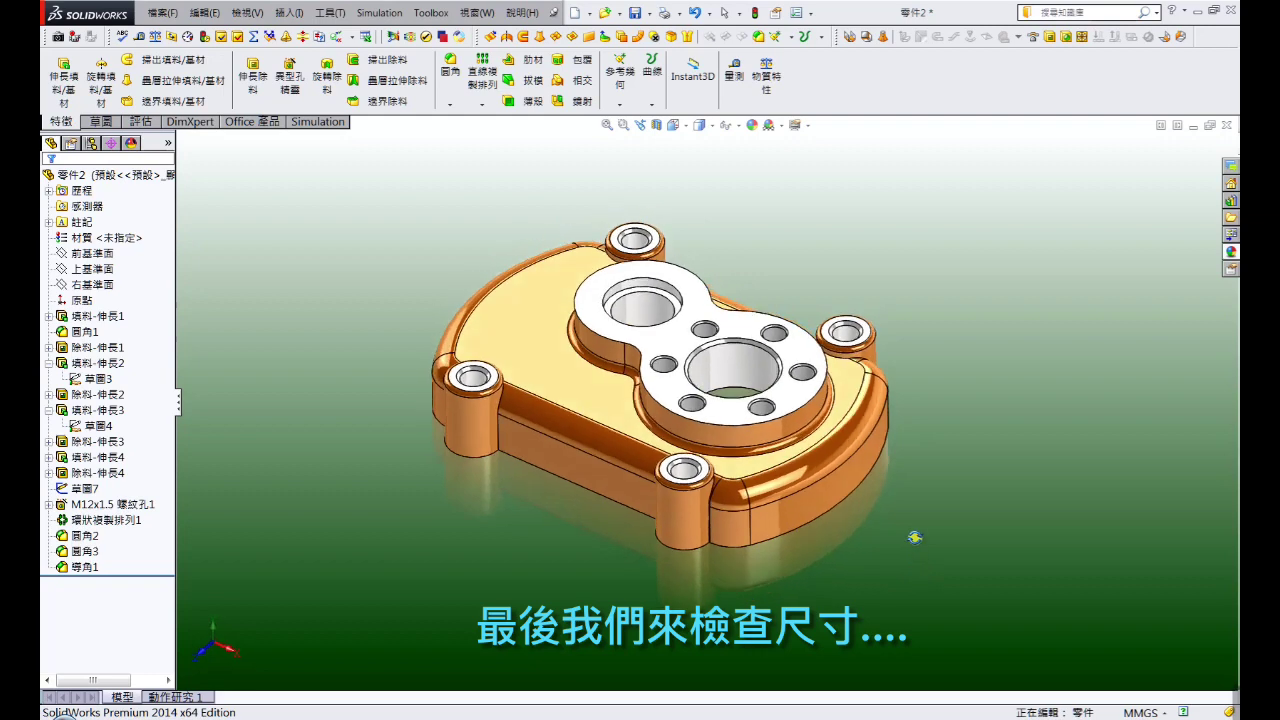
# Display the base plate's R100 and 120 dimensions
pyautogui.click(584, 481)
pyautogui.click(661, 502)
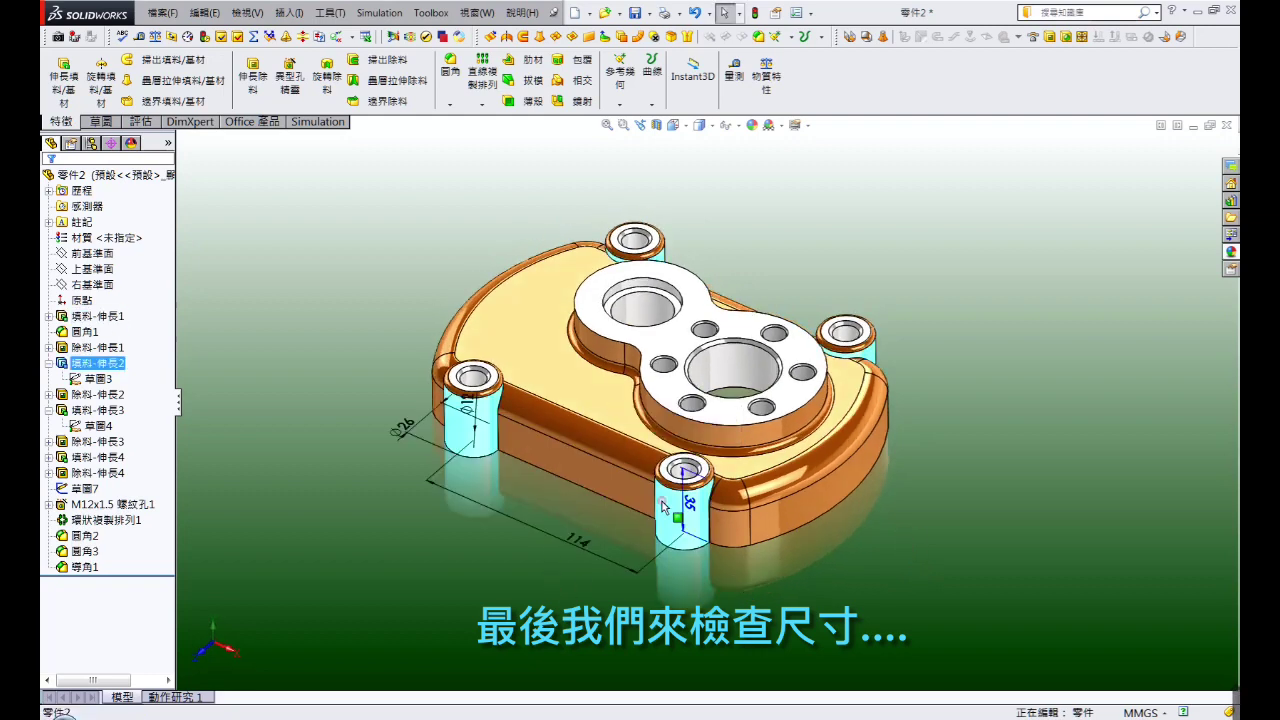
pyautogui.moveTo(529, 565); pyautogui.dragTo(588, 637, button='middle')
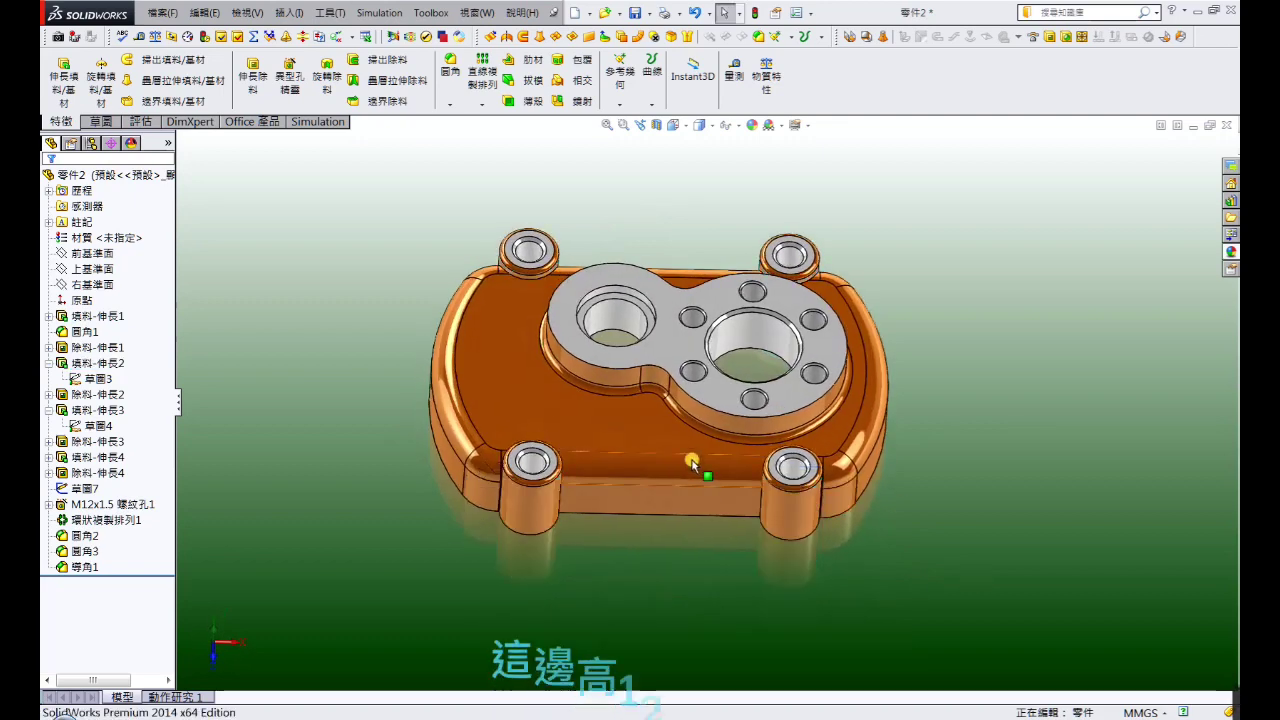
pyautogui.click(675, 446)
pyautogui.doubleClick(672, 446)
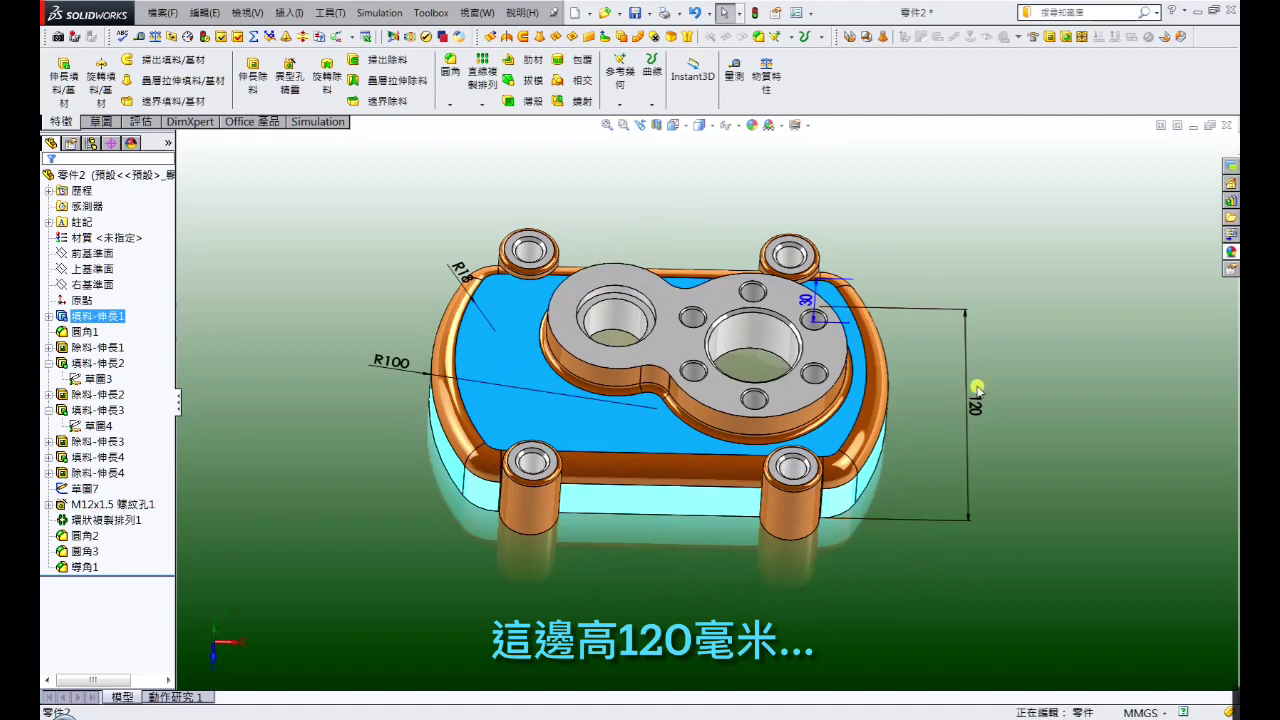
# Display the corner bosses' dimensions: 35 mm high, 114 mm apart, 12 mm bores
pyautogui.moveTo(951, 380)
pyautogui.mouseDown(button='middle')
pyautogui.moveTo(934, 505)
pyautogui.moveTo(924, 500)
pyautogui.mouseUp(button='middle')
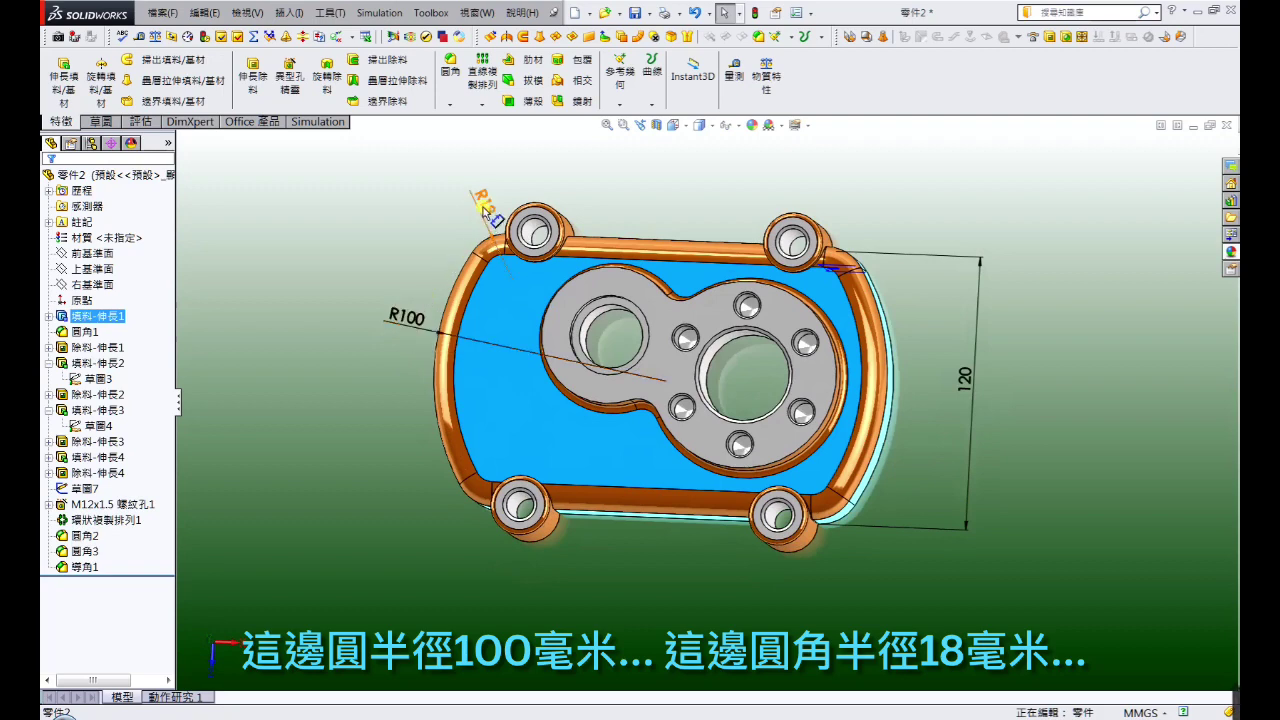
pyautogui.moveTo(963, 440)
pyautogui.mouseDown(button='middle')
pyautogui.moveTo(963, 286)
pyautogui.moveTo(825, 305)
pyautogui.mouseUp(button='middle')
pyautogui.click(971, 245)
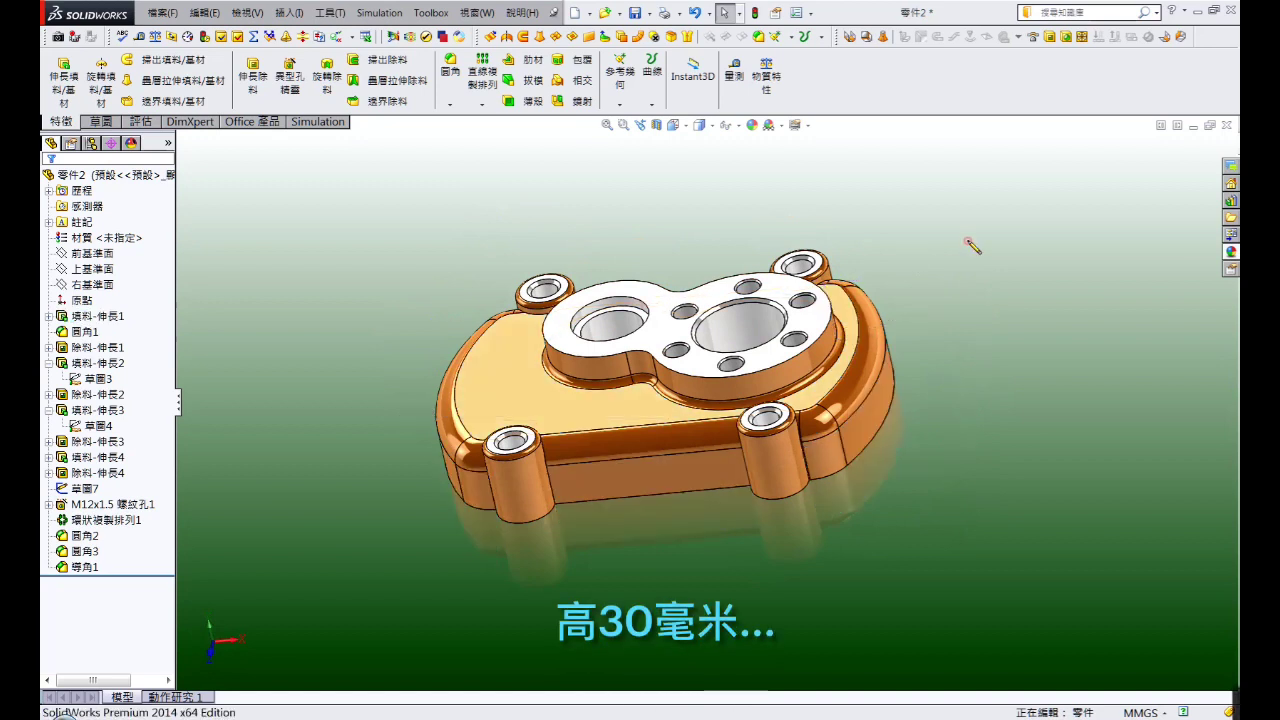
pyautogui.click(760, 462)
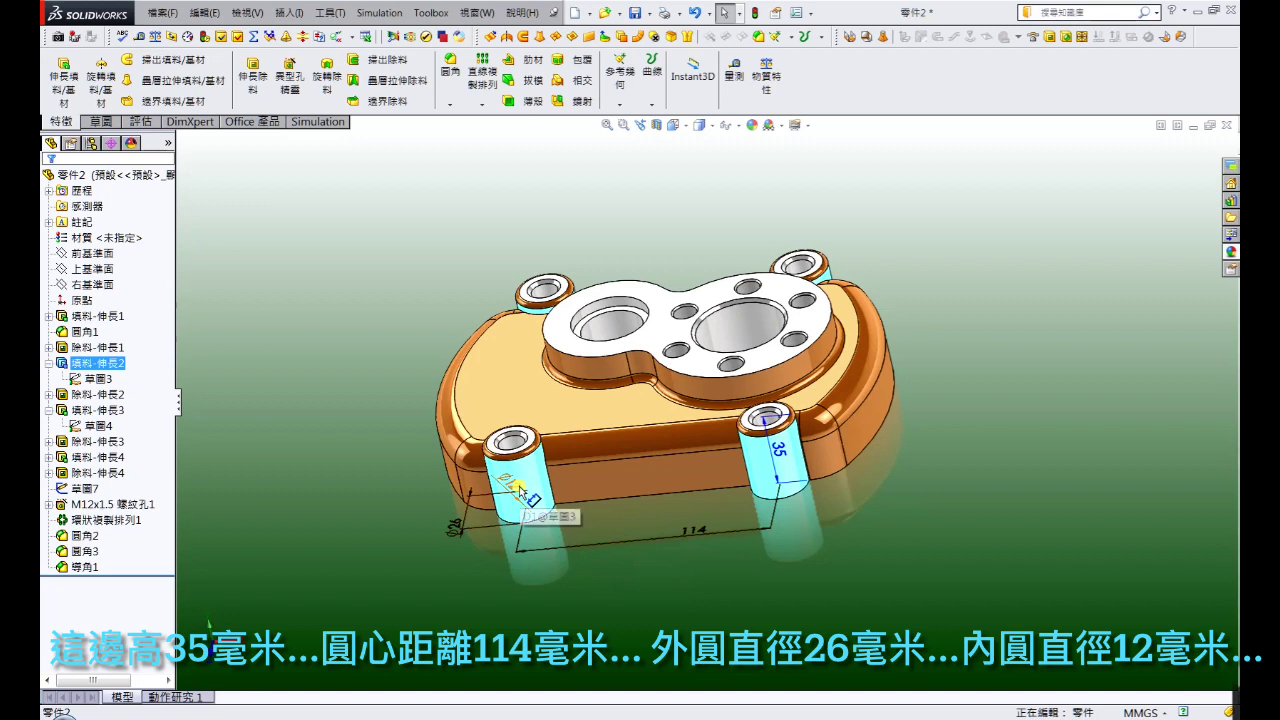
# Show the raised pad's Extrude3 dimensions (60, 17, R10, ⌀82) viewed from above
pyautogui.click(1014, 386)
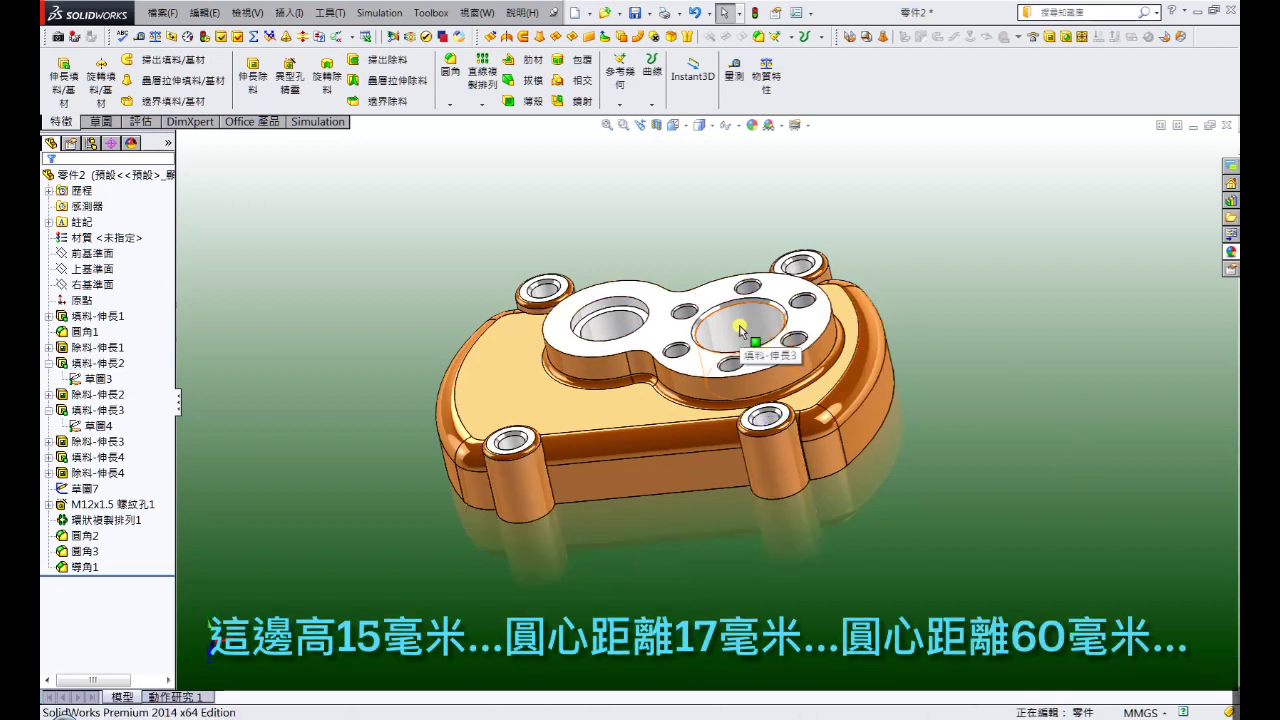
pyautogui.click(739, 327)
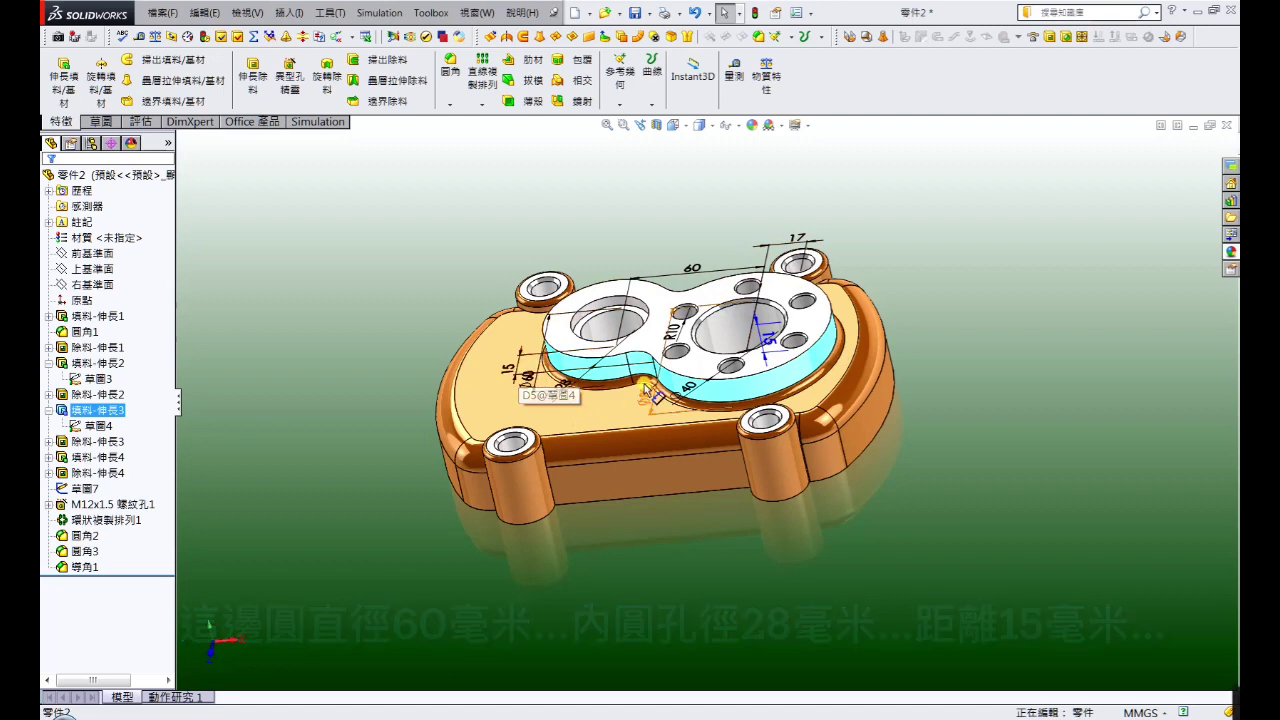
pyautogui.moveTo(527, 376)
pyautogui.mouseDown(button='middle')
pyautogui.moveTo(647, 453)
pyautogui.moveTo(543, 415)
pyautogui.mouseUp(button='middle')
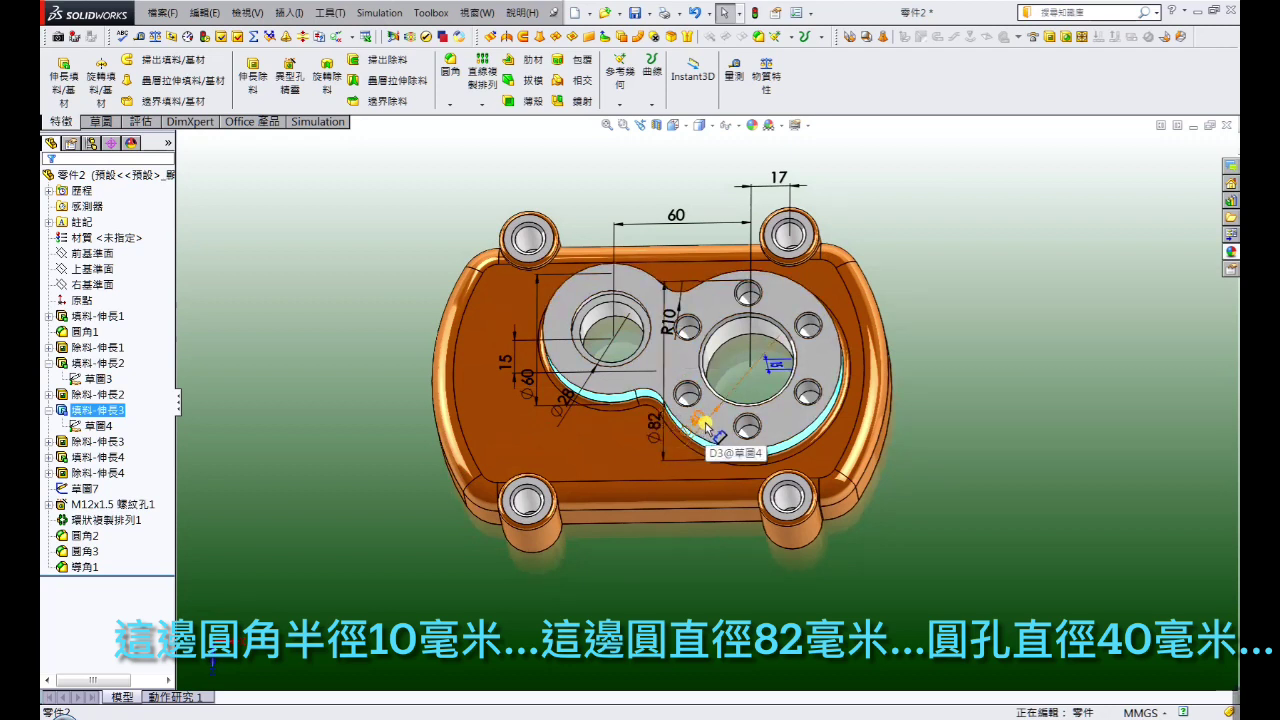
# Zoom in on the M12x1.5 tapped hole to view its 10 mm thread and 15 mm hole depths
pyautogui.click(988, 331)
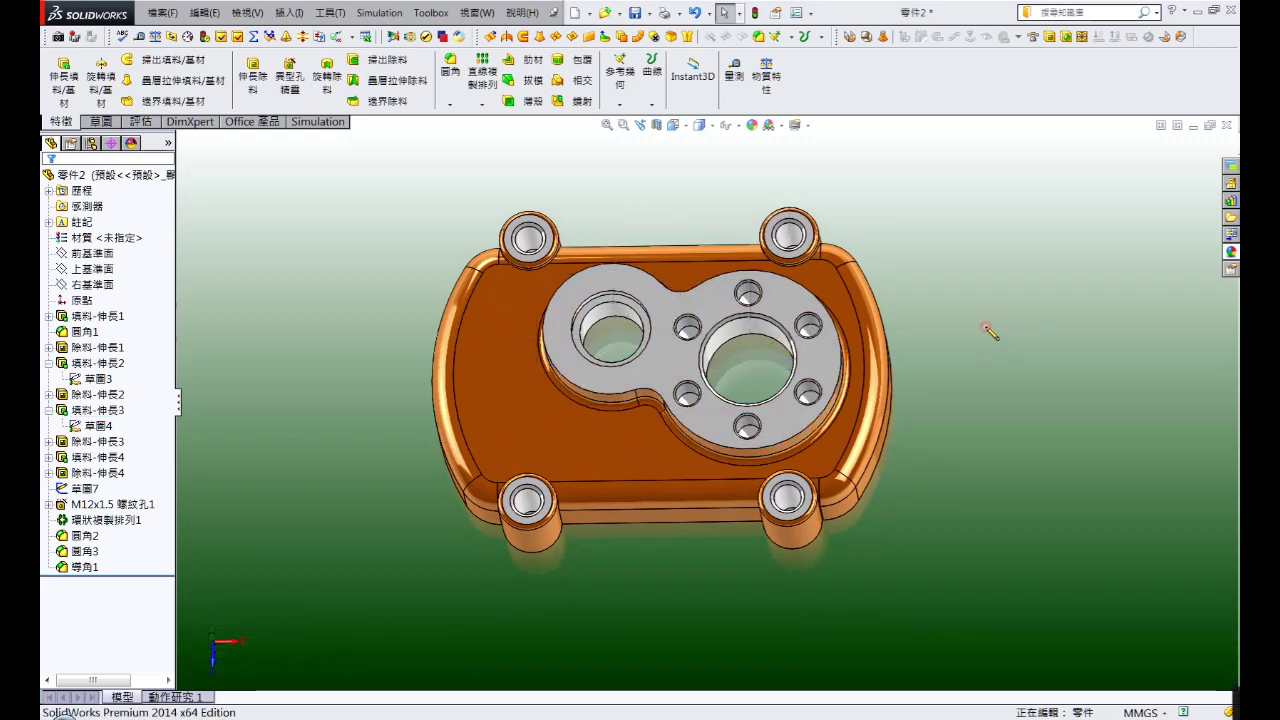
pyautogui.scroll(-2, 737, 349)
pyautogui.scroll(-2, 771, 277)
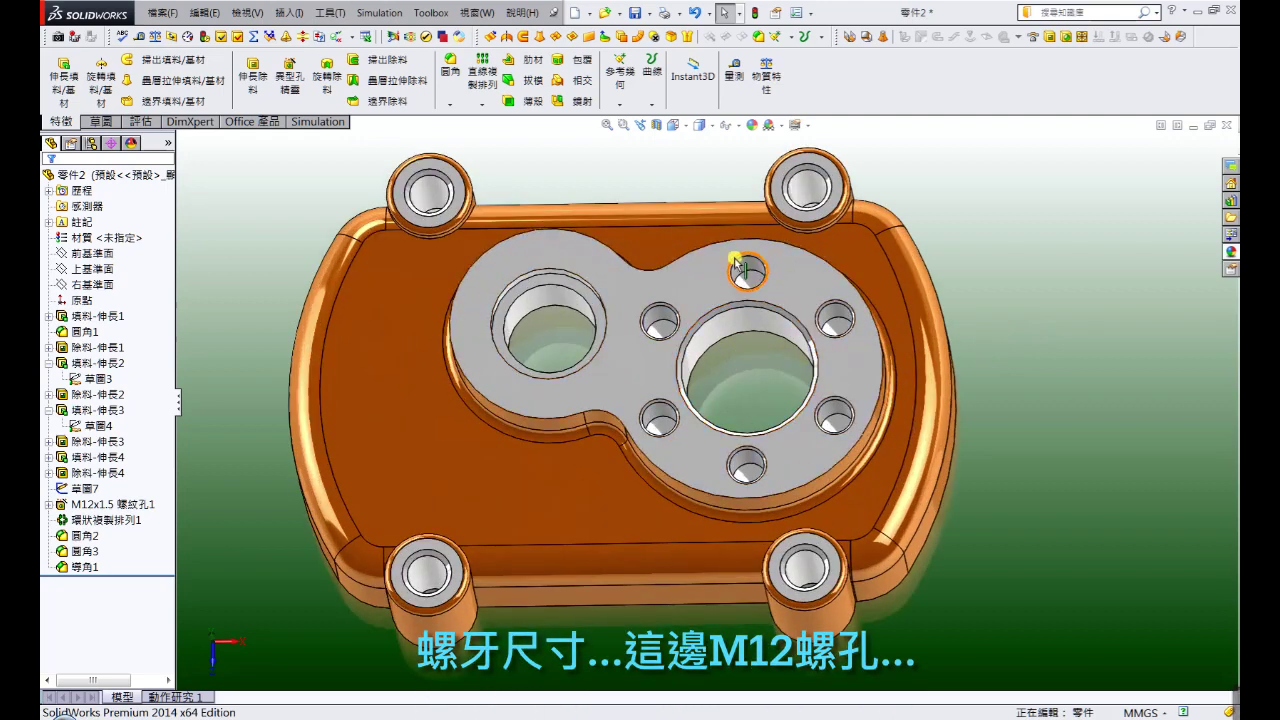
pyautogui.click(743, 272)
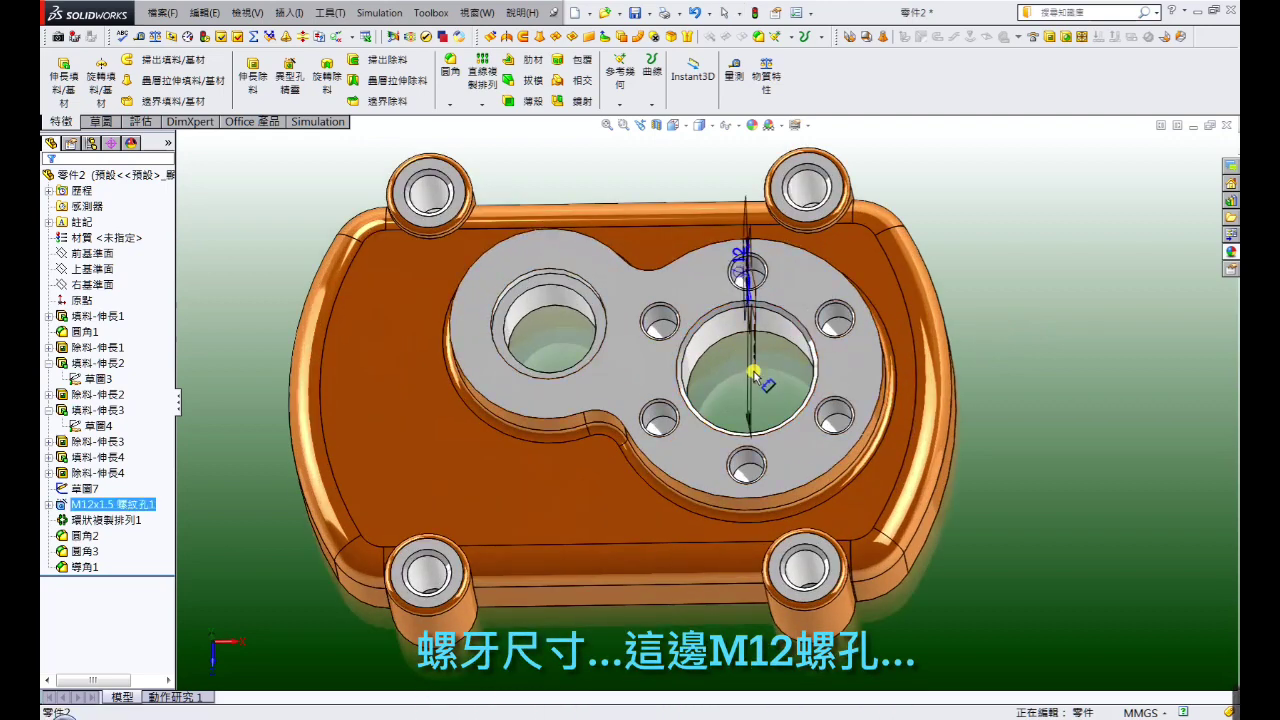
pyautogui.moveTo(753, 373); pyautogui.dragTo(710, 330, button='middle')
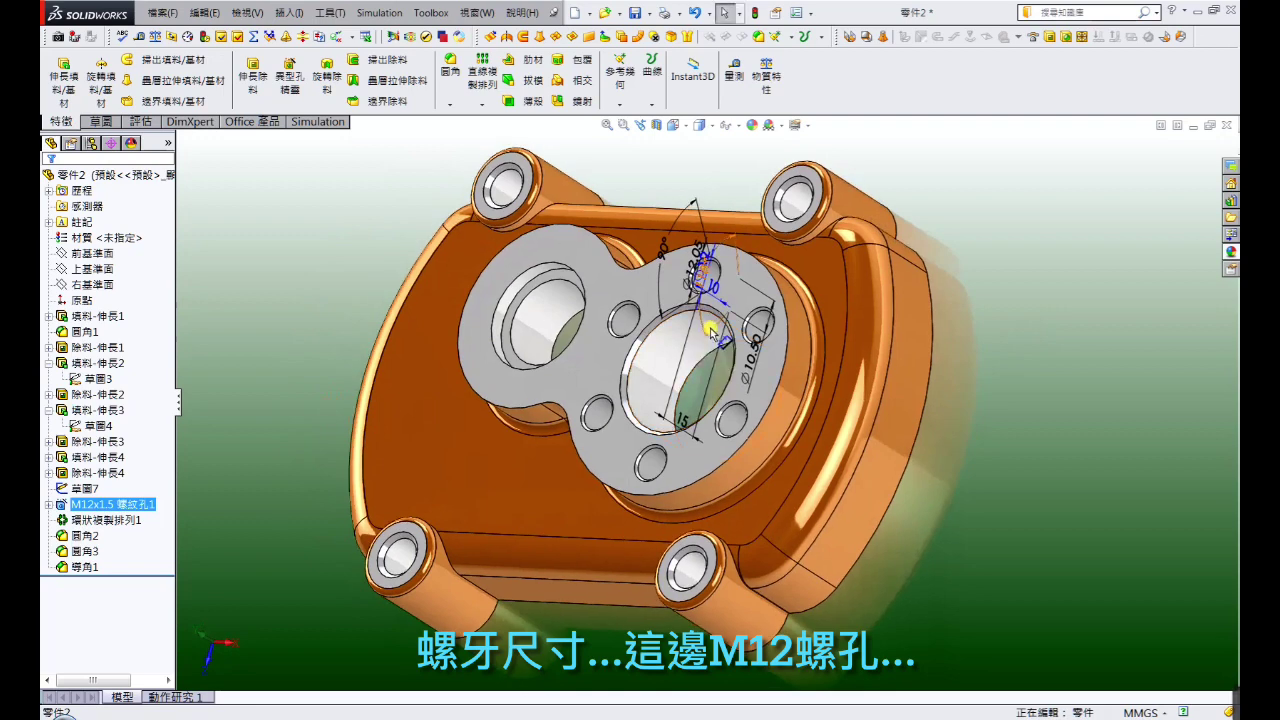
pyautogui.scroll(-3, 710, 330)
pyautogui.scroll(-3, 712, 318)
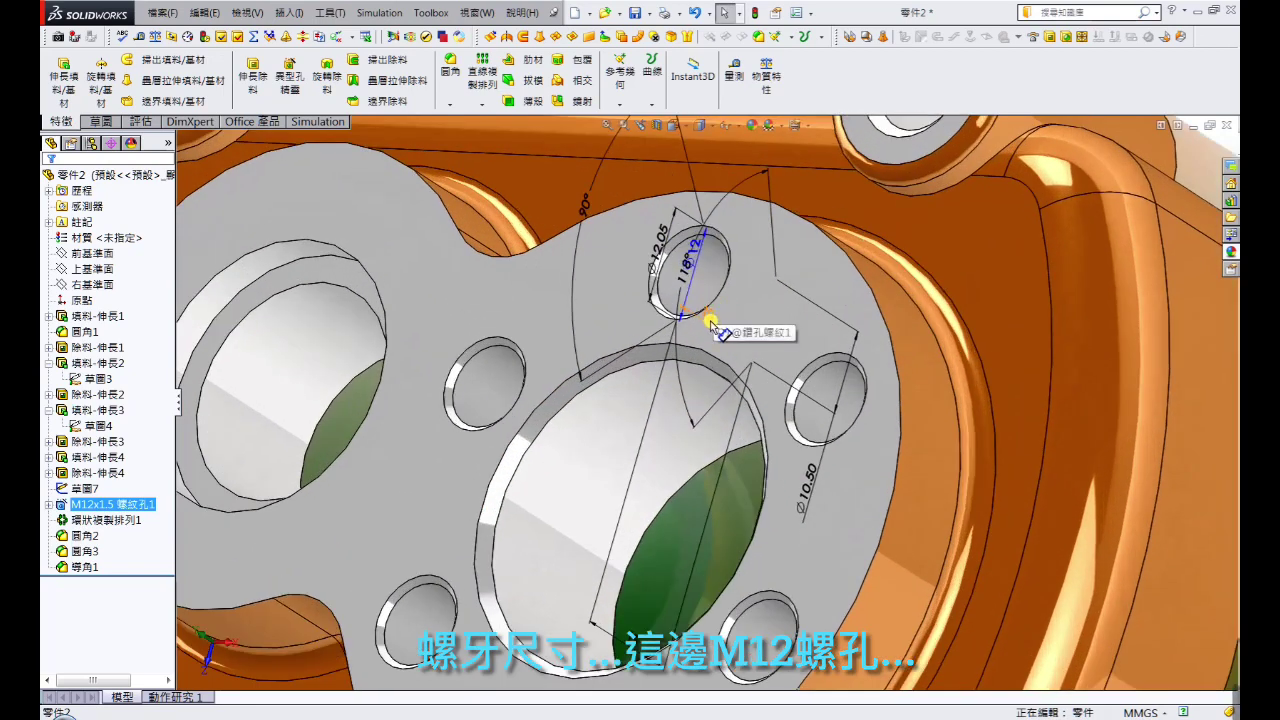
pyautogui.scroll(2, 710, 322)
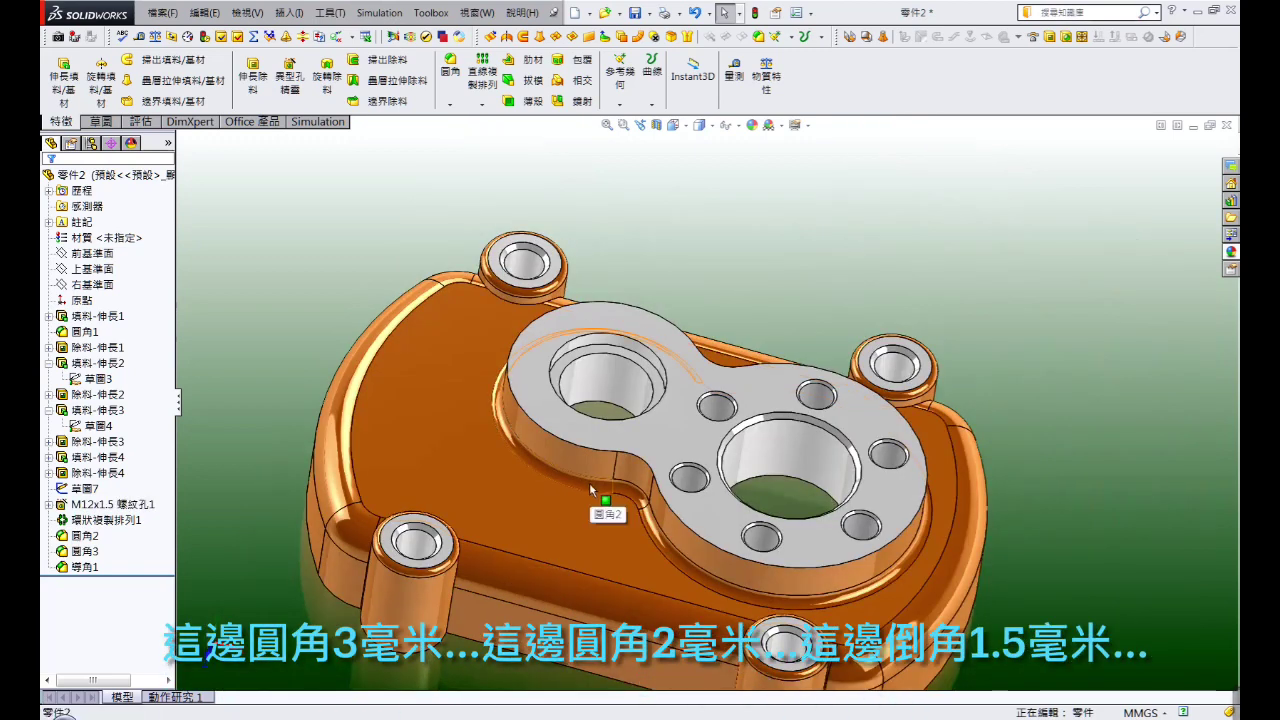
# Check the sizes of the pad fillet, the boss fillets and the bore chamfer
pyautogui.click(589, 482)
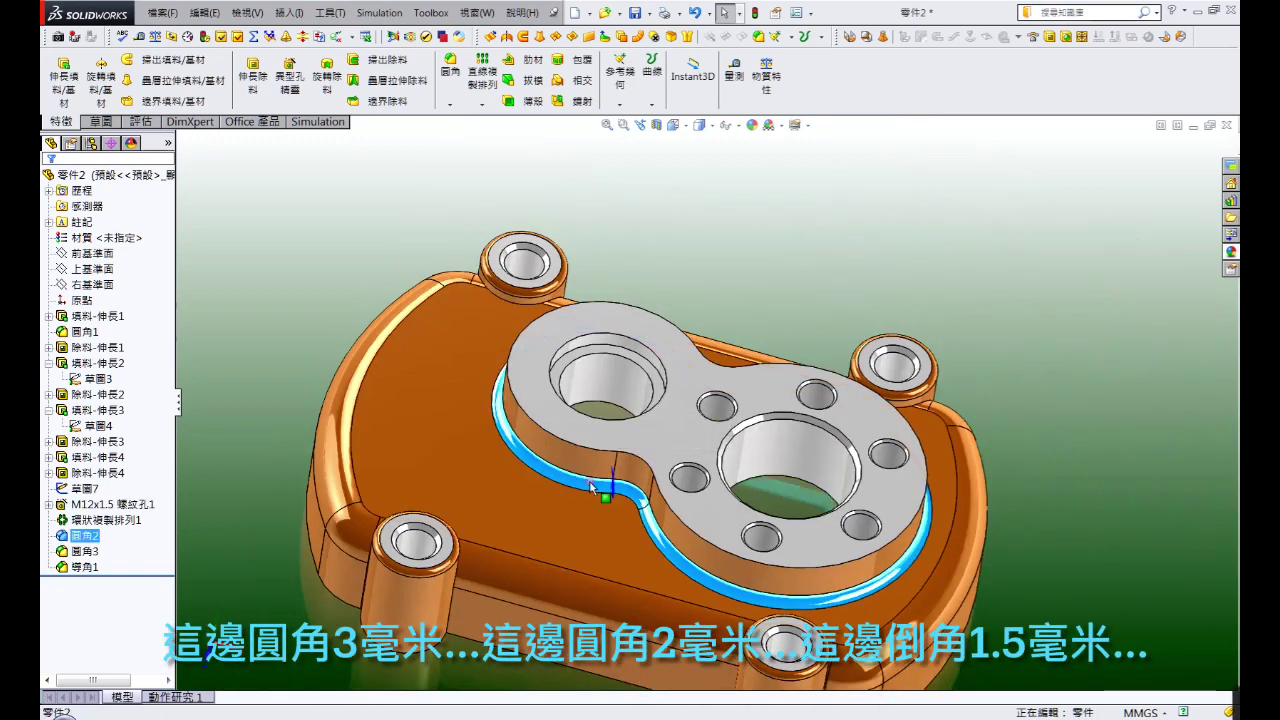
pyautogui.moveTo(592, 487); pyautogui.dragTo(610, 487, button='middle')
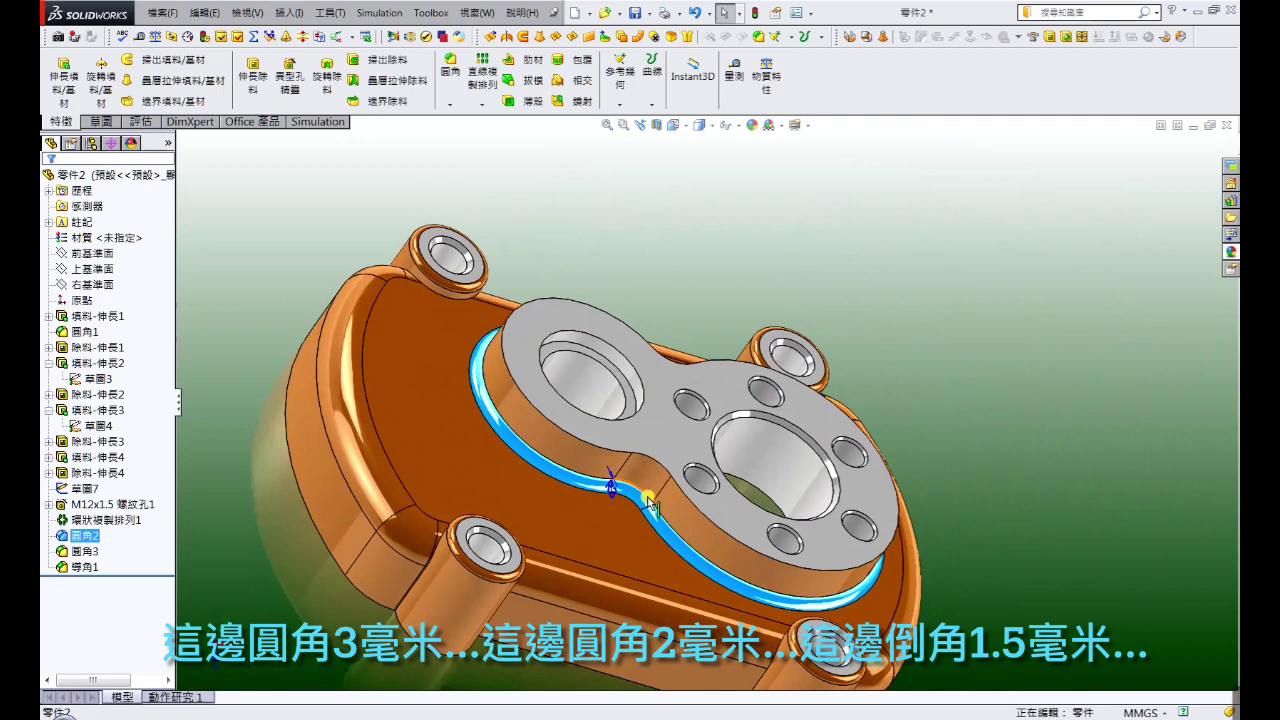
pyautogui.click(975, 451)
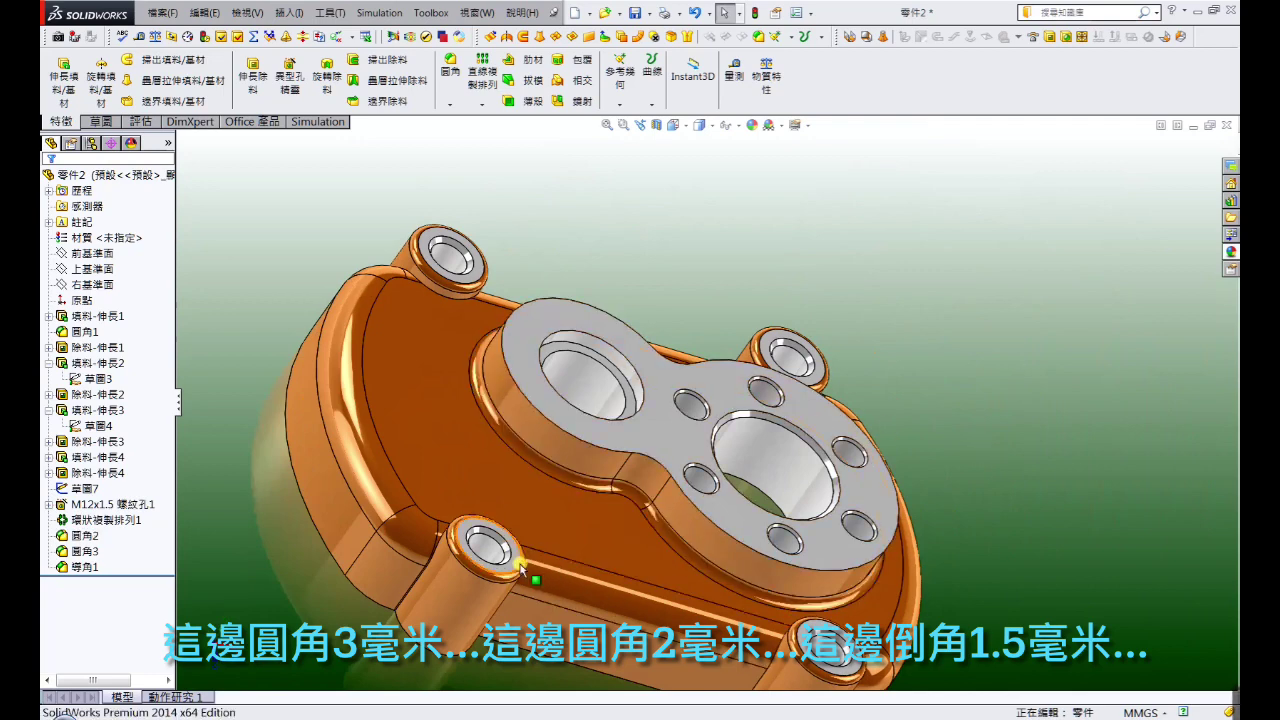
pyautogui.scroll(-3, 470, 545)
pyautogui.click(463, 544)
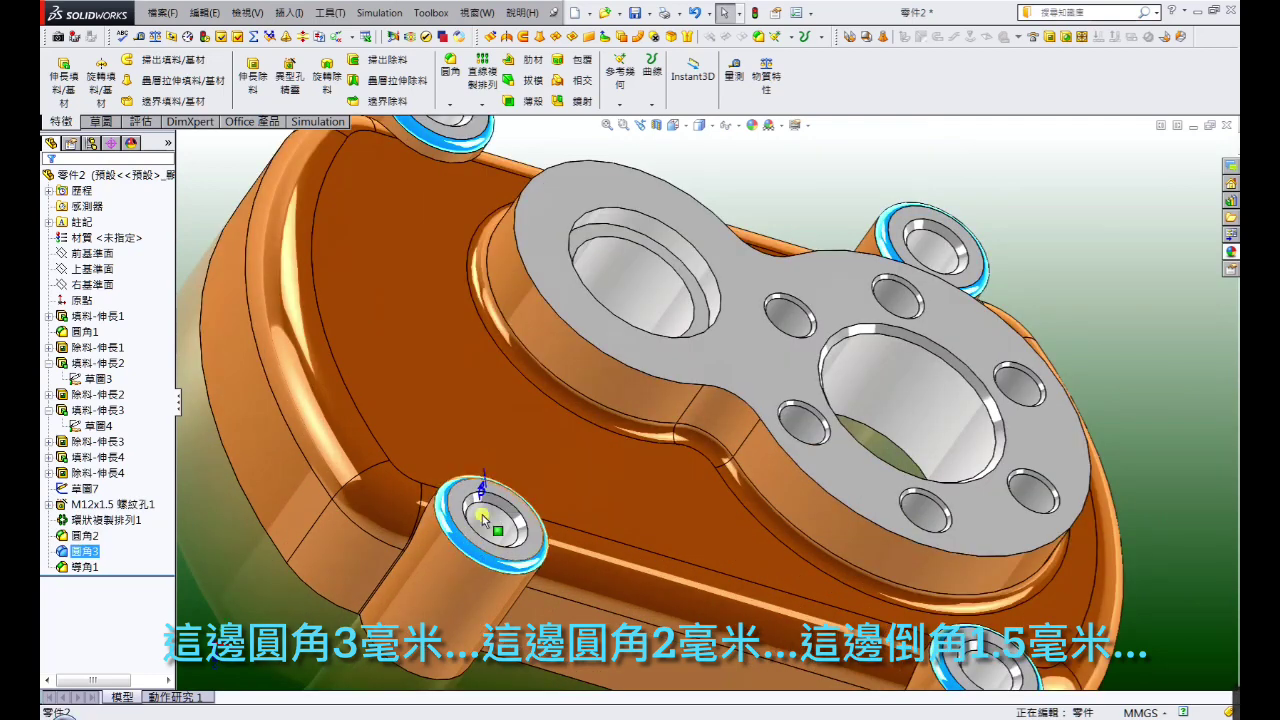
pyautogui.click(1127, 290)
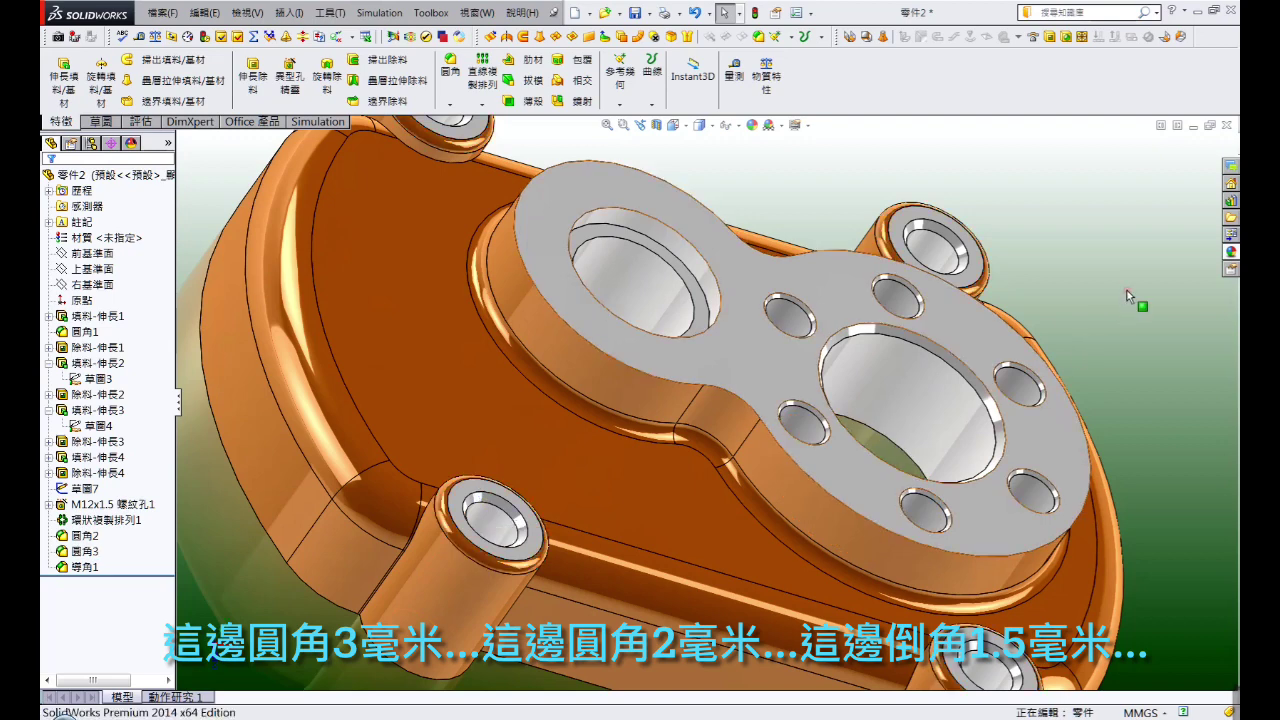
pyautogui.click(963, 368)
pyautogui.click(963, 368)
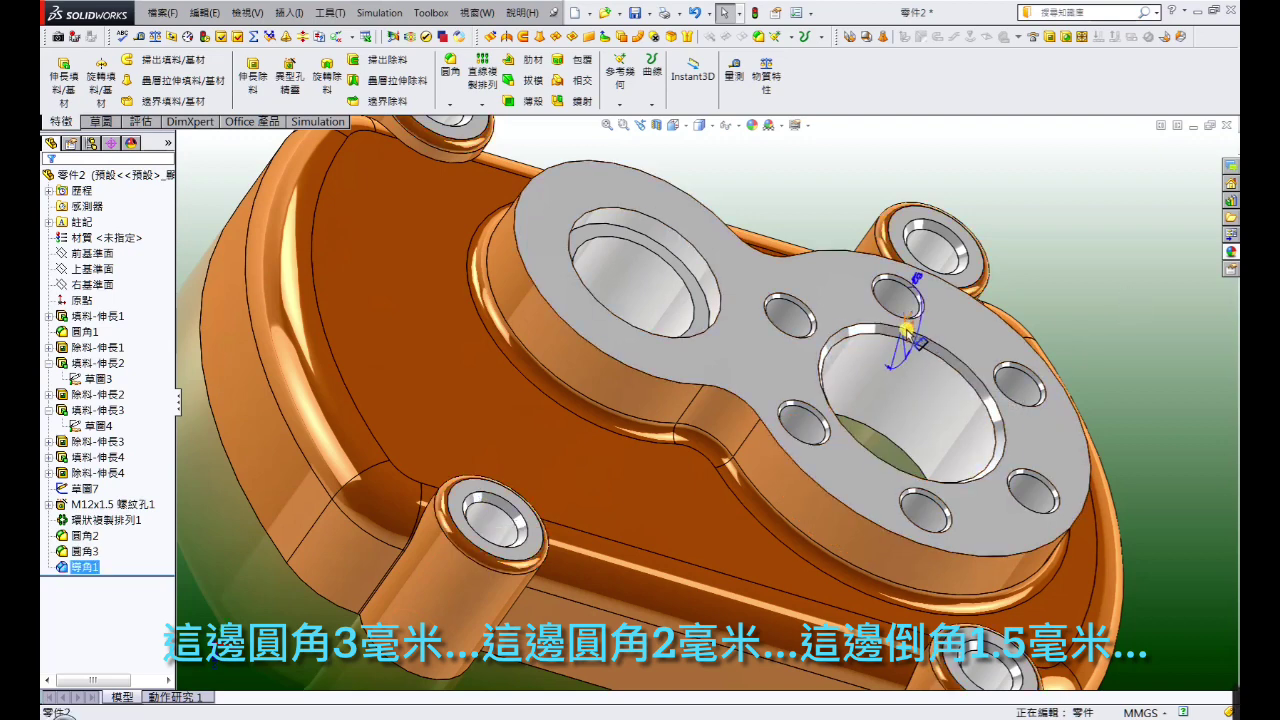
pyautogui.click(1056, 291)
# Fit the finished cover plate in view and orbit to inspect its underside and top
pyautogui.press('f')
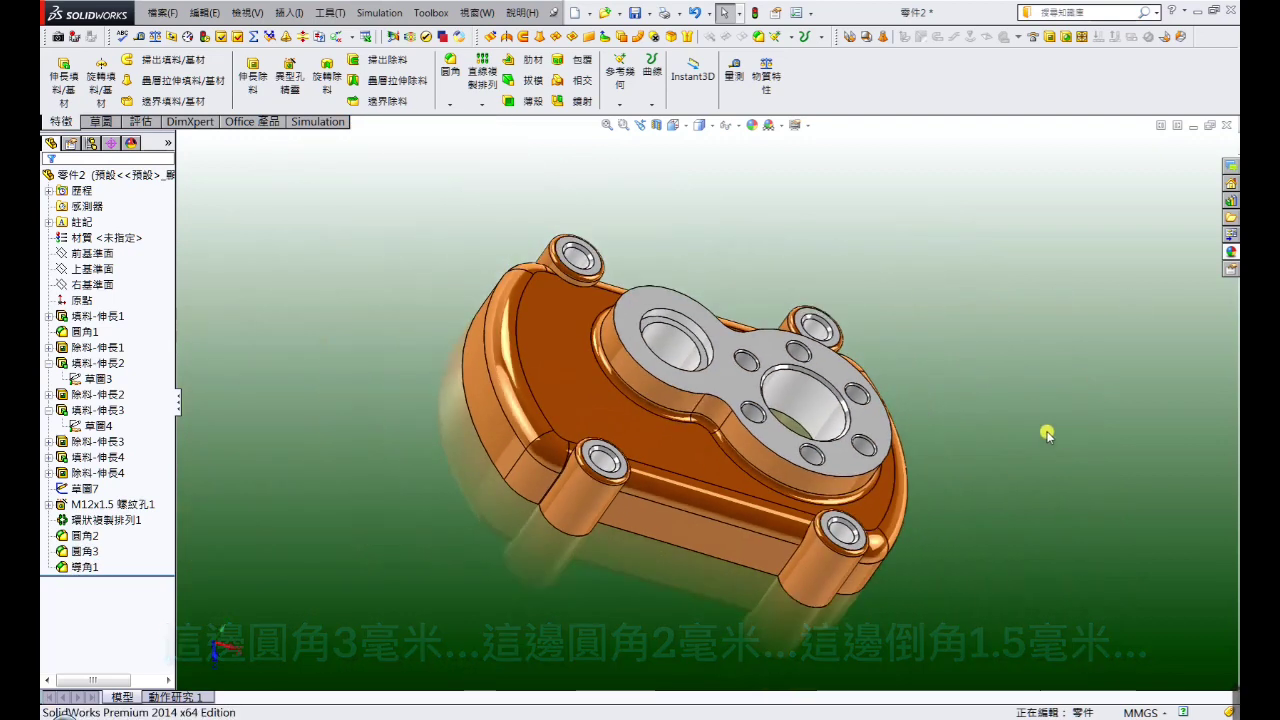
pyautogui.moveTo(1031, 481)
pyautogui.mouseDown(button='middle')
pyautogui.moveTo(647, 450)
pyautogui.moveTo(646, 414)
pyautogui.moveTo(703, 574)
pyautogui.moveTo(937, 566)
pyautogui.moveTo(1045, 510)
pyautogui.moveTo(961, 668)
pyautogui.mouseUp(button='middle')
pyautogui.moveTo(700, 490)
pyautogui.mouseDown(button='middle')
pyautogui.moveTo(680, 451)
pyautogui.moveTo(639, 591)
pyautogui.mouseUp(button='middle')
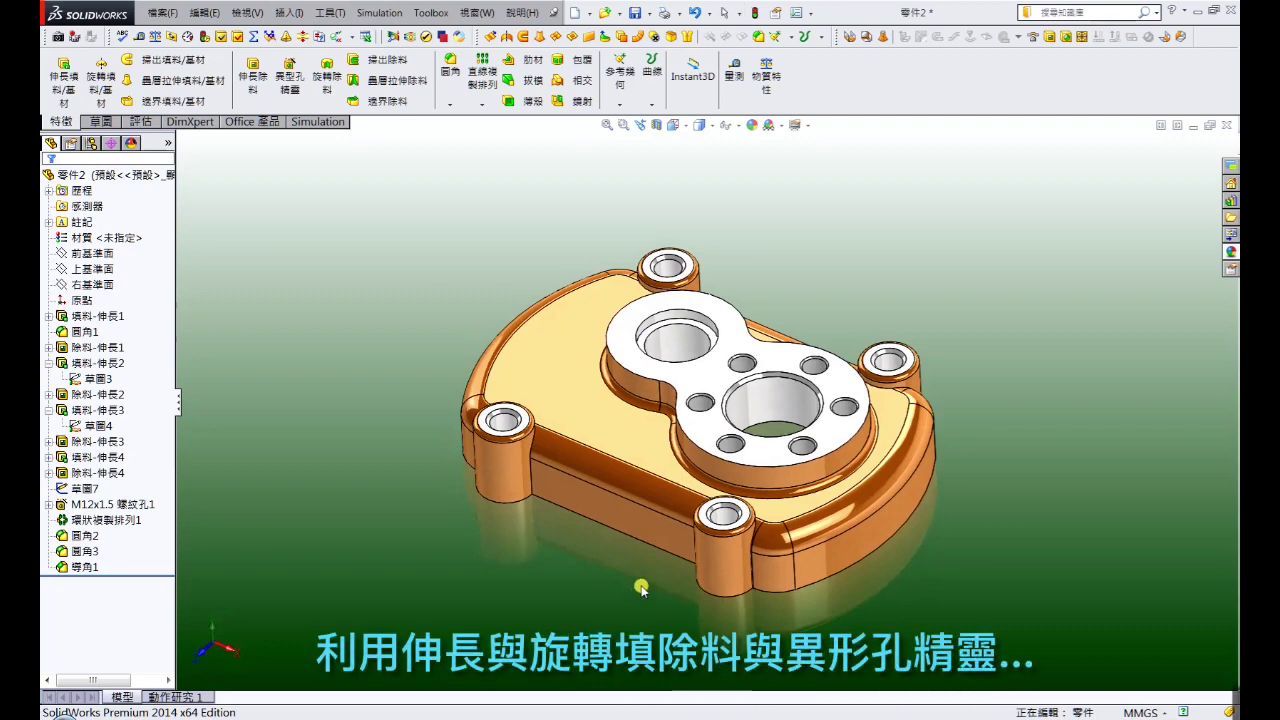
pyautogui.scroll(-3, 820, 447)
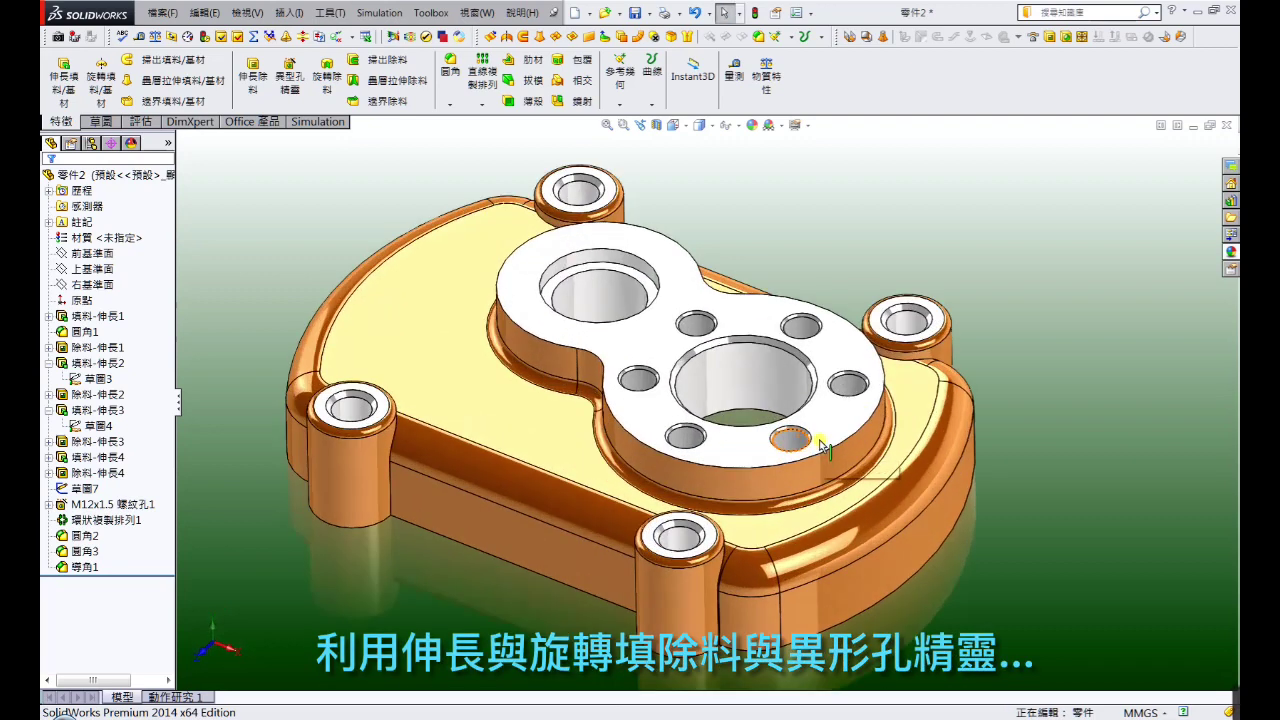
pyautogui.press('f')
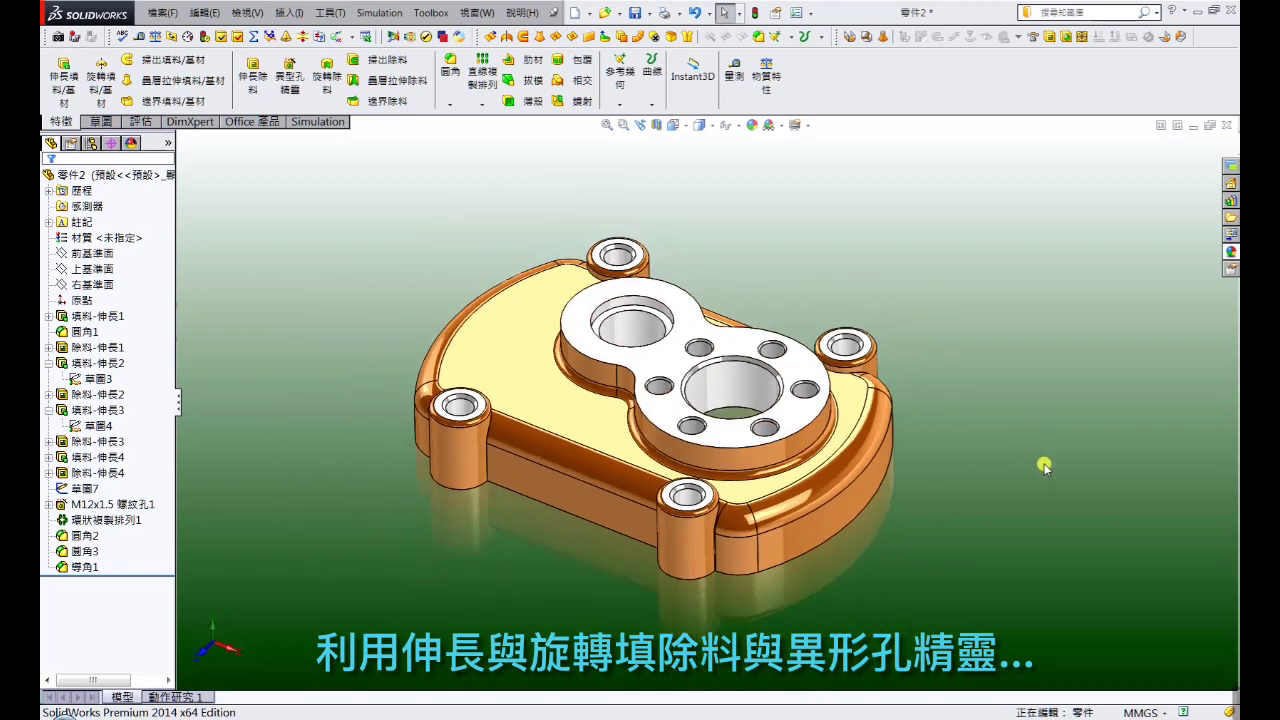